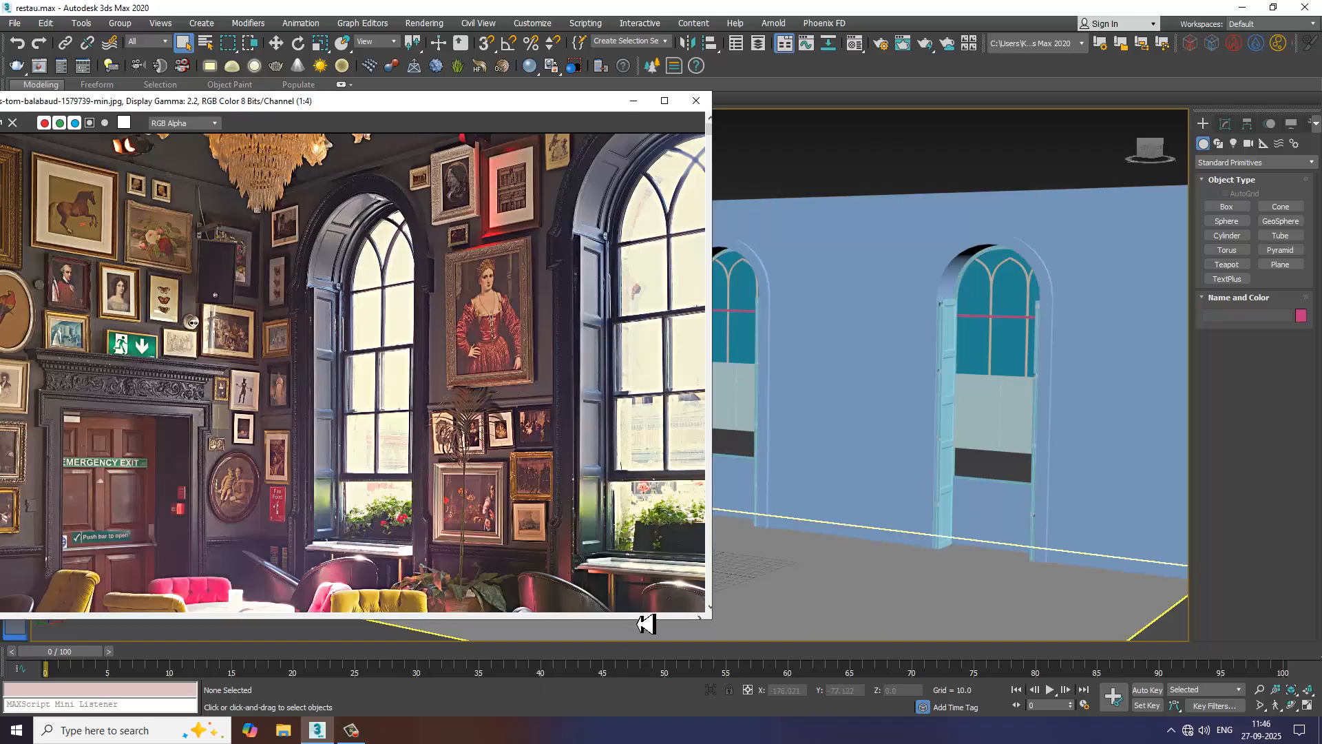
# - Shrink the reference image window to uncover more of the model and recentre the photo on the arched window
pyautogui.moveTo(719, 632); pyautogui.dragTo(591, 528)
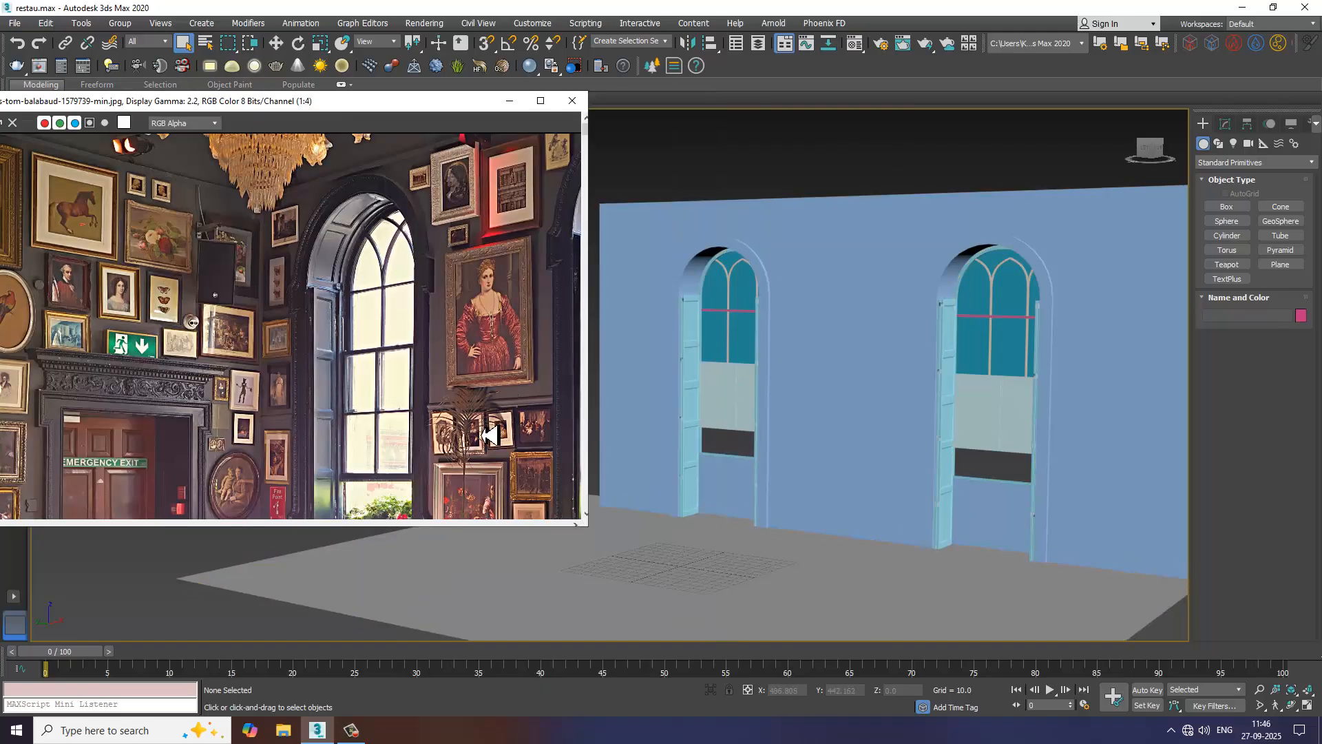
pyautogui.moveTo(407, 398); pyautogui.dragTo(343, 352, button='middle')
pyautogui.keyDown('alt'); pyautogui.moveTo(723, 343); pyautogui.dragTo(514, 316, button='middle'); pyautogui.keyUp('alt')
# - Move the wall's vertices around the second arched opening and the adjoining wall end closer to the first window
pyautogui.click(769, 350)
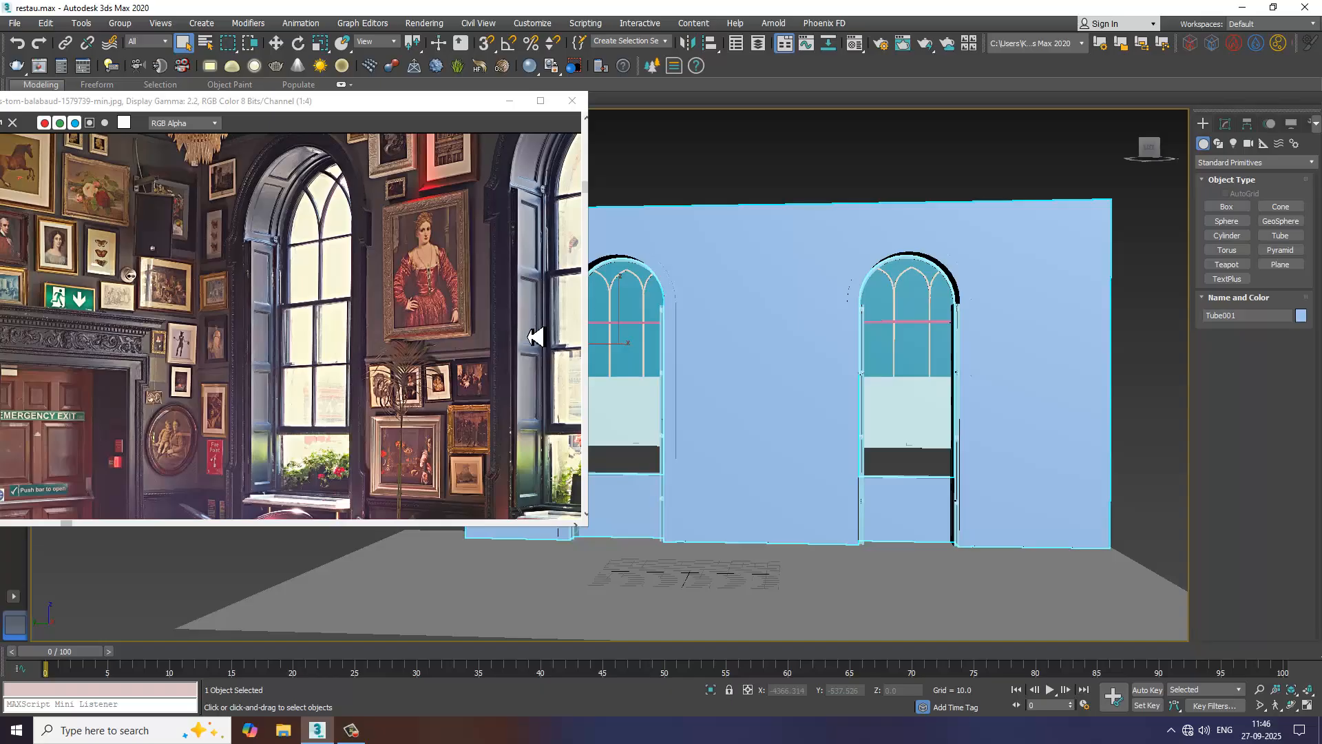
pyautogui.scroll(-3, 776, 299)
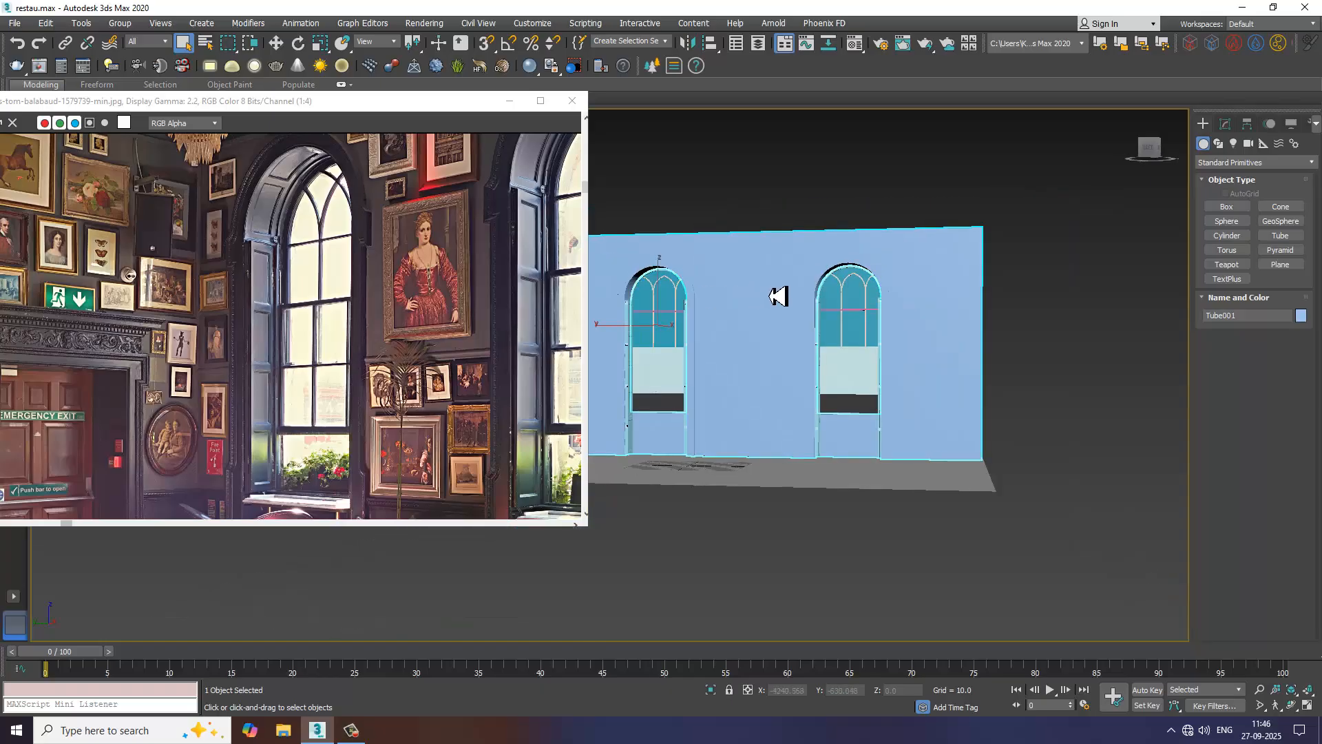
pyautogui.press('1')
pyautogui.press('F4')
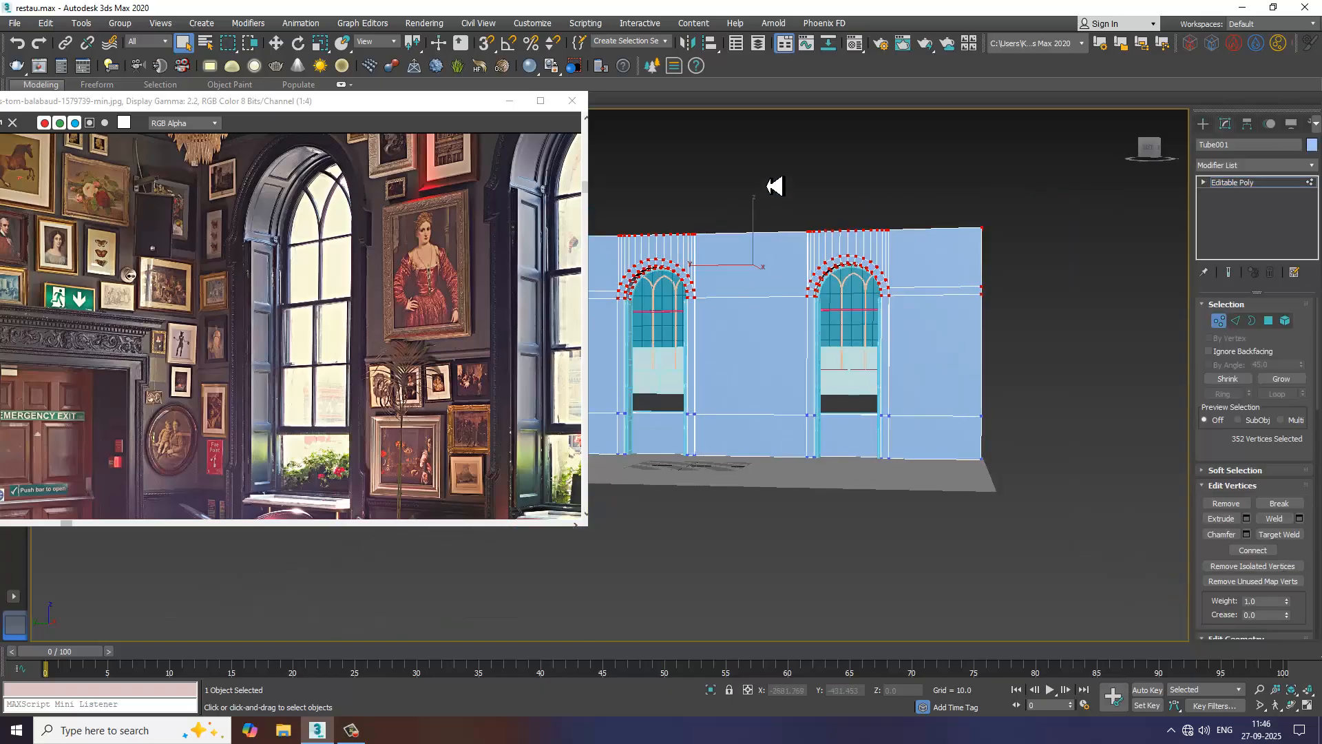
pyautogui.moveTo(1015, 414); pyautogui.dragTo(1095, 527)
pyautogui.keyDown('alt'); pyautogui.moveTo(1017, 384); pyautogui.dragTo(1000, 401, button='middle'); pyautogui.keyUp('alt')
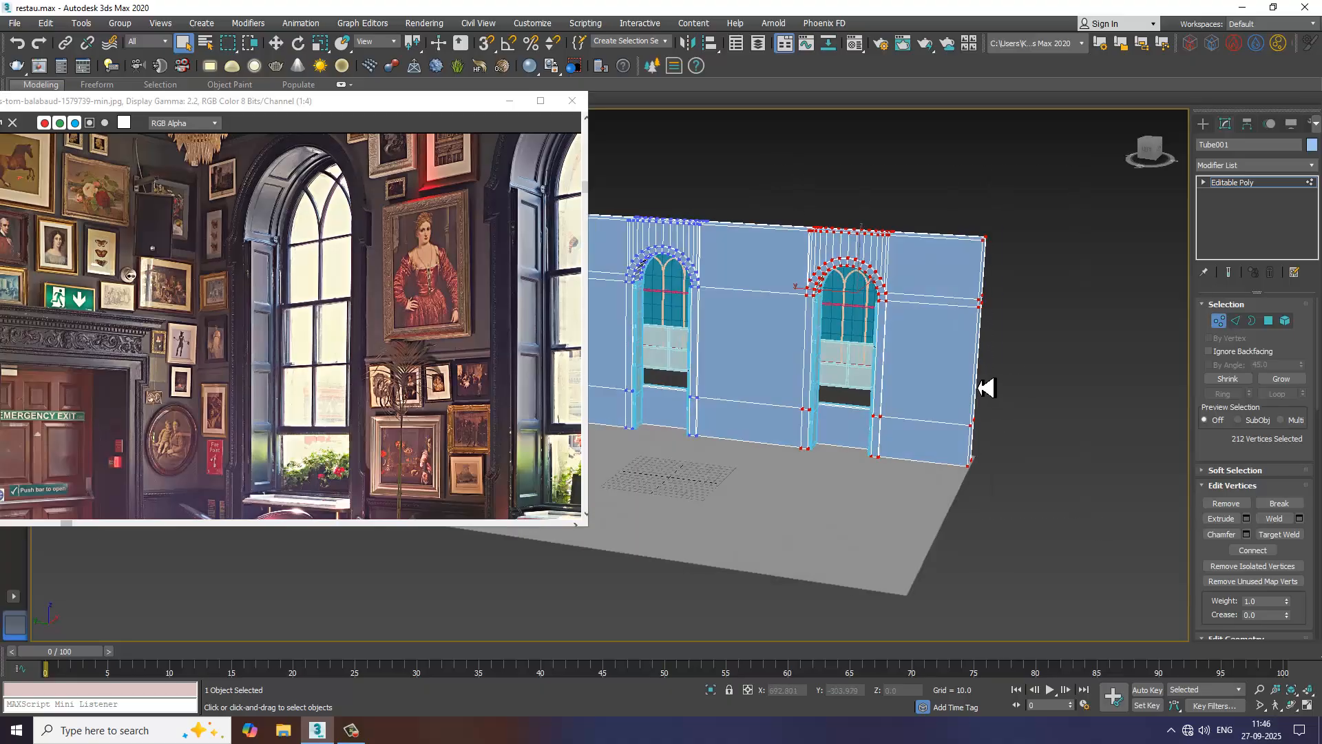
pyautogui.press('w')
pyautogui.moveTo(824, 303); pyautogui.dragTo(799, 297)
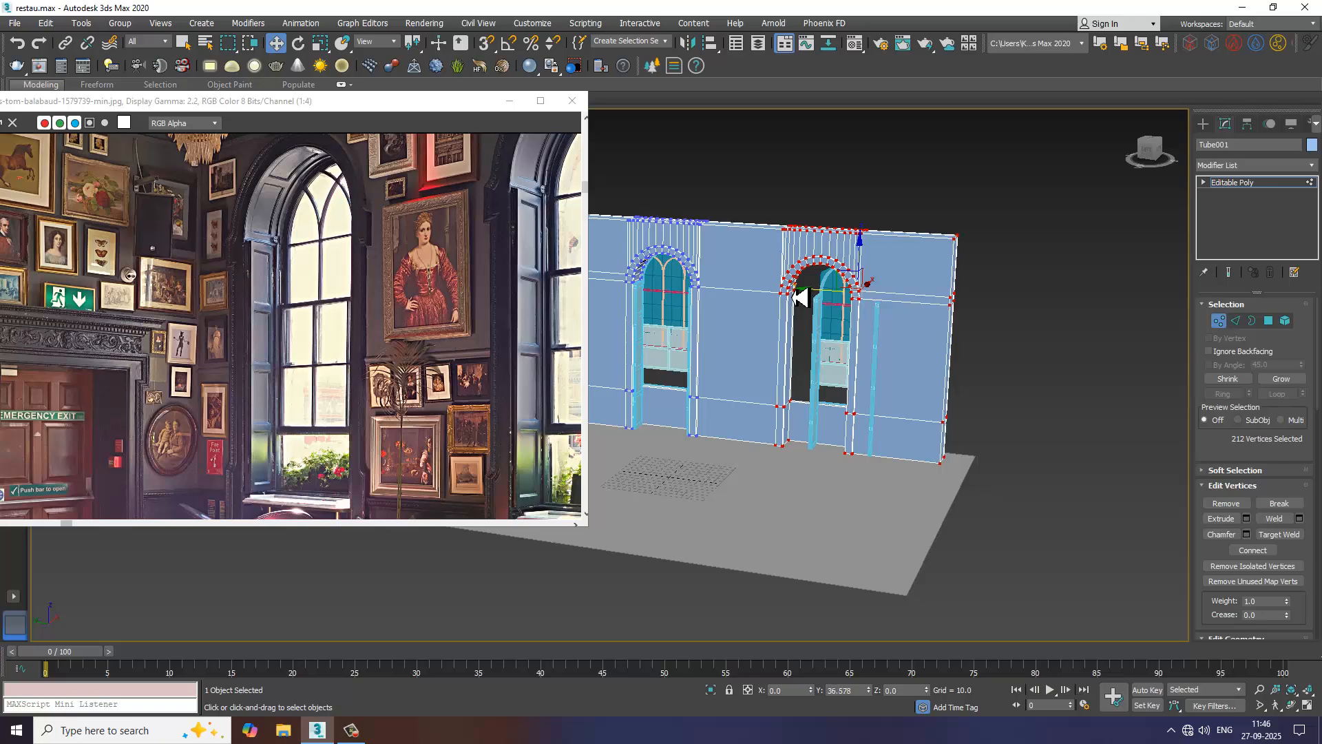
# - Select the second window's frame, glazing and shutters without the wall and move them into the shifted arched opening
pyautogui.keyDown('alt'); pyautogui.moveTo(945, 298); pyautogui.dragTo(838, 252, button='middle'); pyautogui.keyUp('alt')
pyautogui.click(1255, 180)
pyautogui.moveTo(1008, 516); pyautogui.dragTo(1010, 517)
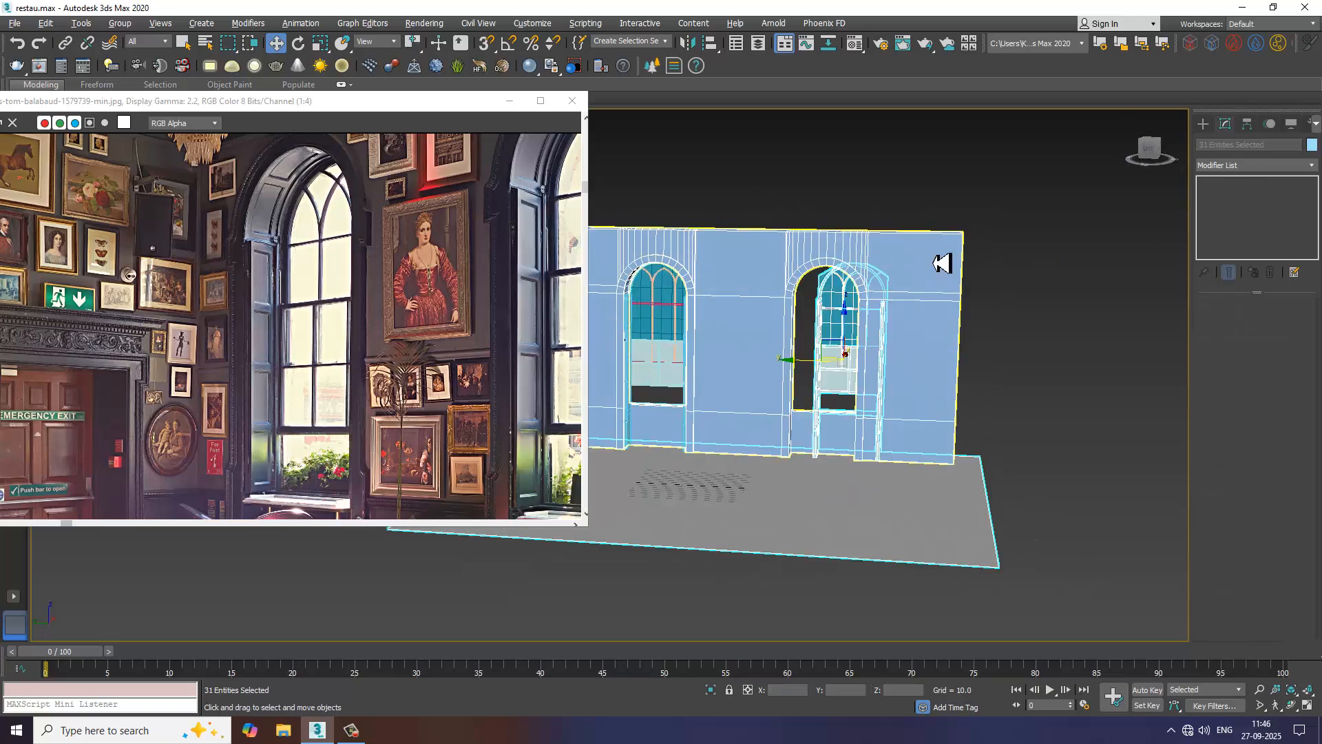
pyautogui.keyDown('alt'); pyautogui.moveTo(928, 200); pyautogui.dragTo(1033, 432); pyautogui.keyUp('alt')
pyautogui.keyDown('alt'); pyautogui.moveTo(894, 314); pyautogui.dragTo(891, 339, button='middle'); pyautogui.keyUp('alt')
pyautogui.scroll(5, 891, 339)
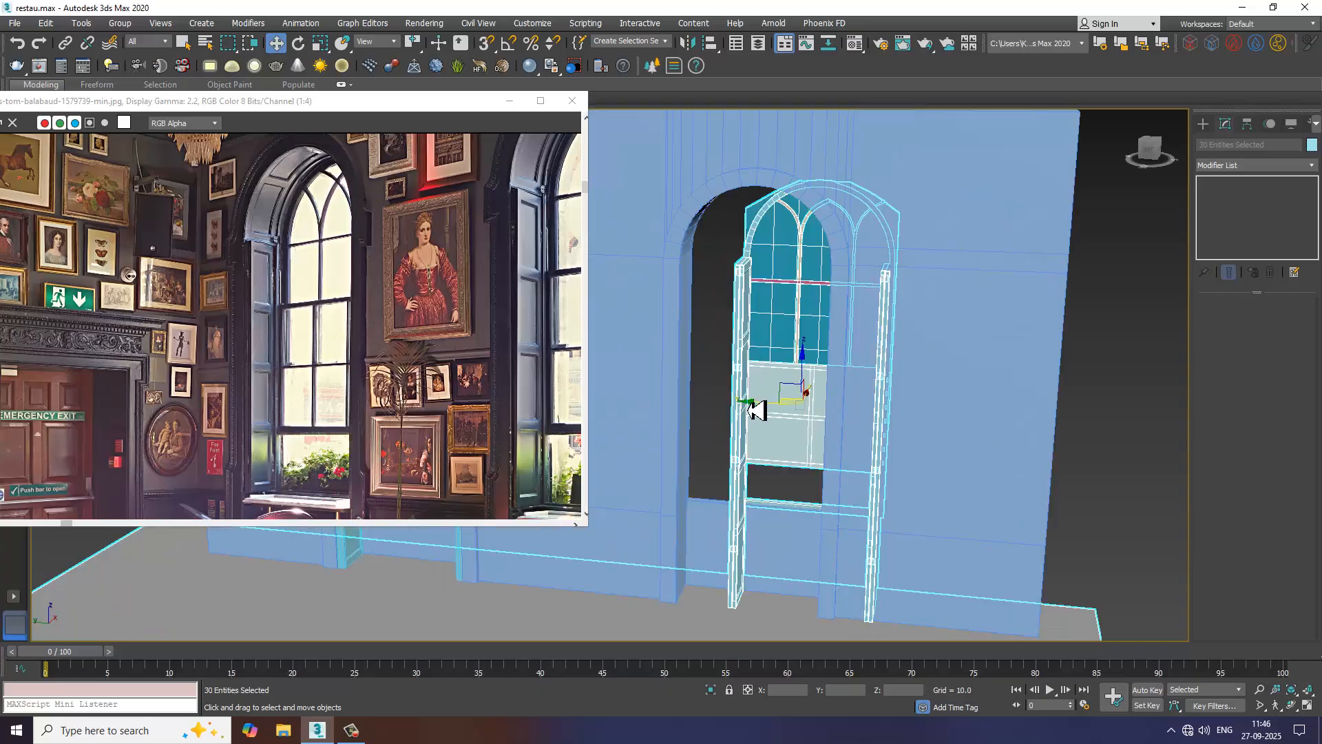
pyautogui.moveTo(755, 411); pyautogui.dragTo(708, 400)
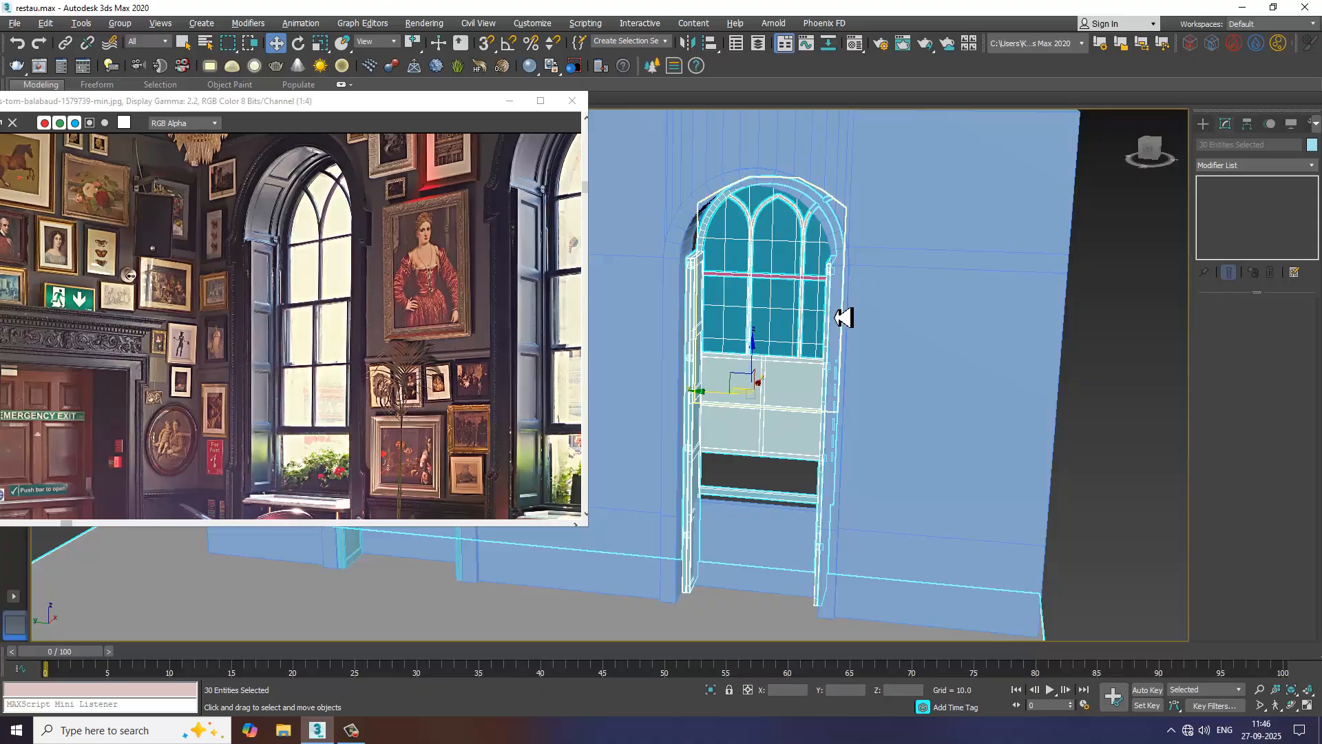
pyautogui.scroll(6, 844, 317)
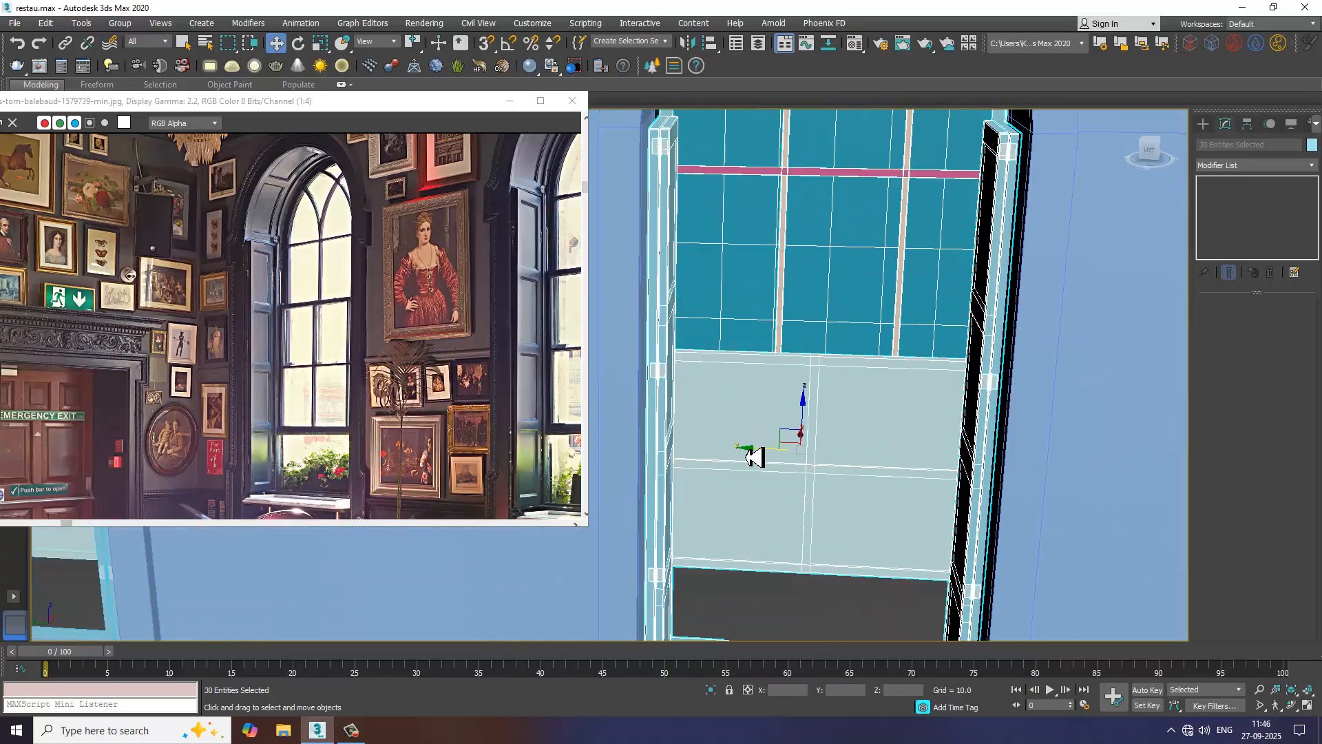
pyautogui.moveTo(758, 461); pyautogui.dragTo(757, 460)
# - Check the moved window's fit in its opening from several angles and compare the arch trim with the reference photo
pyautogui.scroll(-5, 765, 373)
pyautogui.keyDown('alt'); pyautogui.moveTo(771, 369); pyautogui.dragTo(746, 374, button='middle'); pyautogui.keyUp('alt')
pyautogui.scroll(4, 741, 379)
pyautogui.scroll(-7, 792, 378)
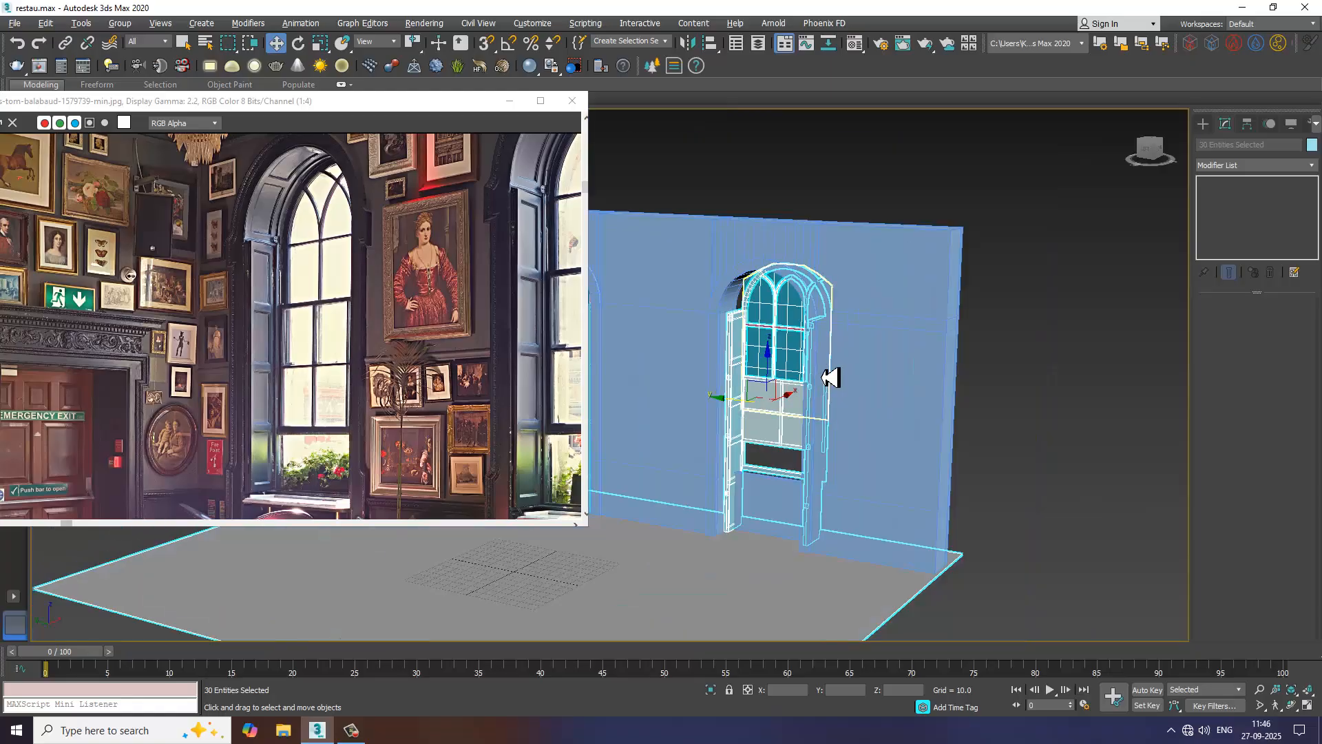
pyautogui.keyDown('alt'); pyautogui.moveTo(833, 375); pyautogui.dragTo(734, 446, button='middle'); pyautogui.keyUp('alt')
pyautogui.scroll(4, 791, 389)
pyautogui.keyDown('alt'); pyautogui.moveTo(792, 399); pyautogui.dragTo(824, 477, button='middle'); pyautogui.keyUp('alt')
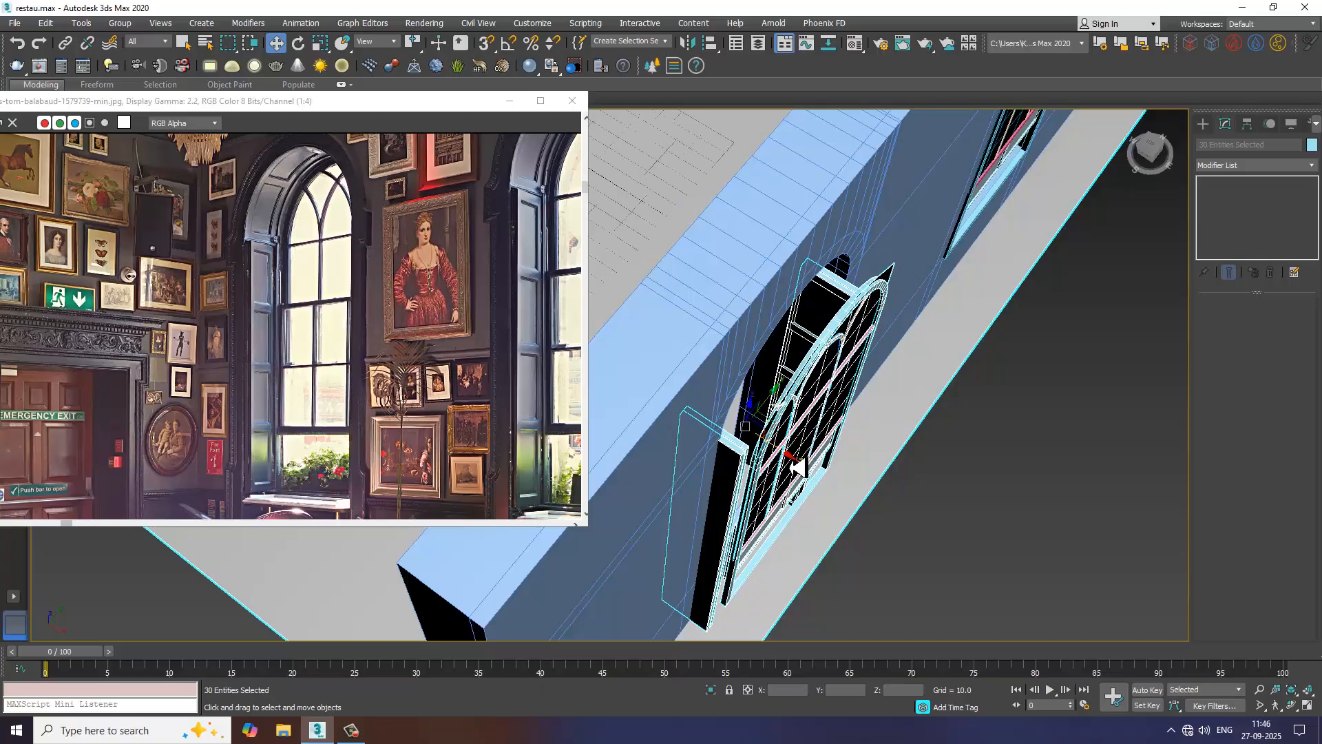
pyautogui.keyDown('alt'); pyautogui.moveTo(805, 468); pyautogui.dragTo(992, 402, button='middle'); pyautogui.keyUp('alt')
pyautogui.scroll(-6, 903, 373)
pyautogui.click(949, 223)
pyautogui.scroll(5, 886, 339)
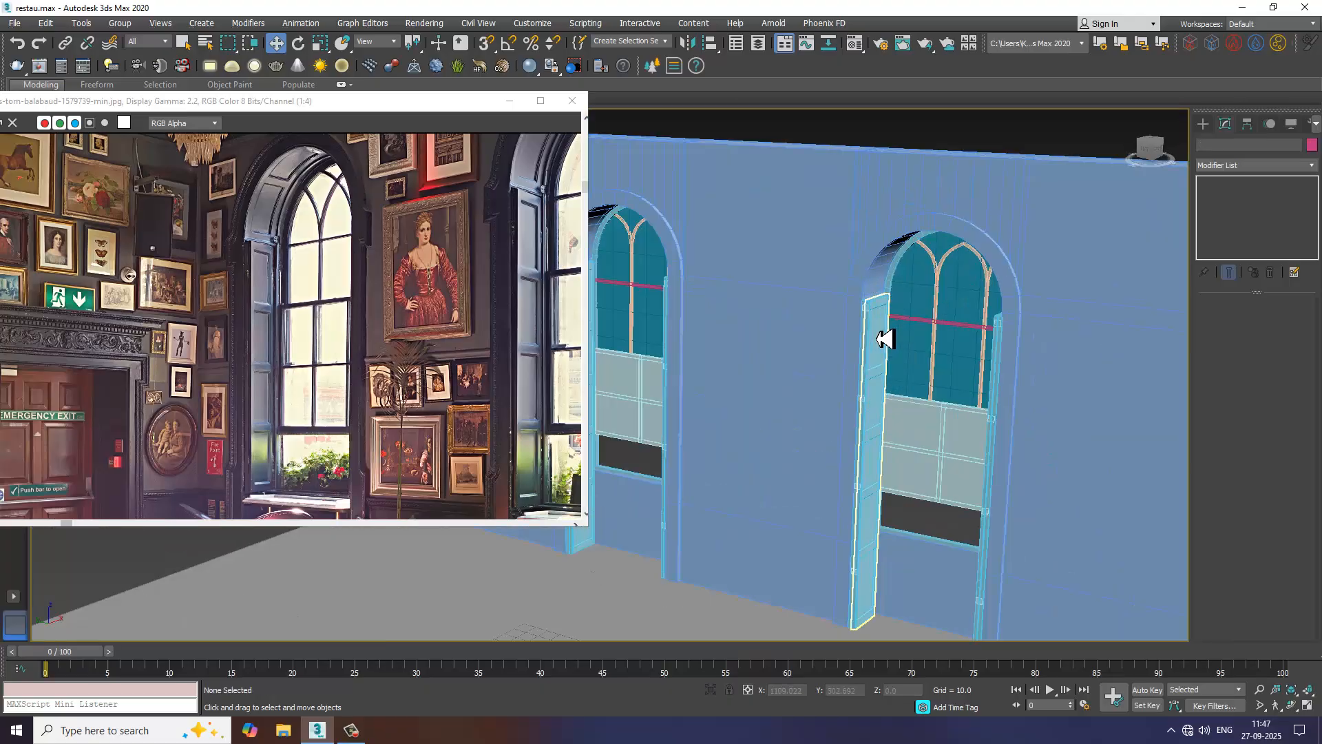
pyautogui.keyDown('alt'); pyautogui.moveTo(885, 340); pyautogui.dragTo(876, 338, button='middle'); pyautogui.keyUp('alt')
pyautogui.moveTo(226, 354); pyautogui.dragTo(287, 402, button='middle')
pyautogui.scroll(1, 273, 251)
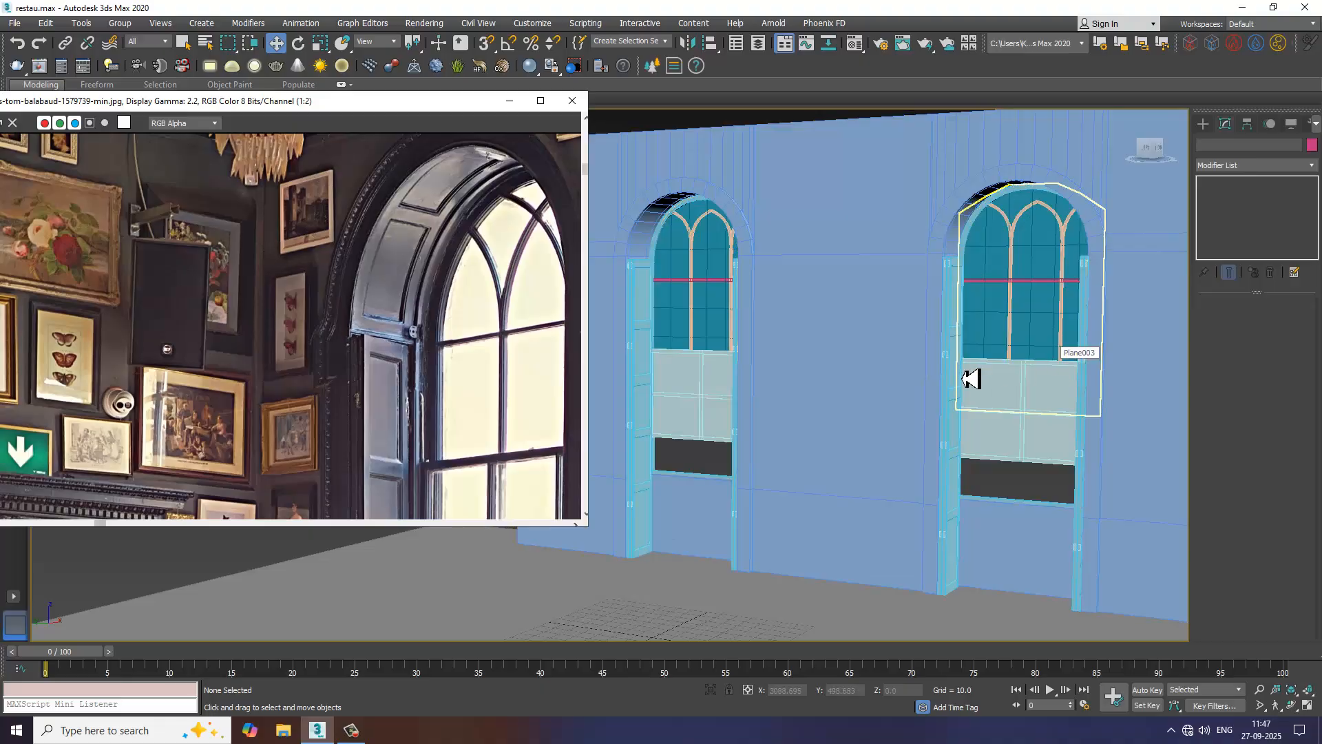
pyautogui.moveTo(944, 375); pyautogui.dragTo(977, 315, button='middle')
# - Select the wall and use Swift Loop to add an edge loop around the border of the first arched opening
pyautogui.click(803, 333)
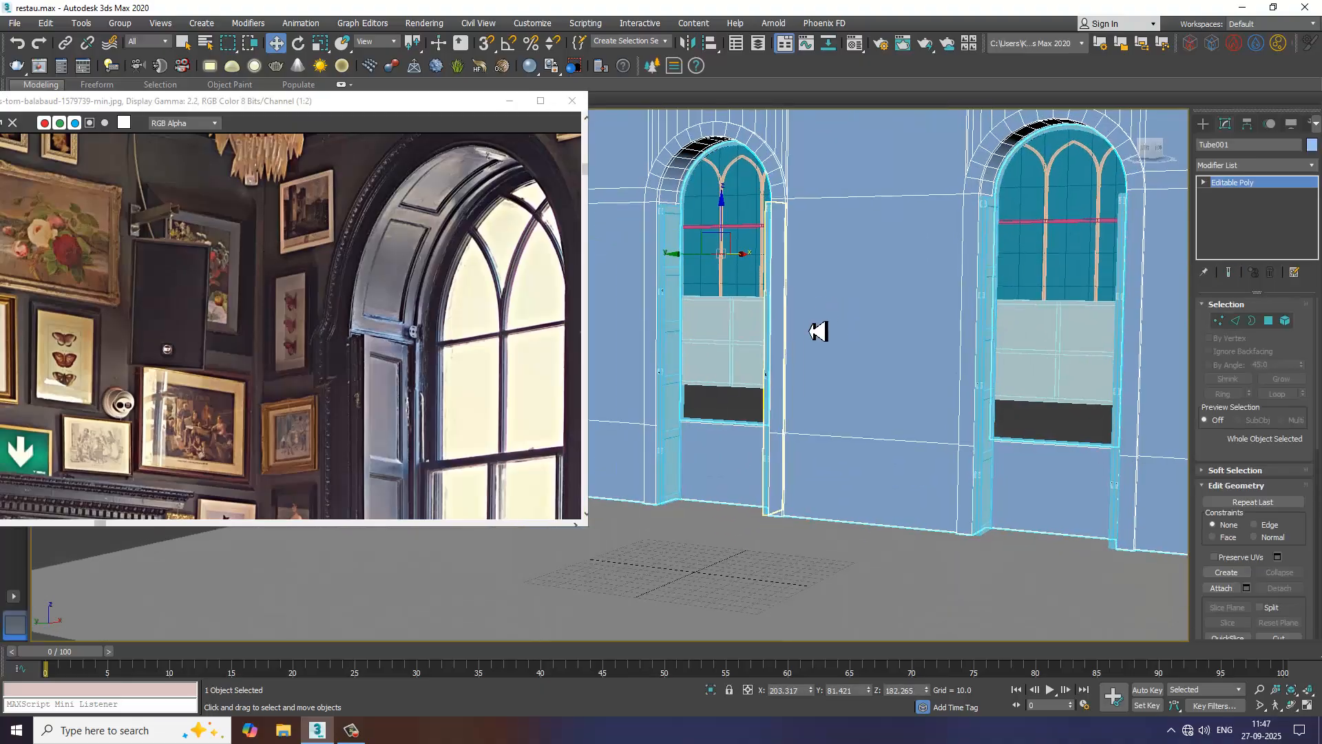
pyautogui.scroll(3, 792, 316)
pyautogui.moveTo(148, 109); pyautogui.dragTo(149, 196)
pyautogui.click(44, 95)
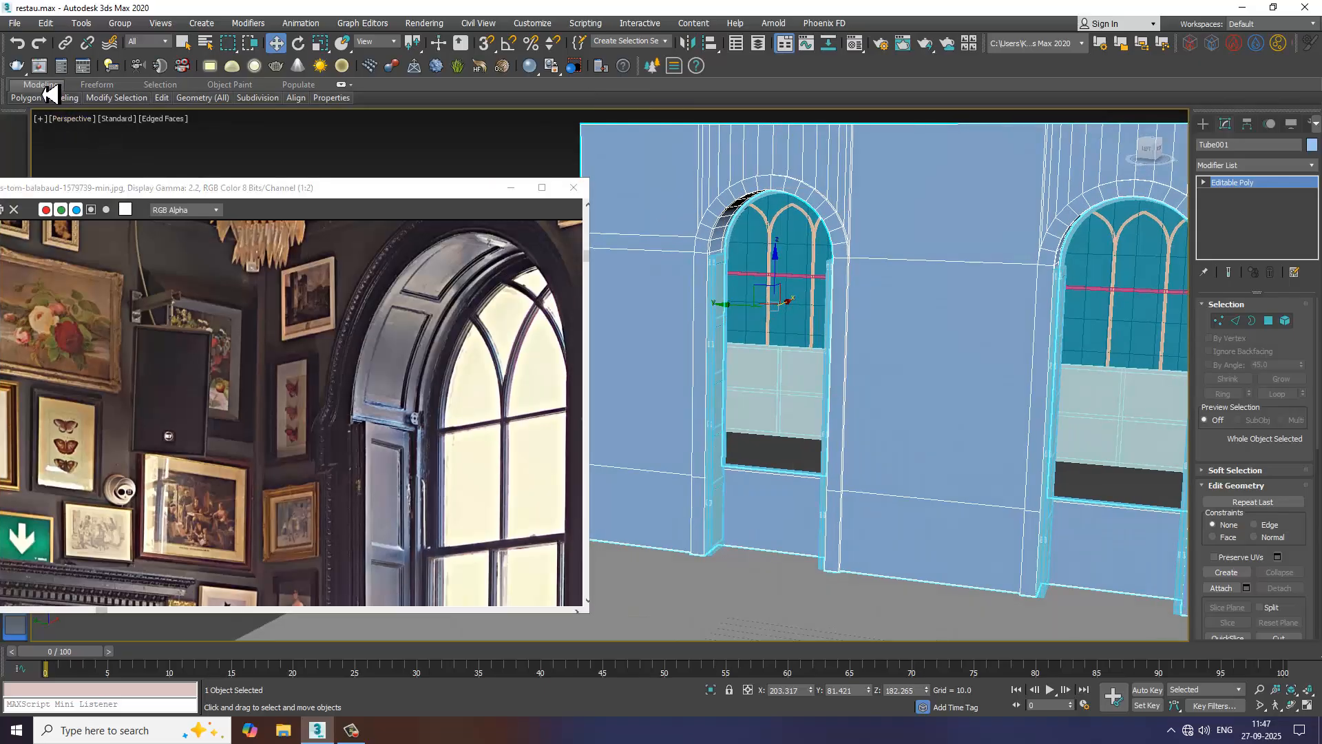
pyautogui.doubleClick(44, 86)
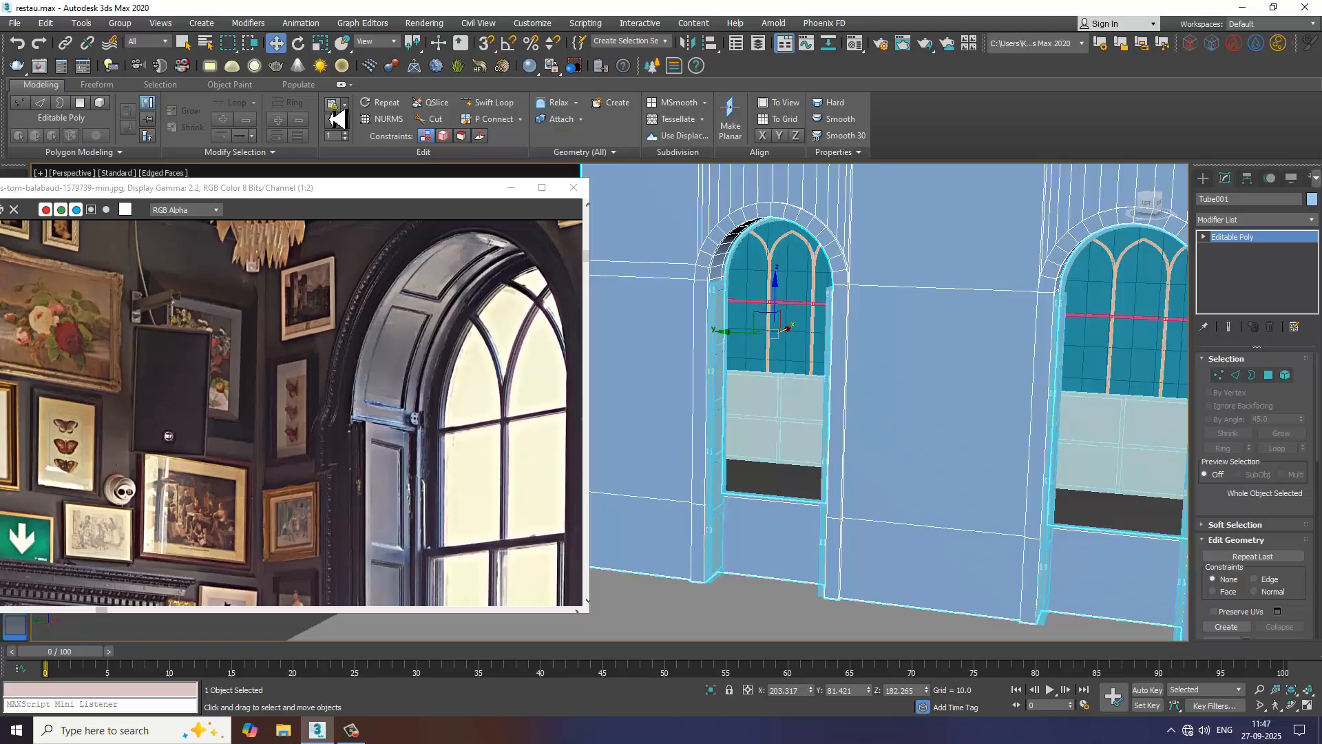
pyautogui.click(487, 102)
pyautogui.scroll(3, 748, 269)
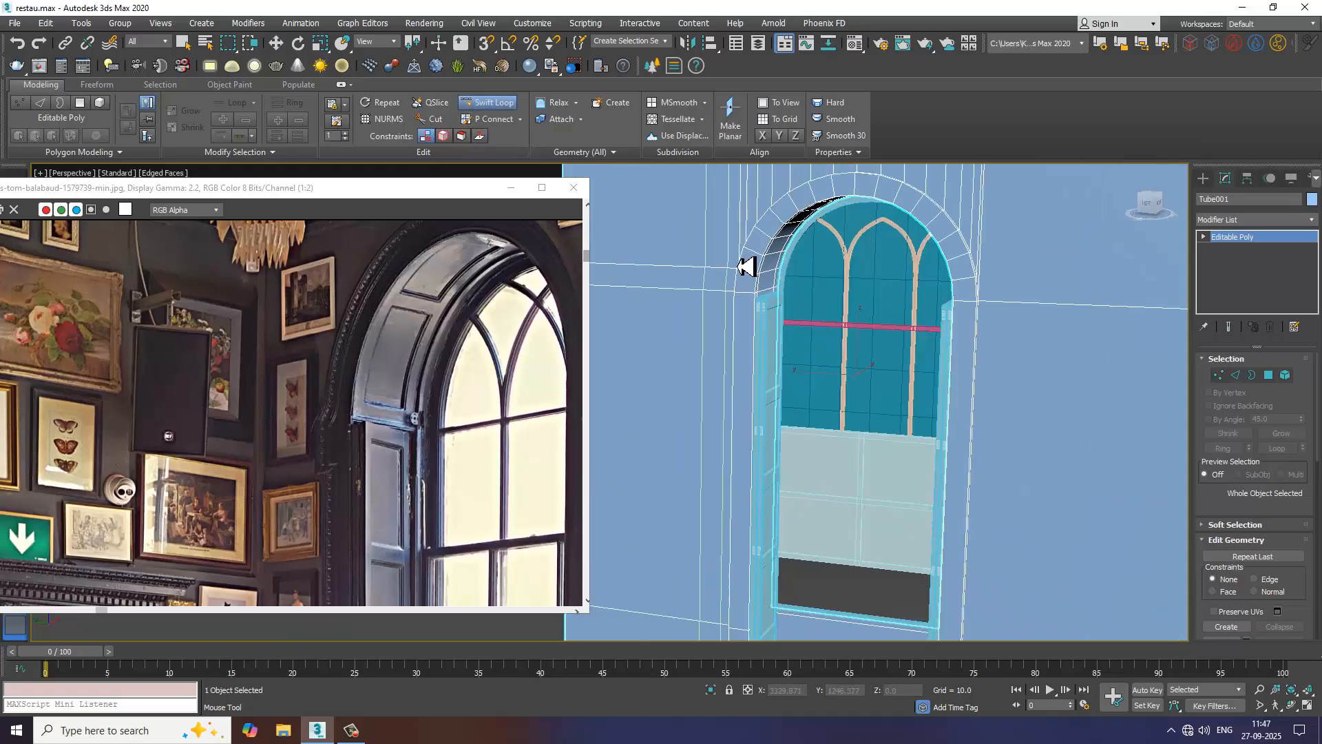
pyautogui.scroll(2, 749, 304)
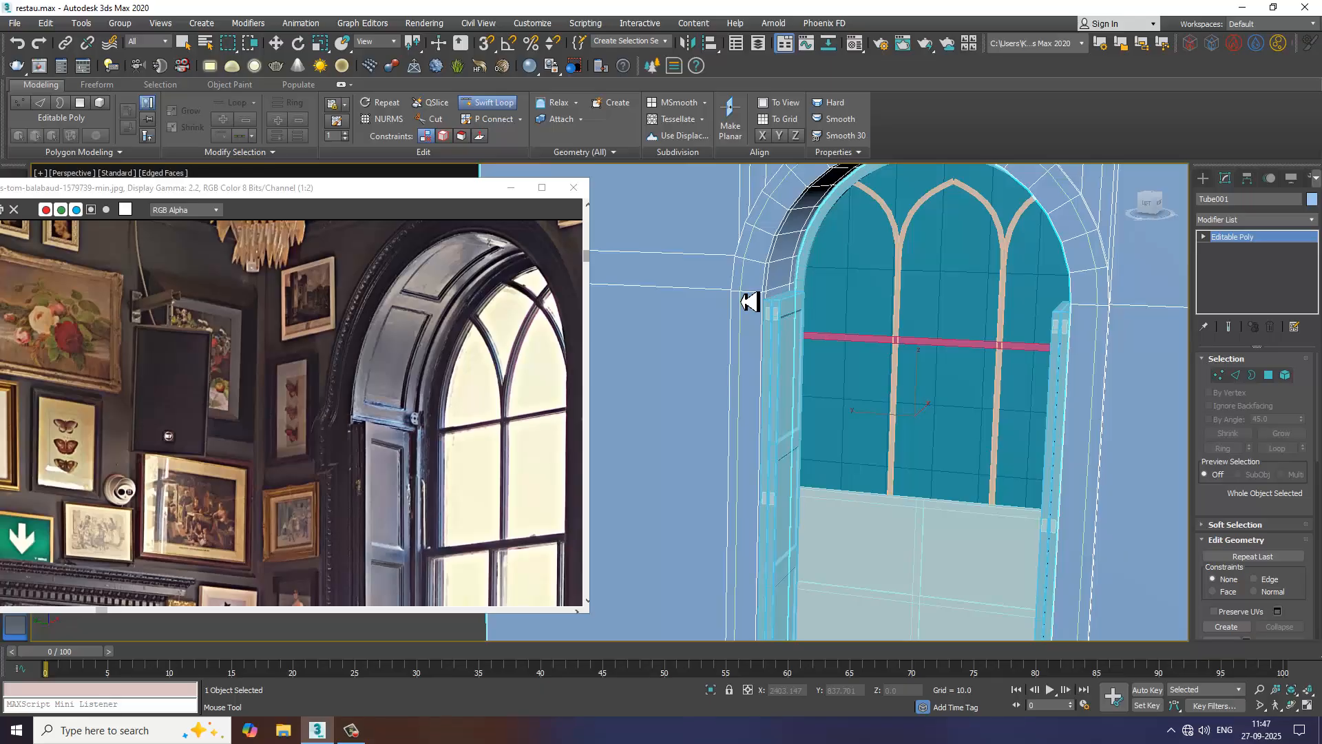
pyautogui.scroll(2, 318, 405)
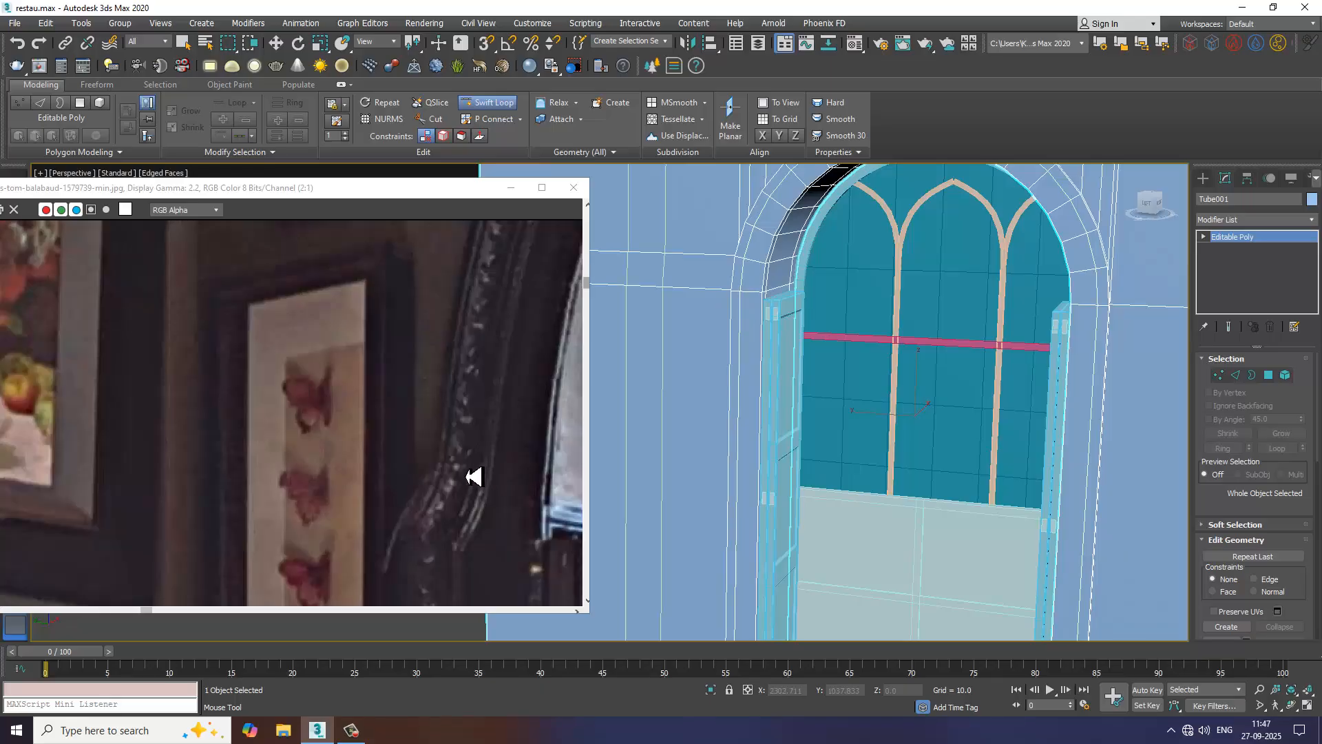
pyautogui.scroll(-3, 761, 428)
pyautogui.moveTo(939, 422)
pyautogui.keyDown('alt'); pyautogui.mouseDown(button='middle')
pyautogui.moveTo(830, 372)
pyautogui.moveTo(1004, 437)
pyautogui.moveTo(1068, 424)
pyautogui.moveTo(925, 410)
pyautogui.mouseUp(button='middle'); pyautogui.keyUp('alt')
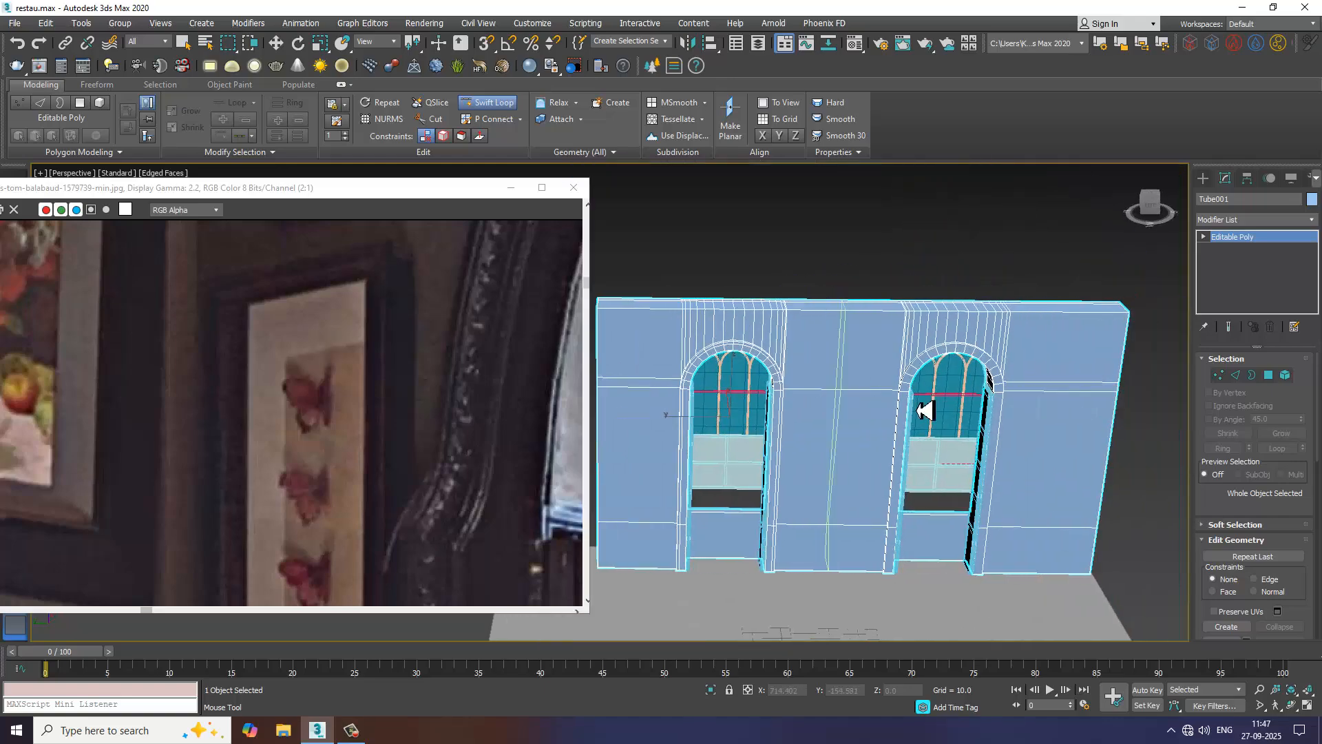
# - Add a matching Swift Loop edge loop around the second arched opening's border and collapse the modeling tools
pyautogui.scroll(6, 925, 411)
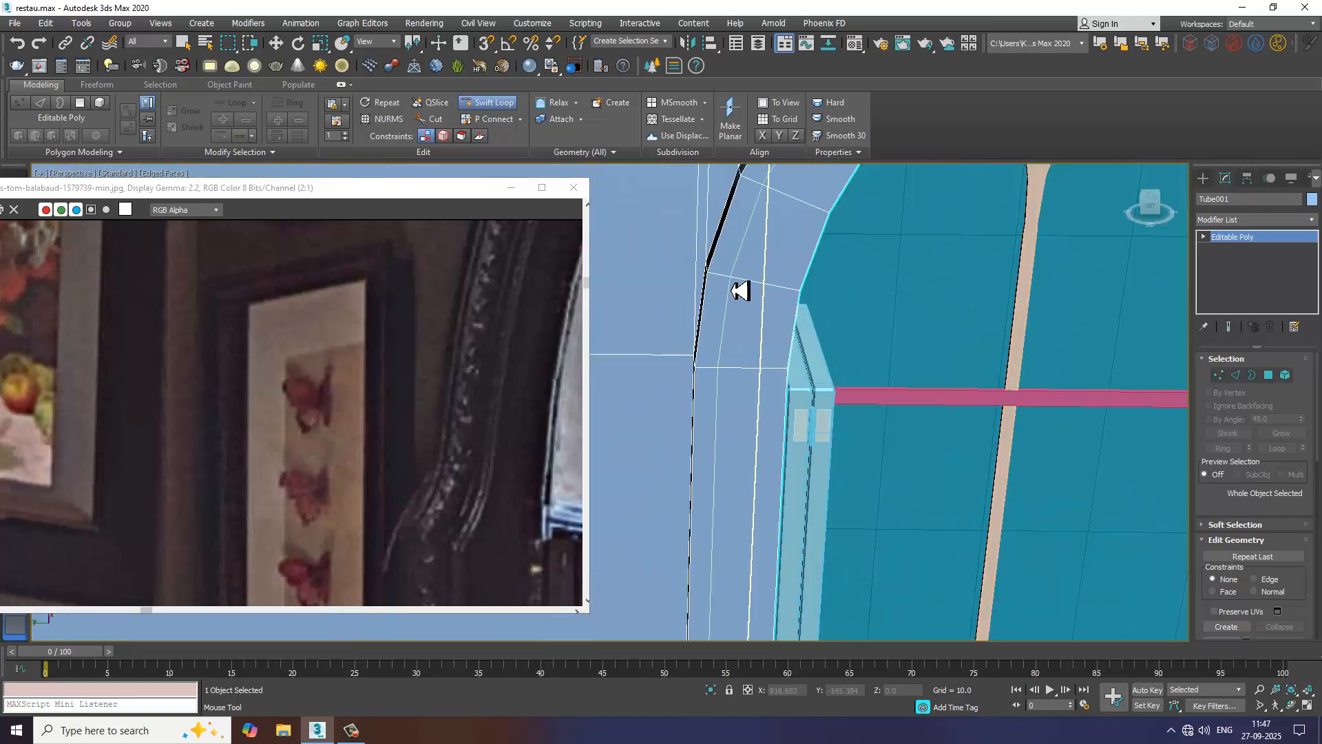
pyautogui.scroll(-4, 764, 317)
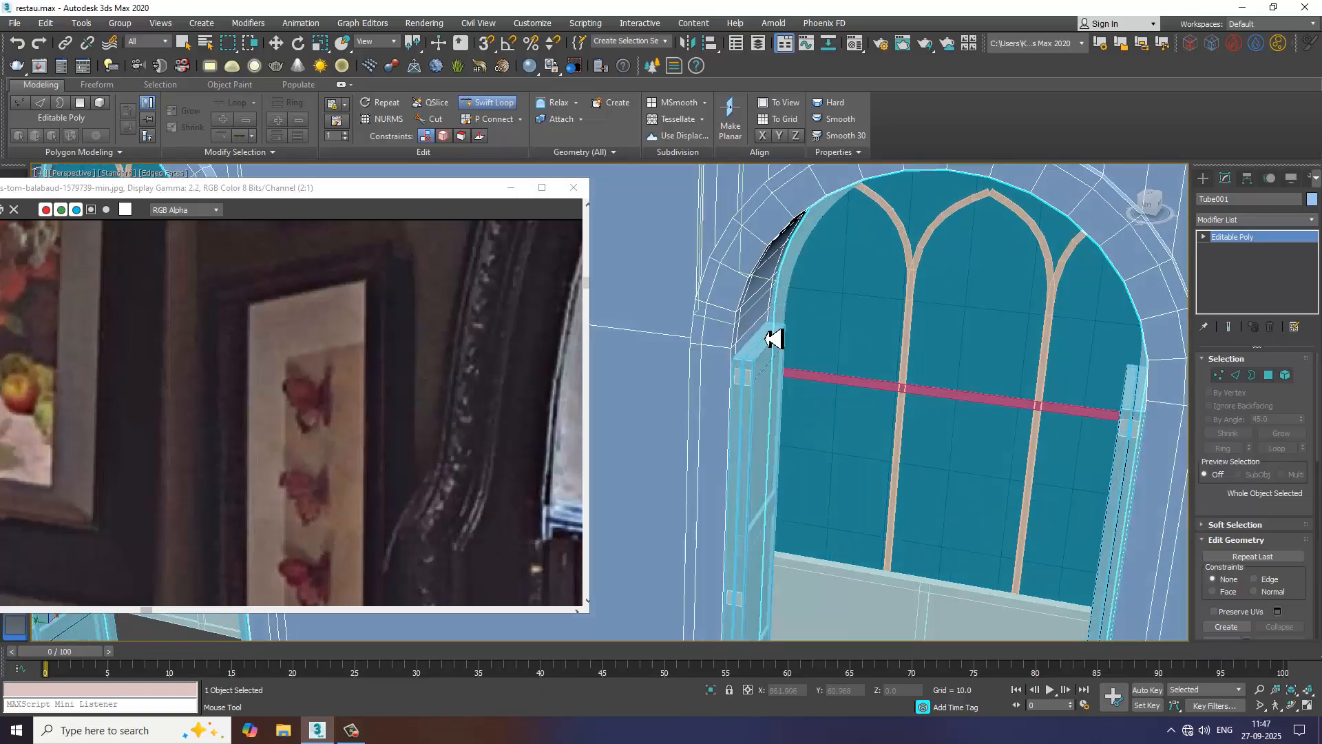
pyautogui.scroll(-5, 774, 338)
pyautogui.moveTo(774, 338); pyautogui.dragTo(839, 352, button='middle')
pyautogui.keyDown('alt'); pyautogui.moveTo(953, 362); pyautogui.dragTo(765, 375, button='middle'); pyautogui.keyUp('alt')
pyautogui.scroll(5, 765, 386)
pyautogui.press('w')
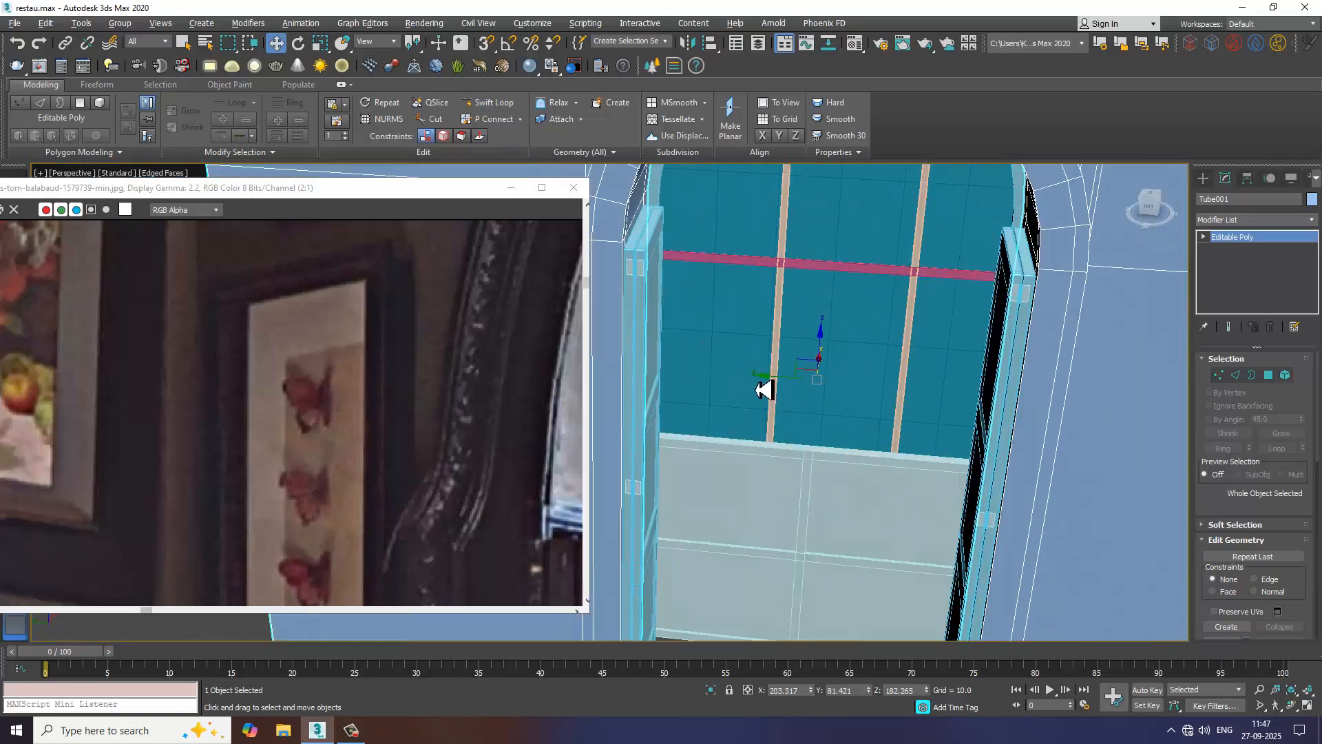
pyautogui.scroll(-5, 850, 250)
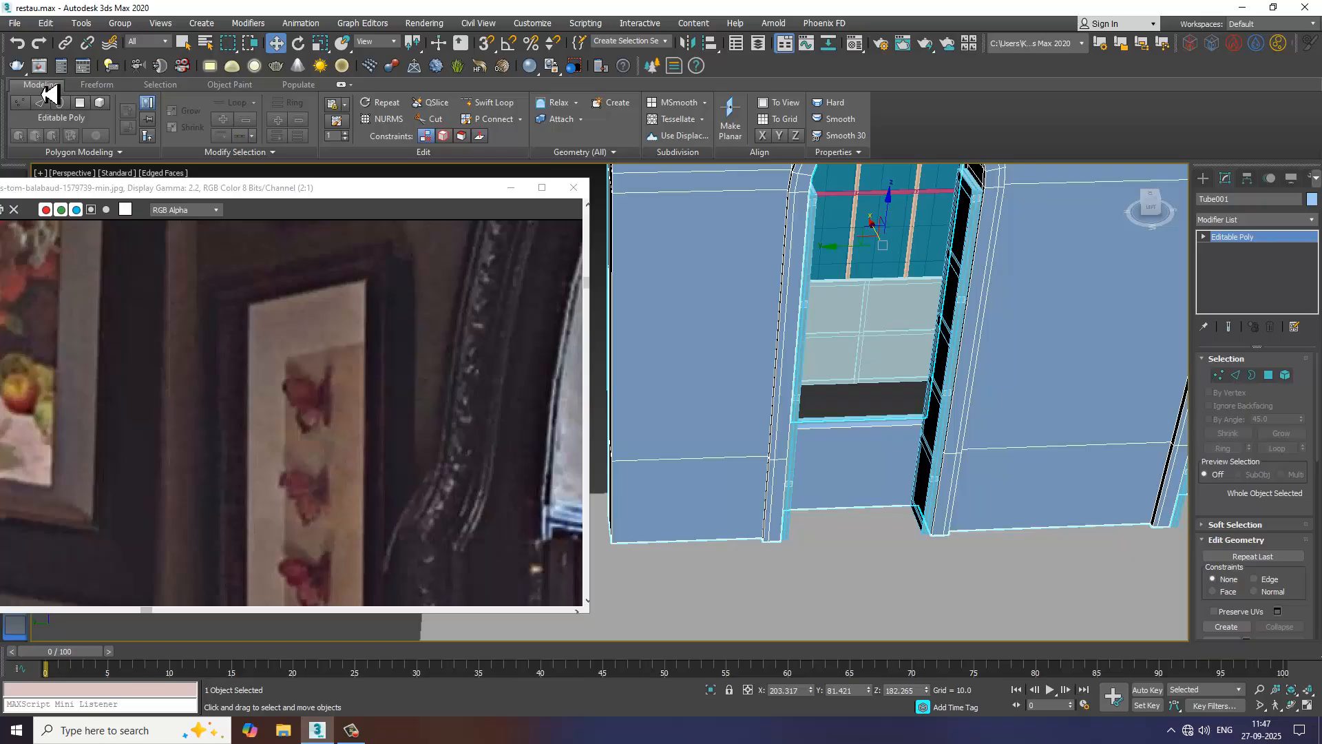
pyautogui.doubleClick(42, 85)
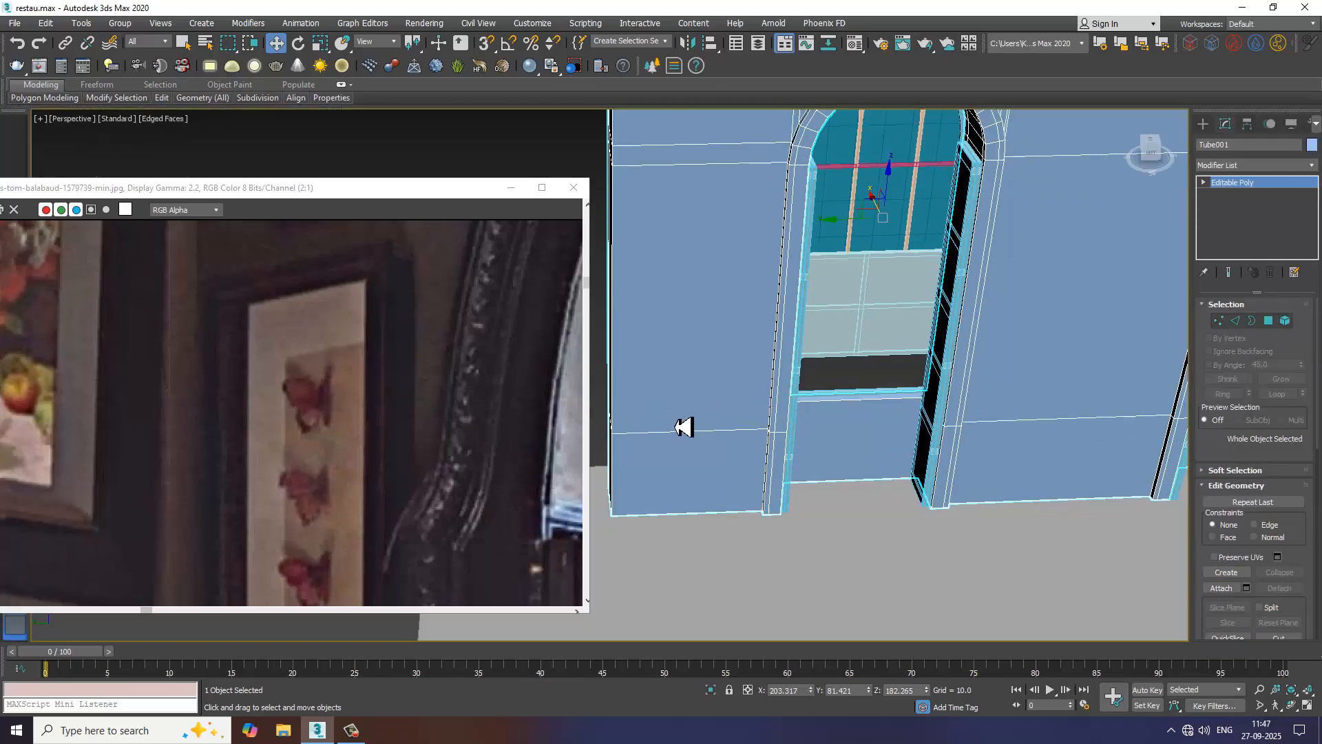
# - Select the ring of narrow outer polygons running around the first arched opening's border
pyautogui.scroll(8, 723, 406)
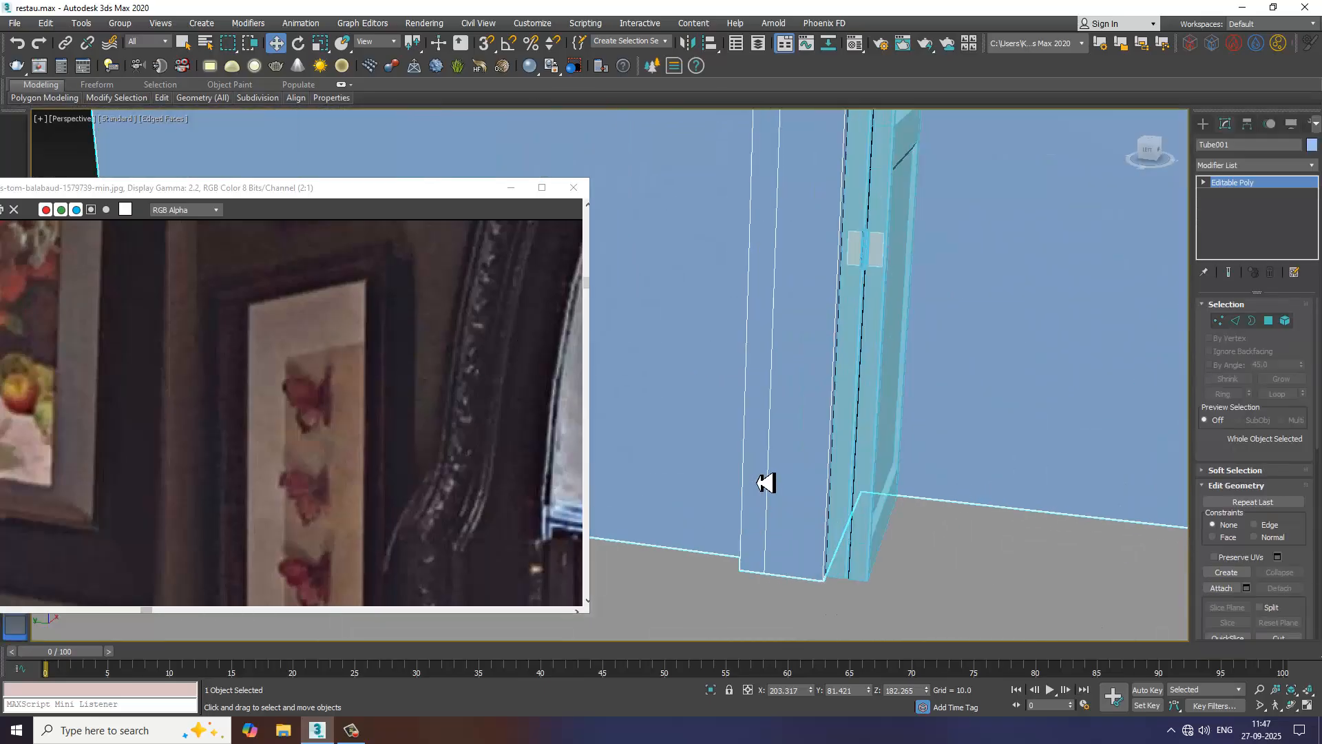
pyautogui.press('2')
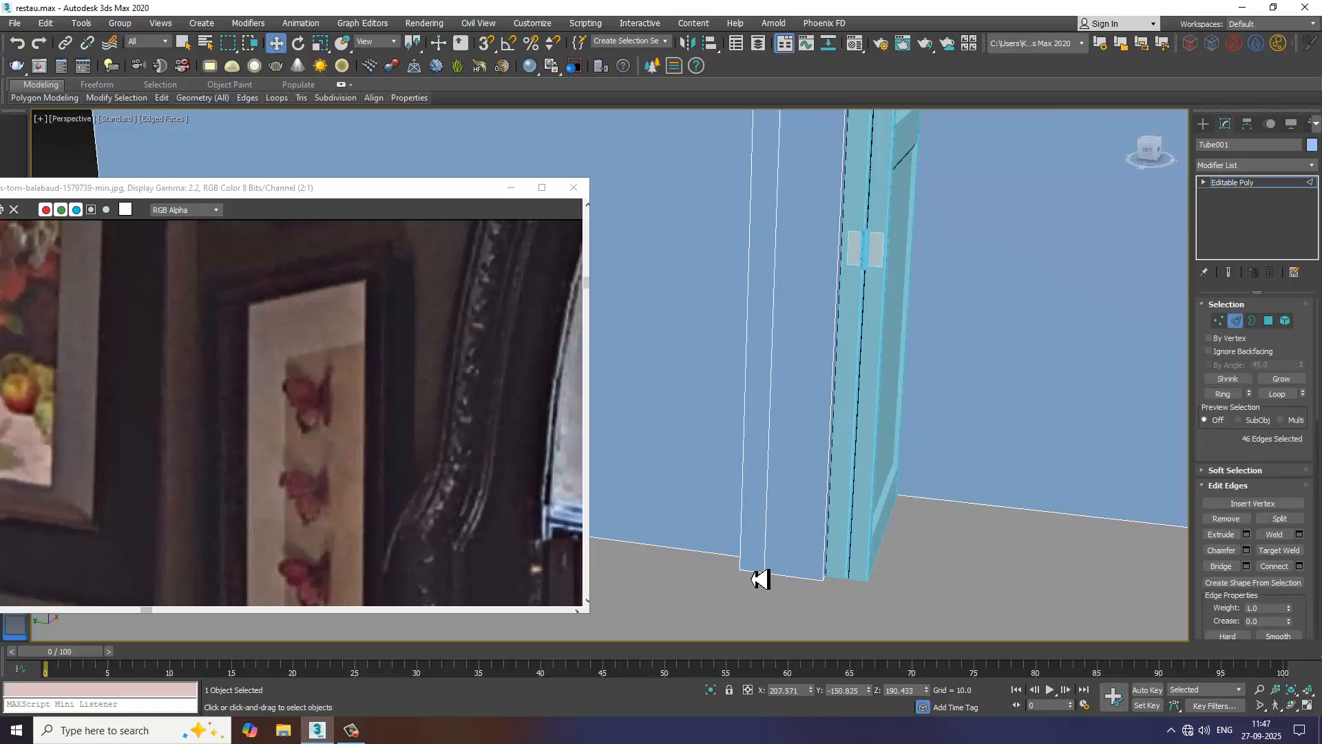
pyautogui.click(759, 580)
pyautogui.hotkey('ctrl', 'z')
pyautogui.scroll(-10, 792, 551)
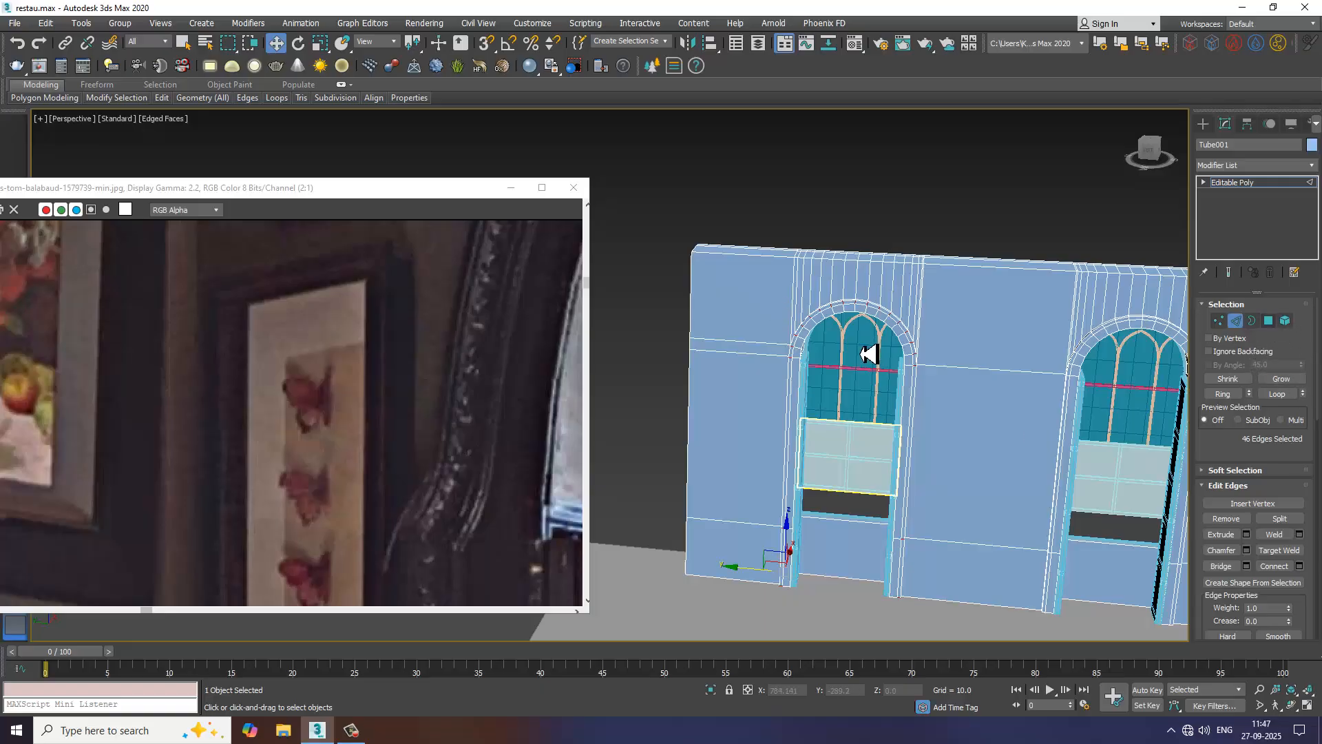
pyautogui.press('4')
pyautogui.scroll(3, 962, 328)
pyautogui.keyDown('alt'); pyautogui.moveTo(1019, 327); pyautogui.dragTo(882, 345, button='middle'); pyautogui.keyUp('alt')
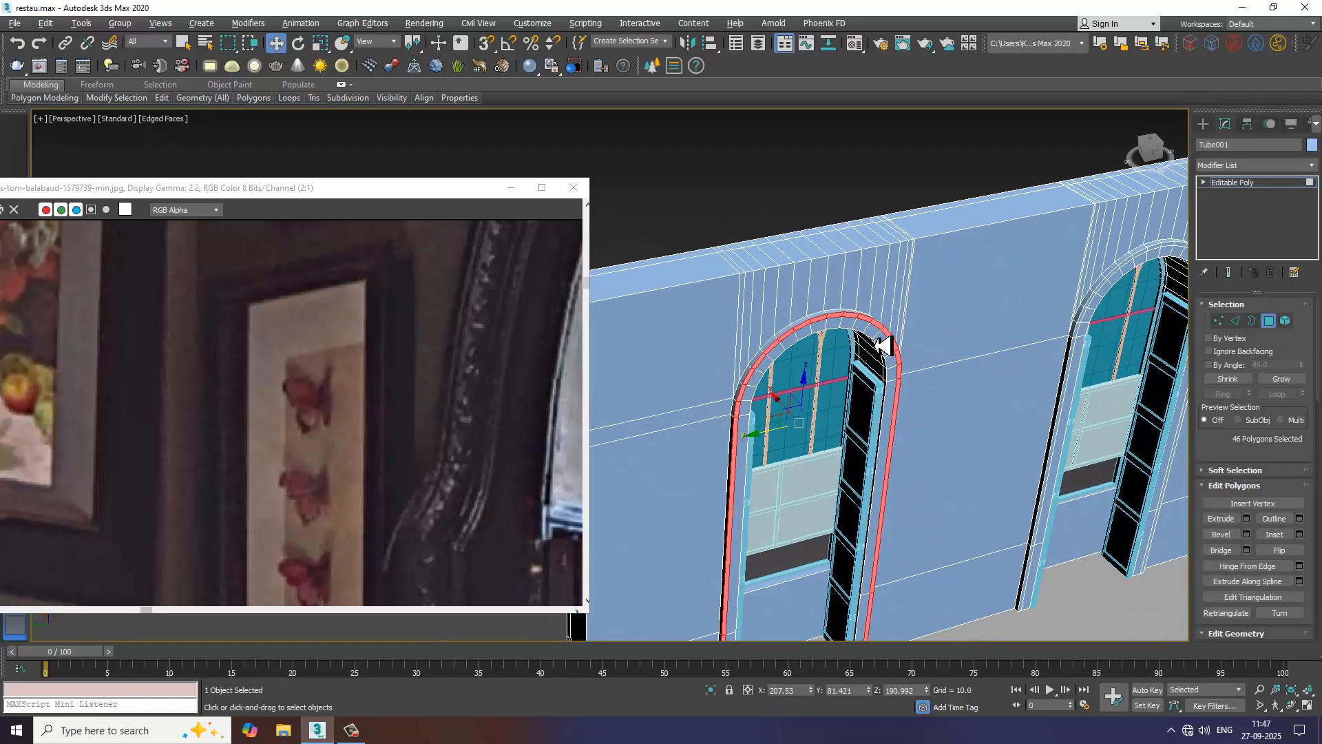
pyautogui.scroll(4, 773, 384)
pyautogui.keyDown('alt'); pyautogui.moveTo(781, 385); pyautogui.dragTo(774, 387, button='middle'); pyautogui.keyUp('alt')
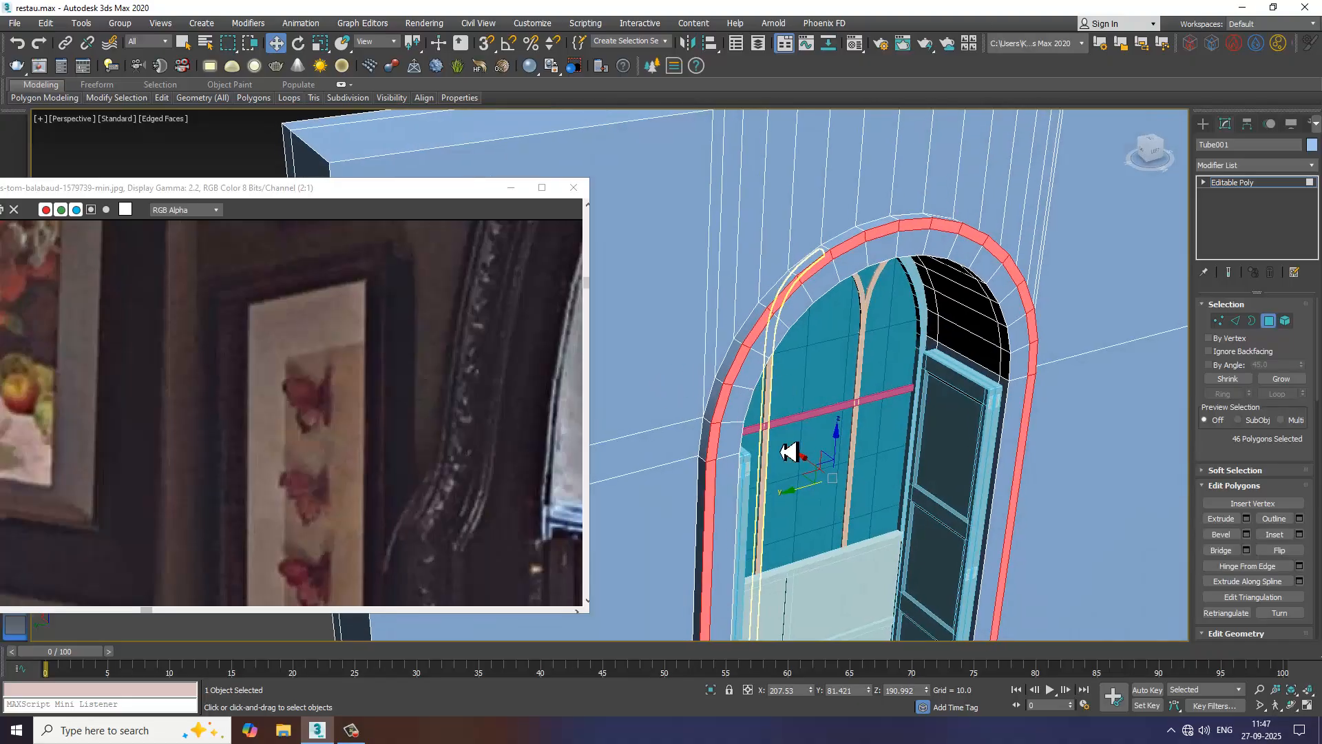
pyautogui.click(1246, 534)
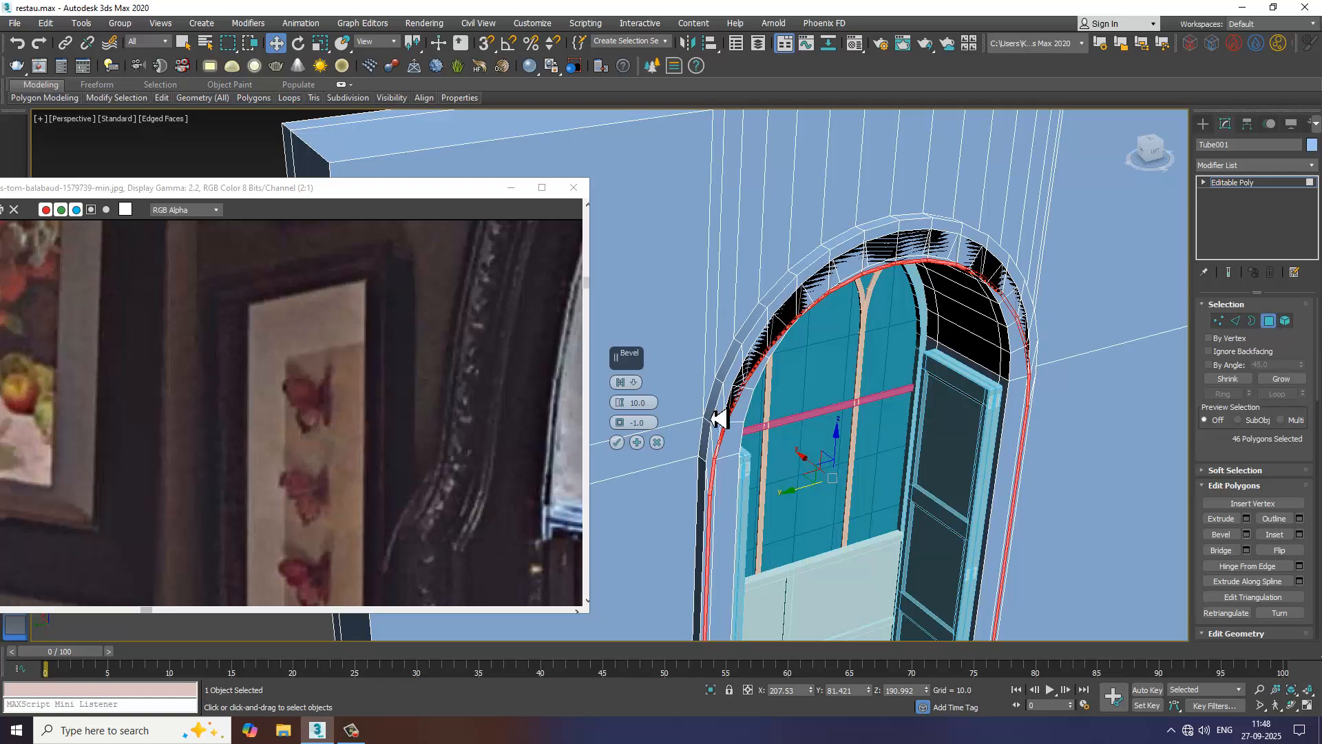
pyautogui.moveTo(628, 411); pyautogui.dragTo(654, 369)
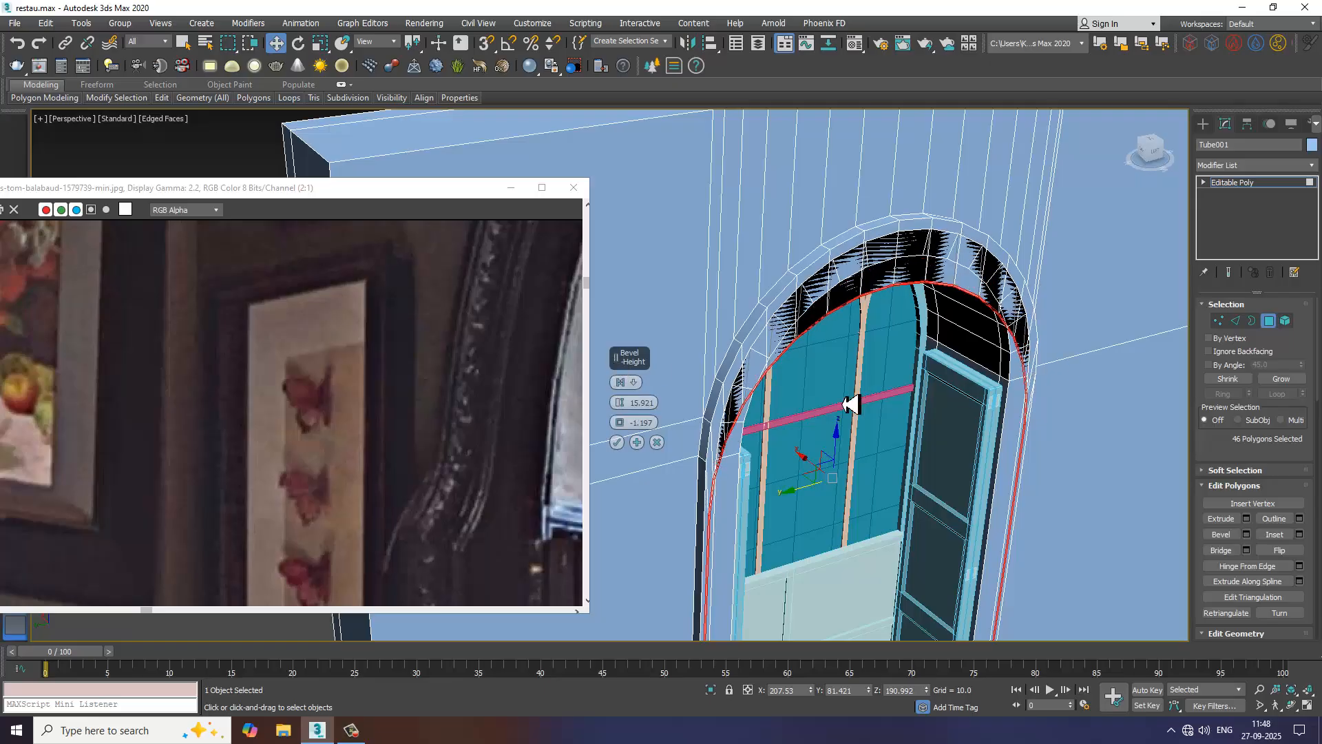
pyautogui.click(635, 384)
pyautogui.click(663, 414)
pyautogui.keyDown('alt'); pyautogui.moveTo(797, 376); pyautogui.dragTo(701, 424, button='middle'); pyautogui.keyUp('alt')
pyautogui.scroll(2, 766, 405)
pyautogui.moveTo(638, 421); pyautogui.dragTo(637, 430)
pyautogui.click(657, 463)
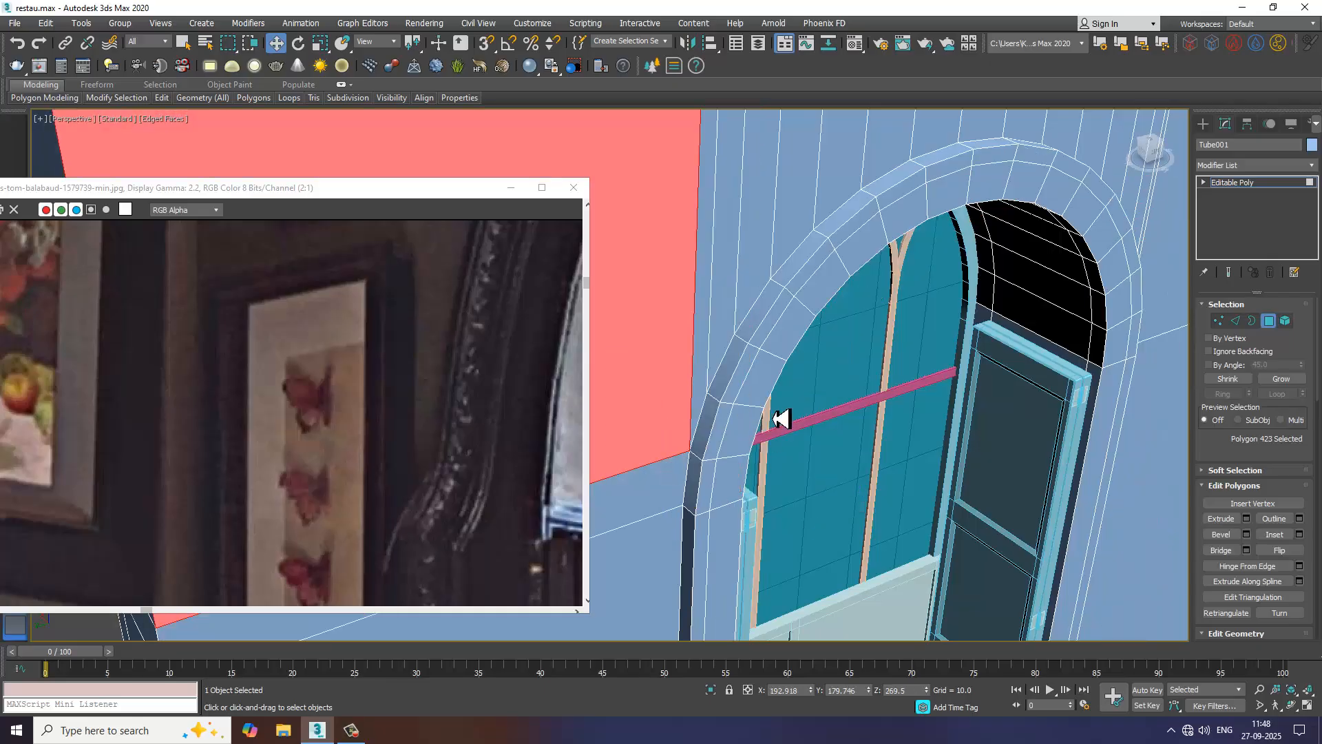
# - Bevel the selected polygon ring around the first arched opening with height 0.428 and outline -0.506
pyautogui.click(1247, 536)
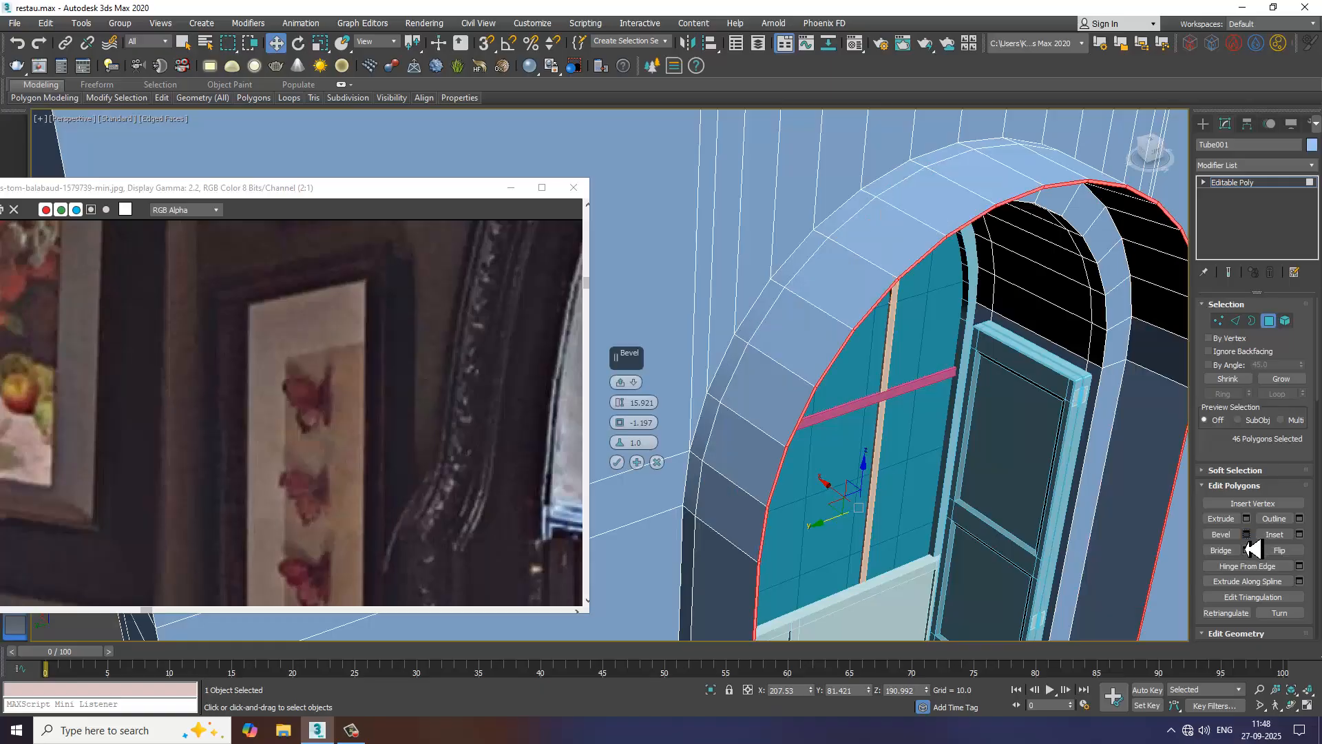
pyautogui.moveTo(620, 405); pyautogui.dragTo(678, 527)
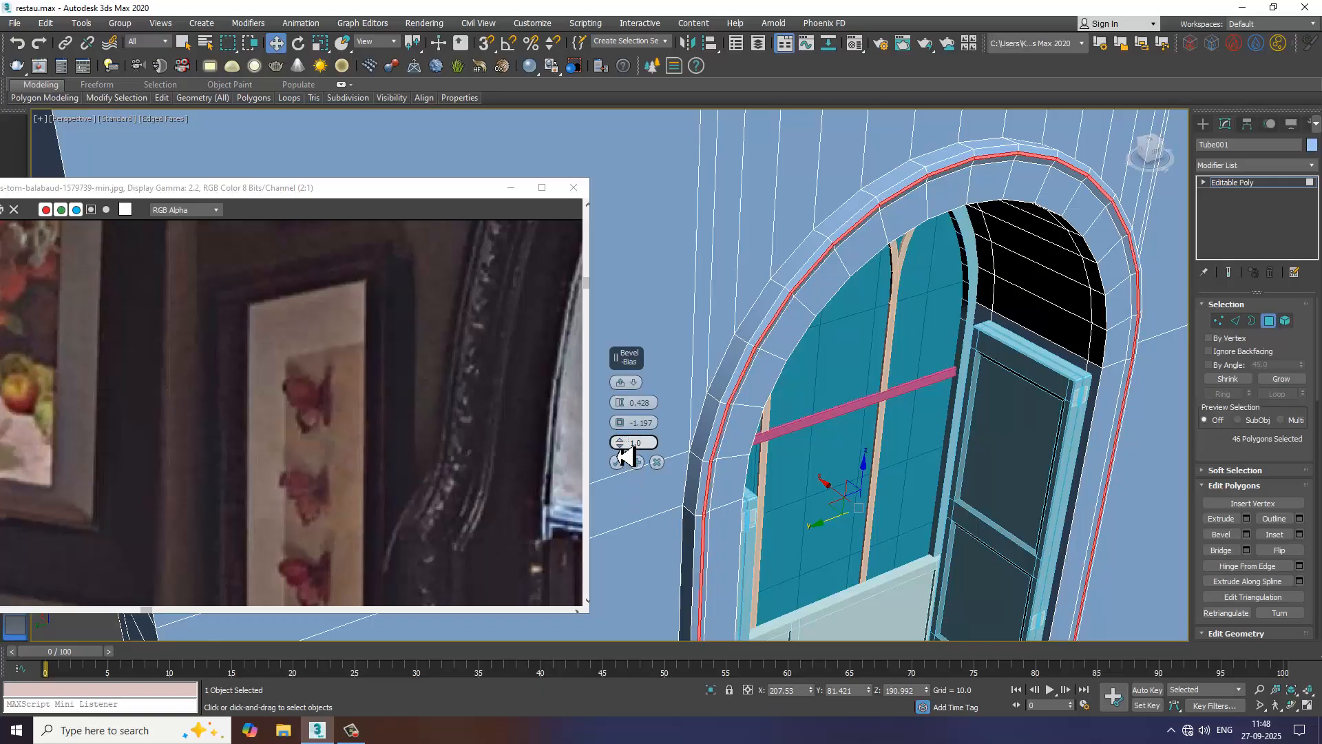
pyautogui.moveTo(628, 424); pyautogui.dragTo(635, 430)
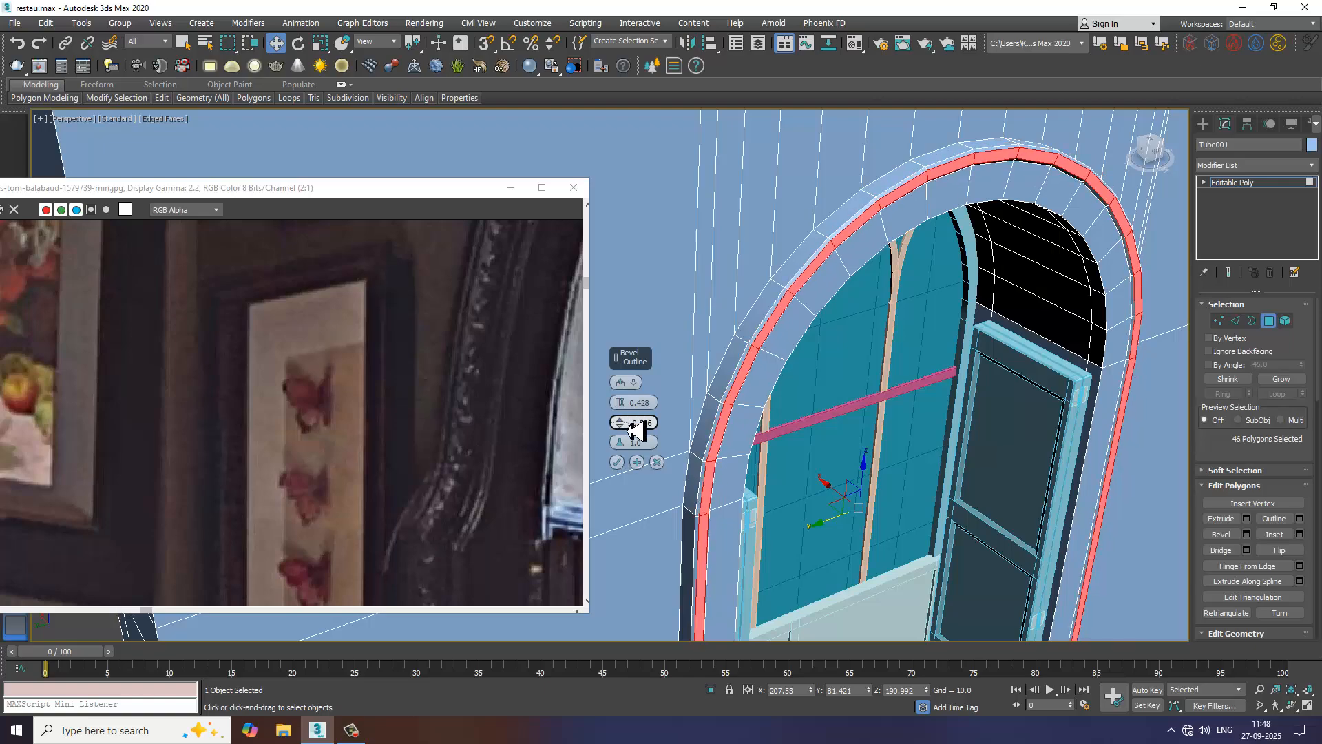
pyautogui.click(617, 462)
pyautogui.scroll(-6, 761, 449)
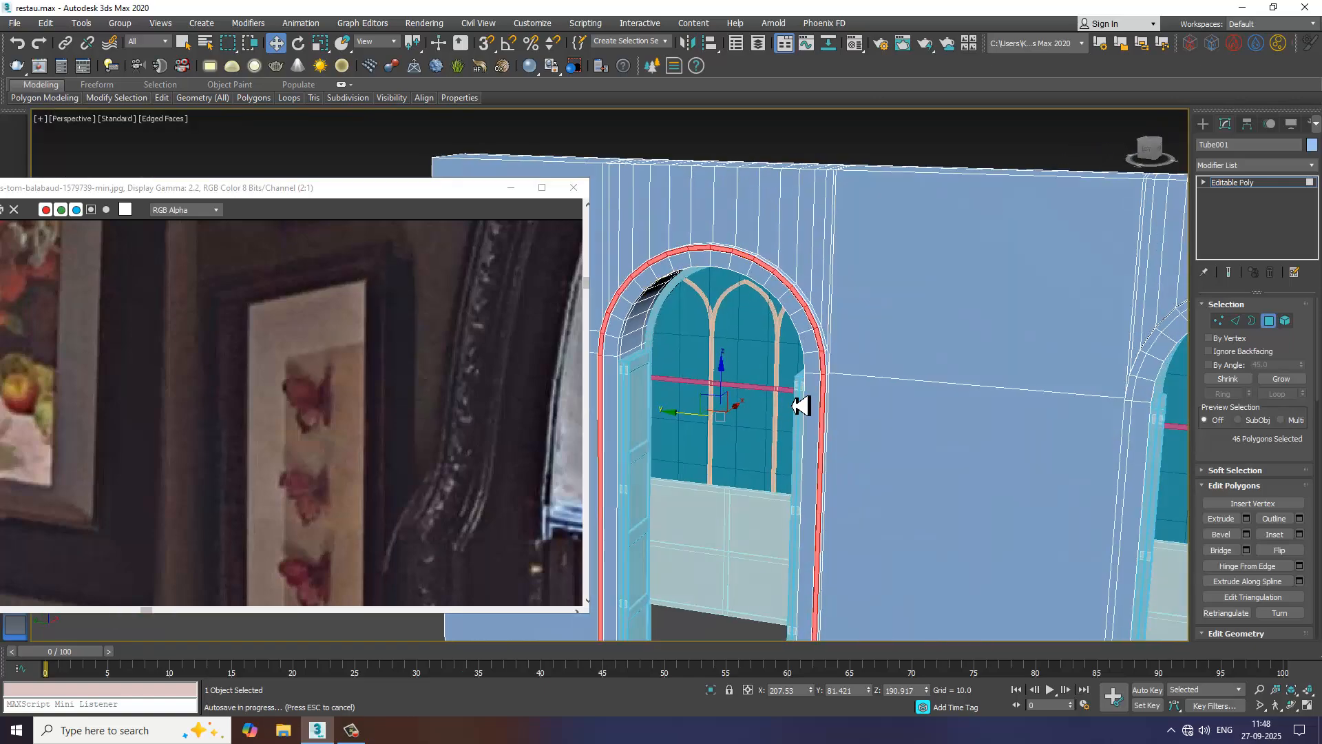
# - Restore the first arch's bevelled ring selection and move it about -0.869 along X to sink it into the wall
pyautogui.click(918, 174)
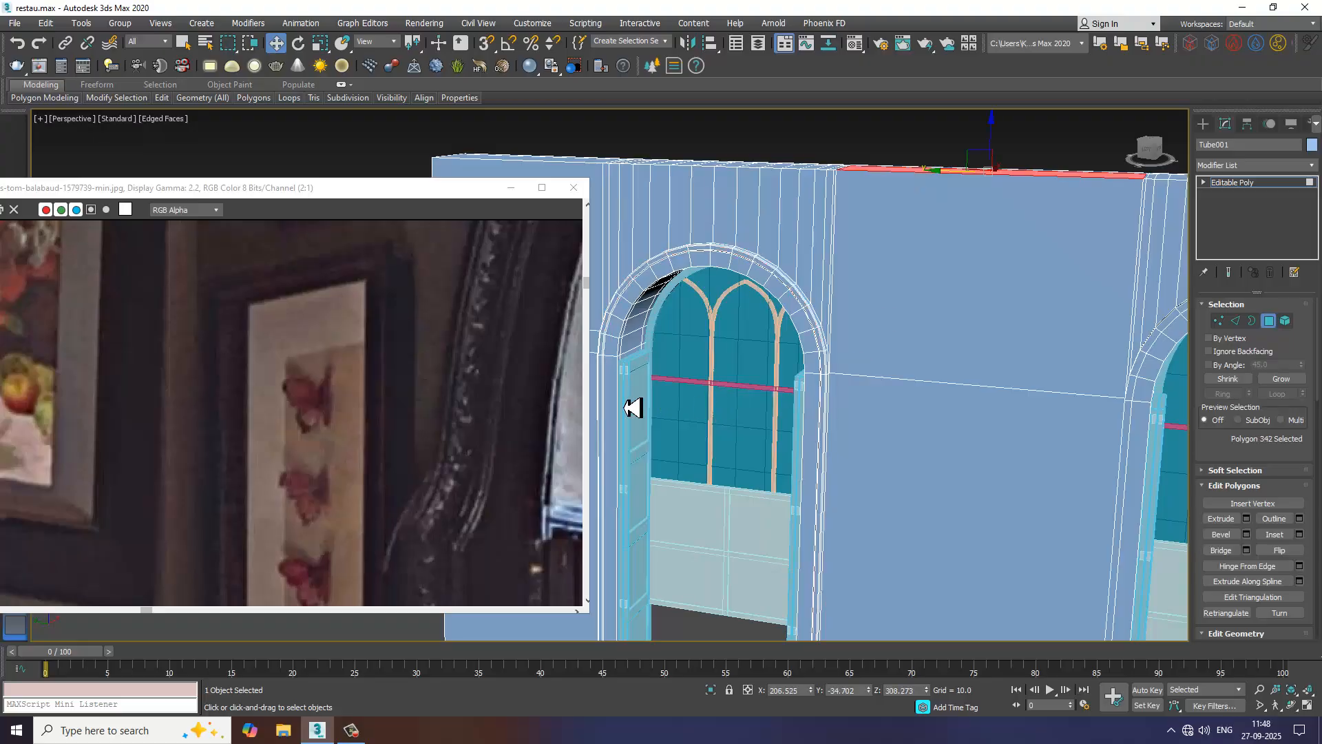
pyautogui.scroll(-1, 462, 454)
pyautogui.scroll(-1, 500, 409)
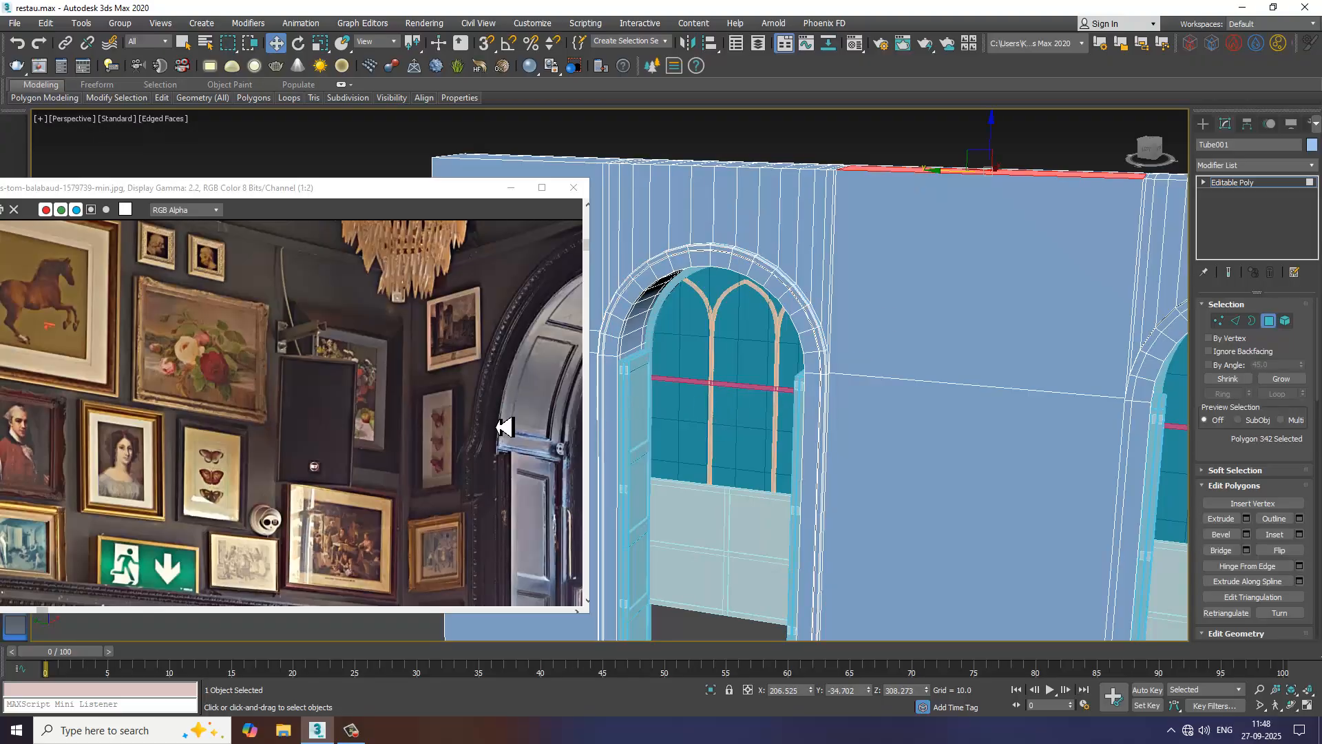
pyautogui.keyDown('alt'); pyautogui.moveTo(875, 319); pyautogui.dragTo(878, 278, button='middle'); pyautogui.keyUp('alt')
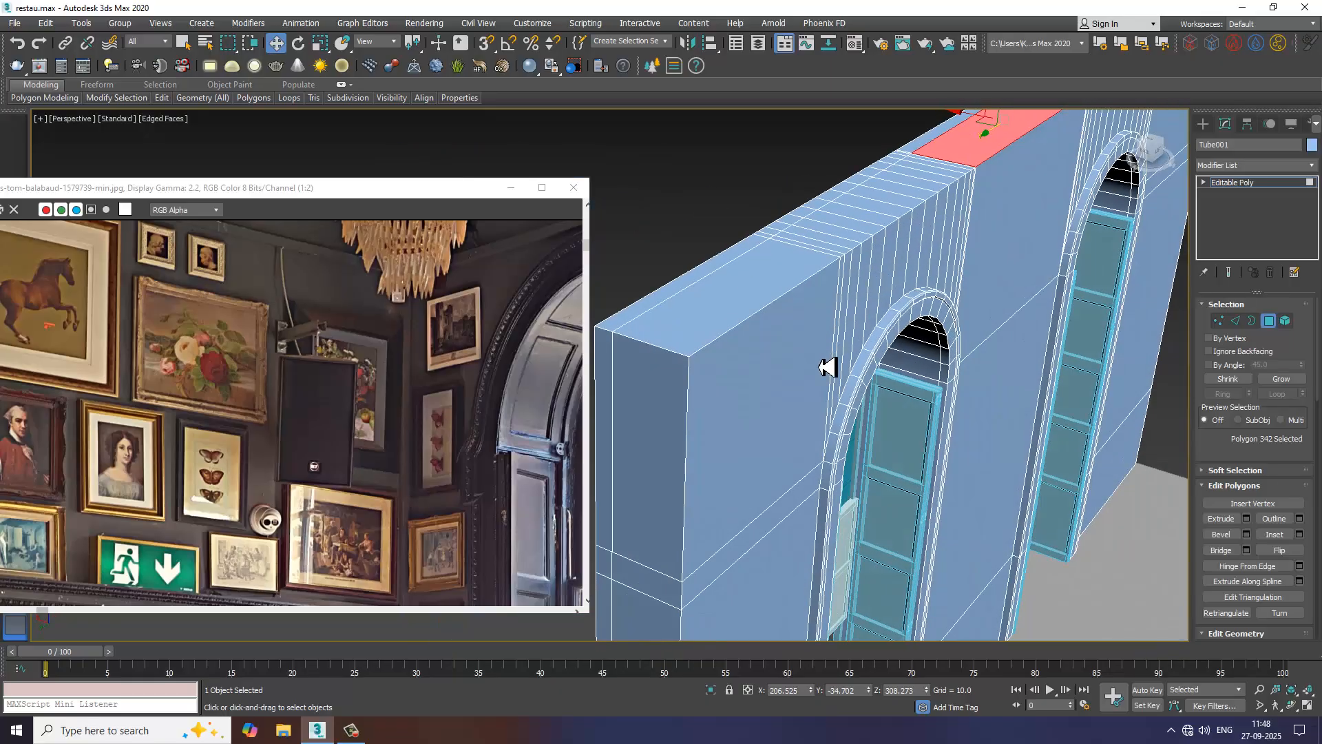
pyautogui.scroll(2, 794, 372)
pyautogui.hotkey('ctrl', 'z')
pyautogui.scroll(6, 861, 411)
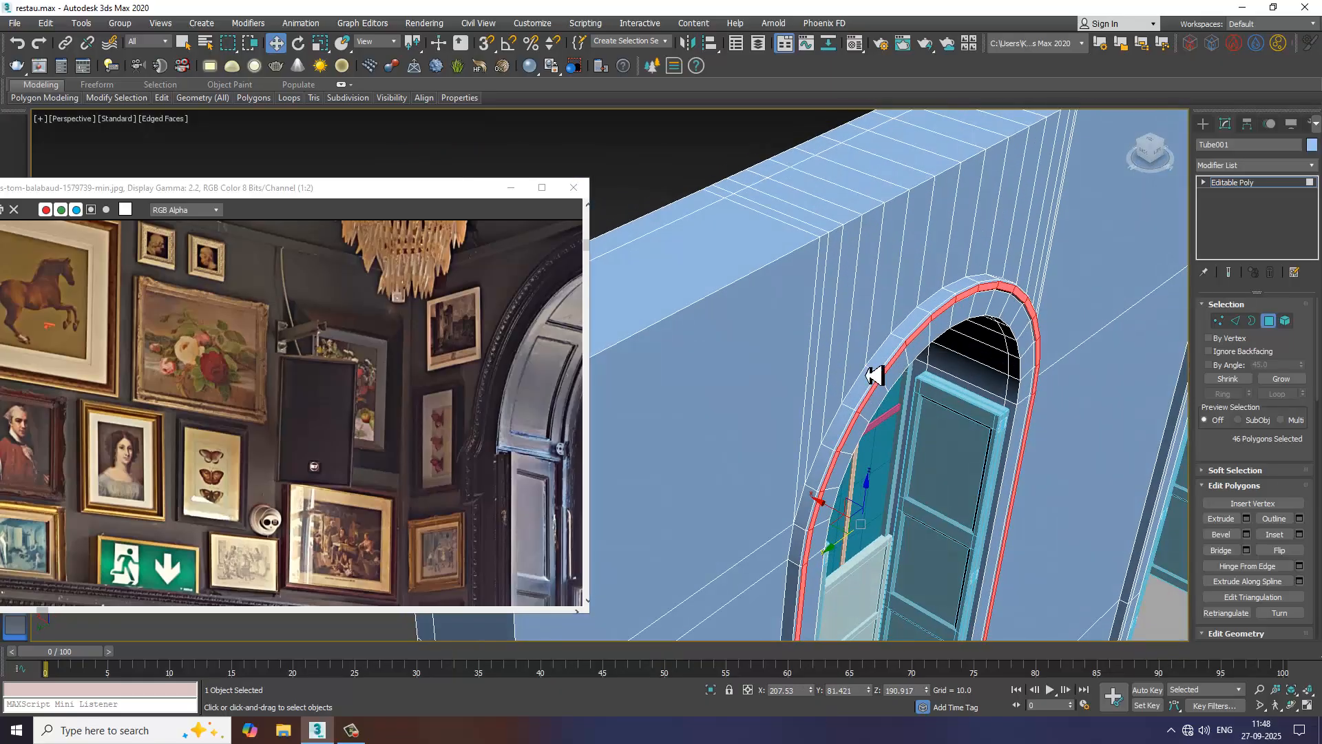
pyautogui.keyDown('alt'); pyautogui.moveTo(818, 417); pyautogui.dragTo(784, 444, button='middle'); pyautogui.keyUp('alt')
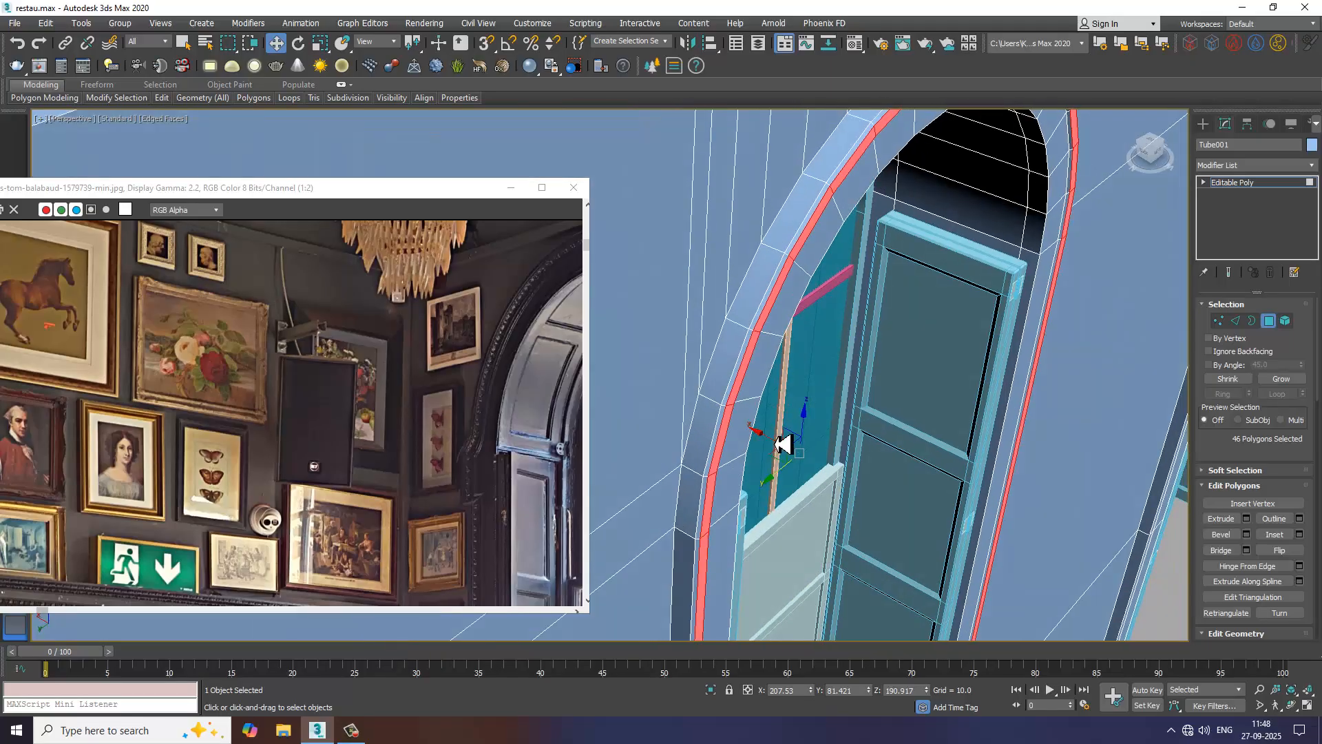
pyautogui.moveTo(770, 444); pyautogui.dragTo(778, 446)
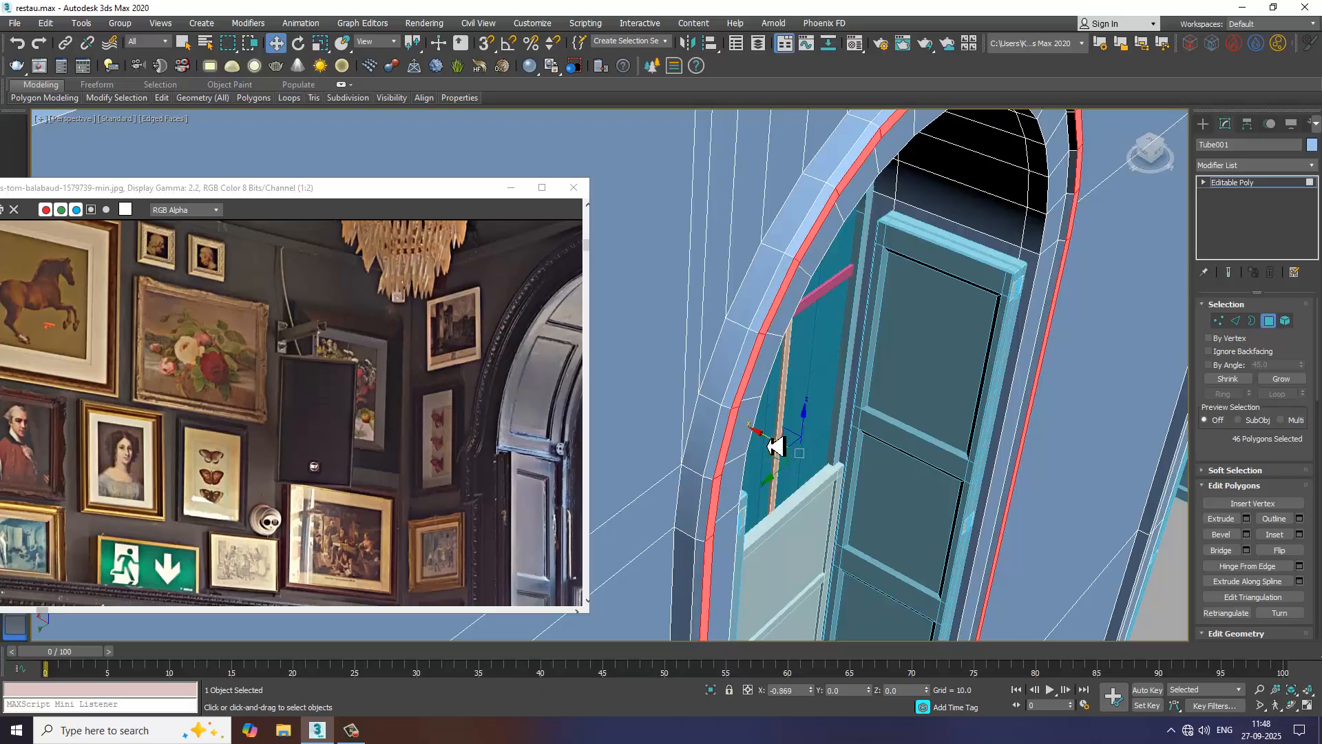
# - Switch to edge editing and select the narrow band's edges running around the second arched opening's border
pyautogui.scroll(-5, 791, 443)
pyautogui.keyDown('alt'); pyautogui.moveTo(791, 443); pyautogui.dragTo(841, 457, button='middle'); pyautogui.keyUp('alt')
pyautogui.moveTo(1009, 598); pyautogui.dragTo(759, 437, button='middle')
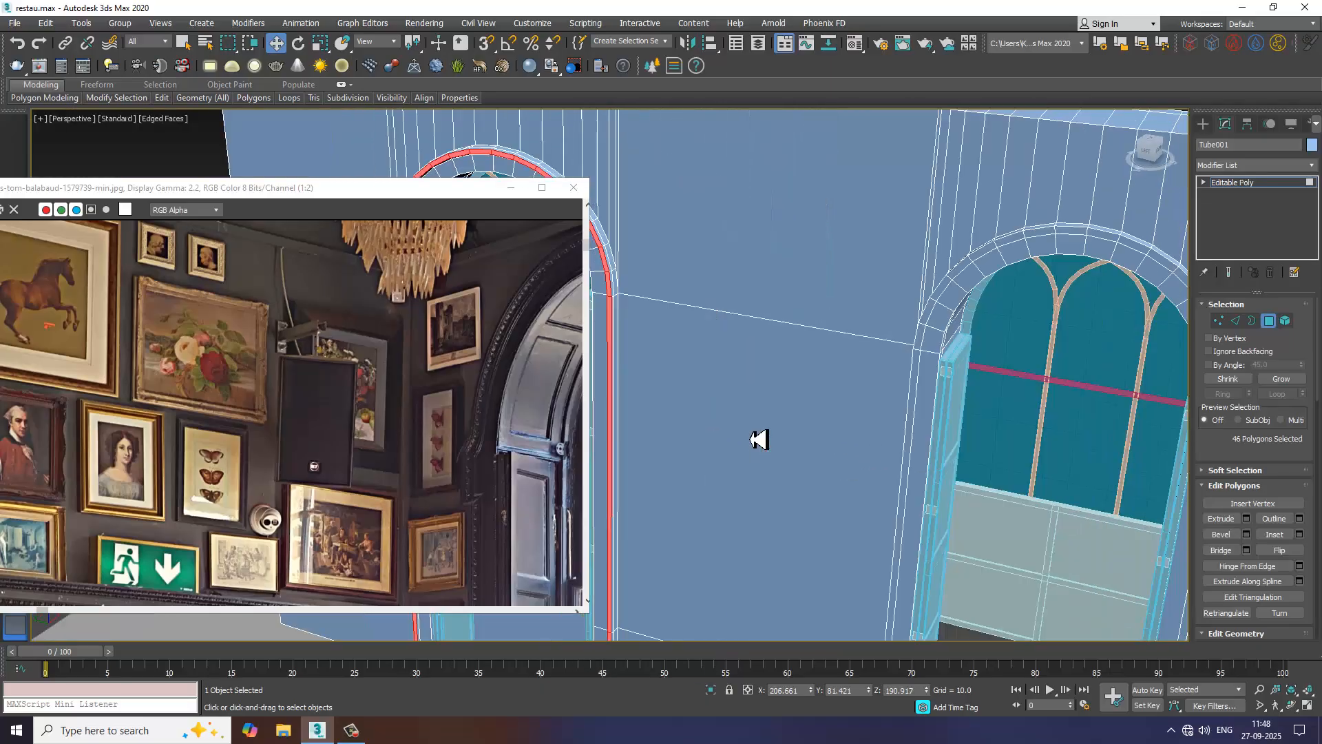
pyautogui.scroll(3, 872, 432)
pyautogui.keyDown('alt'); pyautogui.moveTo(970, 400); pyautogui.dragTo(960, 399, button='middle'); pyautogui.keyUp('alt')
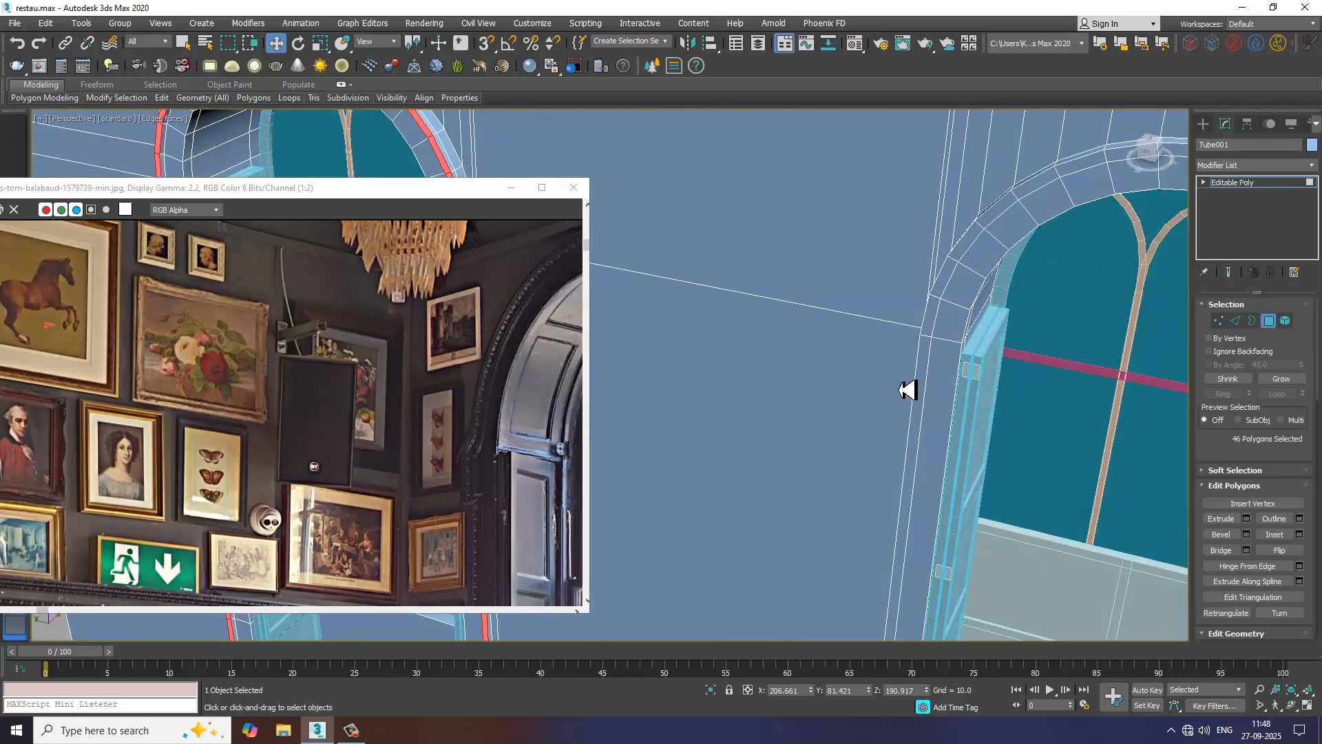
pyautogui.press('2')
pyautogui.doubleClick(940, 347)
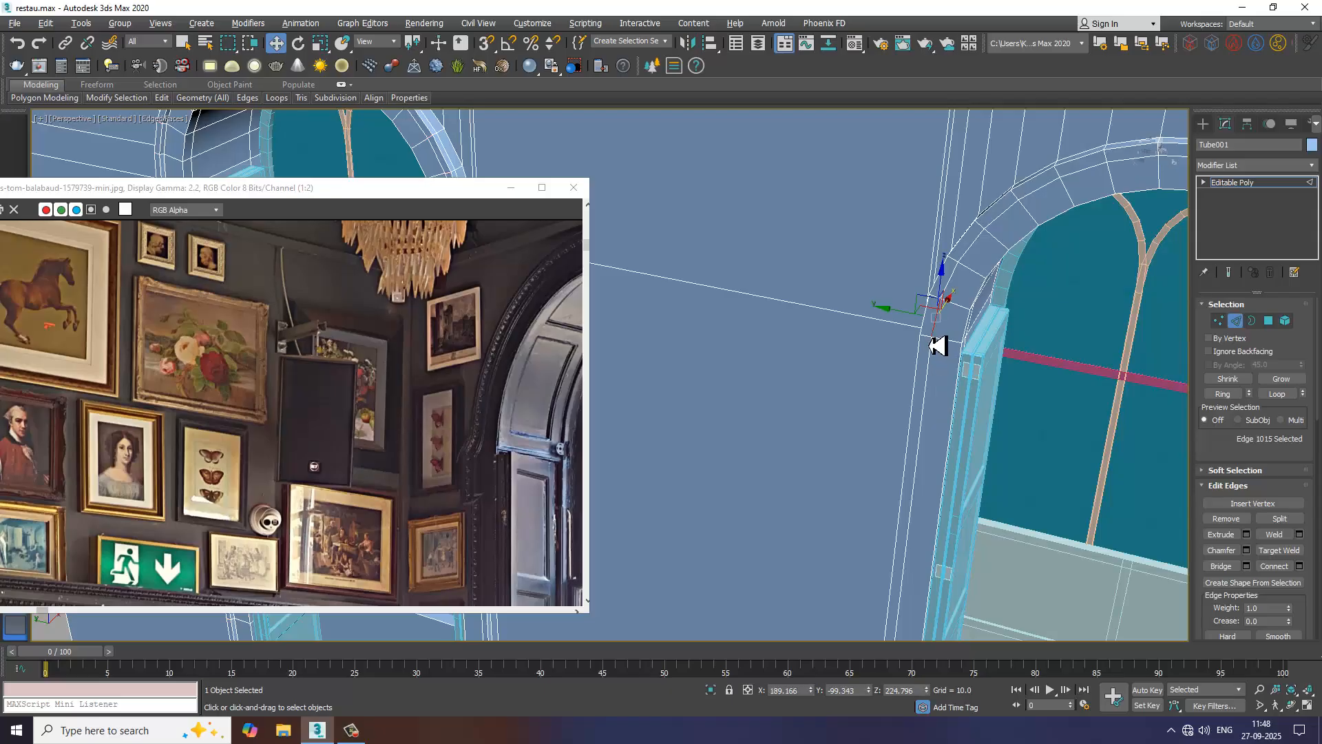
pyautogui.scroll(-5, 925, 363)
pyautogui.scroll(6, 971, 375)
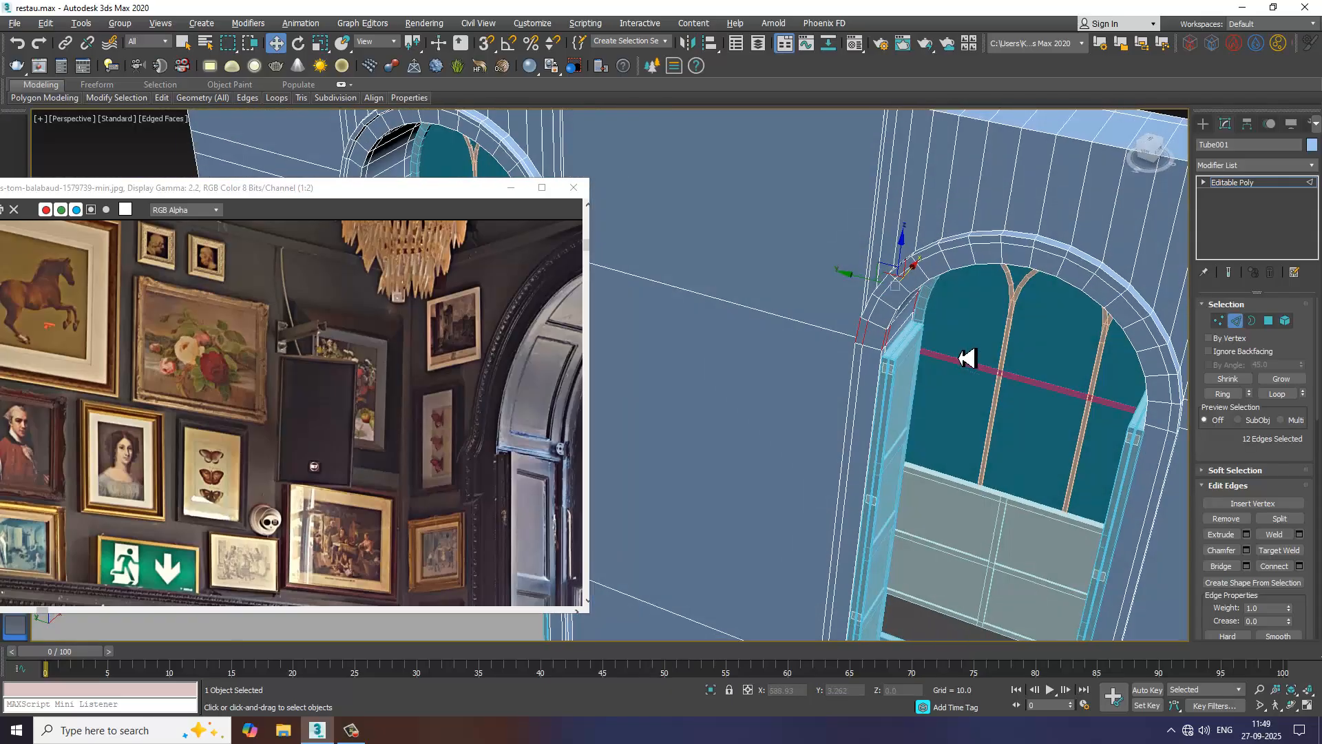
pyautogui.click(854, 358)
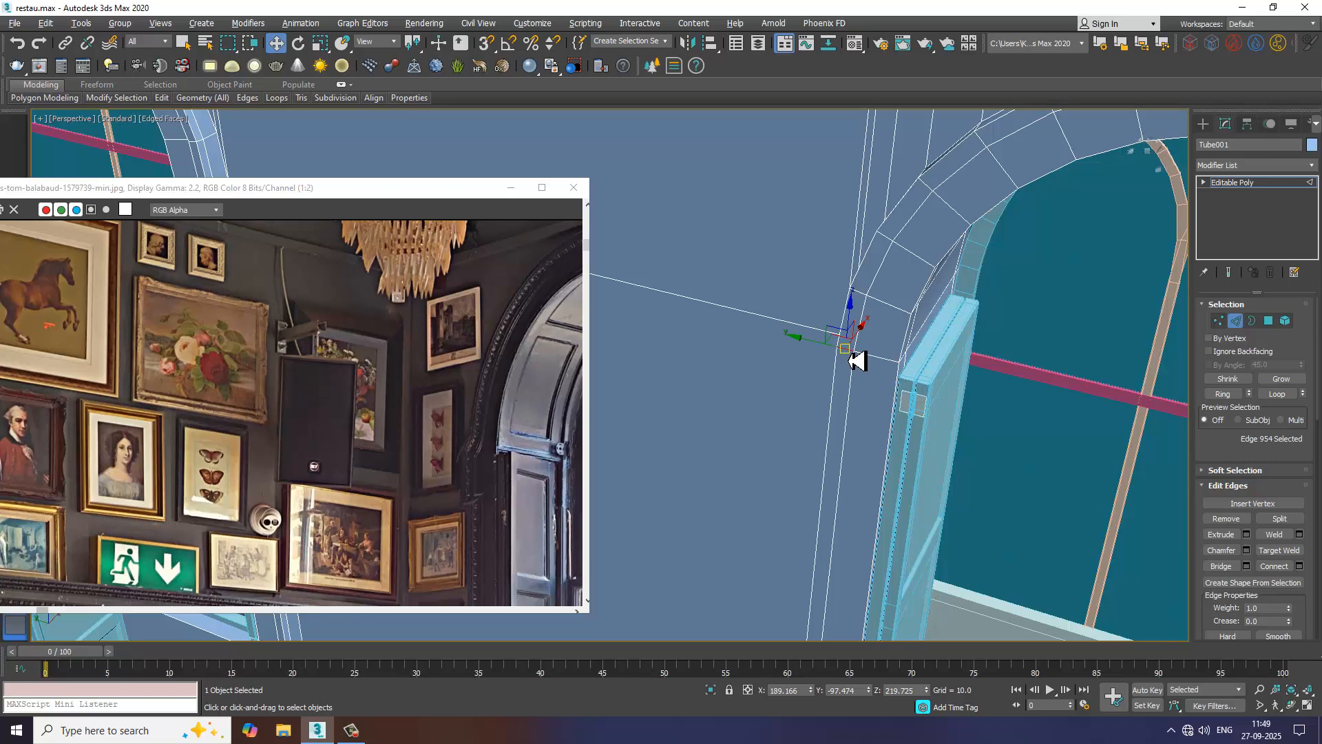
pyautogui.doubleClick(856, 360)
# - Convert the edge selection into the matching ring of narrow polygons around the second arched opening
pyautogui.scroll(-8, 858, 360)
pyautogui.press('F3')
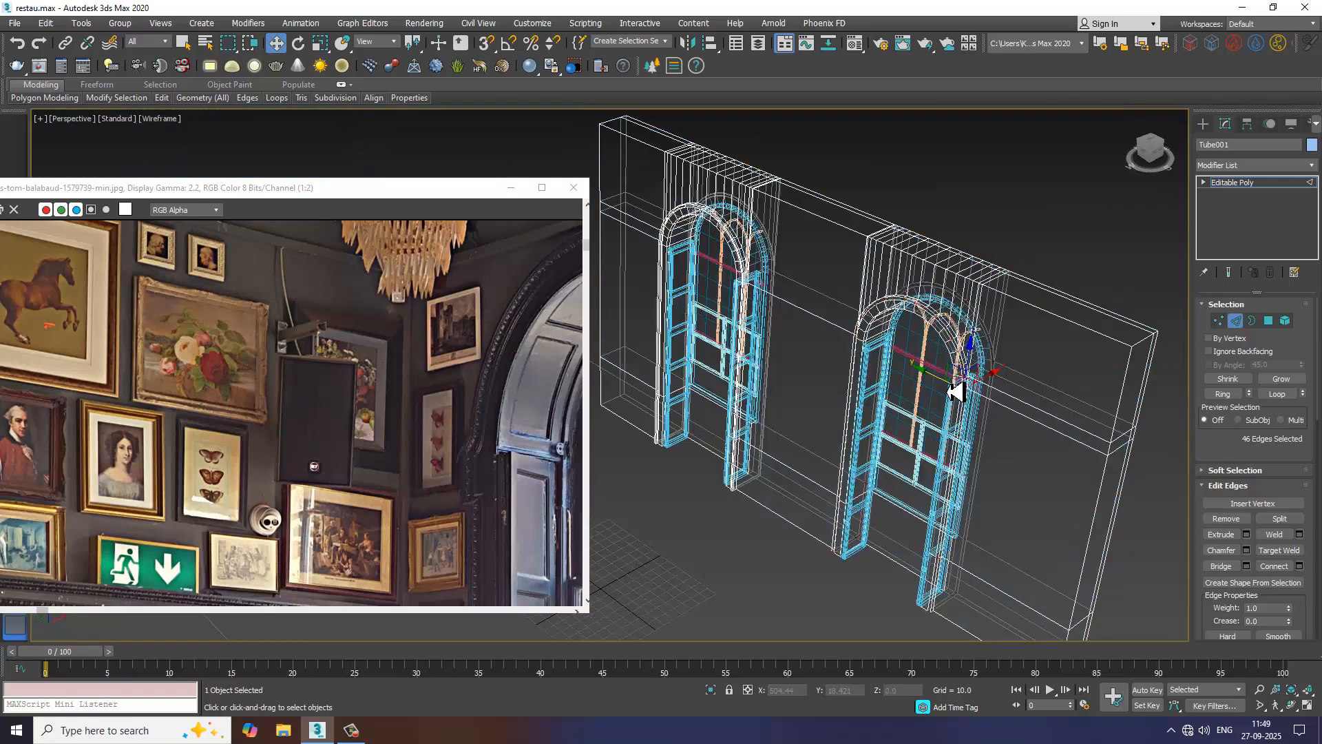
pyautogui.press('F3')
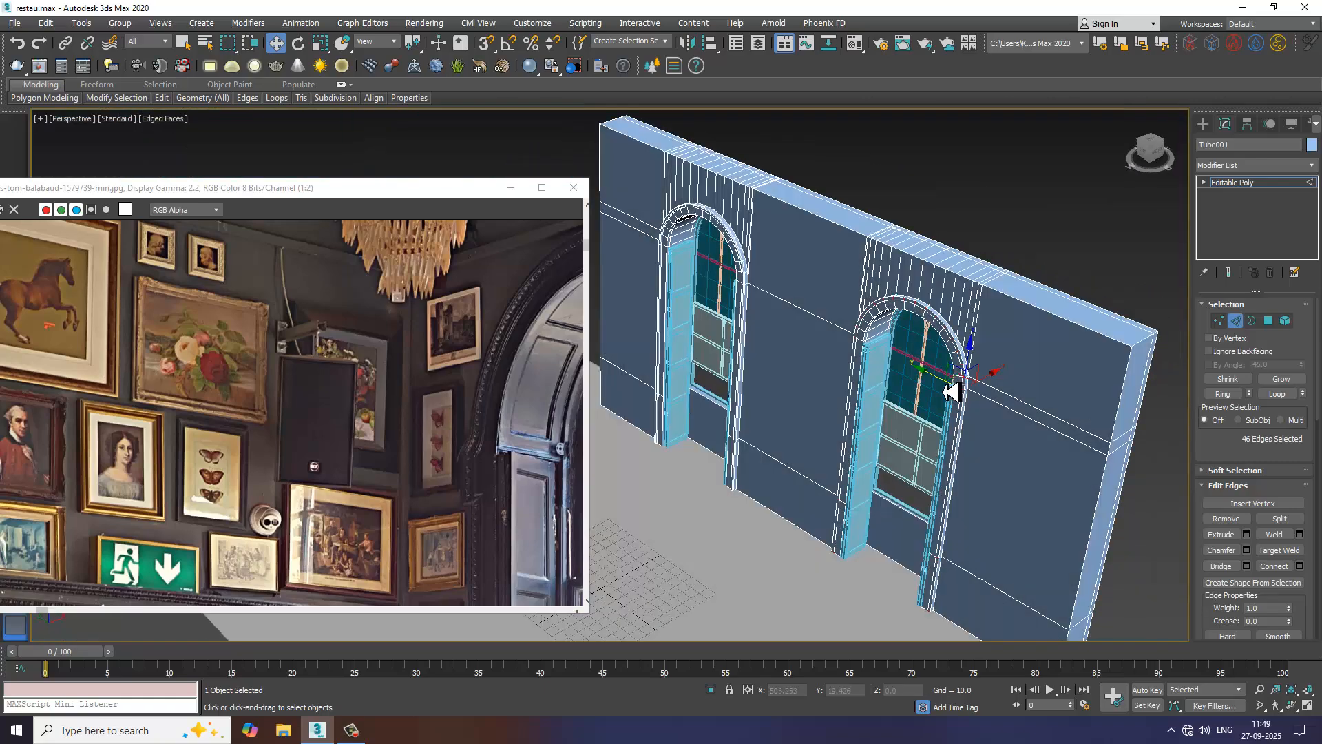
pyautogui.scroll(5, 952, 385)
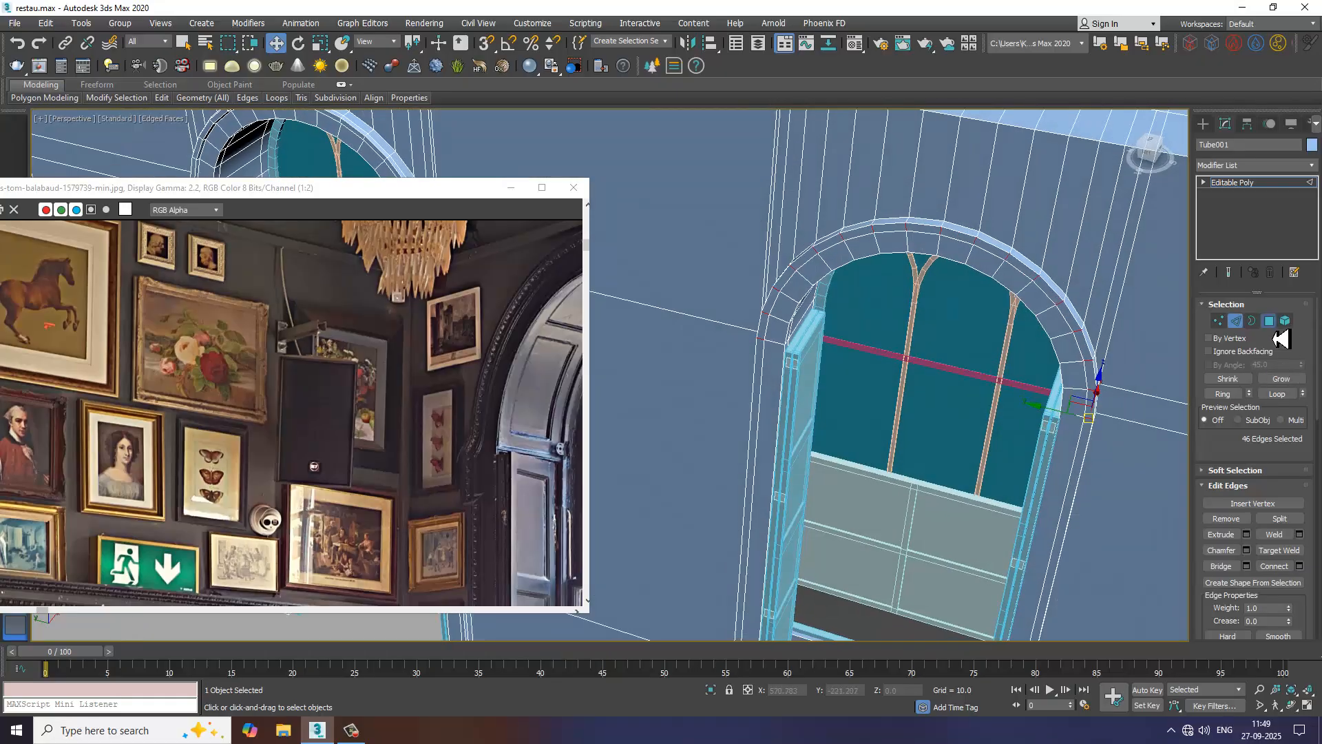
pyautogui.click(1269, 320)
pyautogui.keyDown('alt'); pyautogui.moveTo(974, 357); pyautogui.dragTo(861, 339, button='middle'); pyautogui.keyUp('alt')
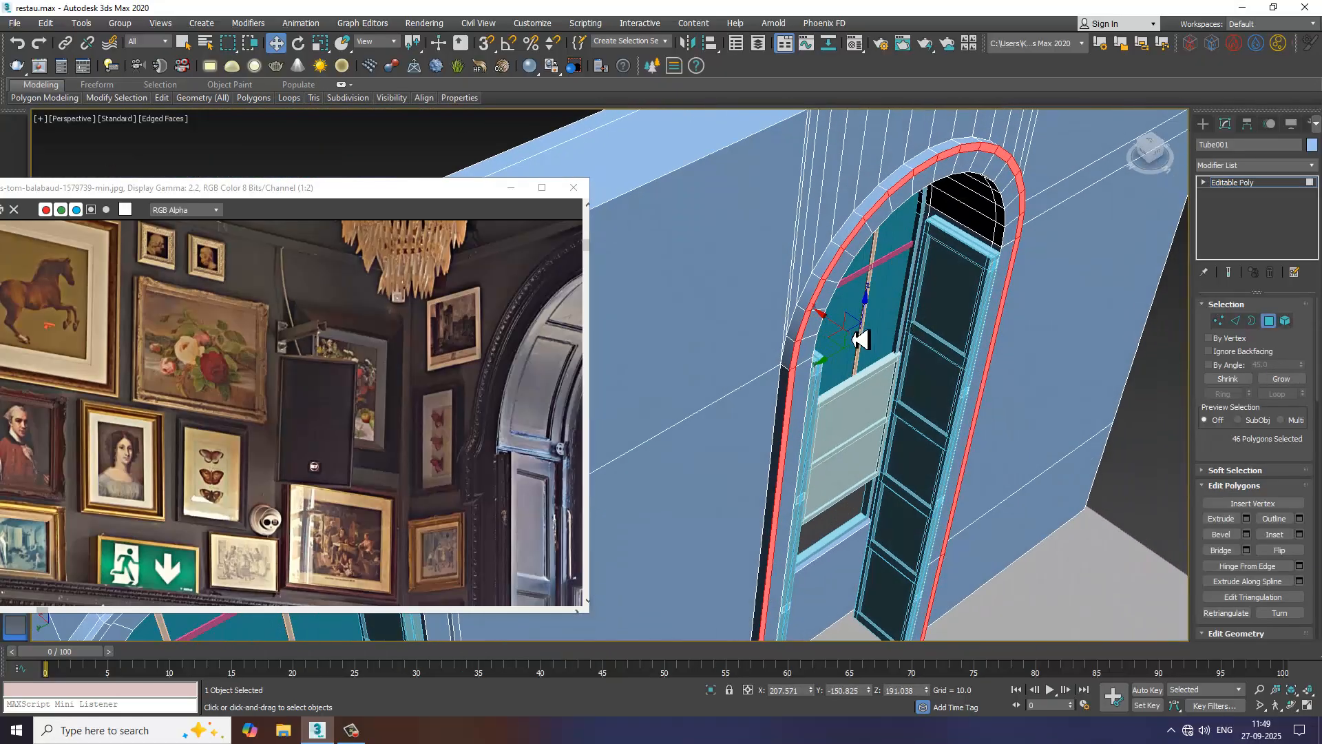
# - Bevel the second arch's polygon ring with height 0.428 and outline -0.506, and move it about -0.98 along X into the wall
pyautogui.moveTo(354, 735)
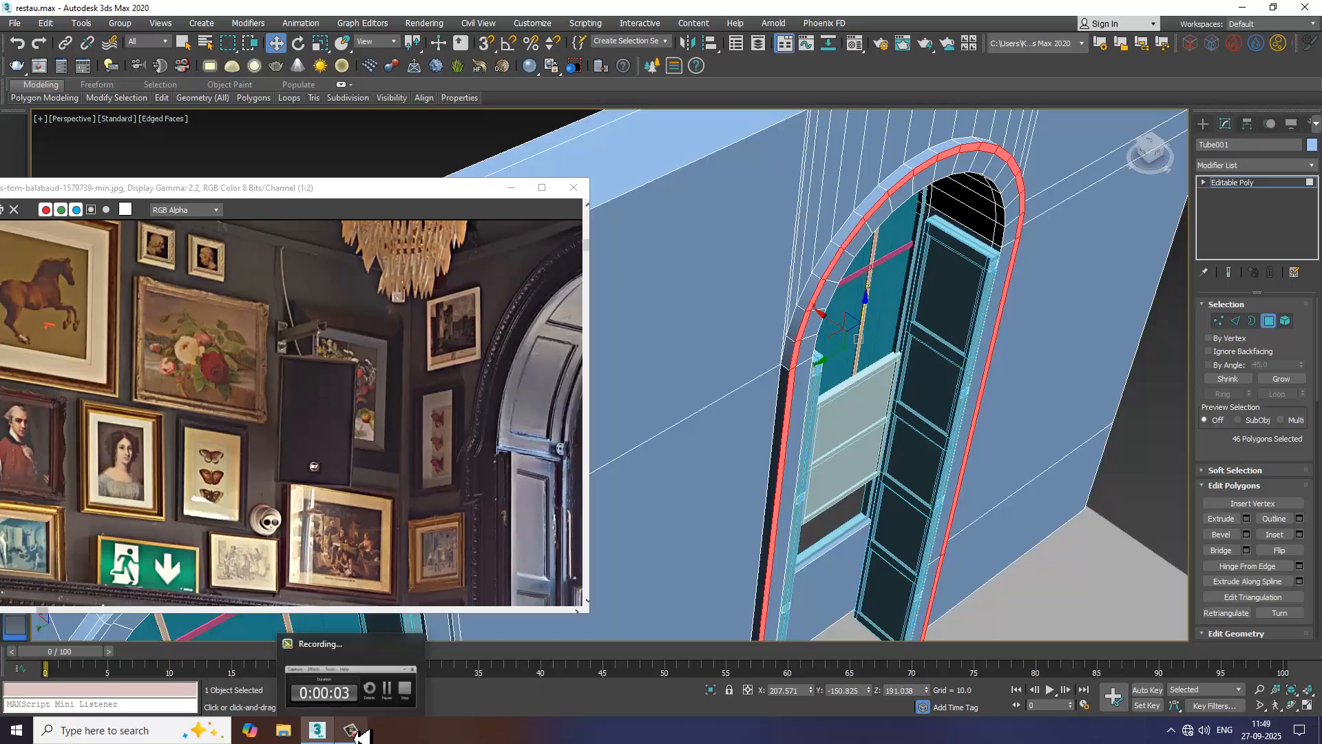
pyautogui.click(1247, 535)
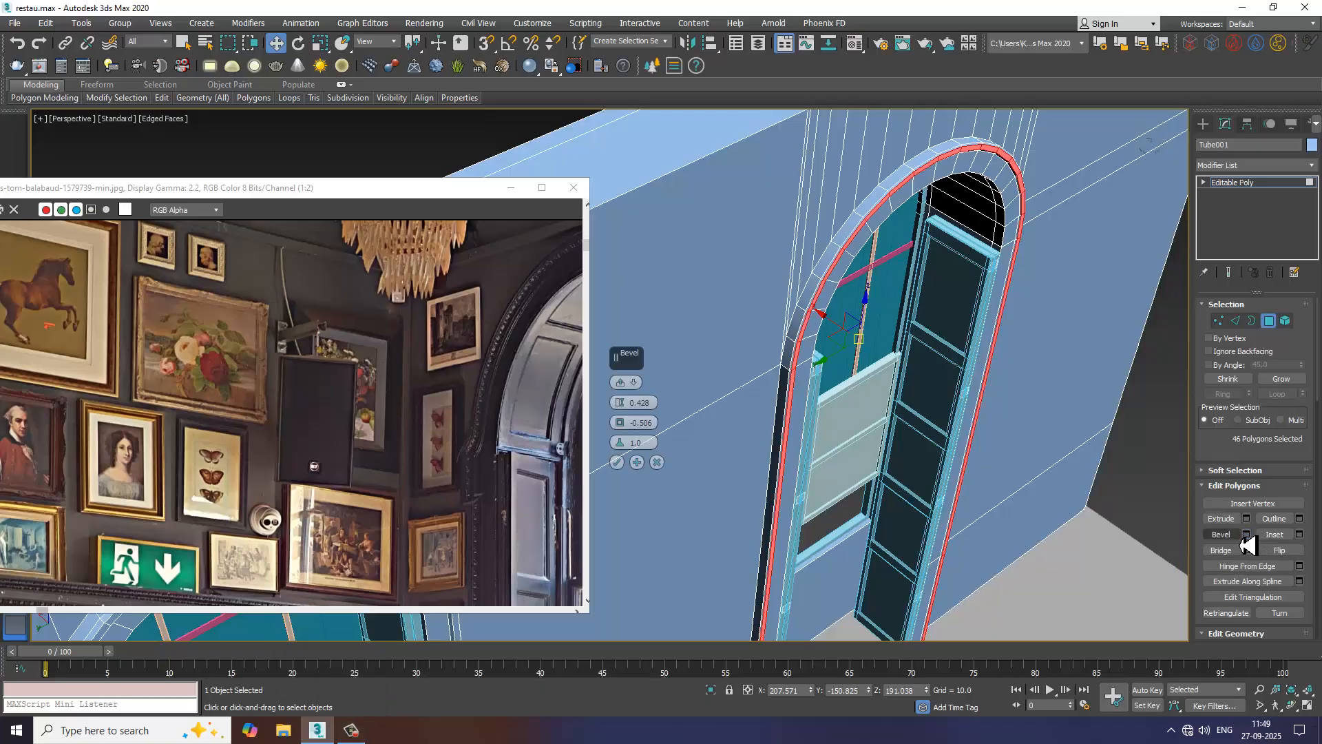
pyautogui.click(617, 462)
pyautogui.scroll(5, 871, 340)
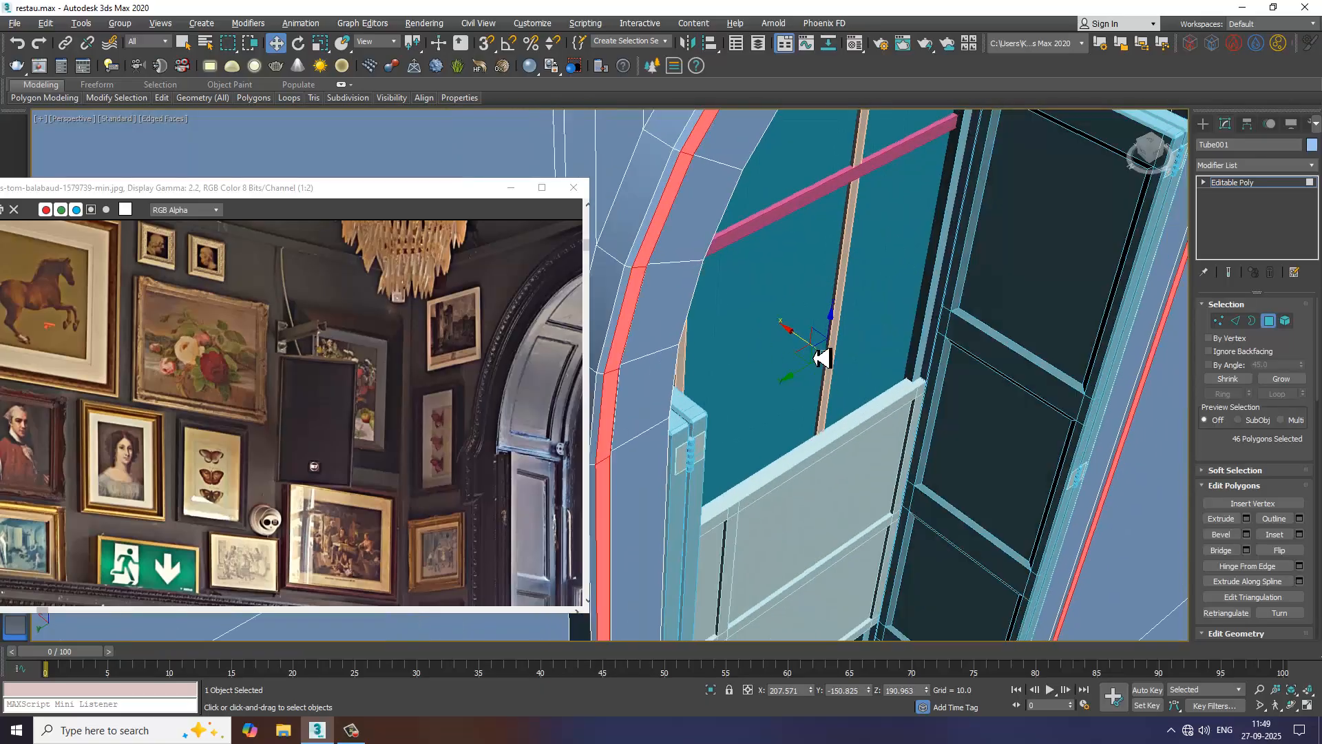
pyautogui.moveTo(799, 340); pyautogui.dragTo(814, 345)
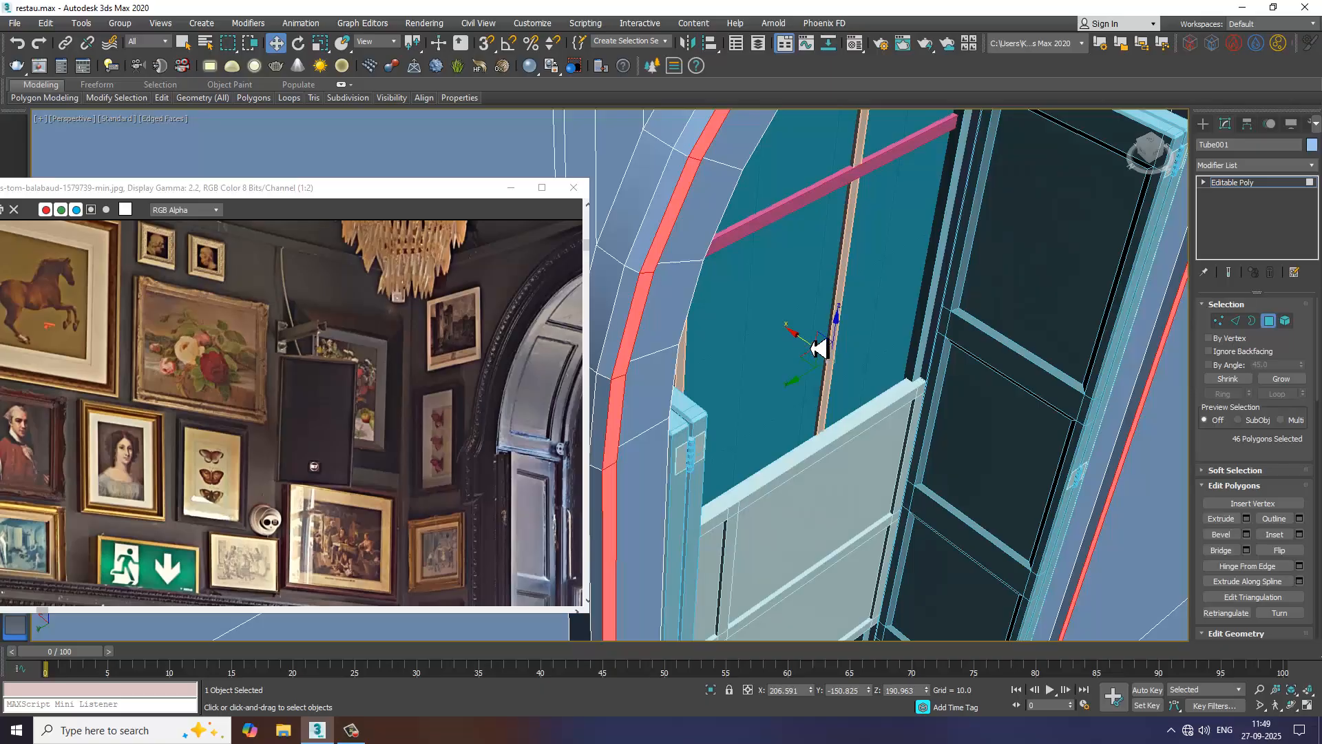
# - Examine the arch moulding, shutters and stepped trim in the reference photo and compare them up close with the modelled arch trim
pyautogui.scroll(-8, 815, 345)
pyautogui.moveTo(759, 304); pyautogui.dragTo(878, 306, button='middle')
pyautogui.scroll(1, 428, 374)
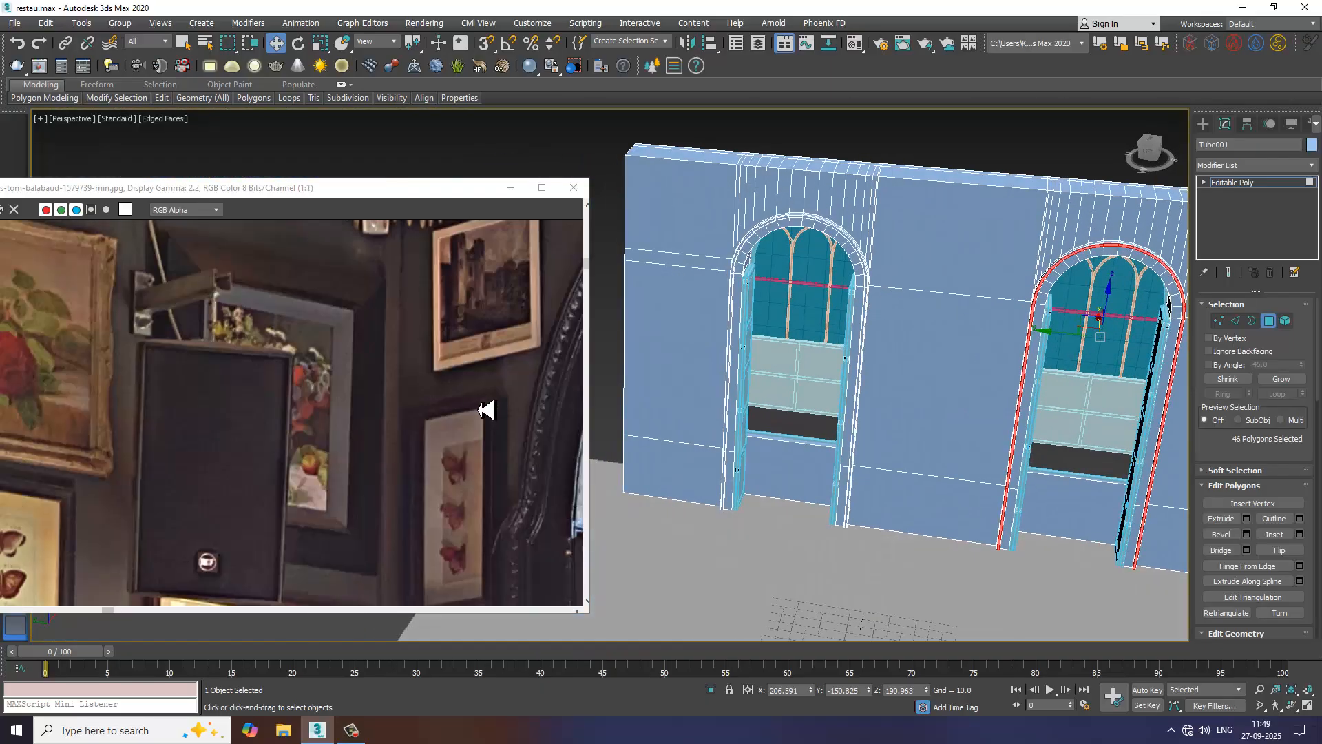
pyautogui.moveTo(487, 410); pyautogui.dragTo(324, 392, button='middle')
pyautogui.moveTo(448, 446); pyautogui.dragTo(365, 386, button='middle')
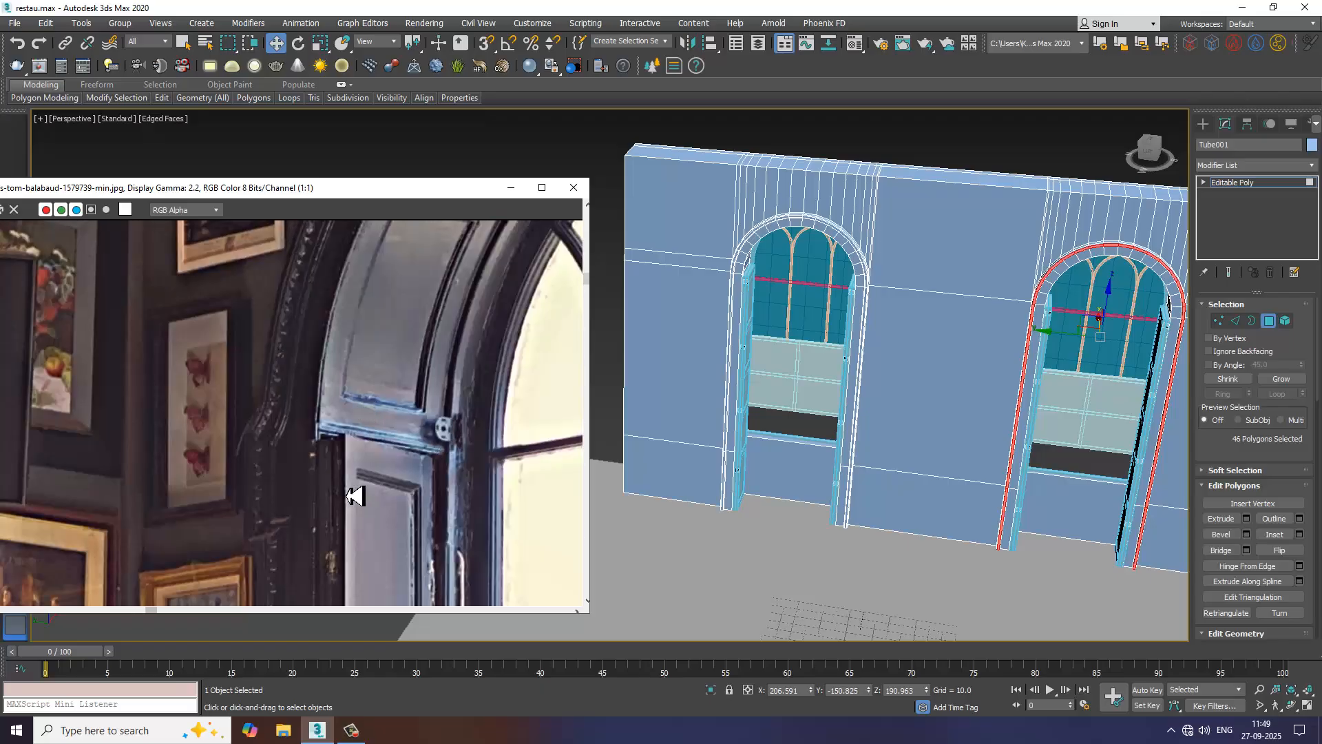
pyautogui.moveTo(522, 287); pyautogui.dragTo(385, 458, button='middle')
pyautogui.scroll(1, 172, 398)
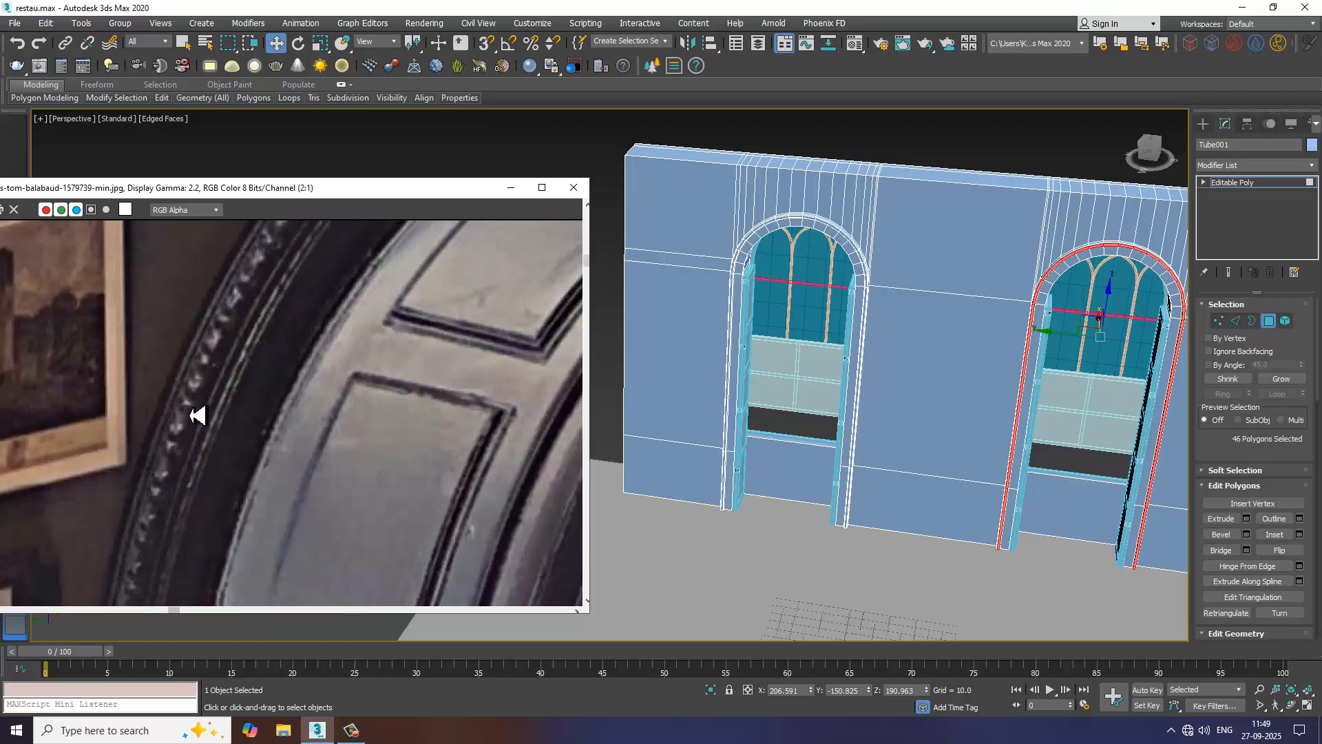
pyautogui.scroll(-2, 198, 415)
pyautogui.scroll(-1, 264, 332)
pyautogui.moveTo(391, 410); pyautogui.dragTo(214, 397, button='middle')
pyautogui.scroll(2, 455, 364)
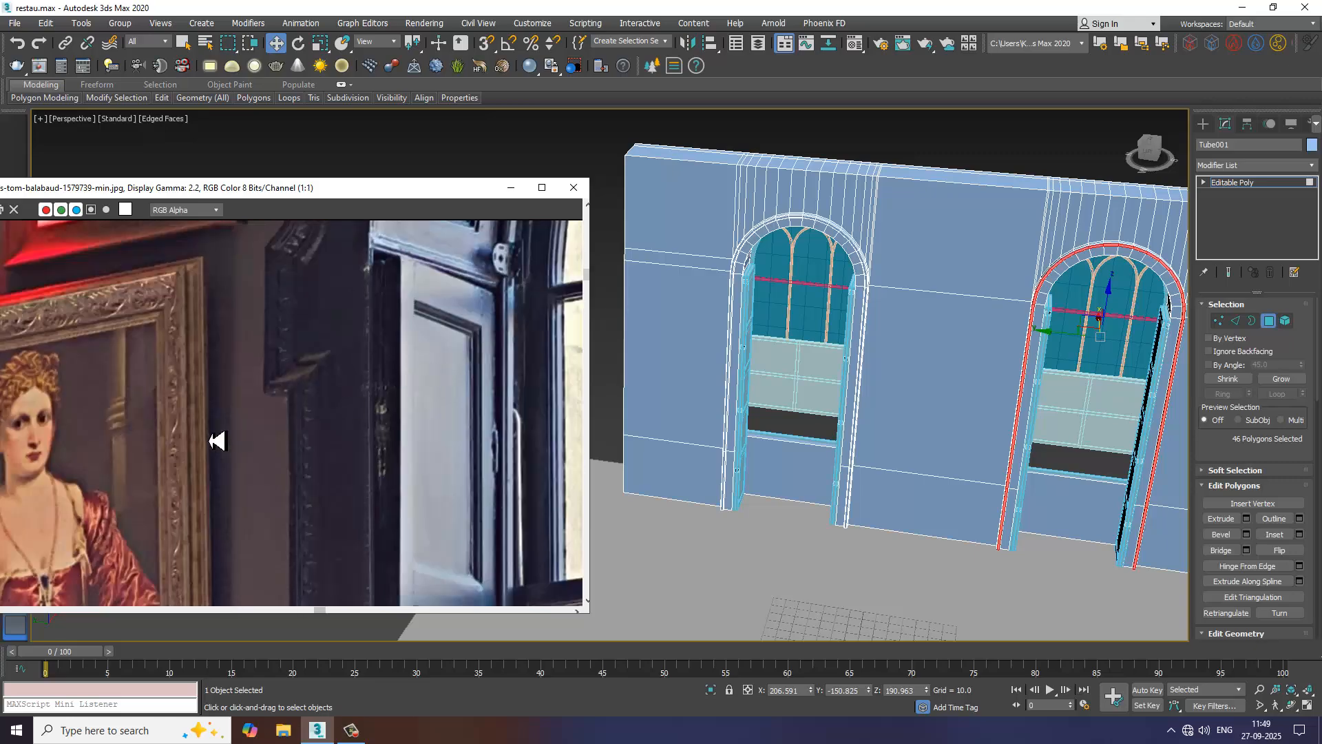
pyautogui.scroll(1, 317, 455)
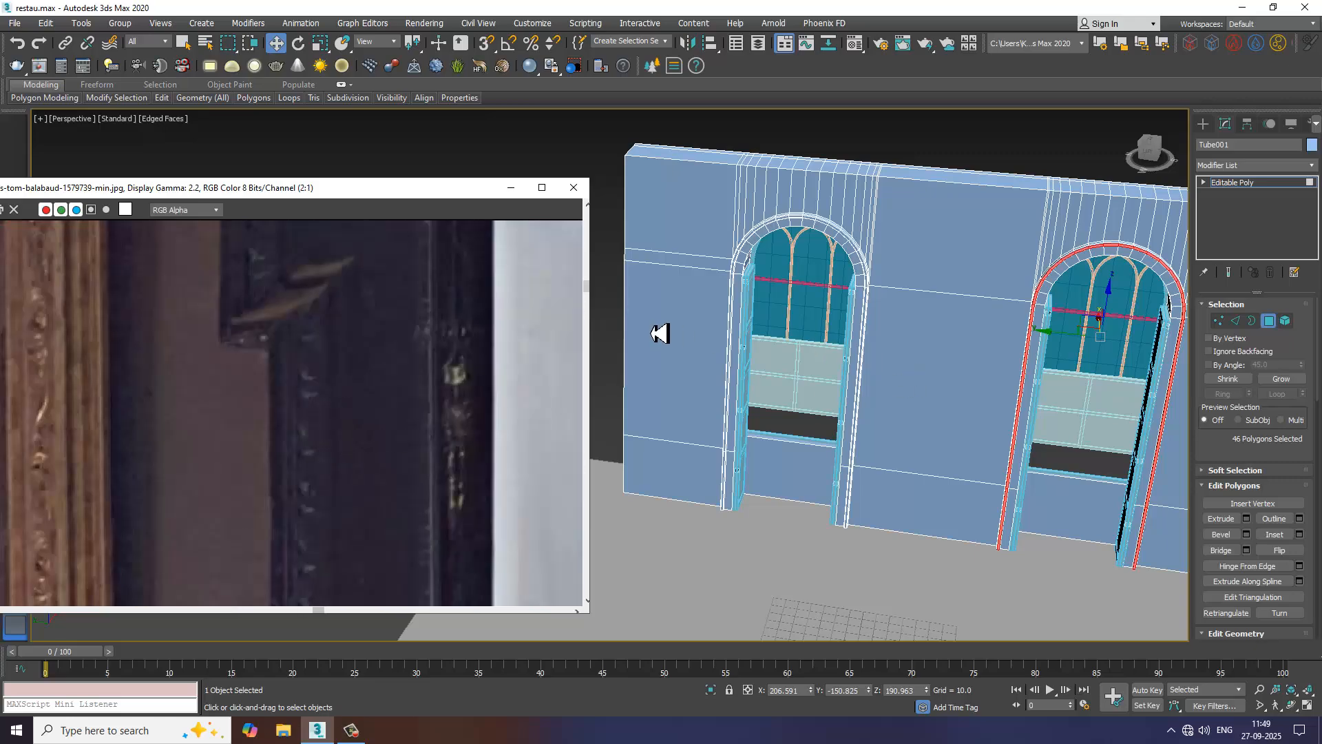
pyautogui.press('z')
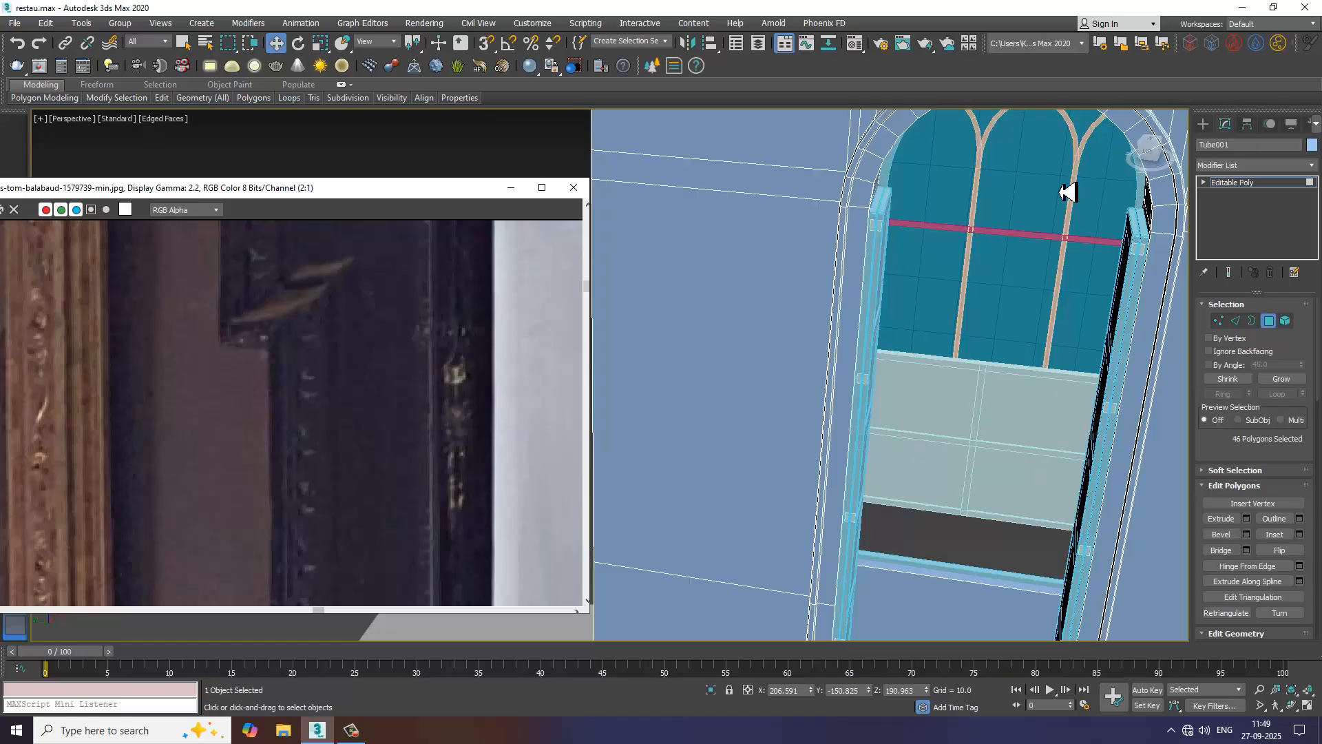
pyautogui.scroll(-1, 393, 323)
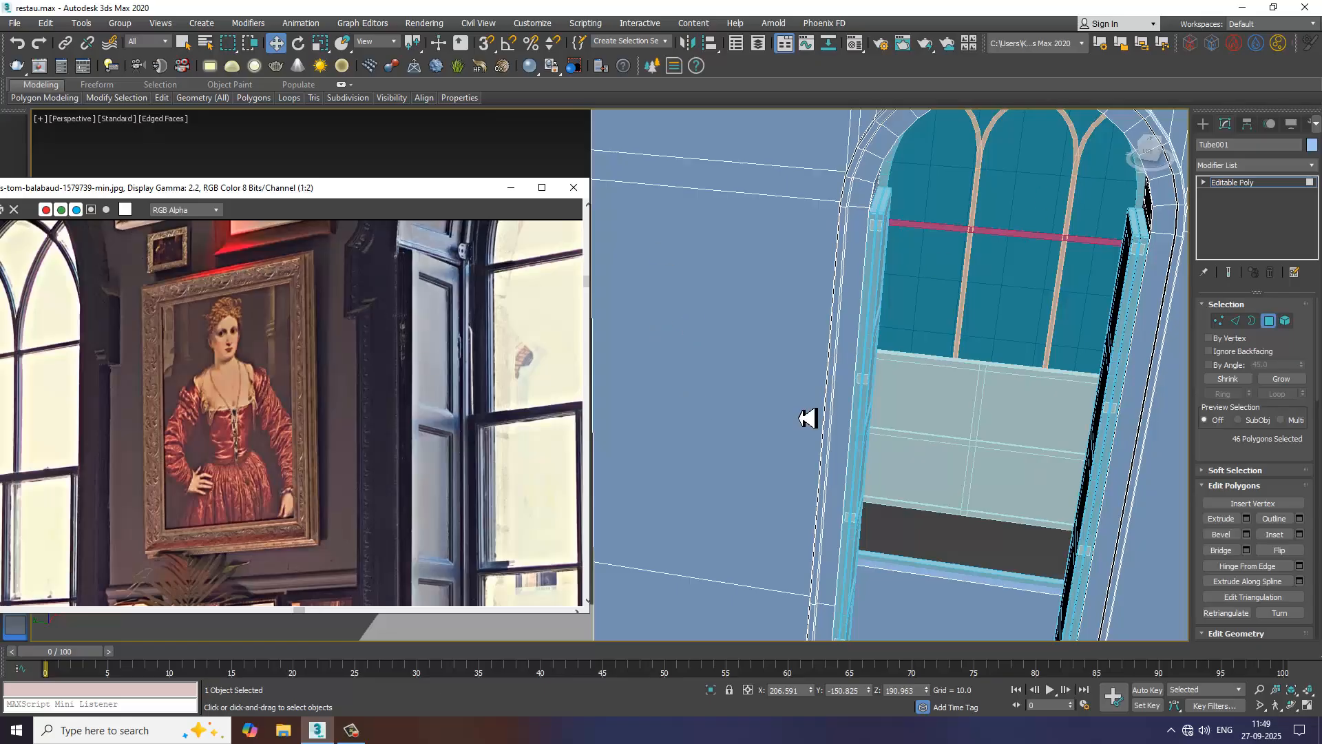
pyautogui.keyDown('alt'); pyautogui.moveTo(808, 418); pyautogui.dragTo(778, 422, button='middle'); pyautogui.keyUp('alt')
pyautogui.scroll(-3, 862, 452)
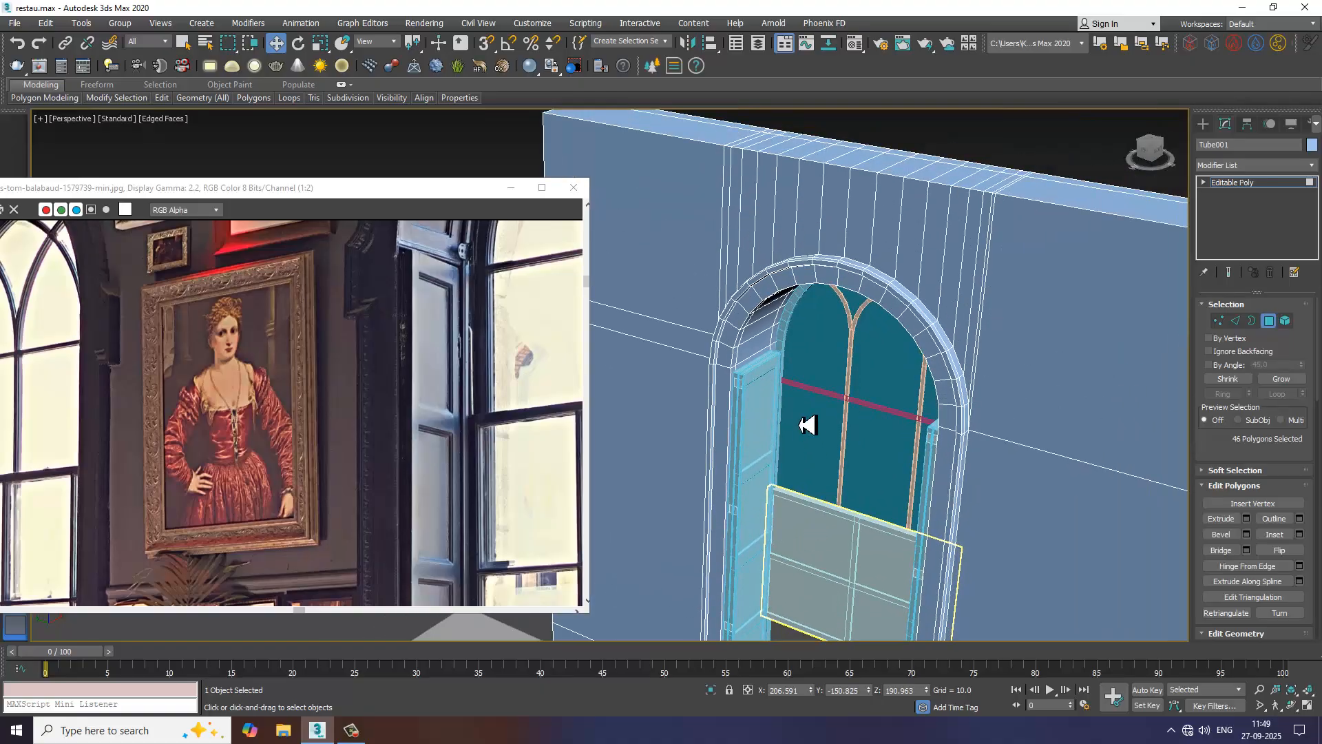
pyautogui.scroll(5, 699, 386)
pyautogui.moveTo(699, 339); pyautogui.dragTo(899, 374, button='middle')
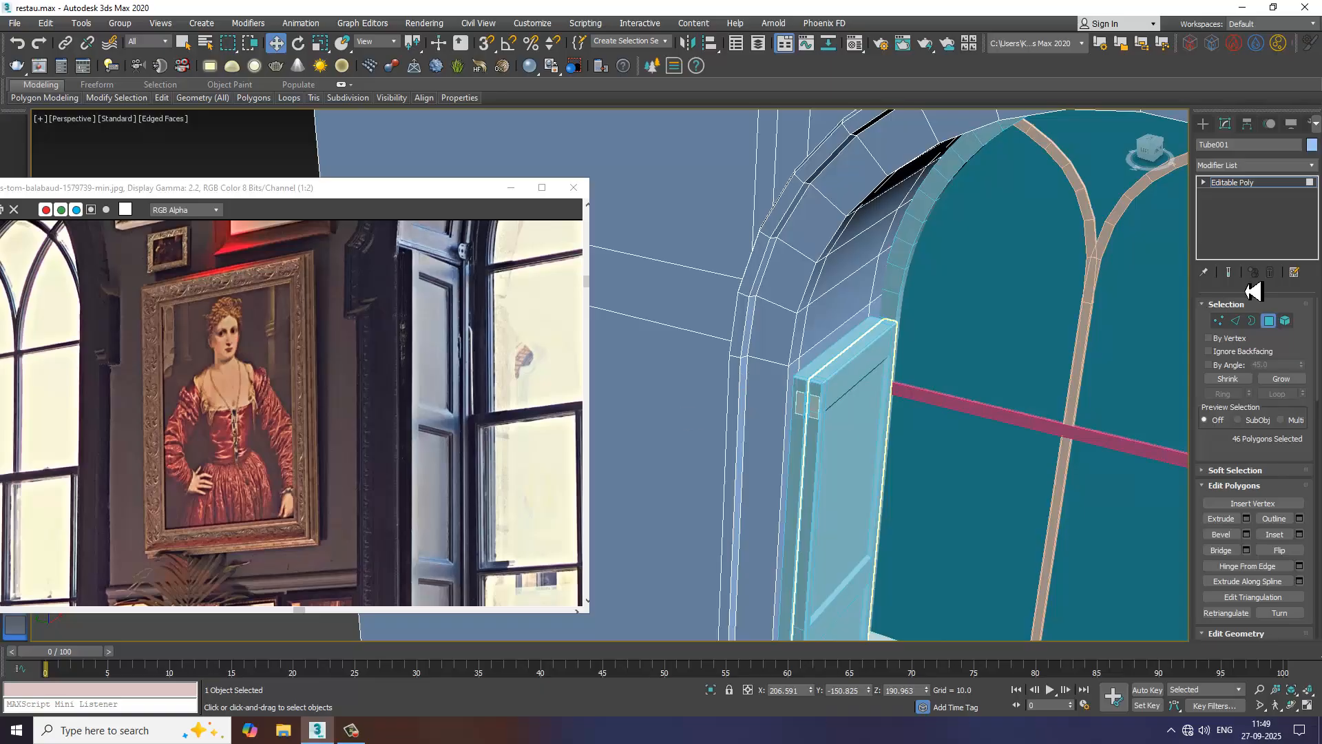
pyautogui.click(1203, 126)
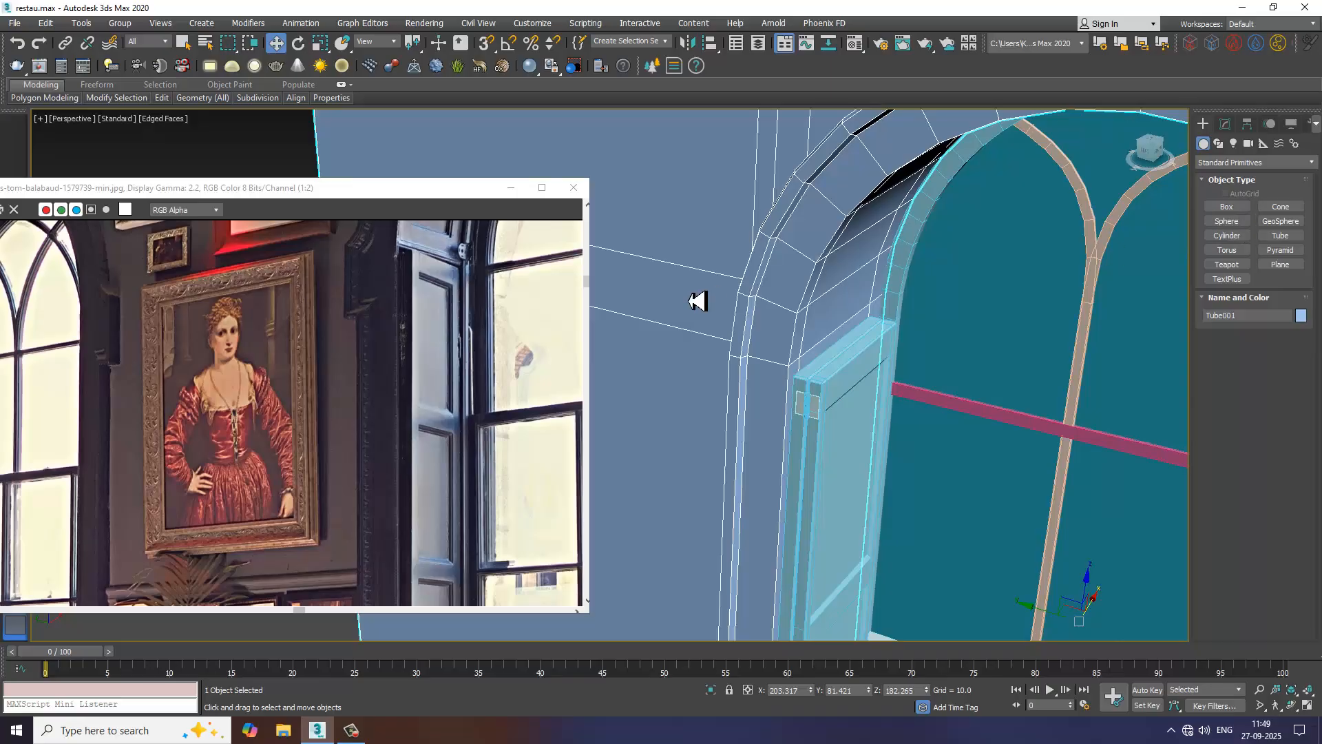
pyautogui.scroll(-5, 850, 308)
pyautogui.hotkey('alt', 'w')
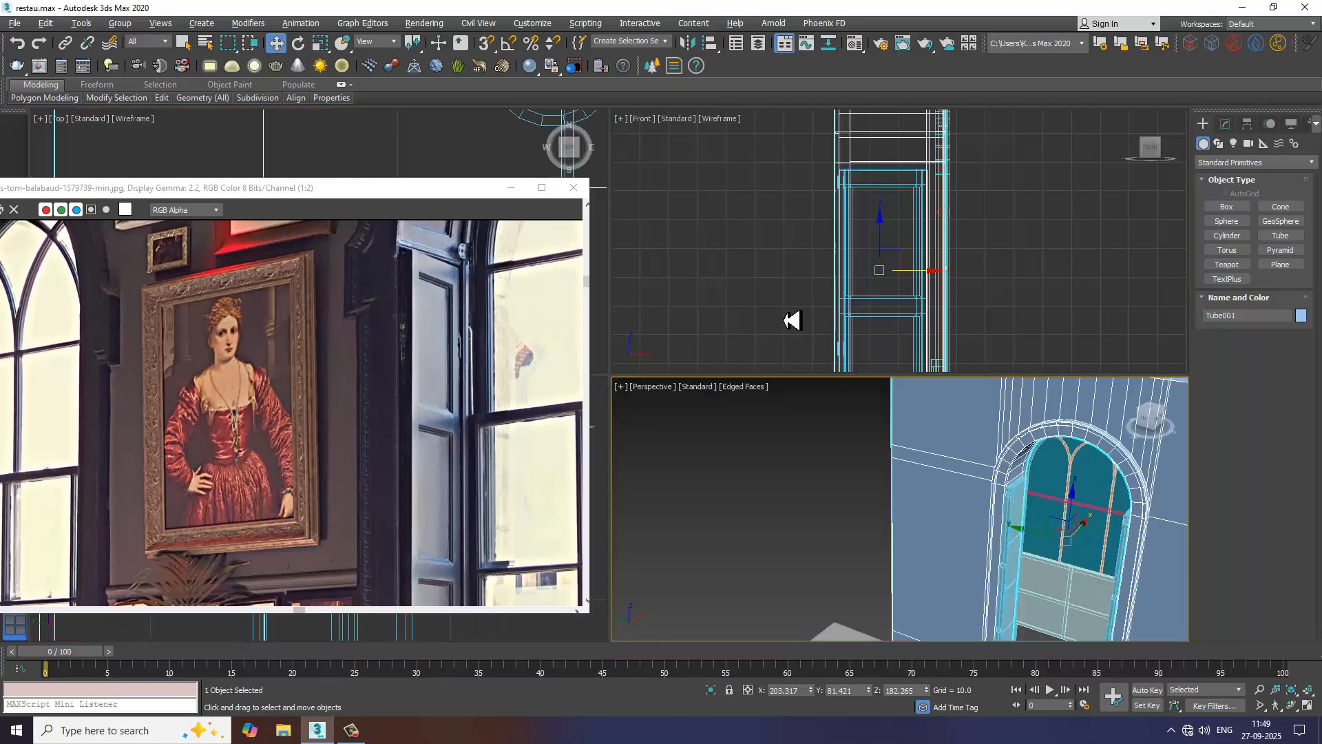
pyautogui.rightClick(546, 633)
pyautogui.hotkey('alt', 'w')
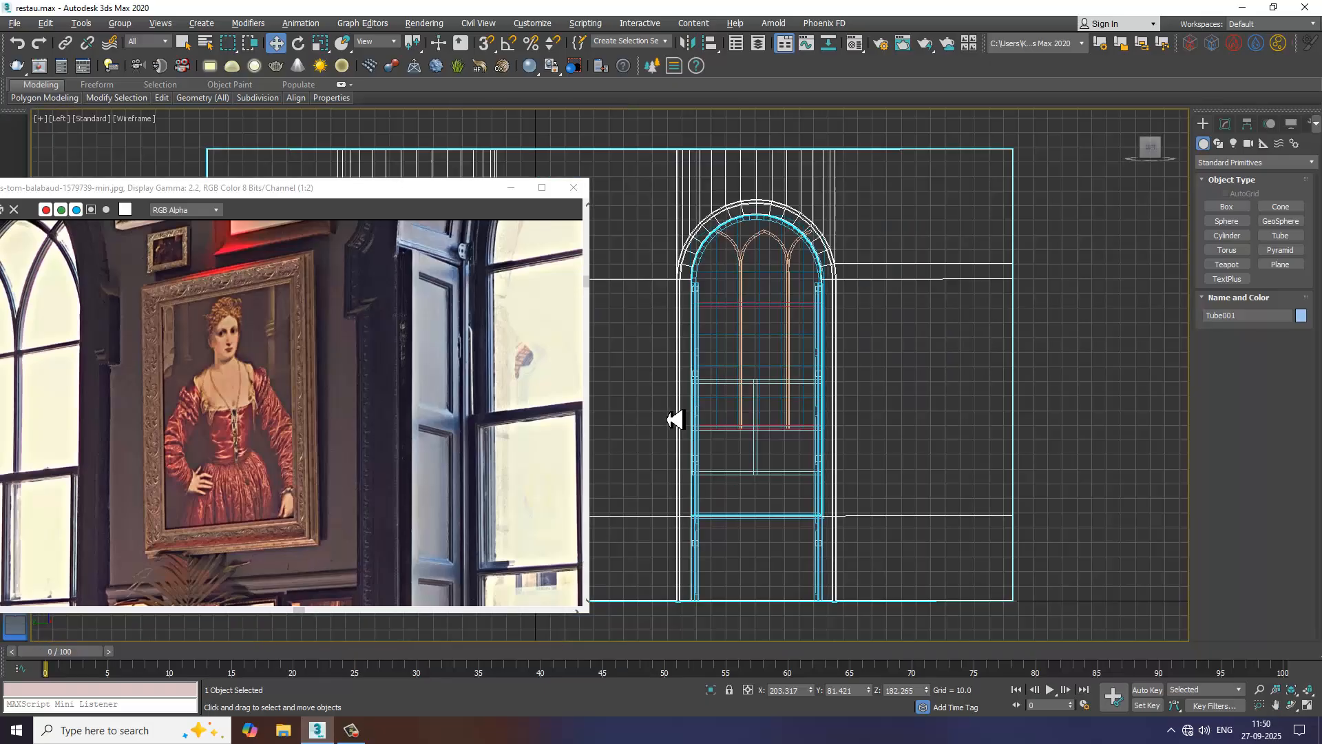
pyautogui.scroll(-4, 675, 419)
pyautogui.moveTo(675, 419); pyautogui.dragTo(929, 391, button='middle')
pyautogui.scroll(2, 875, 367)
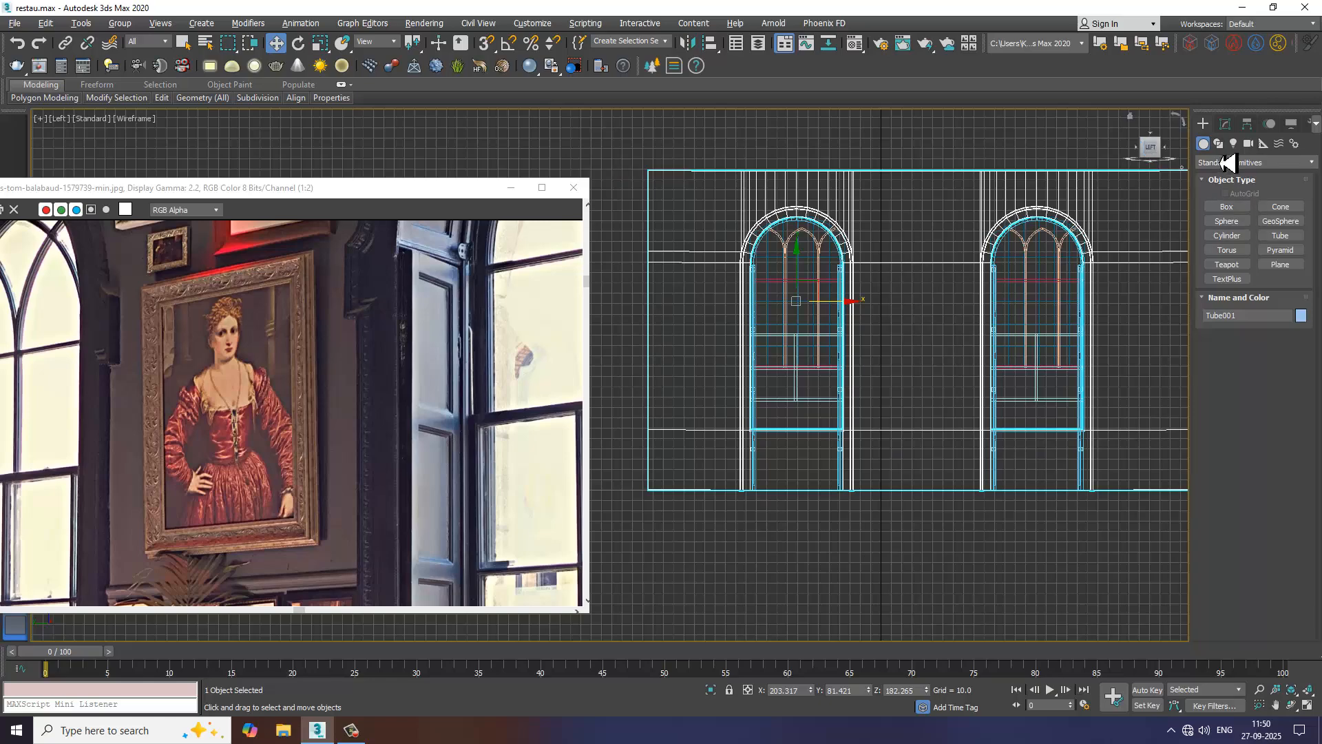
pyautogui.click(1219, 144)
pyautogui.click(1227, 217)
pyautogui.scroll(3, 793, 422)
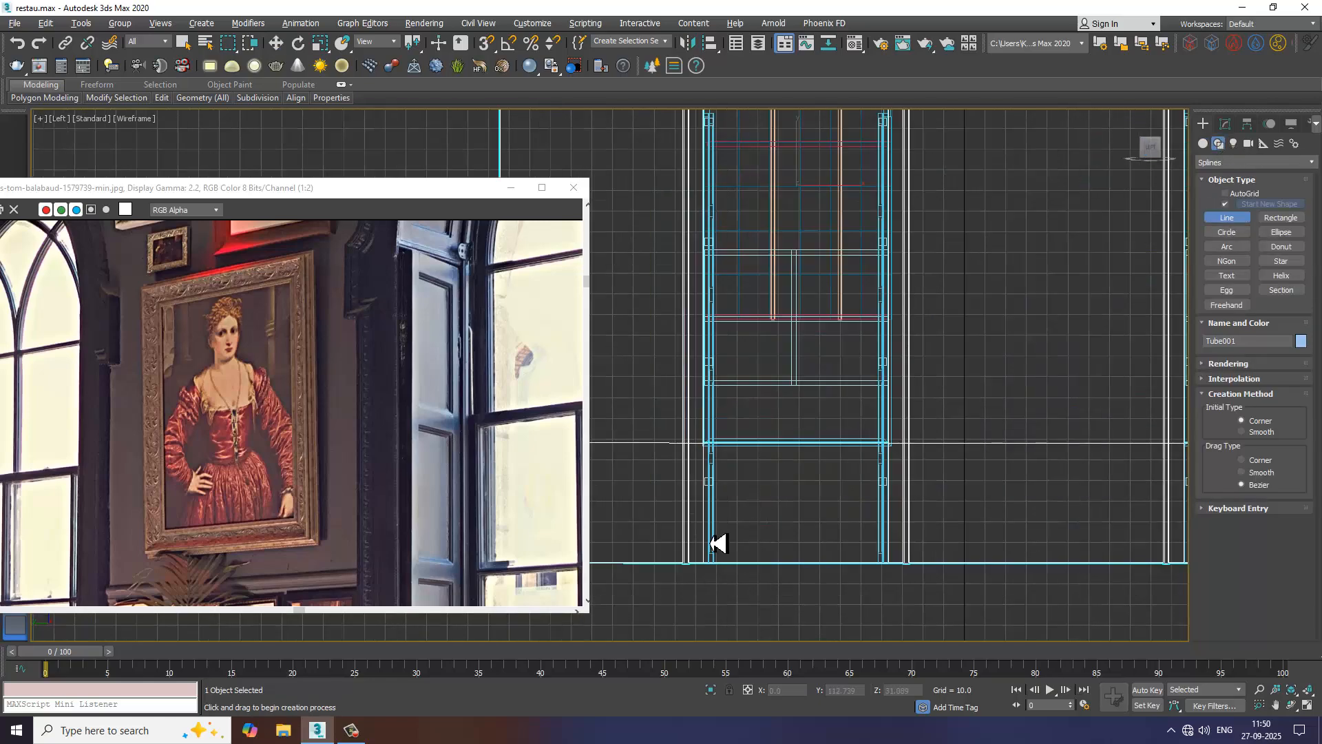
pyautogui.click(689, 575)
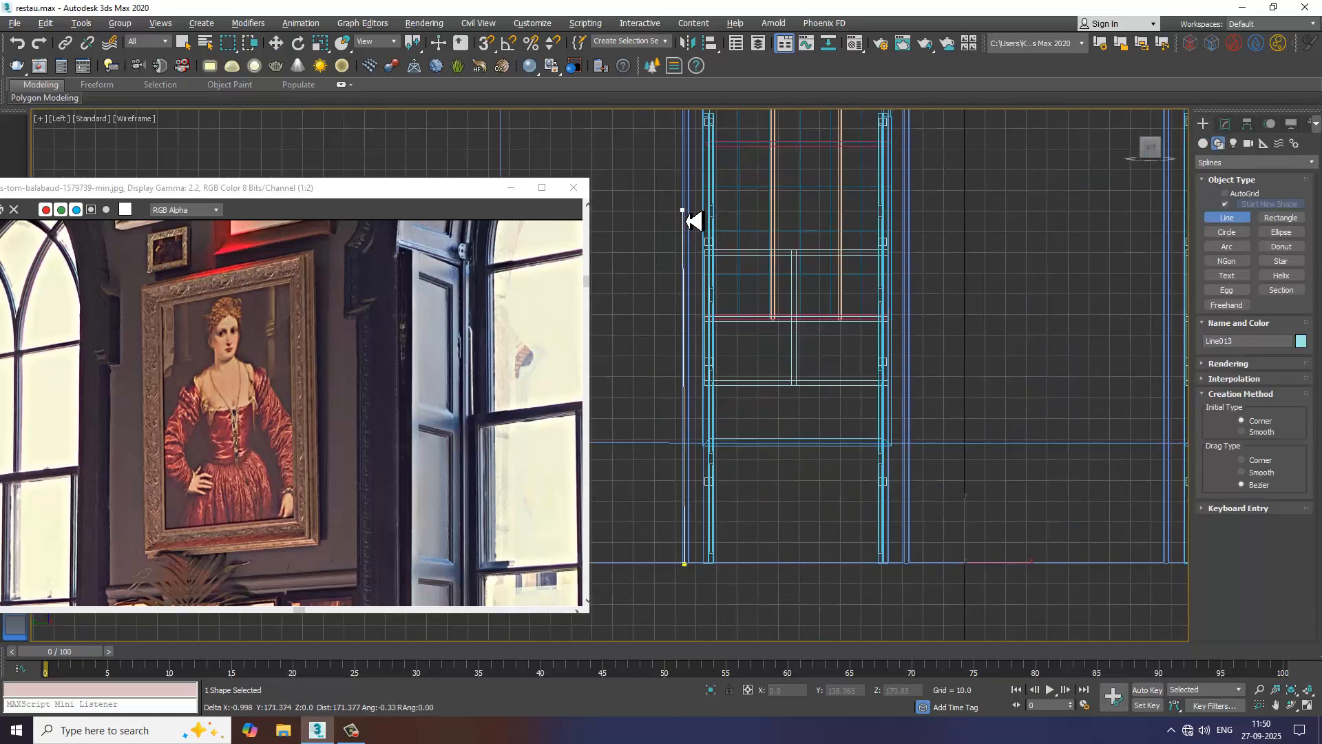
pyautogui.moveTo(691, 216); pyautogui.dragTo(672, 393, button='middle')
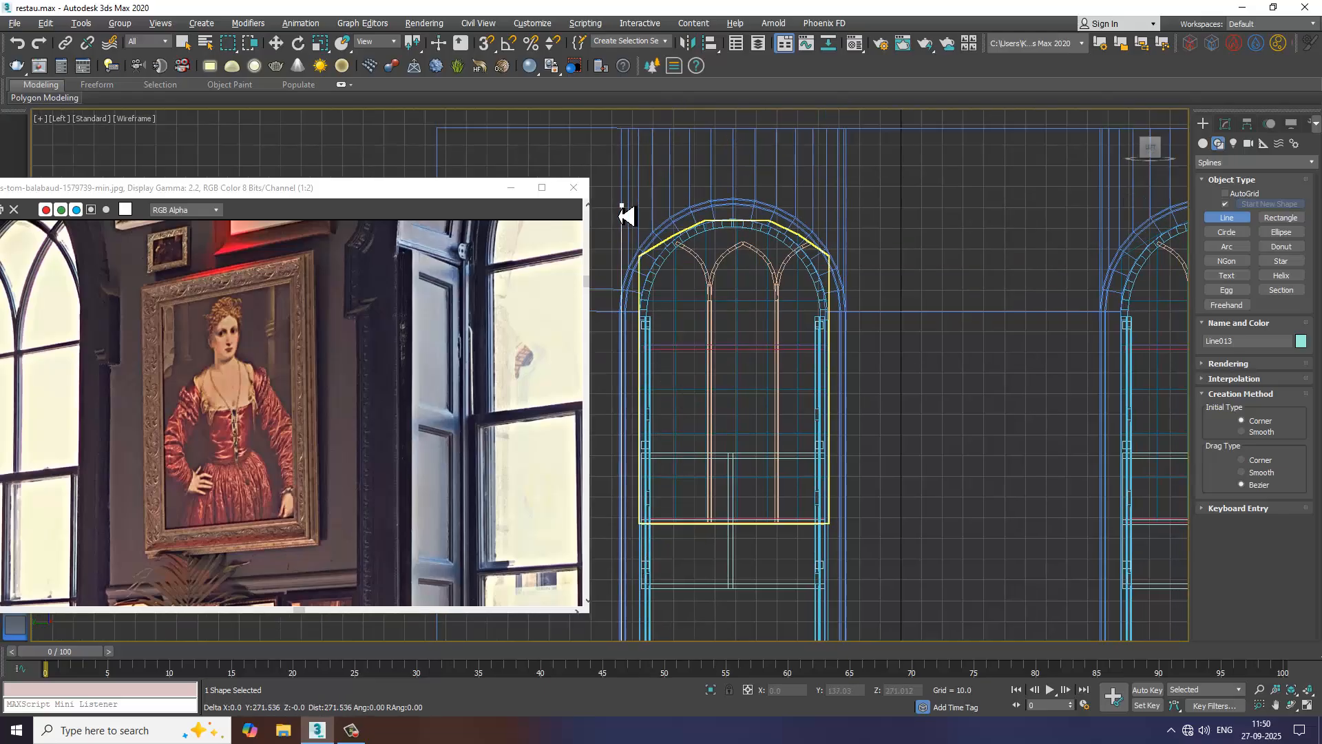
pyautogui.click(622, 206)
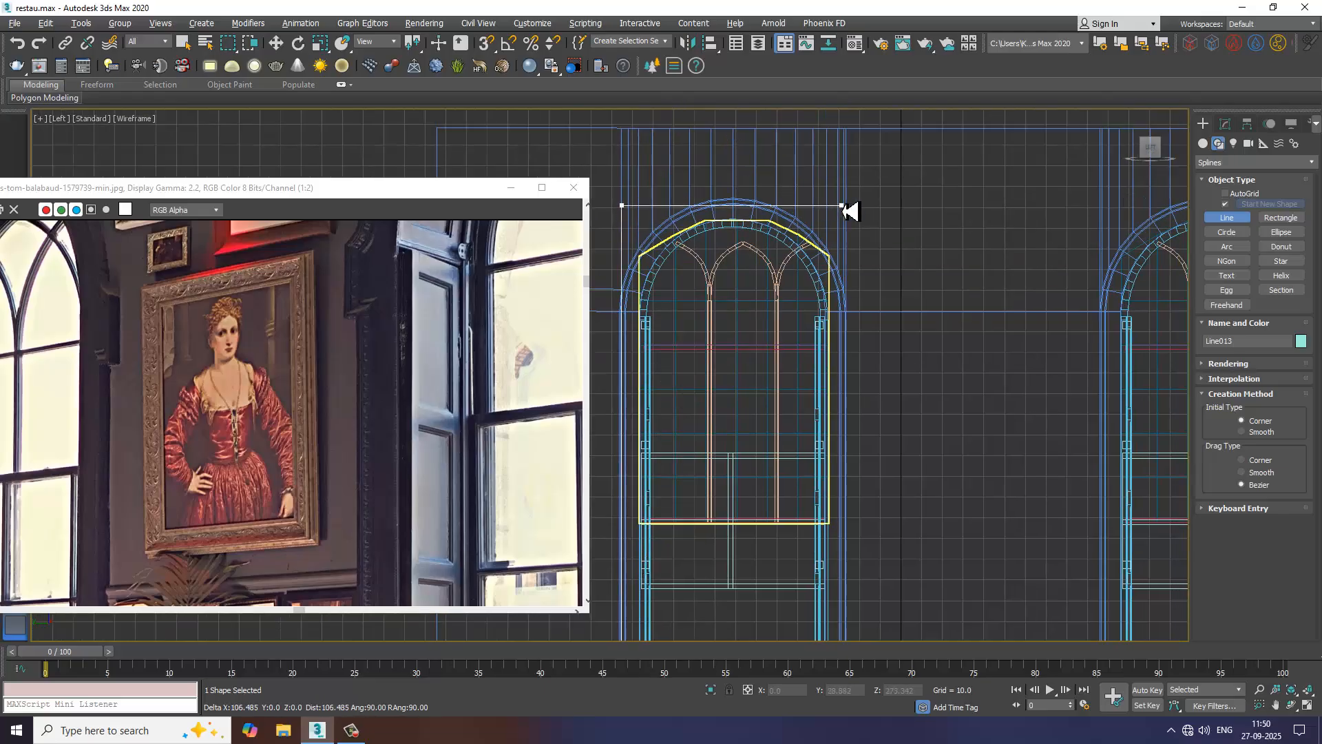
pyautogui.click(847, 205)
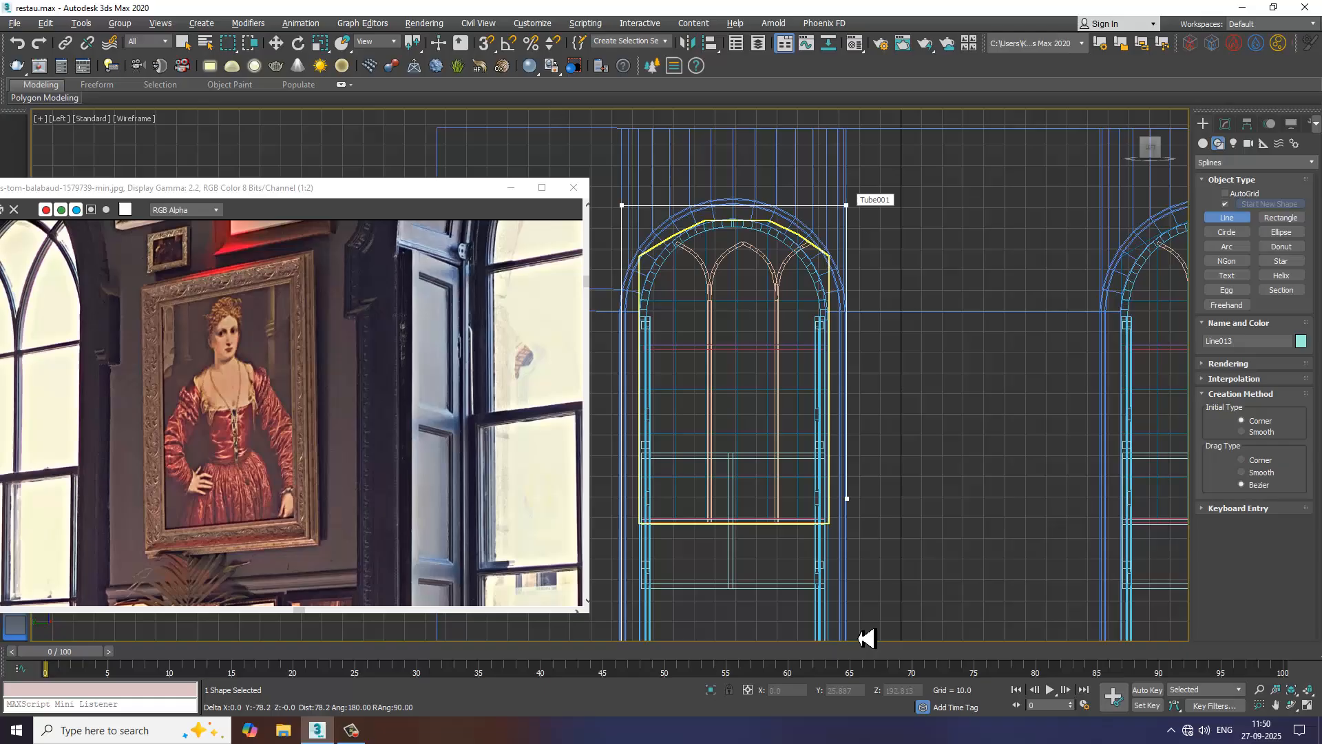
pyautogui.scroll(-5, 851, 527)
pyautogui.scroll(3, 856, 496)
pyautogui.rightClick(852, 544)
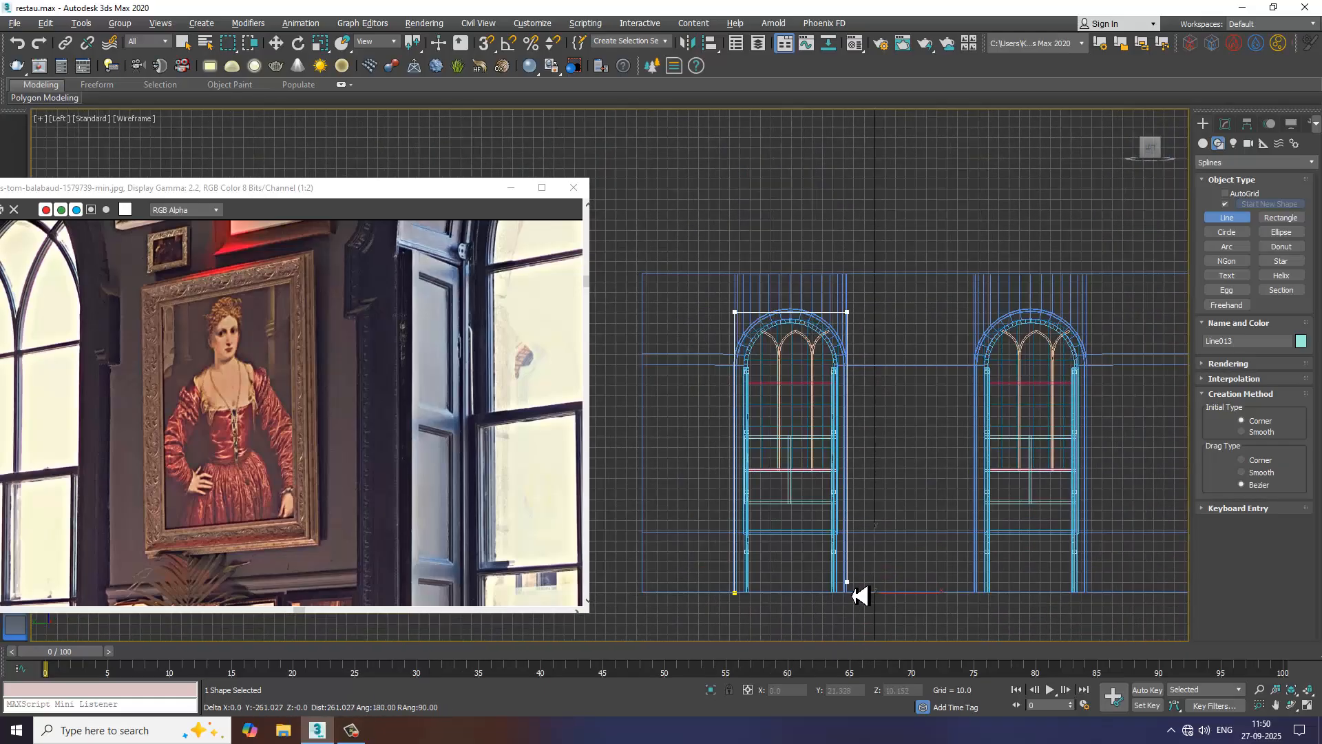
pyautogui.press('w')
pyautogui.press('Delete')
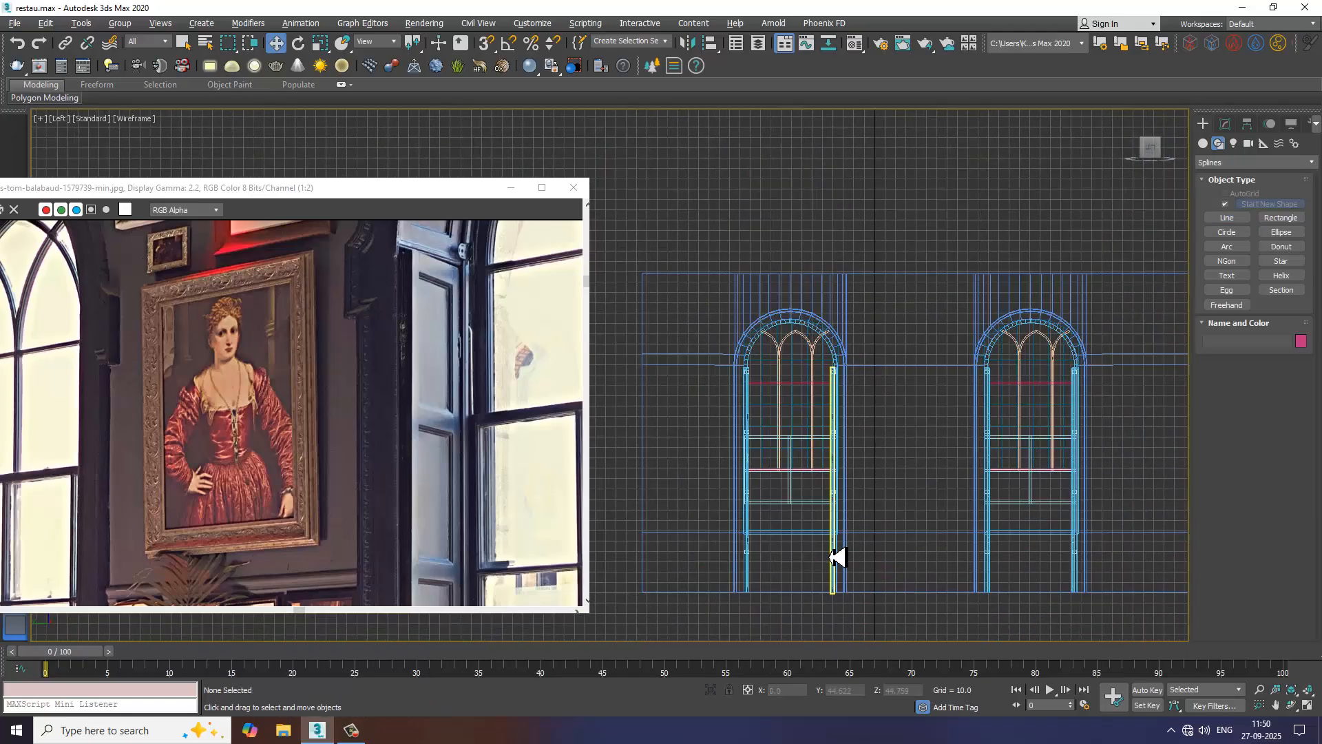
# - Compare the modelled arch with the reference photo's panelled soffit, select the wall object and switch to polygon editing
pyautogui.hotkey('alt', 'w')
pyautogui.scroll(-1, 935, 583)
pyautogui.hotkey('alt', 'w')
pyautogui.scroll(2, 944, 546)
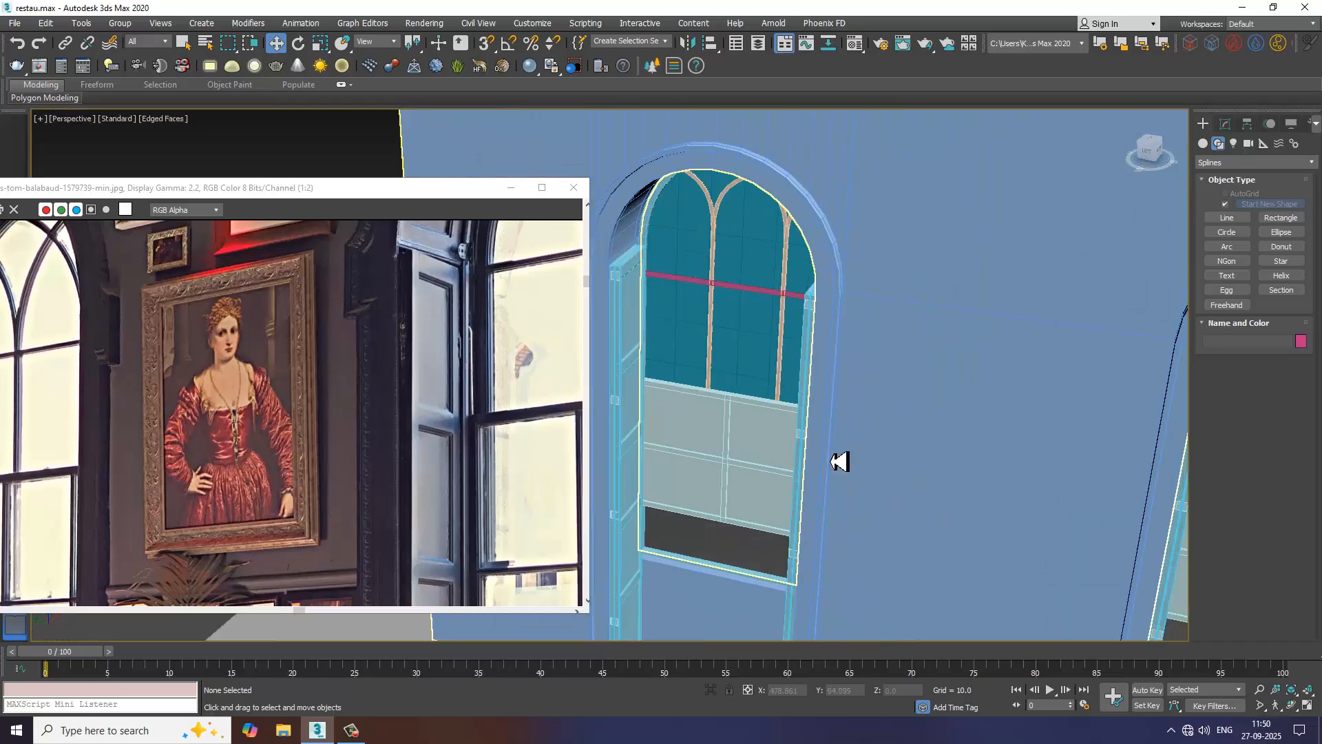
pyautogui.scroll(-1, 303, 441)
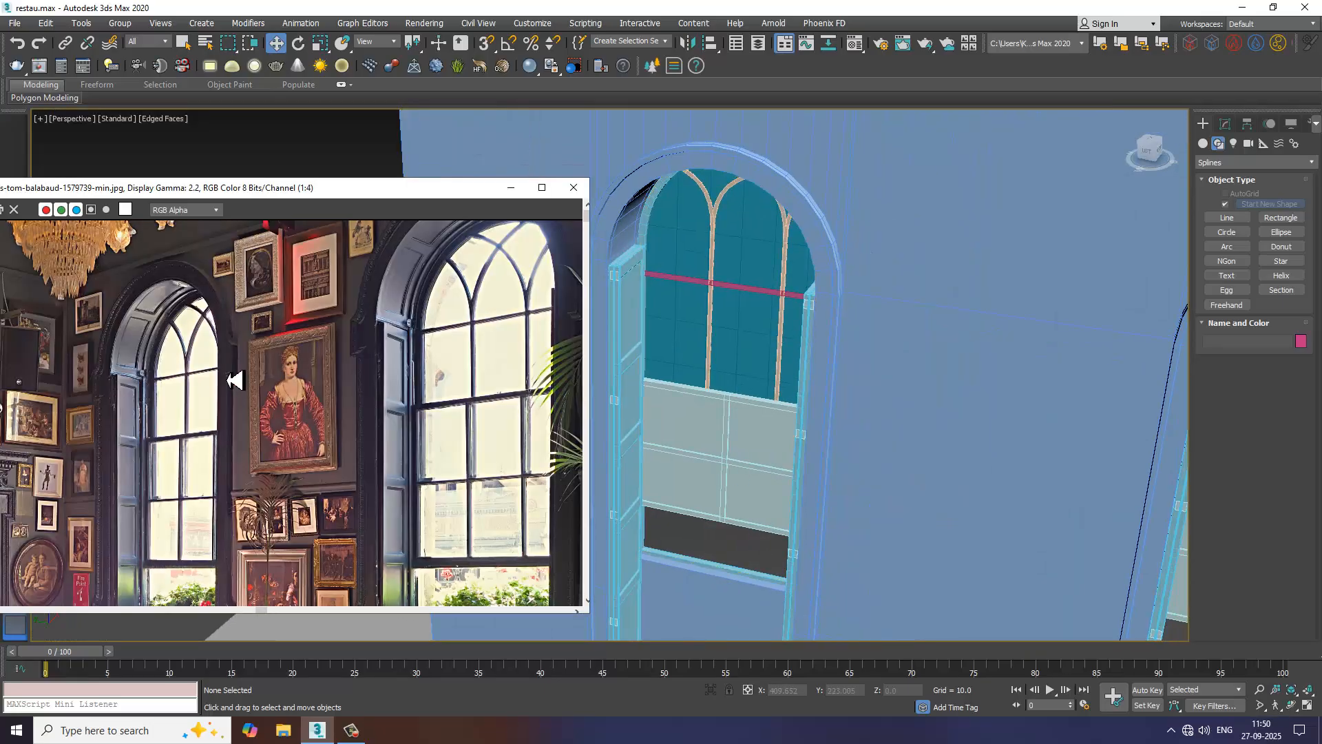
pyautogui.moveTo(228, 381); pyautogui.dragTo(278, 437, button='middle')
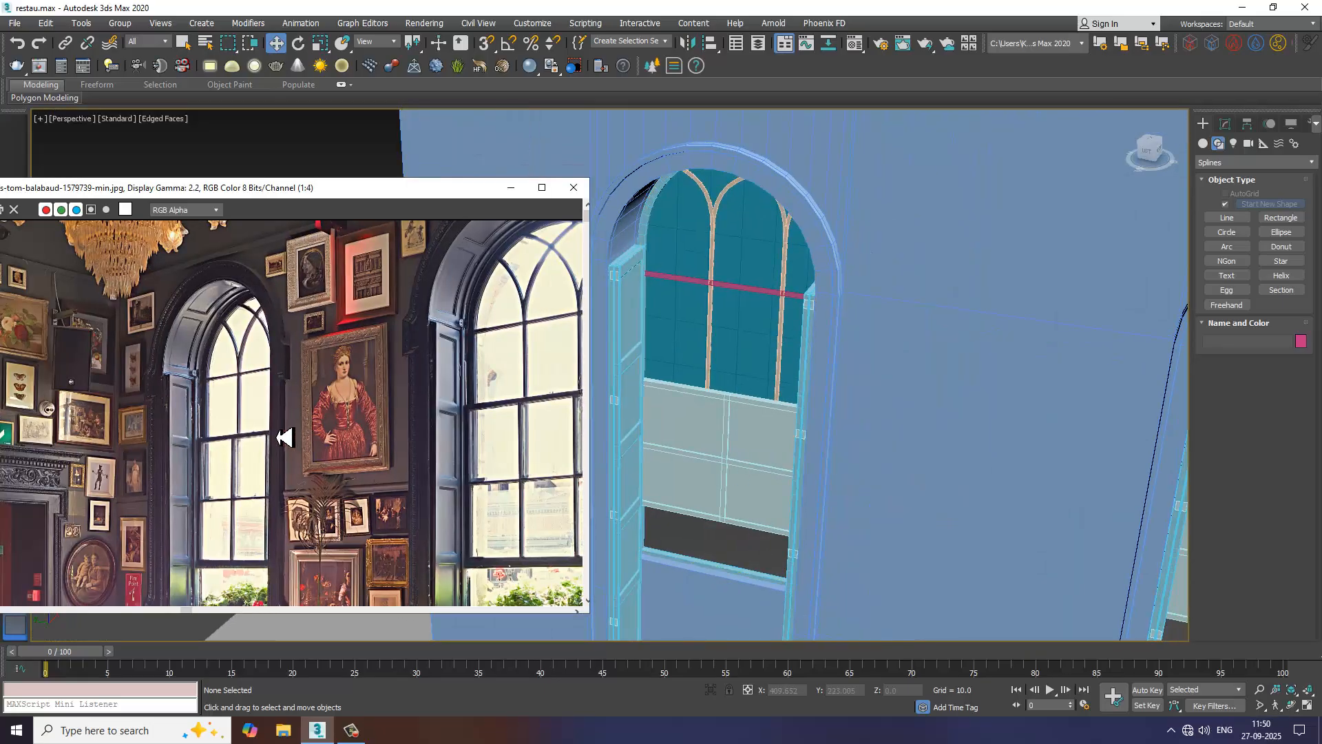
pyautogui.click(612, 142)
pyautogui.moveTo(750, 327)
pyautogui.keyDown('alt'); pyautogui.mouseDown(button='middle')
pyautogui.moveTo(710, 275)
pyautogui.moveTo(760, 336)
pyautogui.mouseUp(button='middle'); pyautogui.keyUp('alt')
pyautogui.scroll(2, 761, 336)
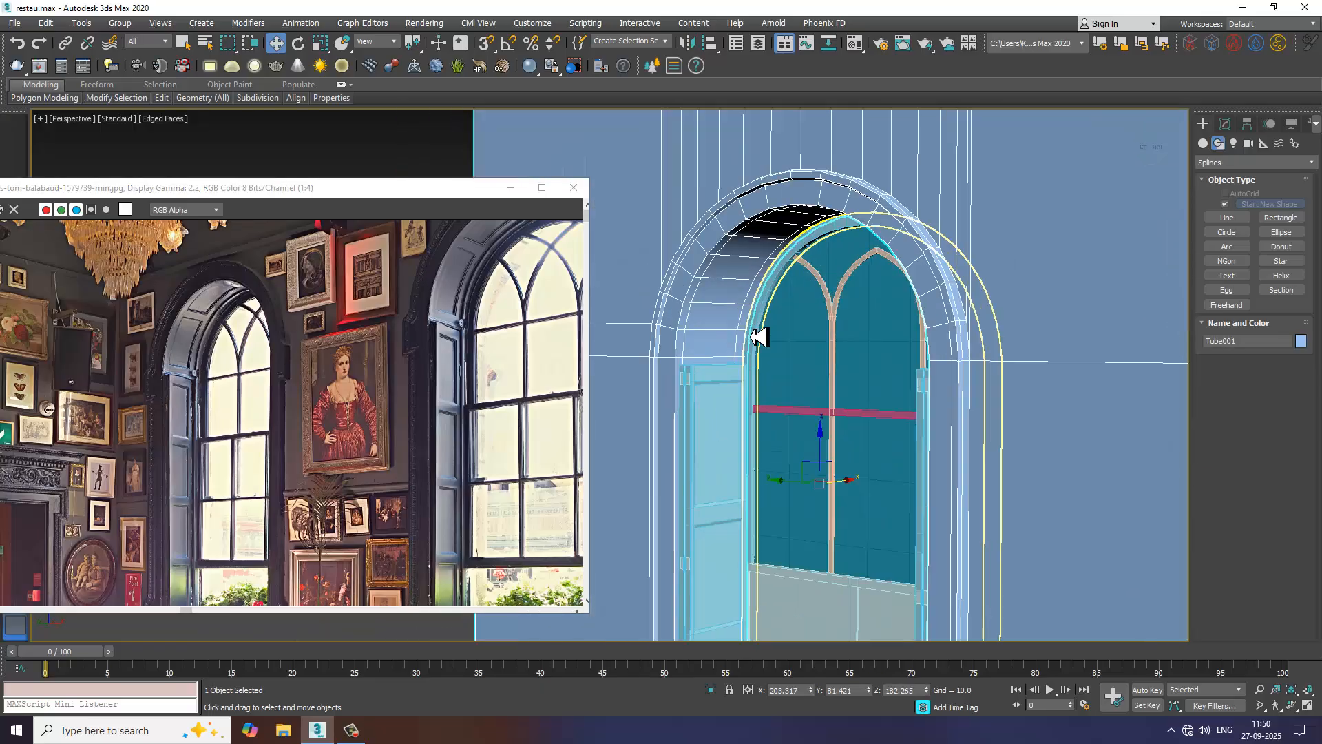
pyautogui.press('2')
pyautogui.scroll(4, 744, 336)
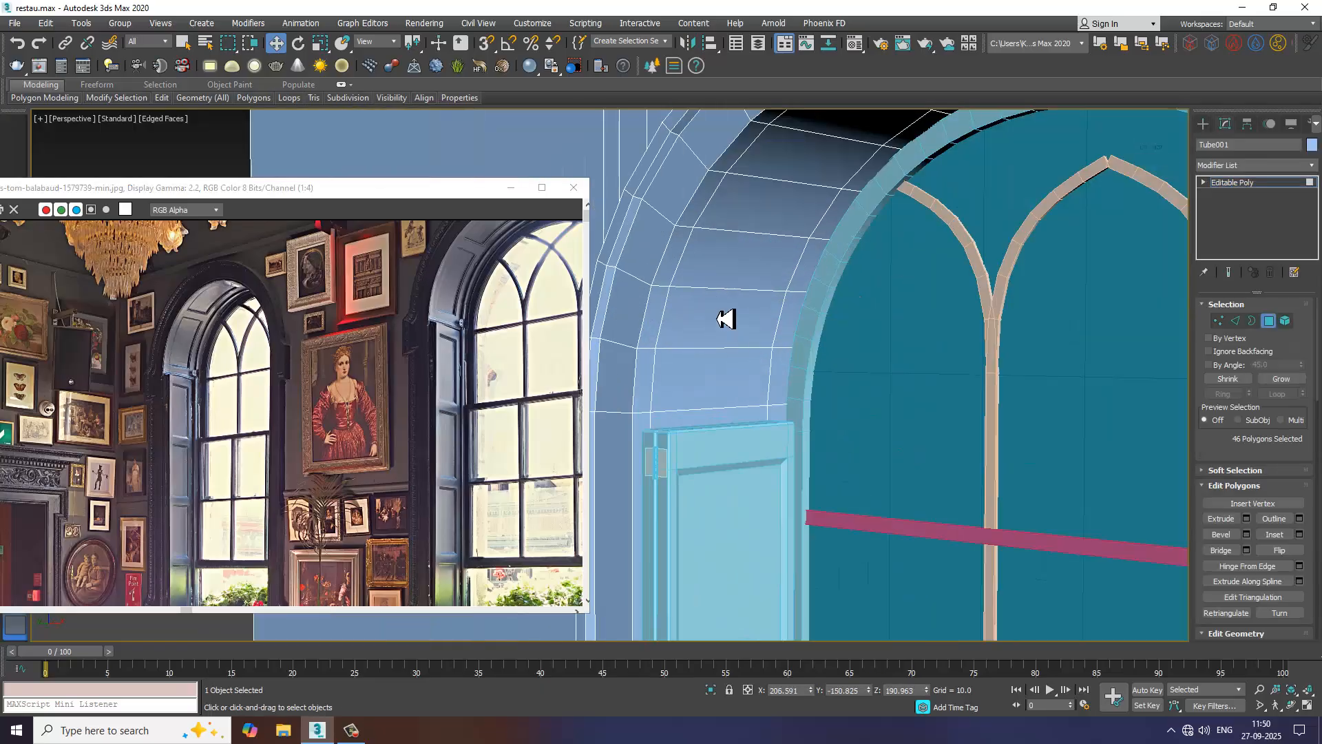
# - Select two groups of three wide soffit polygons along the arch's inner curve, leaving one polygon unselected between the groups
pyautogui.click(725, 337)
pyautogui.keyDown('ctrl'); pyautogui.click(760, 251); pyautogui.keyUp('ctrl')
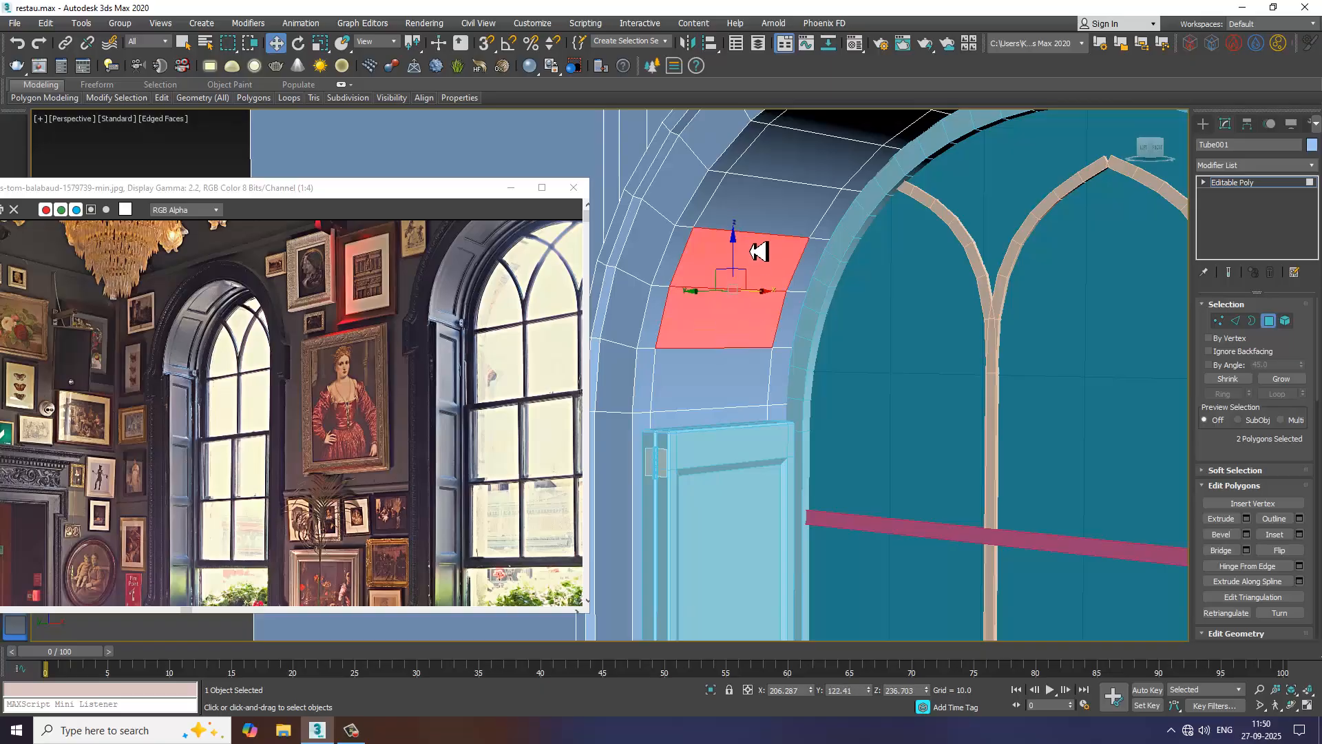
pyautogui.keyDown('ctrl'); pyautogui.click(763, 222); pyautogui.keyUp('ctrl')
pyautogui.keyDown('alt'); pyautogui.moveTo(803, 260); pyautogui.dragTo(769, 434, button='middle'); pyautogui.keyUp('alt')
pyautogui.keyDown('ctrl'); pyautogui.click(772, 139); pyautogui.keyUp('ctrl')
pyautogui.scroll(-2, 775, 389)
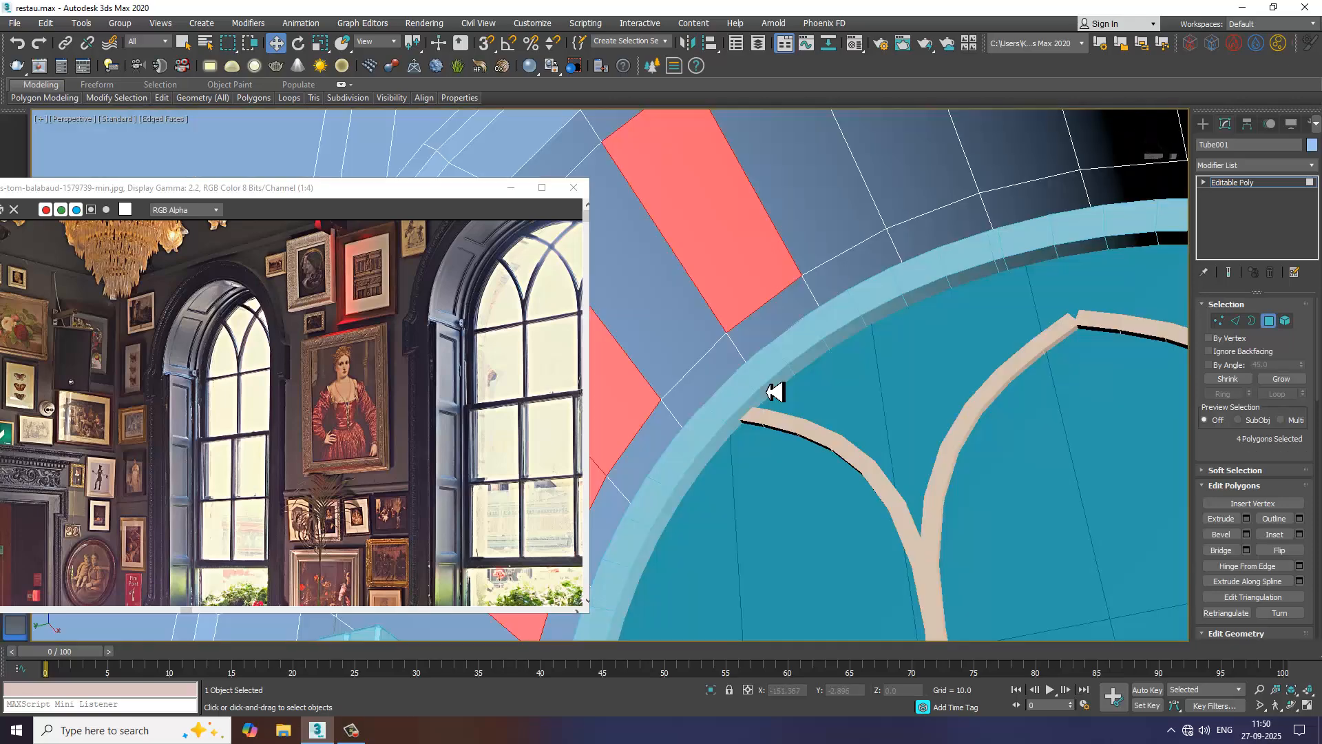
pyautogui.scroll(-3, 816, 248)
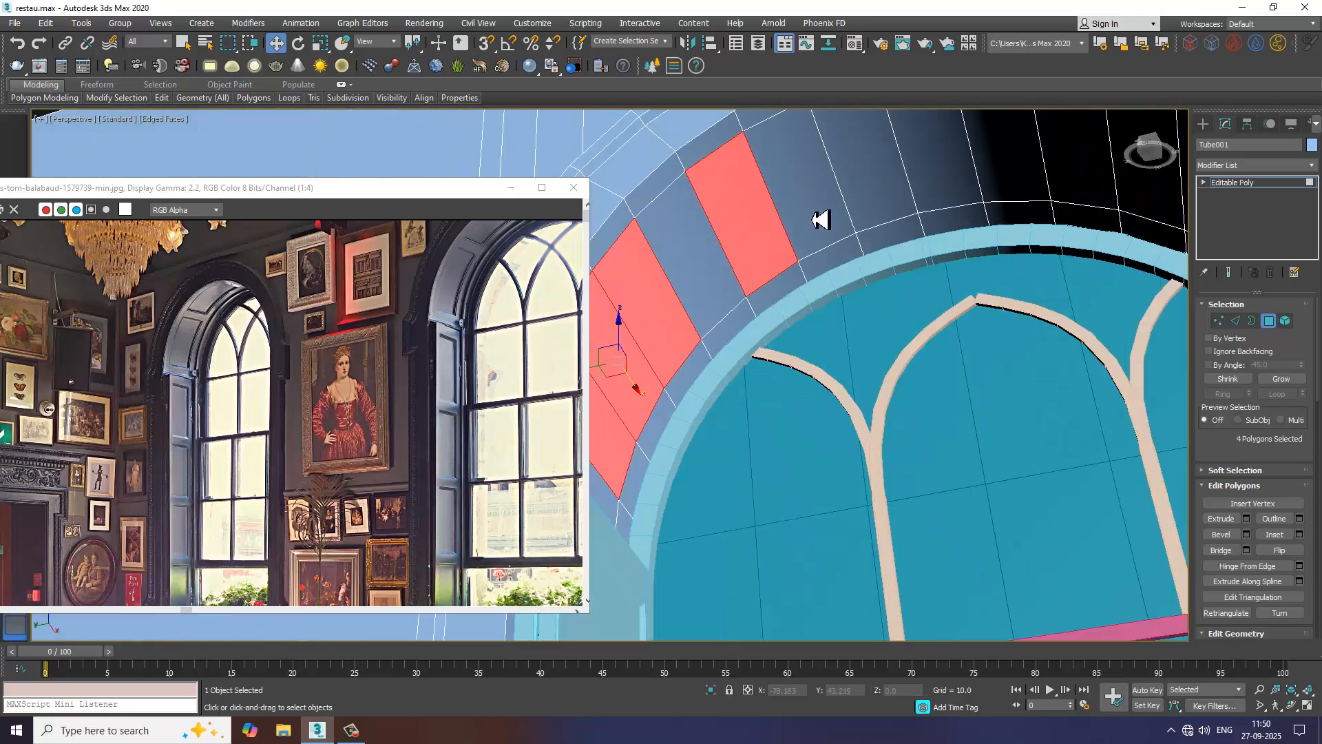
pyautogui.keyDown('ctrl'); pyautogui.click(820, 219); pyautogui.keyUp('ctrl')
pyautogui.keyDown('ctrl'); pyautogui.click(869, 198); pyautogui.keyUp('ctrl')
# - Add two more groups of three soffit polygons down the far side of the arch, skipping one polygon before each group
pyautogui.keyDown('alt'); pyautogui.moveTo(869, 199); pyautogui.dragTo(989, 225, button='middle'); pyautogui.keyUp('alt')
pyautogui.keyDown('ctrl'); pyautogui.click(992, 225); pyautogui.keyUp('ctrl')
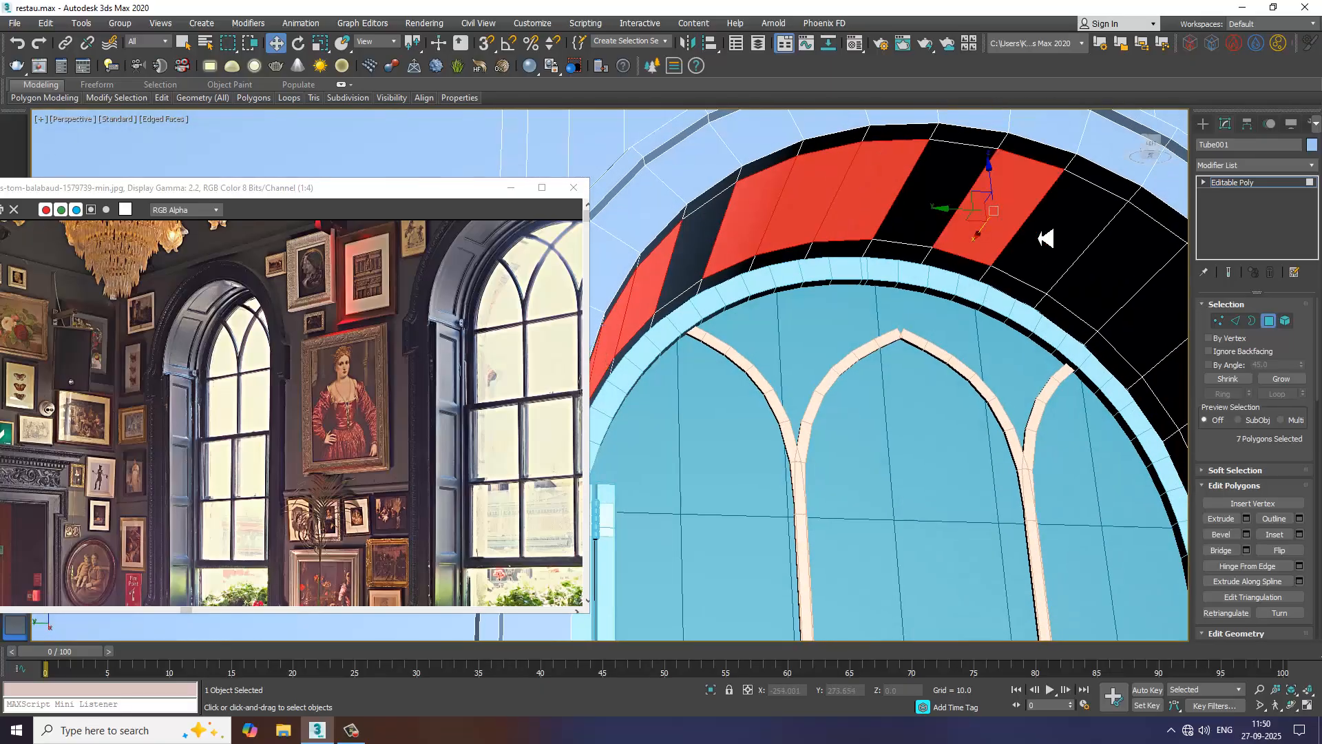
pyautogui.keyDown('ctrl'); pyautogui.click(1049, 240); pyautogui.keyUp('ctrl')
pyautogui.keyDown('ctrl'); pyautogui.click(1104, 263); pyautogui.keyUp('ctrl')
pyautogui.keyDown('alt'); pyautogui.click(1104, 262); pyautogui.keyUp('alt')
pyautogui.keyDown('ctrl'); pyautogui.click(1106, 278); pyautogui.keyUp('ctrl')
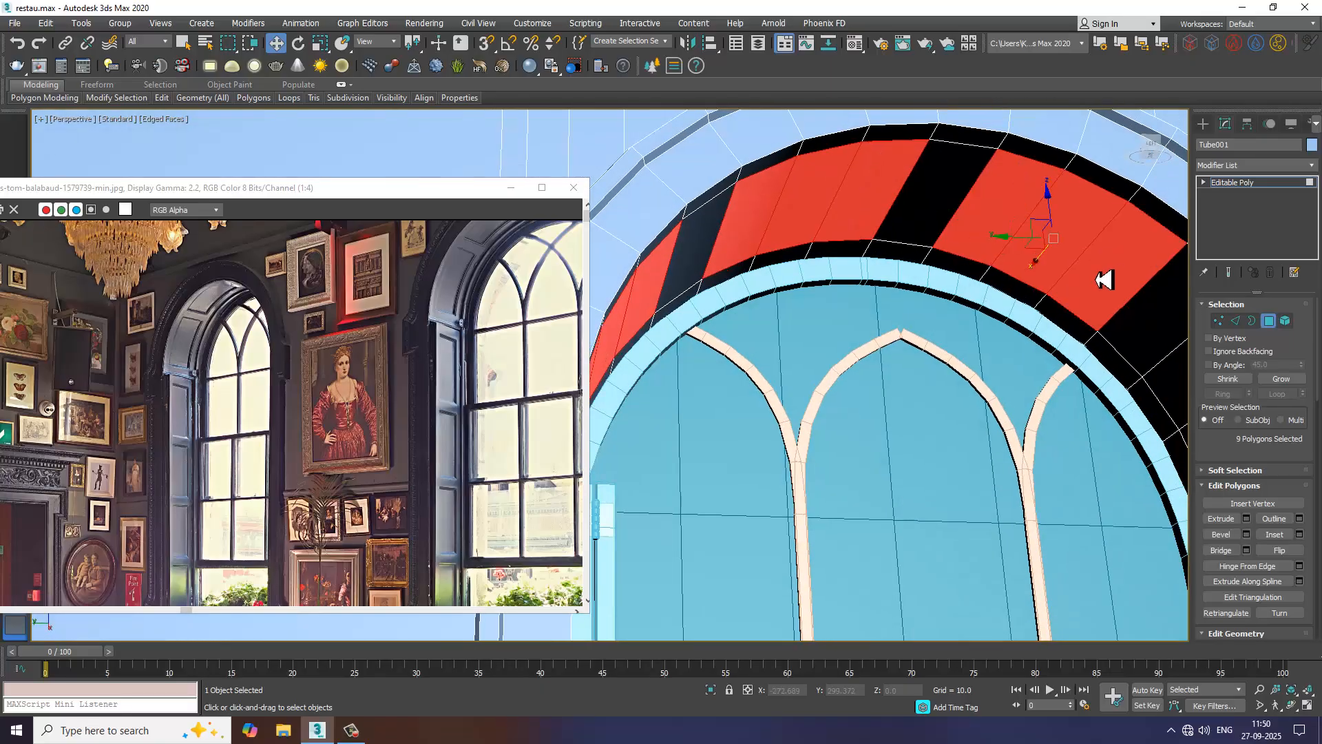
pyautogui.keyDown('alt'); pyautogui.moveTo(1100, 305); pyautogui.dragTo(972, 289, button='middle'); pyautogui.keyUp('alt')
pyautogui.keyDown('ctrl'); pyautogui.click(980, 303); pyautogui.keyUp('ctrl')
pyautogui.keyDown('ctrl'); pyautogui.click(1000, 355); pyautogui.keyUp('ctrl')
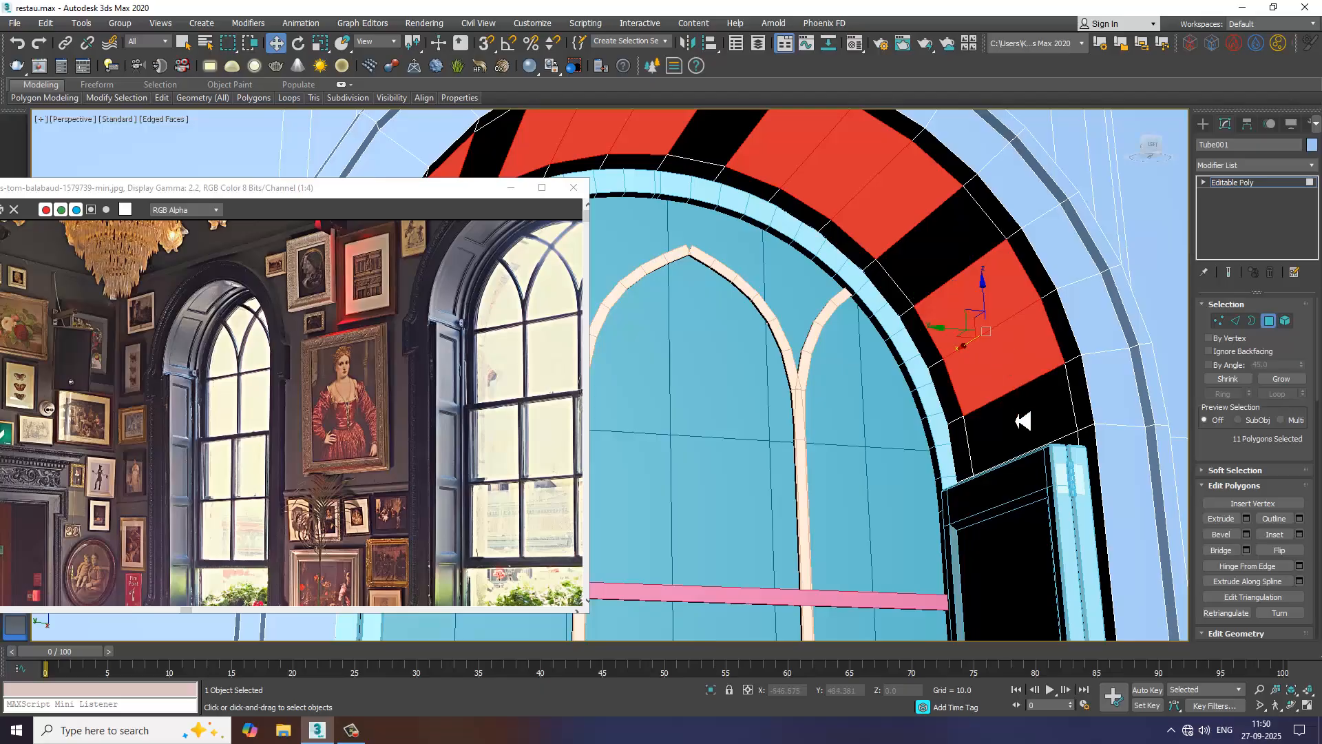
pyautogui.keyDown('ctrl'); pyautogui.click(1025, 423); pyautogui.keyUp('ctrl')
# - Bevel the twelve selected soffit polygons inward with height -0.262 and outline -0.999 to form recessed panels
pyautogui.keyDown('alt'); pyautogui.moveTo(995, 434); pyautogui.dragTo(1082, 490, button='middle'); pyautogui.keyUp('alt')
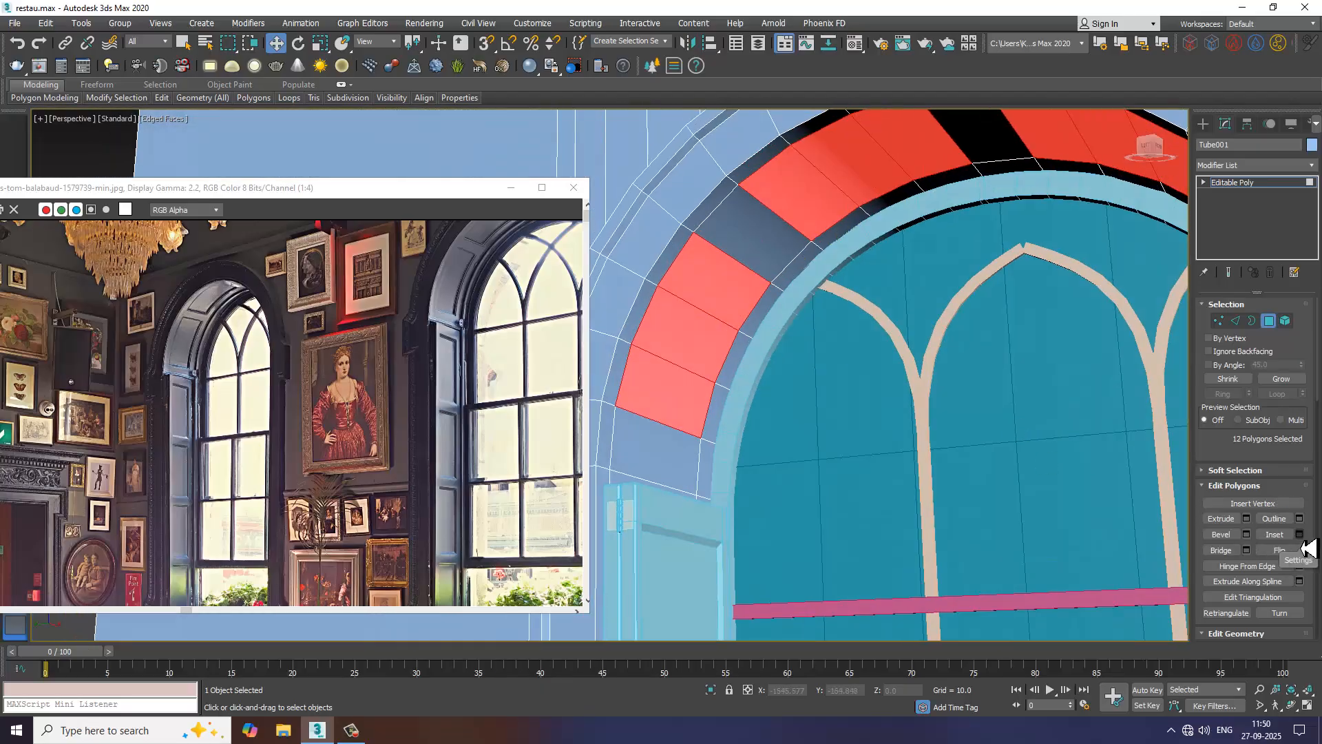
pyautogui.click(1246, 535)
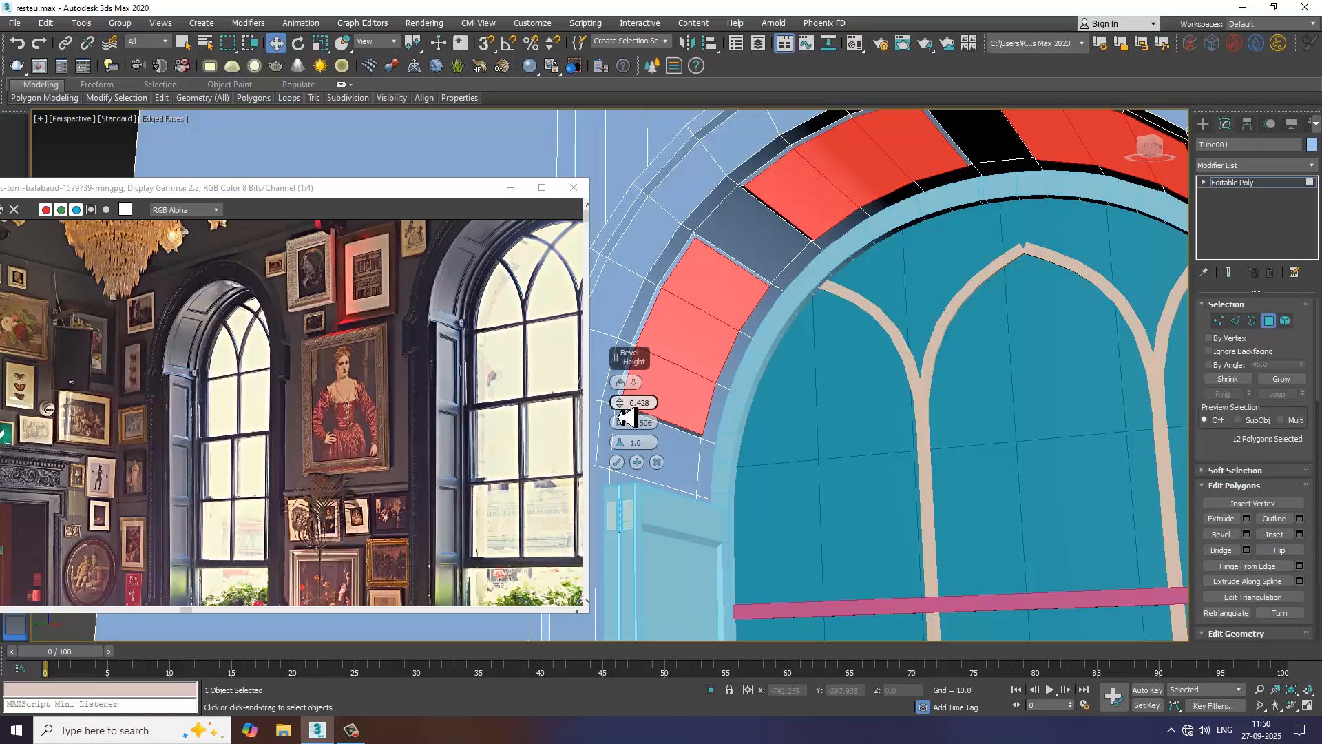
pyautogui.moveTo(620, 407)
pyautogui.mouseDown()
pyautogui.moveTo(630, 438)
pyautogui.moveTo(624, 409)
pyautogui.moveTo(630, 421)
pyautogui.mouseUp()
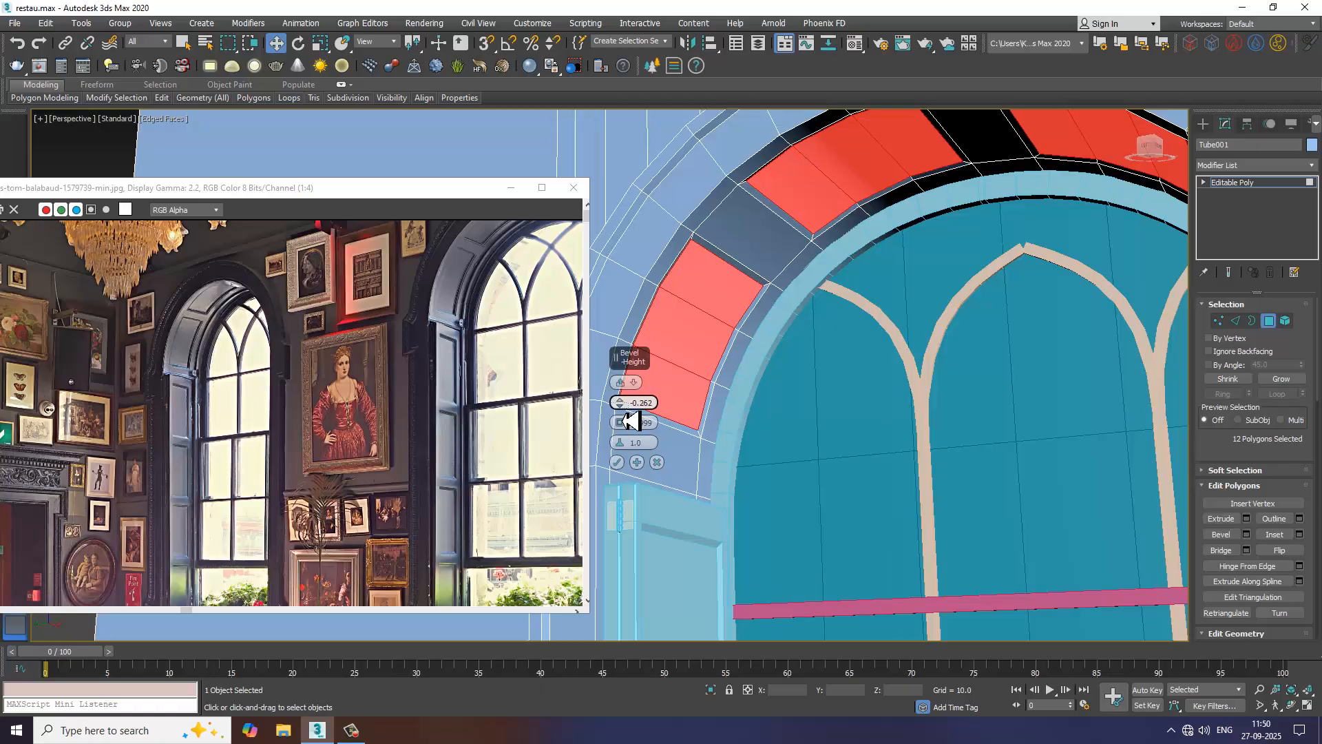
pyautogui.click(618, 463)
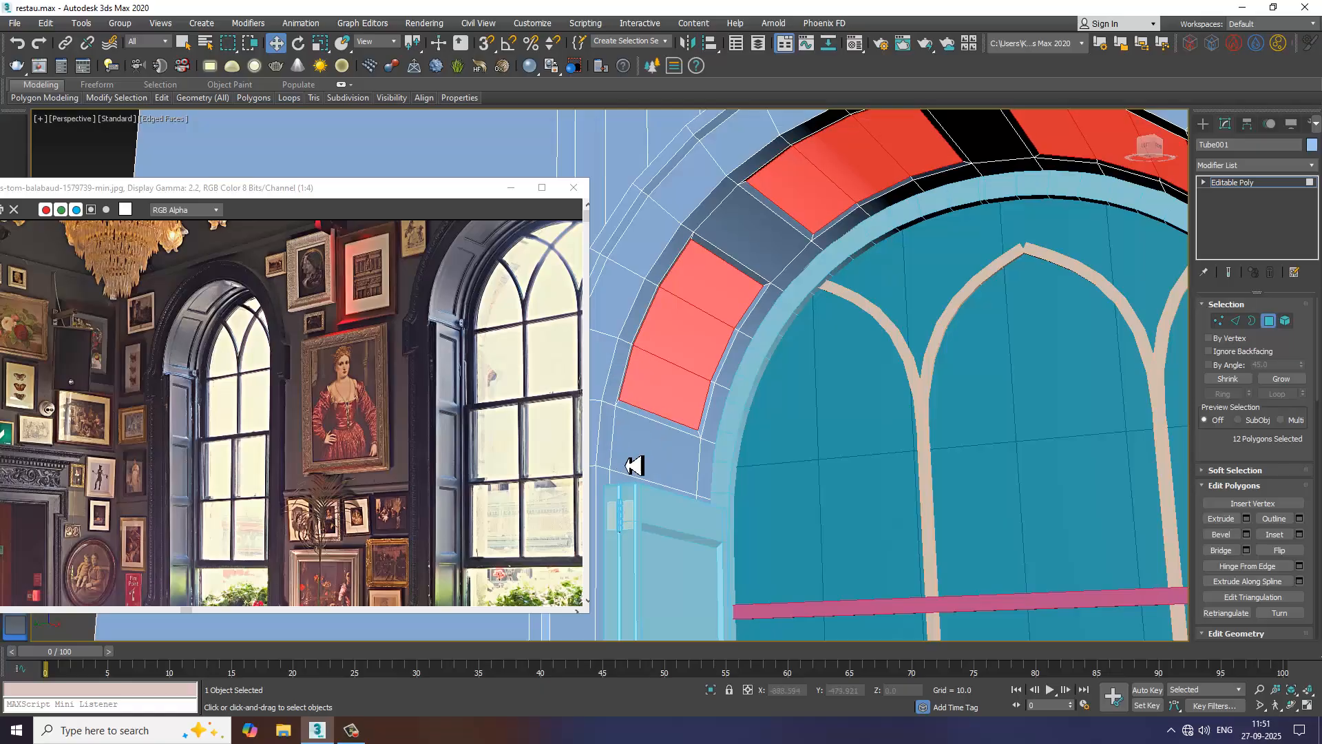
# - Clear the selection and select the first two groups of three soffit polygons on the other arch, leaving one polygon between them
pyautogui.scroll(-5, 797, 378)
pyautogui.click(849, 268)
pyautogui.keyDown('alt'); pyautogui.moveTo(848, 268); pyautogui.dragTo(817, 342, button='middle'); pyautogui.keyUp('alt')
pyautogui.press('F4')
pyautogui.press('F4')
pyautogui.keyDown('alt'); pyautogui.moveTo(935, 345); pyautogui.dragTo(889, 349, button='middle'); pyautogui.keyUp('alt')
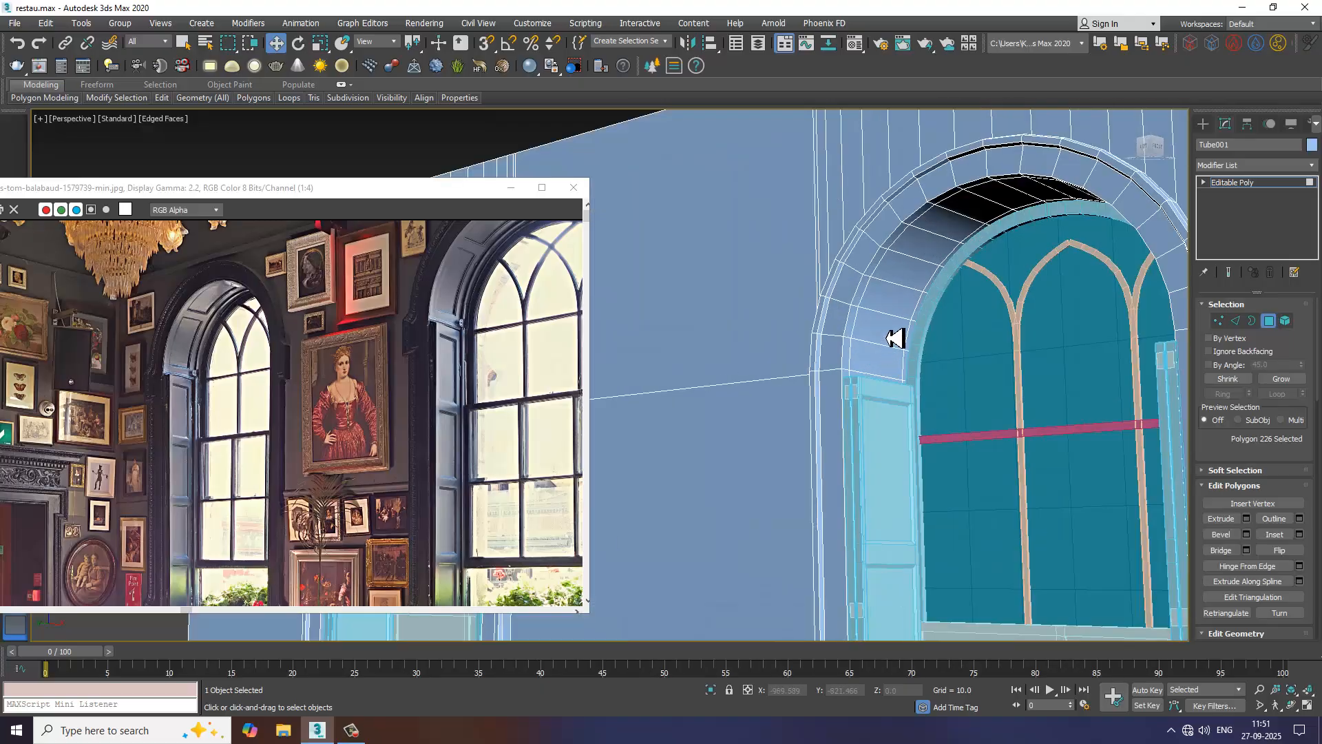
pyautogui.click(887, 338)
pyautogui.keyDown('ctrl'); pyautogui.click(898, 308); pyautogui.keyUp('ctrl')
pyautogui.keyDown('ctrl'); pyautogui.click(909, 281); pyautogui.keyUp('ctrl')
pyautogui.keyDown('alt'); pyautogui.moveTo(946, 304); pyautogui.dragTo(959, 257, button='middle'); pyautogui.keyUp('alt')
pyautogui.keyDown('ctrl'); pyautogui.click(966, 233); pyautogui.keyUp('ctrl')
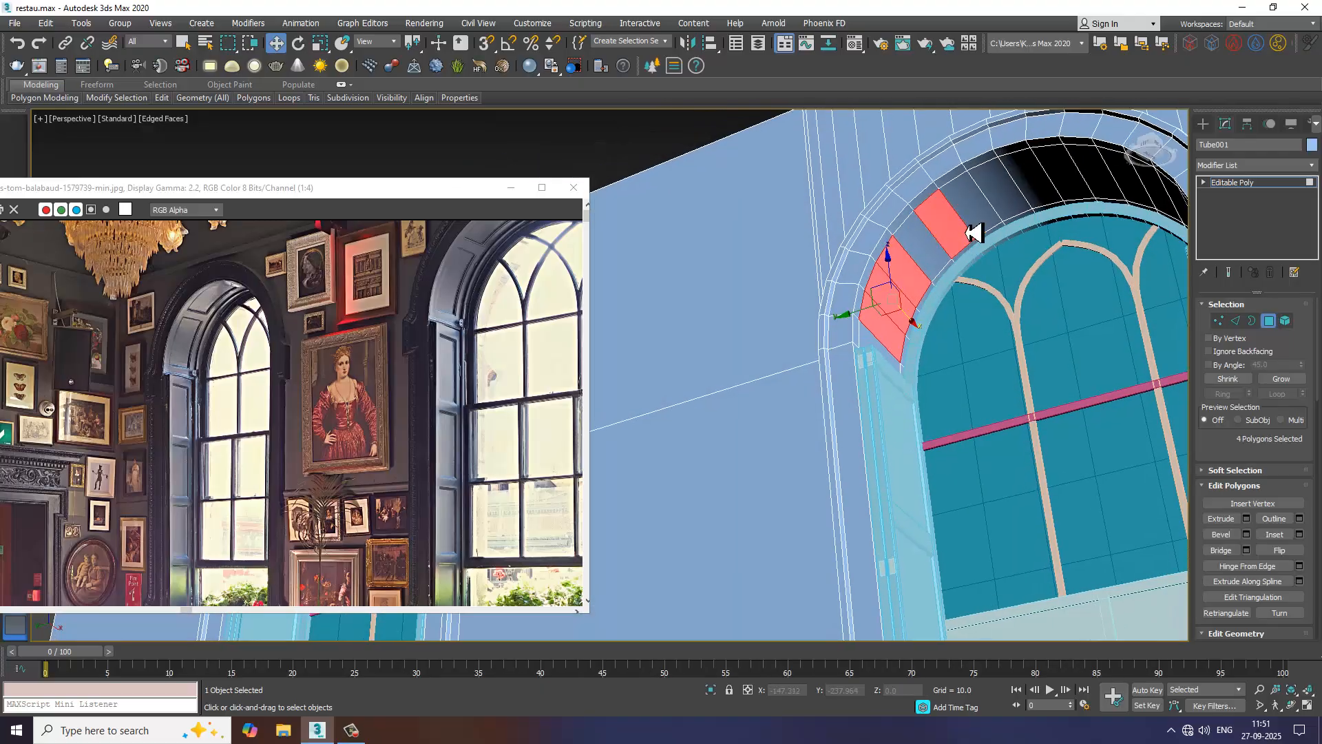
pyautogui.keyDown('ctrl'); pyautogui.click(995, 203); pyautogui.keyUp('ctrl')
pyautogui.keyDown('ctrl'); pyautogui.click(1030, 214); pyautogui.keyUp('ctrl')
# - Extend the other arch's selection with the two remaining groups of three soffit polygons, keeping a one-polygon gap before each
pyautogui.keyDown('alt'); pyautogui.moveTo(1033, 215); pyautogui.dragTo(1071, 219, button='middle'); pyautogui.keyUp('alt')
pyautogui.keyDown('ctrl'); pyautogui.click(1078, 219); pyautogui.keyUp('ctrl')
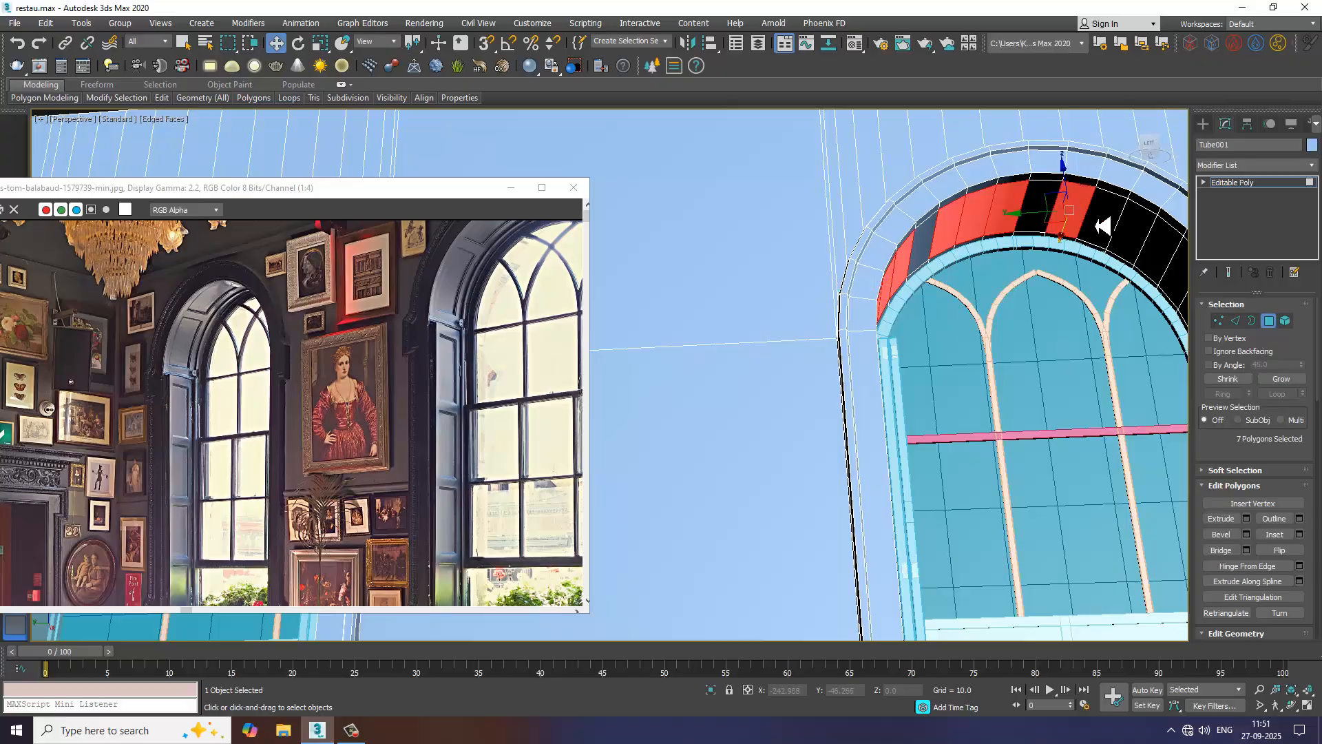
pyautogui.keyDown('ctrl'); pyautogui.click(1102, 222); pyautogui.keyUp('ctrl')
pyautogui.keyDown('ctrl'); pyautogui.click(1139, 244); pyautogui.keyUp('ctrl')
pyautogui.keyDown('alt'); pyautogui.moveTo(1129, 275); pyautogui.dragTo(1064, 292, button='middle'); pyautogui.keyUp('alt')
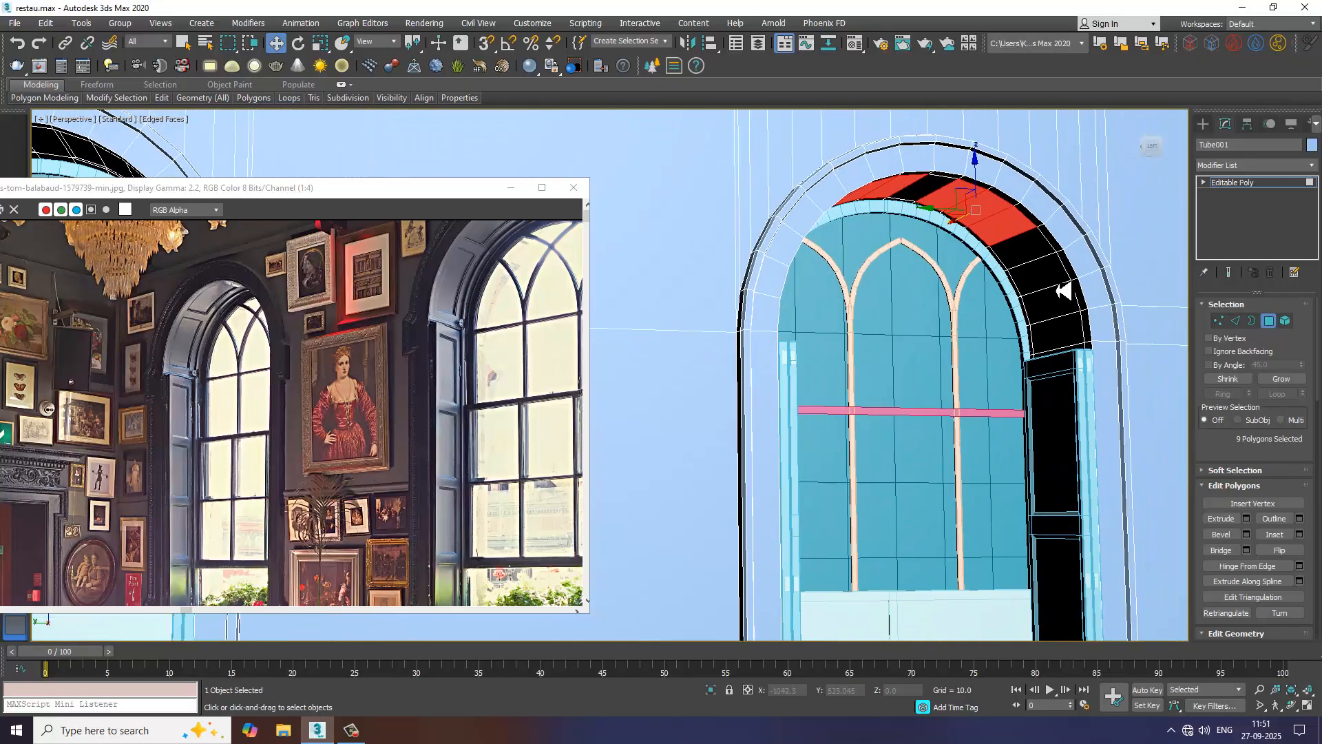
pyautogui.keyDown('ctrl'); pyautogui.click(1055, 298); pyautogui.keyUp('ctrl')
pyautogui.keyDown('ctrl'); pyautogui.click(1057, 315); pyautogui.keyUp('ctrl')
pyautogui.keyDown('ctrl'); pyautogui.click(1055, 341); pyautogui.keyUp('ctrl')
# - Bevel the other arch's selected soffit polygons with the same height of -0.262 and outline of -0.999
pyautogui.keyDown('alt'); pyautogui.moveTo(1053, 345); pyautogui.dragTo(976, 420, button='middle'); pyautogui.keyUp('alt')
pyautogui.click(1247, 534)
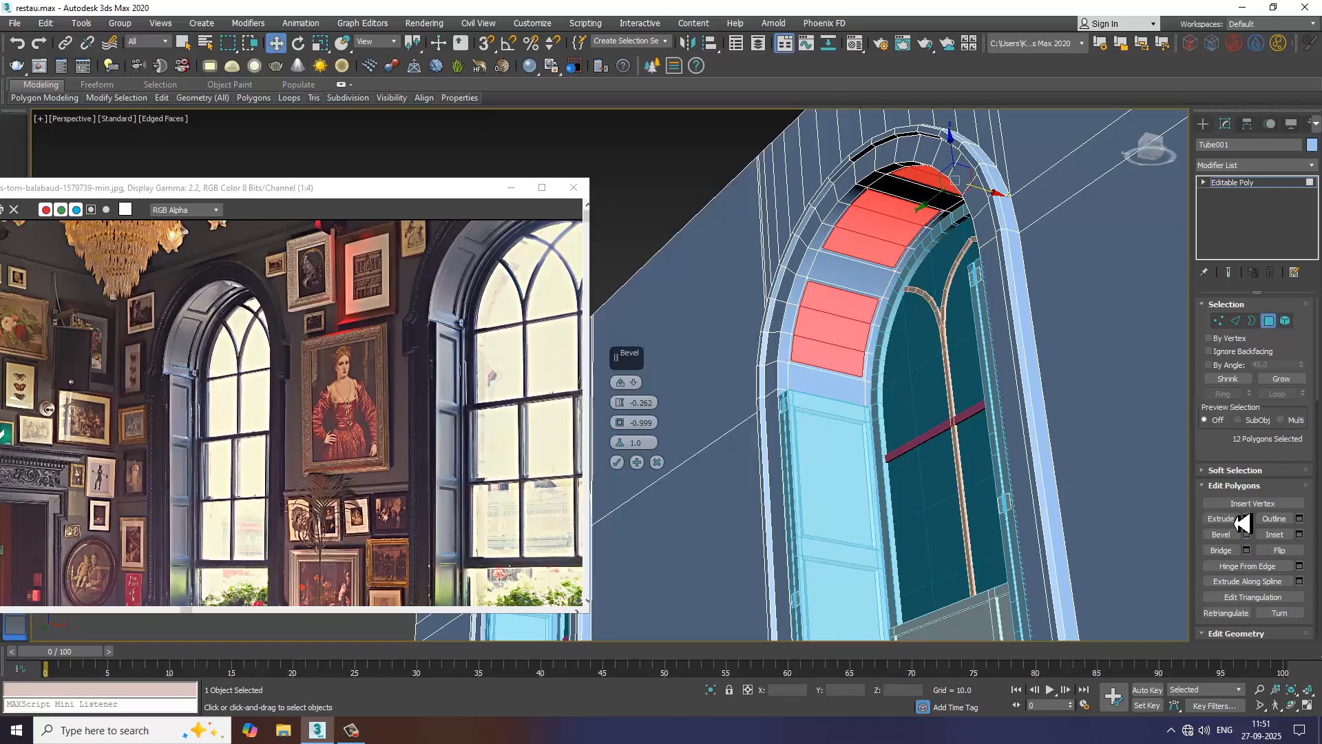
pyautogui.click(618, 462)
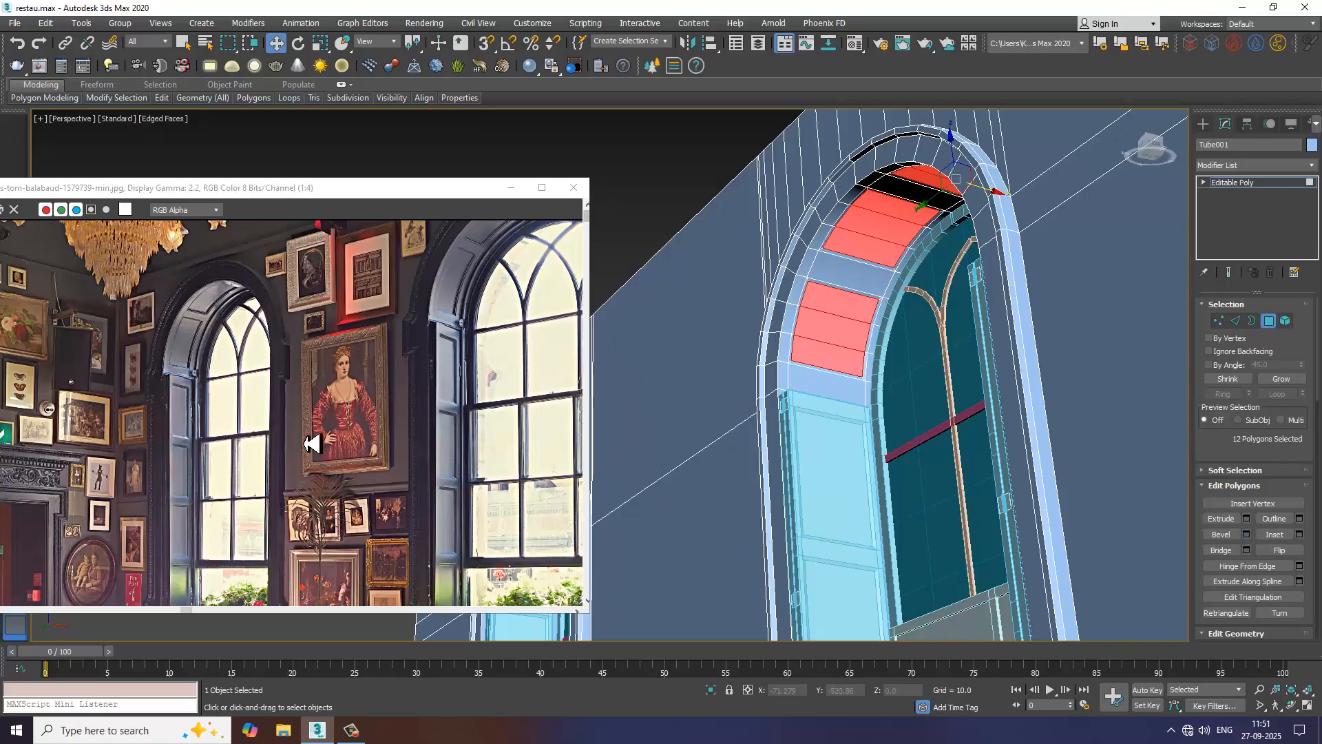
# - Leave polygon editing on the wall and compare both arched windows with the reference photo
pyautogui.scroll(-1, 333, 455)
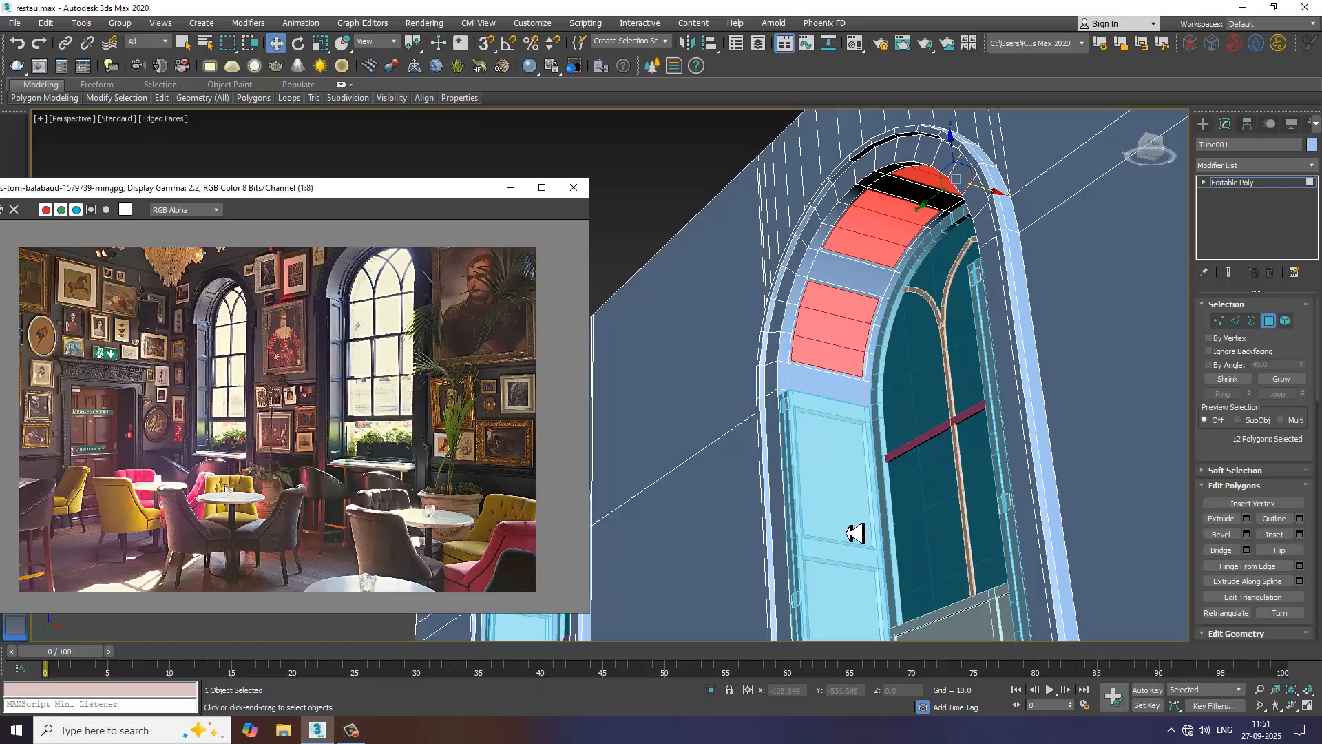
pyautogui.keyDown('alt'); pyautogui.moveTo(852, 535); pyautogui.dragTo(956, 565, button='middle'); pyautogui.keyUp('alt')
pyautogui.scroll(-3, 895, 482)
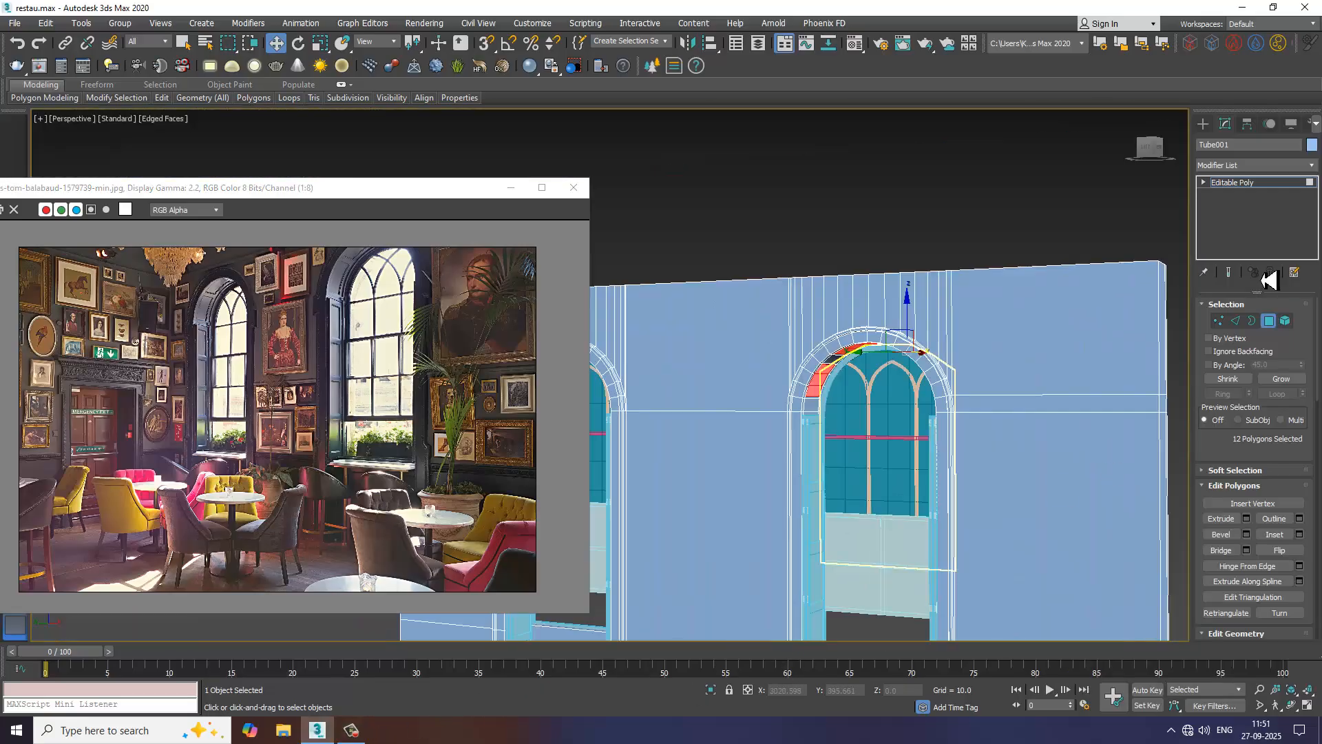
pyautogui.click(1270, 183)
pyautogui.scroll(2, 334, 347)
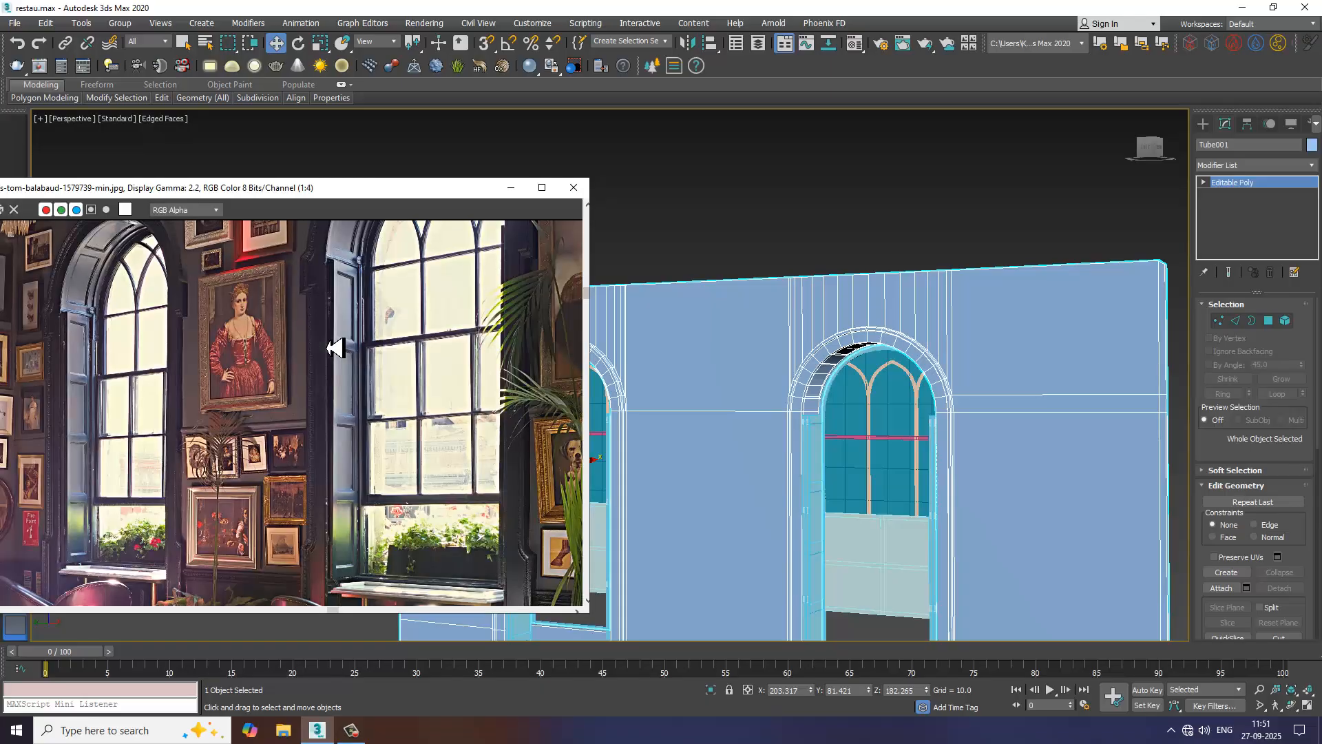
# - Examine the wall around the large portrait in the reference photo and enable AutoGrid for creating a Box primitive
pyautogui.scroll(2, 251, 430)
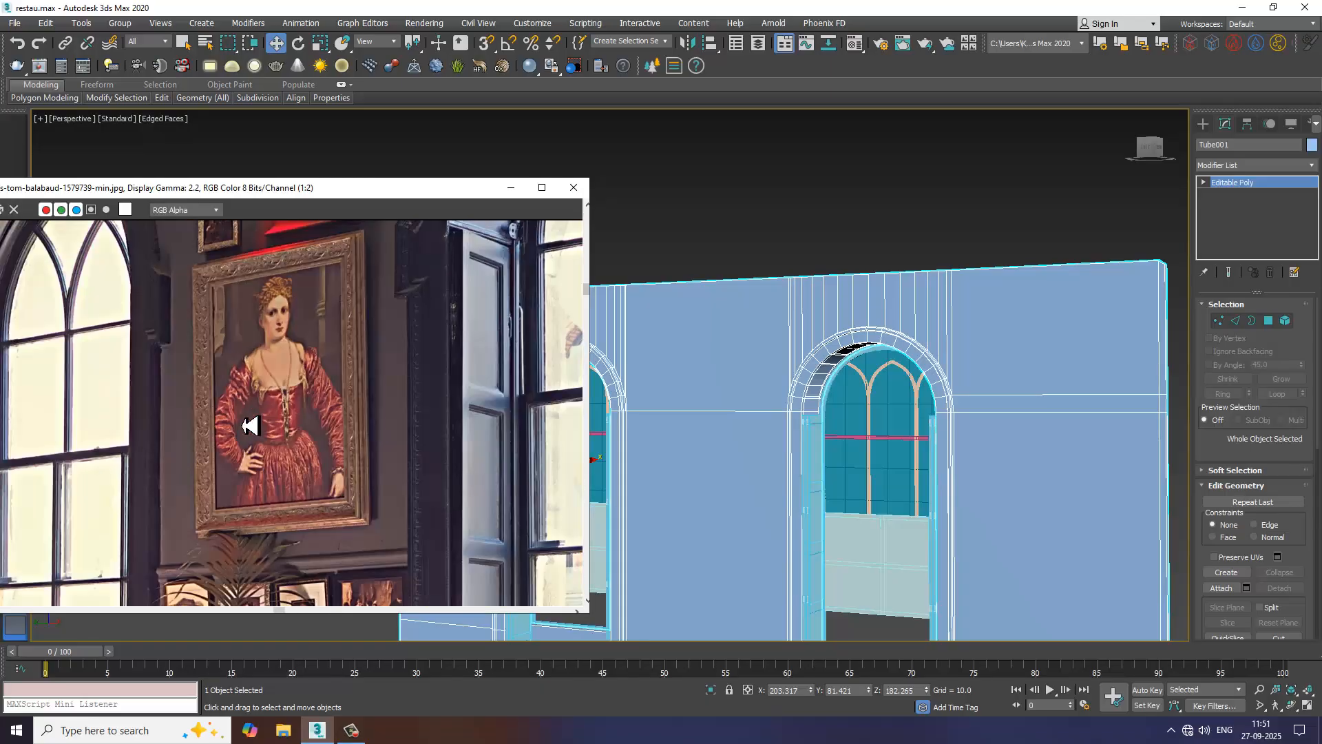
pyautogui.scroll(1, 246, 406)
pyautogui.scroll(-1, 243, 387)
pyautogui.click(1203, 125)
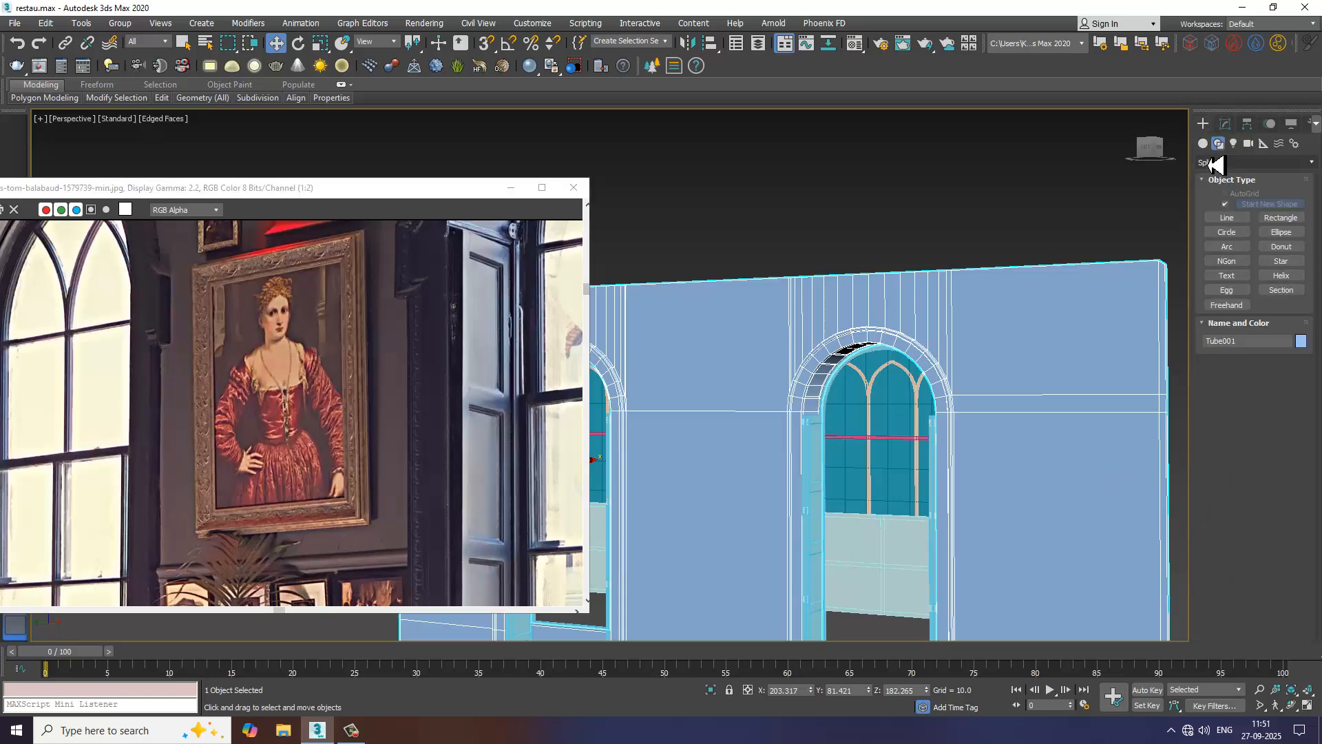
pyautogui.click(1203, 144)
pyautogui.click(1226, 207)
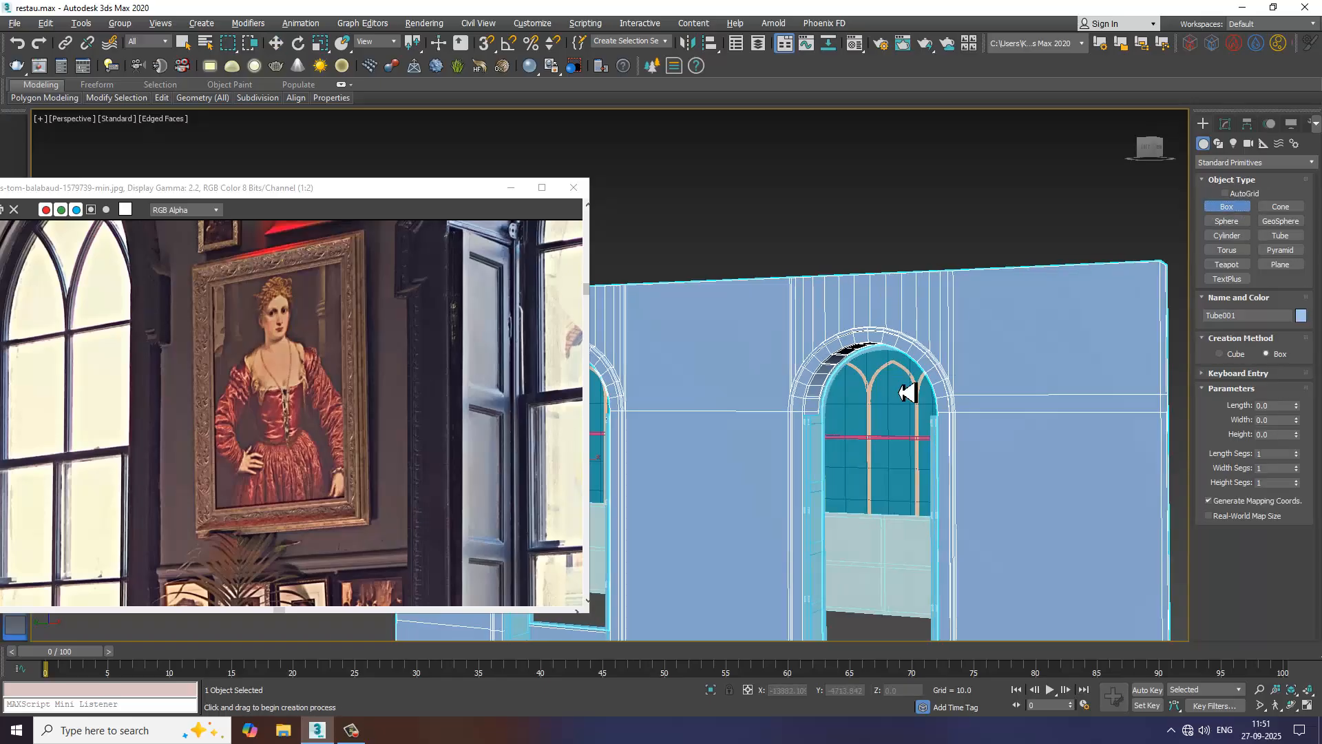
pyautogui.keyDown('alt'); pyautogui.moveTo(908, 392); pyautogui.dragTo(829, 385, button='middle'); pyautogui.keyUp('alt')
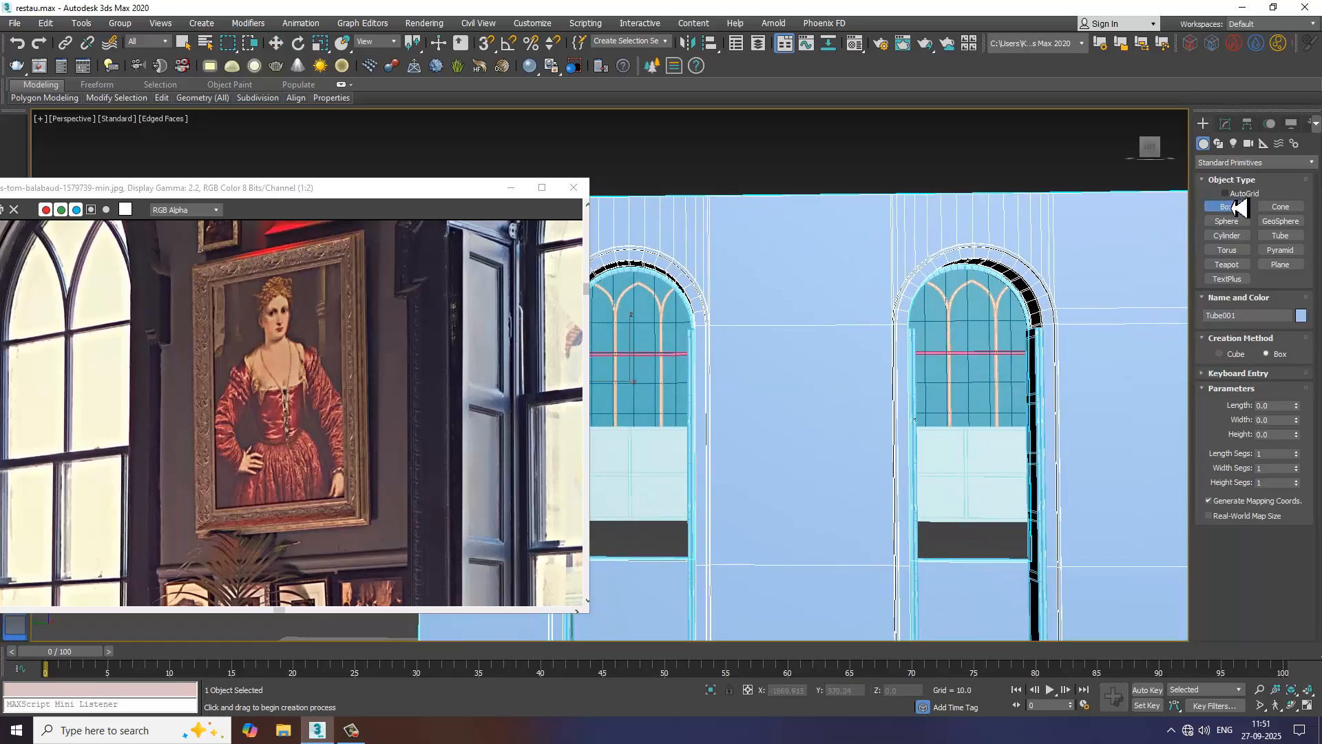
pyautogui.click(1228, 194)
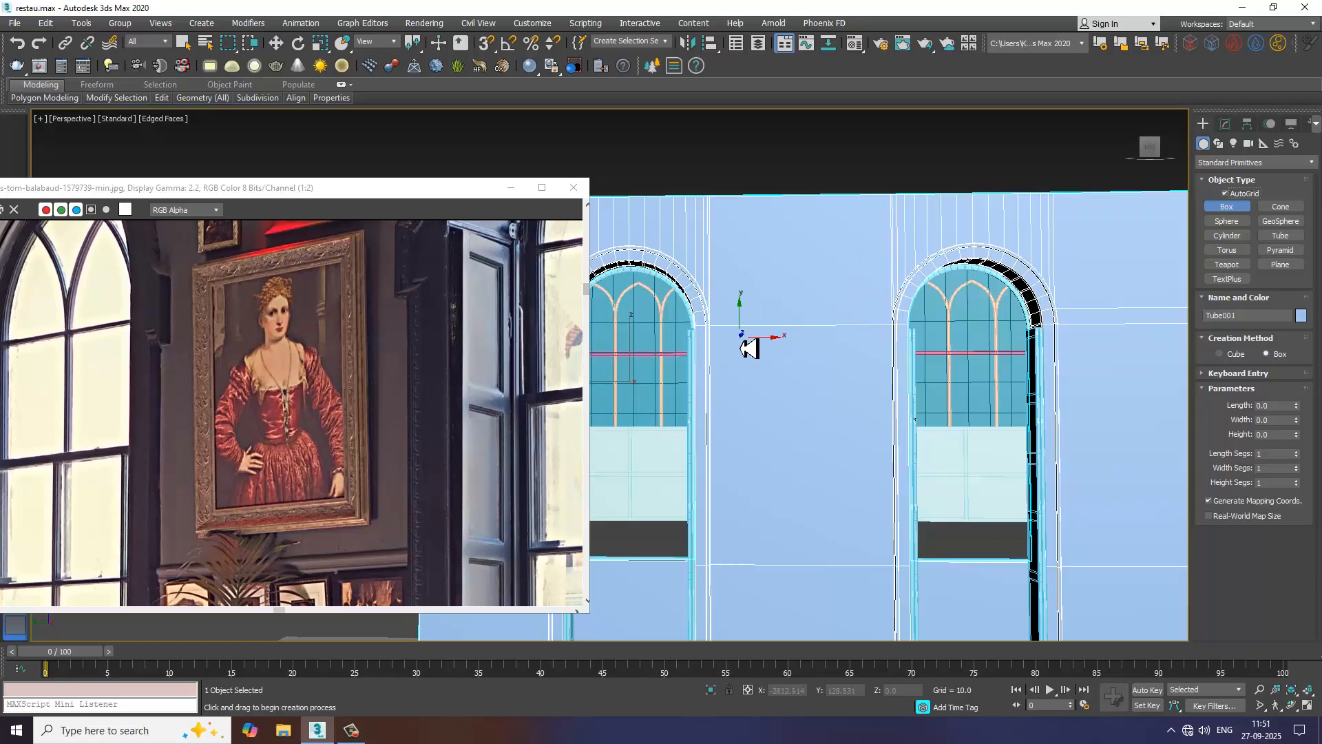
pyautogui.moveTo(742, 338); pyautogui.dragTo(869, 552)
pyautogui.click(862, 530)
pyautogui.rightClick(872, 545)
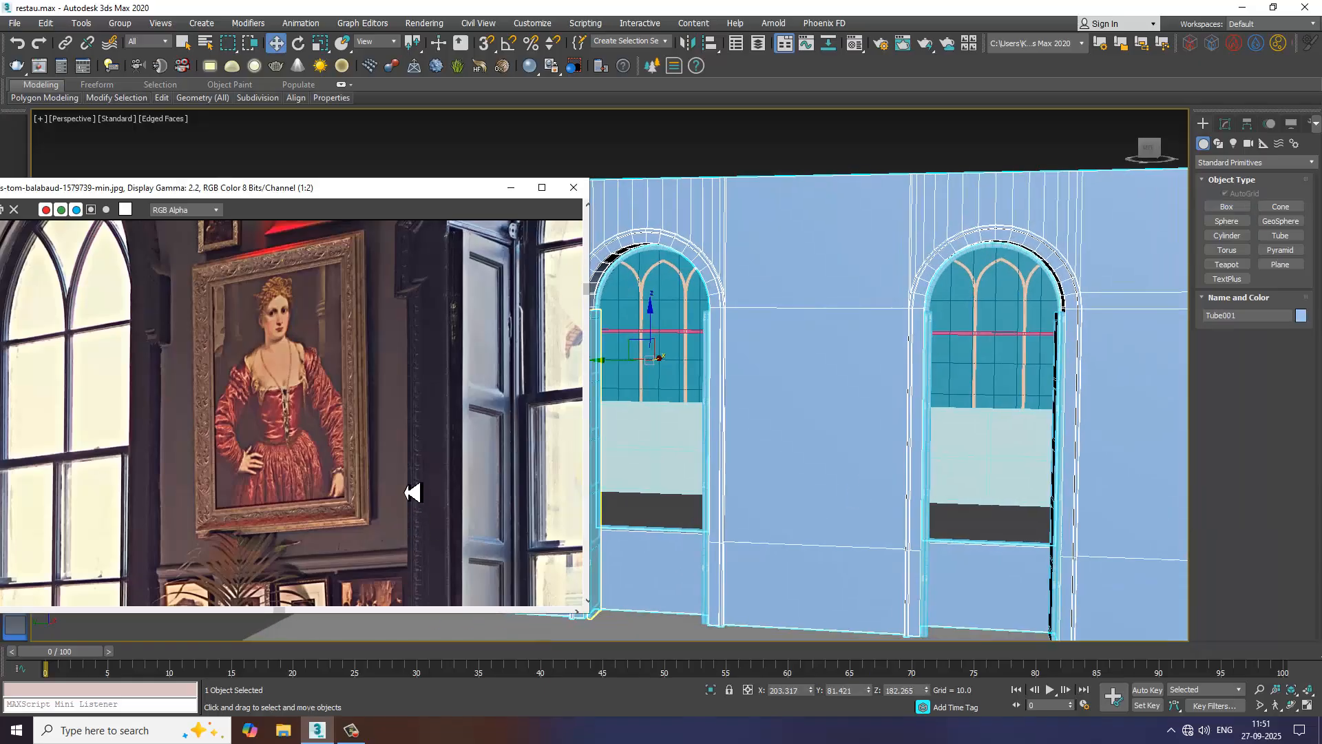
# - Examine the wall section between the windows in the reference photo and compare it with the modelled wall between the arches
pyautogui.scroll(-2, 373, 464)
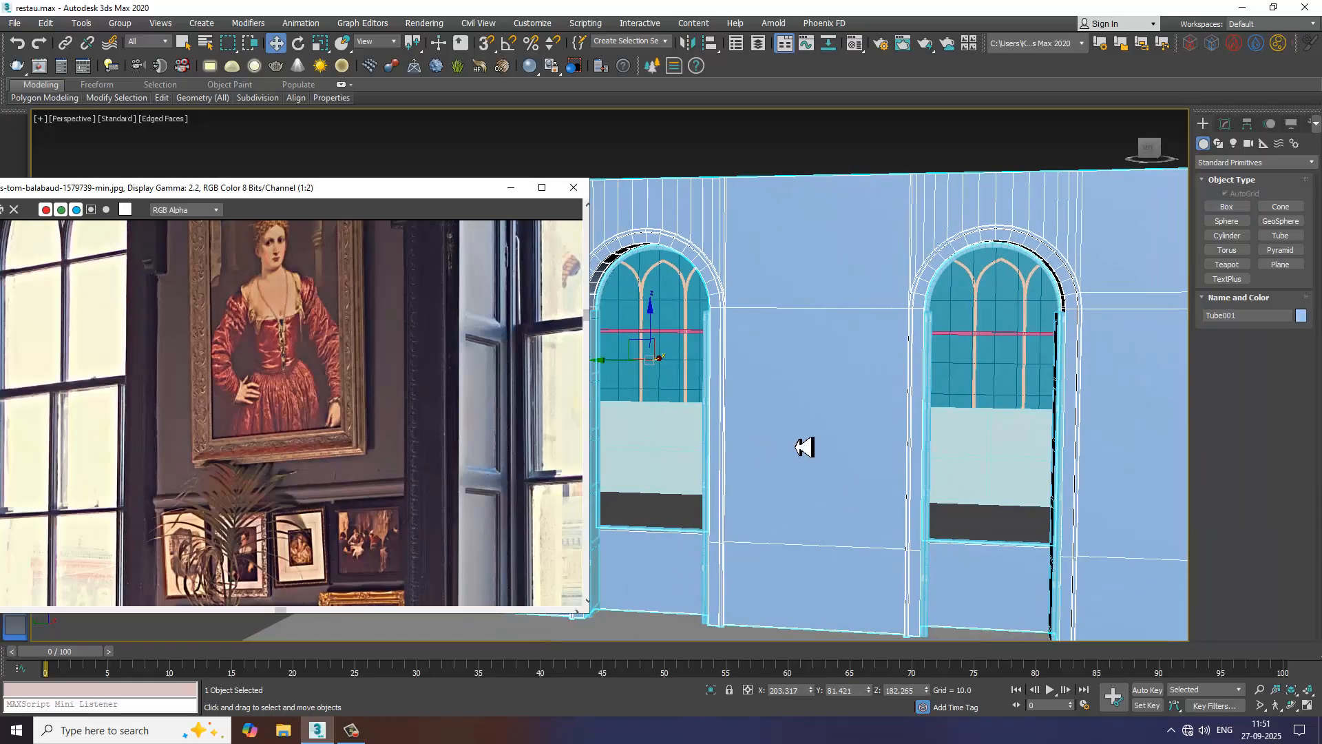
pyautogui.moveTo(788, 434); pyautogui.dragTo(791, 468, button='middle')
pyautogui.moveTo(422, 472); pyautogui.dragTo(420, 497, button='middle')
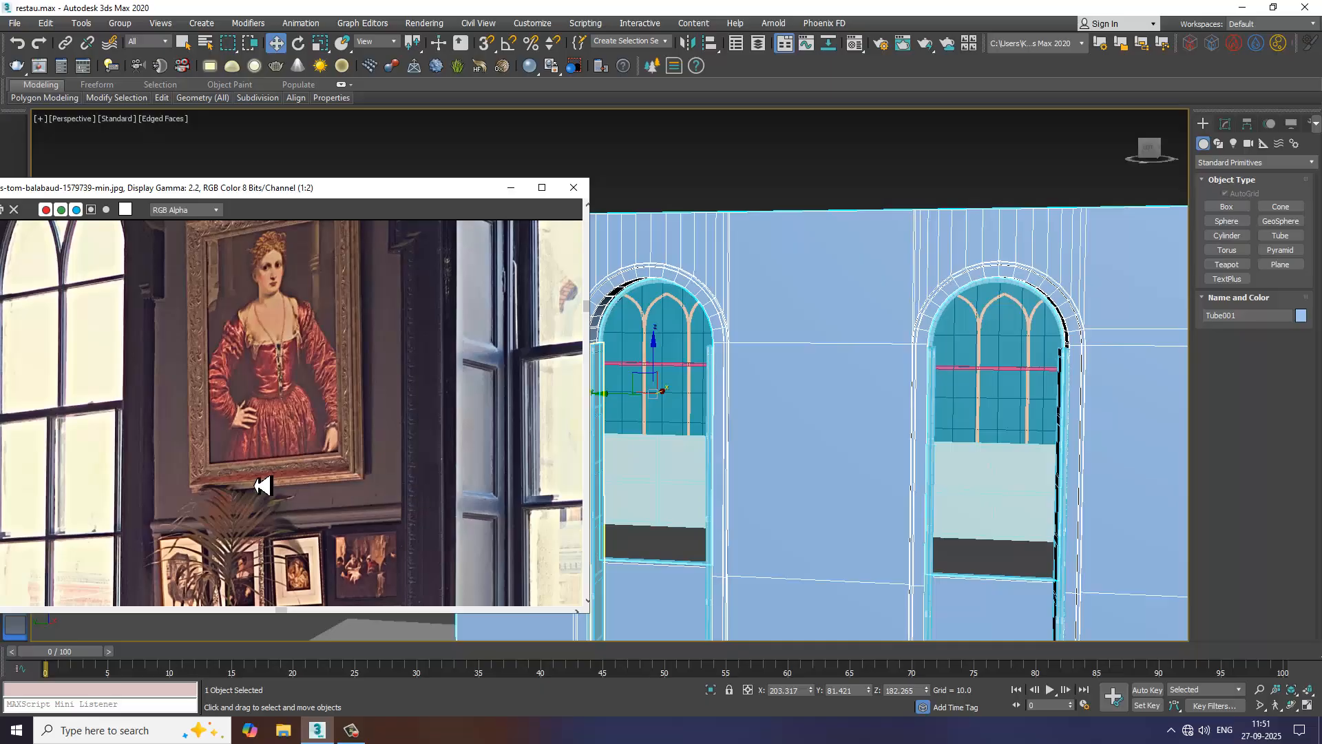
pyautogui.scroll(-1, 263, 485)
pyautogui.scroll(2, 282, 531)
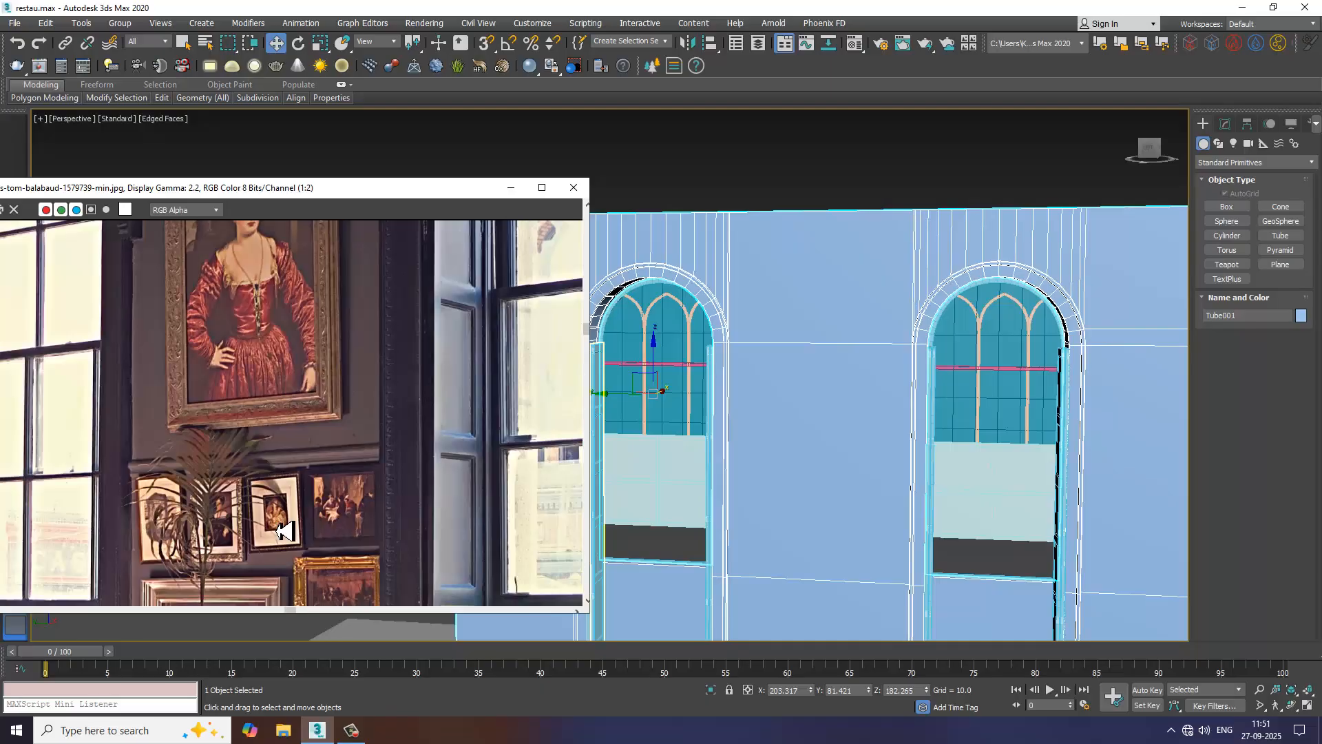
pyautogui.scroll(-1, 277, 505)
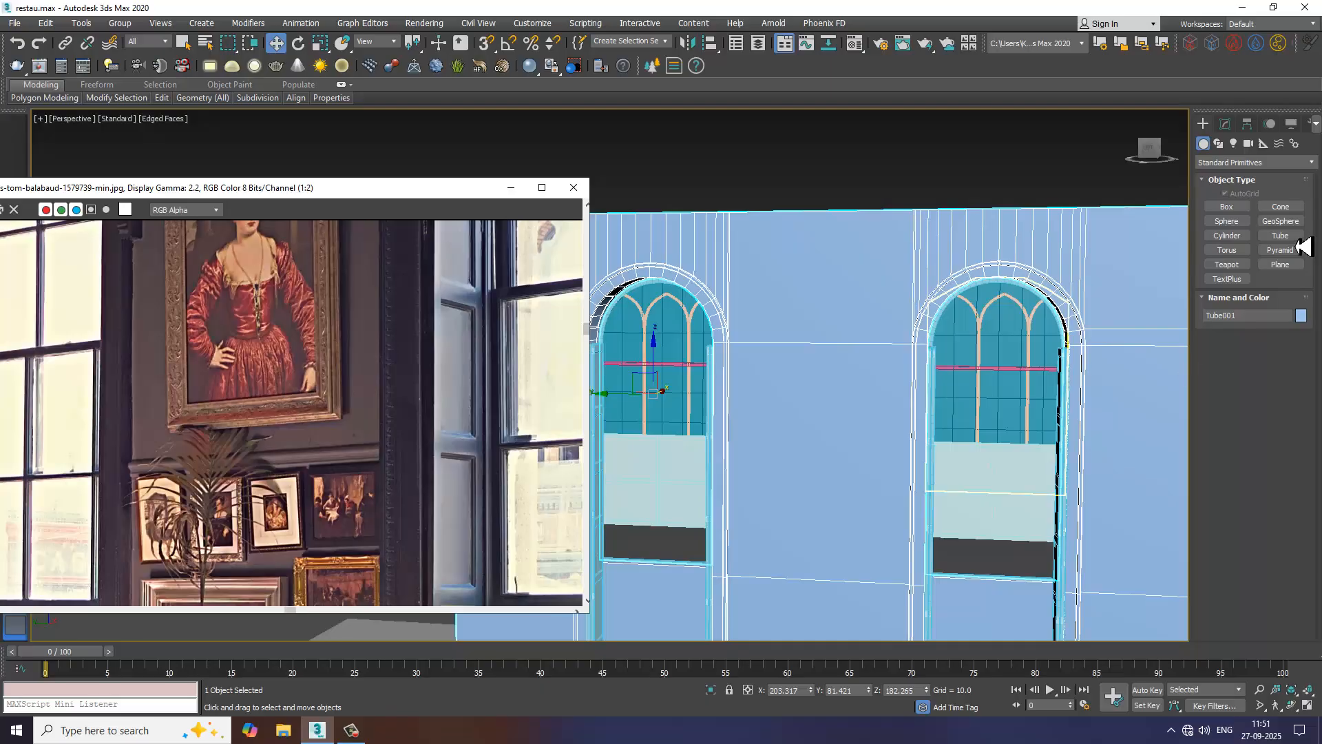
pyautogui.moveTo(884, 476)
pyautogui.keyDown('alt'); pyautogui.mouseDown(button='middle')
pyautogui.moveTo(869, 475)
pyautogui.moveTo(910, 471)
pyautogui.mouseUp(button='middle'); pyautogui.keyUp('alt')
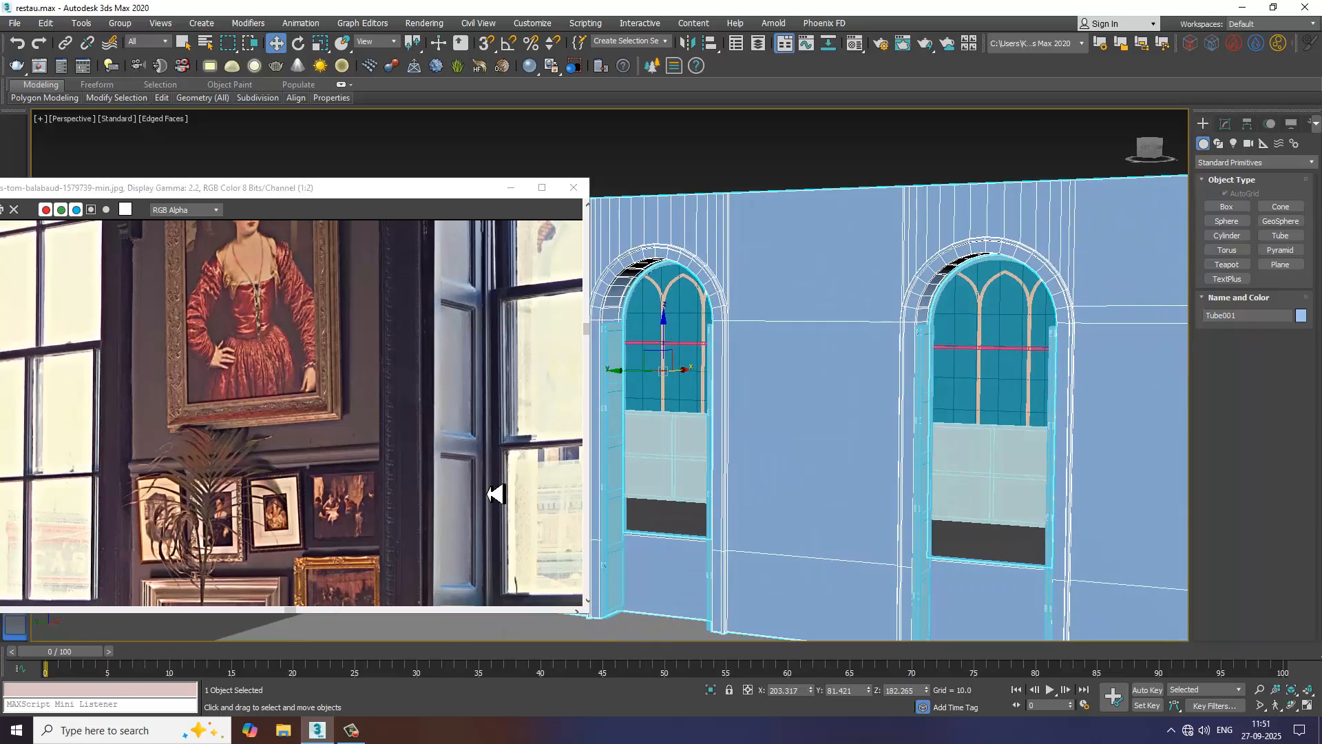
pyautogui.scroll(-1, 405, 417)
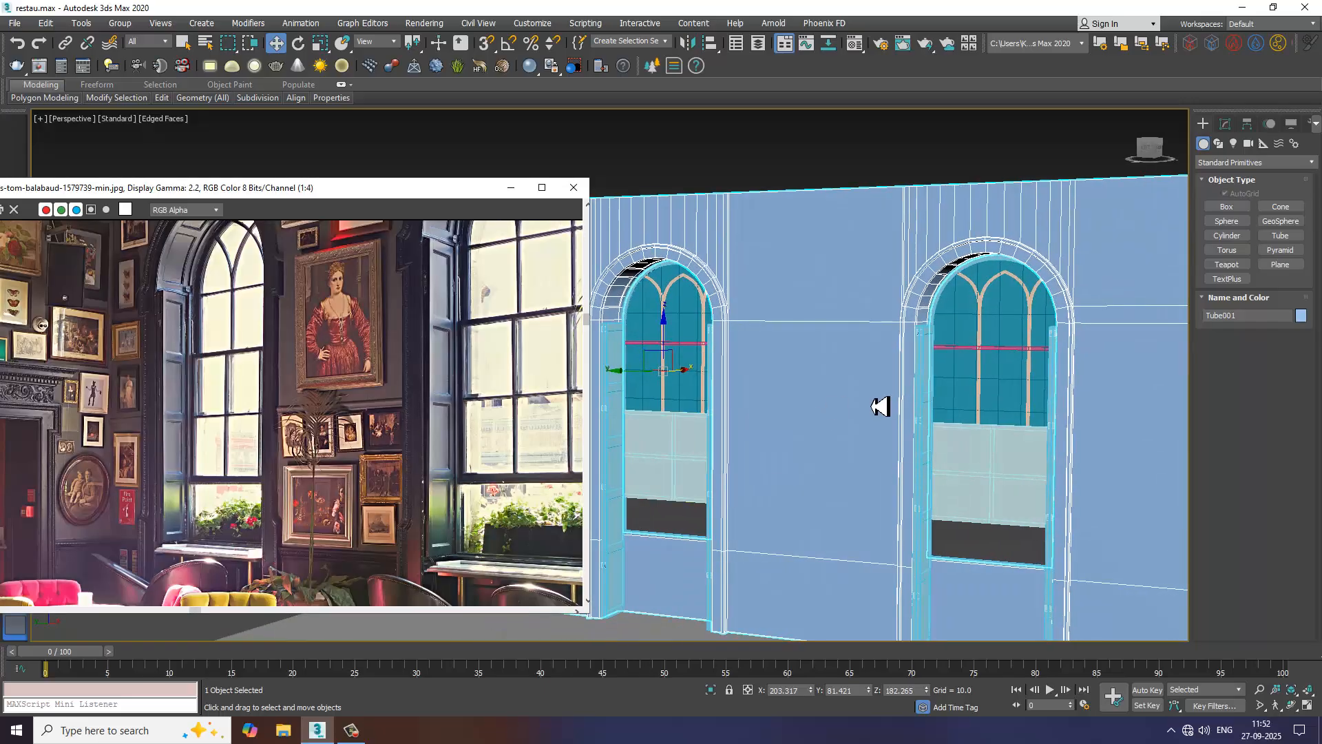
# - Create a cylinder with AutoGrid on the wall between the two arches, radius about 5.5 and height about 132
pyautogui.scroll(5, 854, 434)
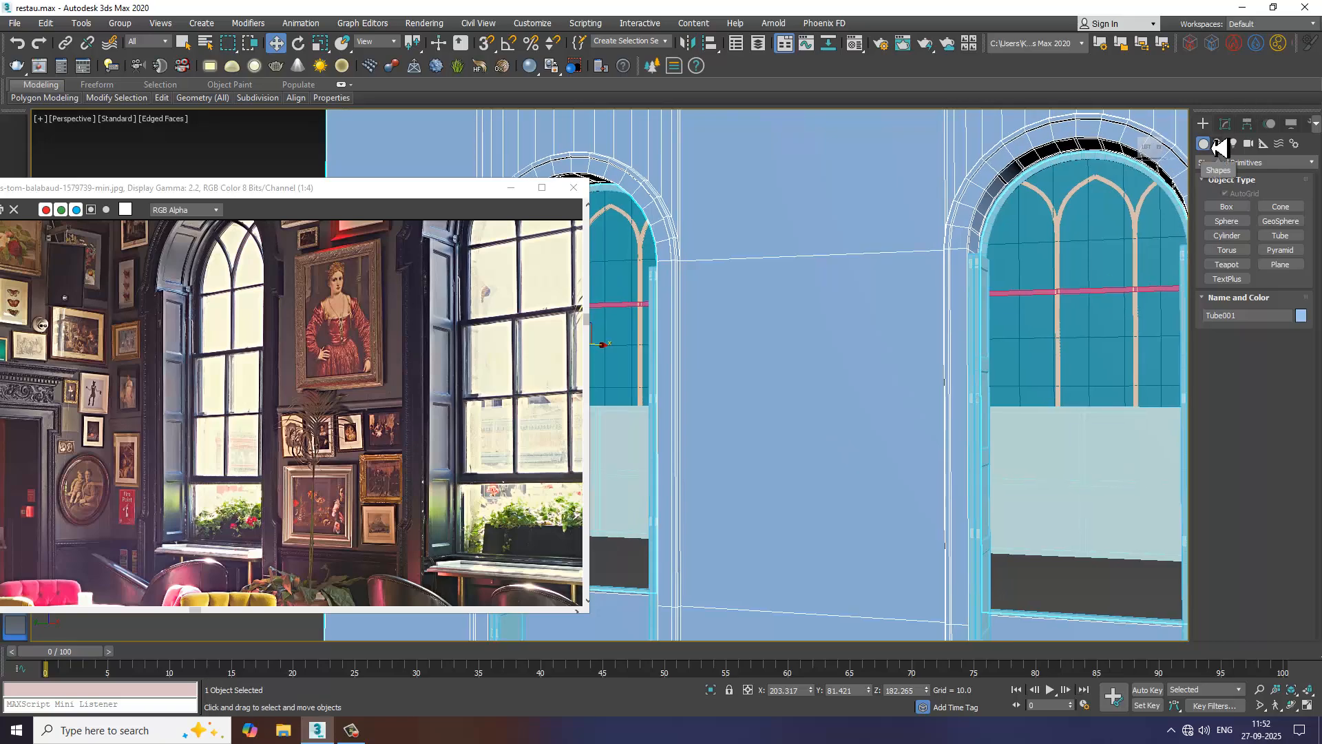
pyautogui.click(1230, 235)
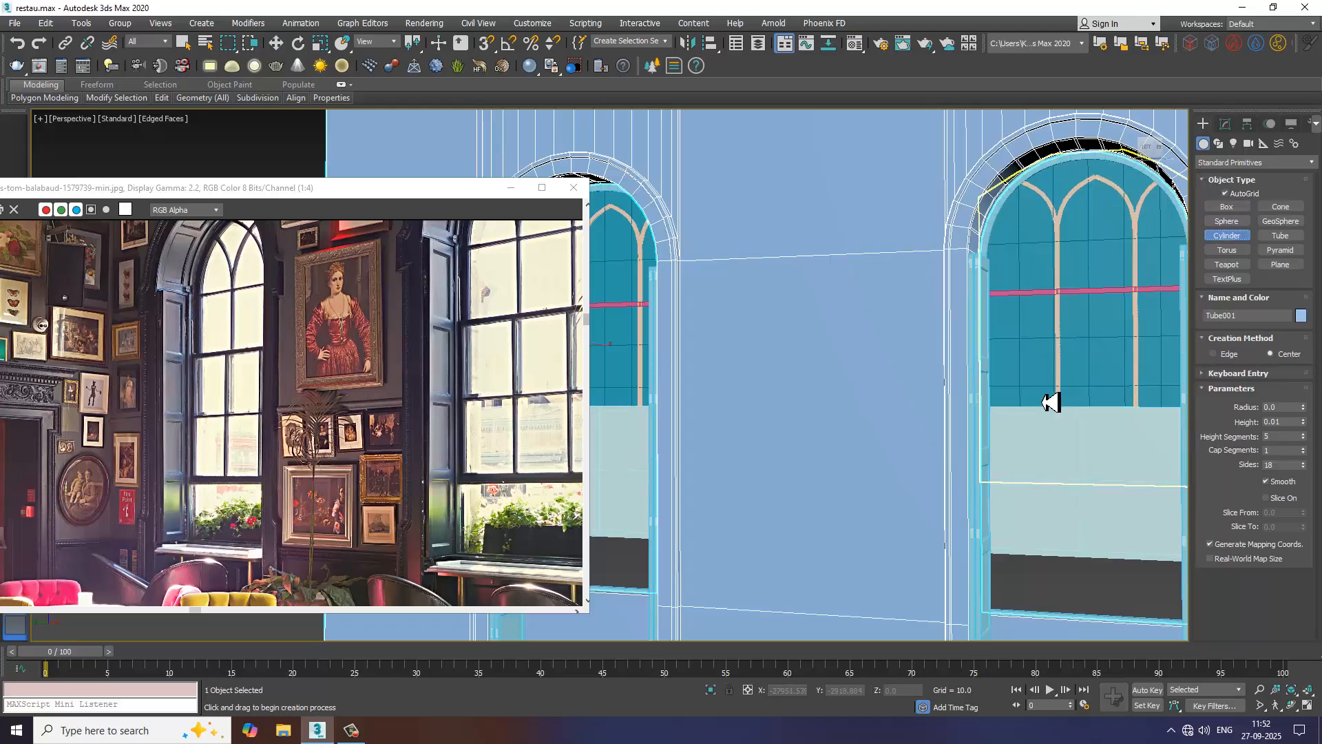
pyautogui.scroll(1, 425, 449)
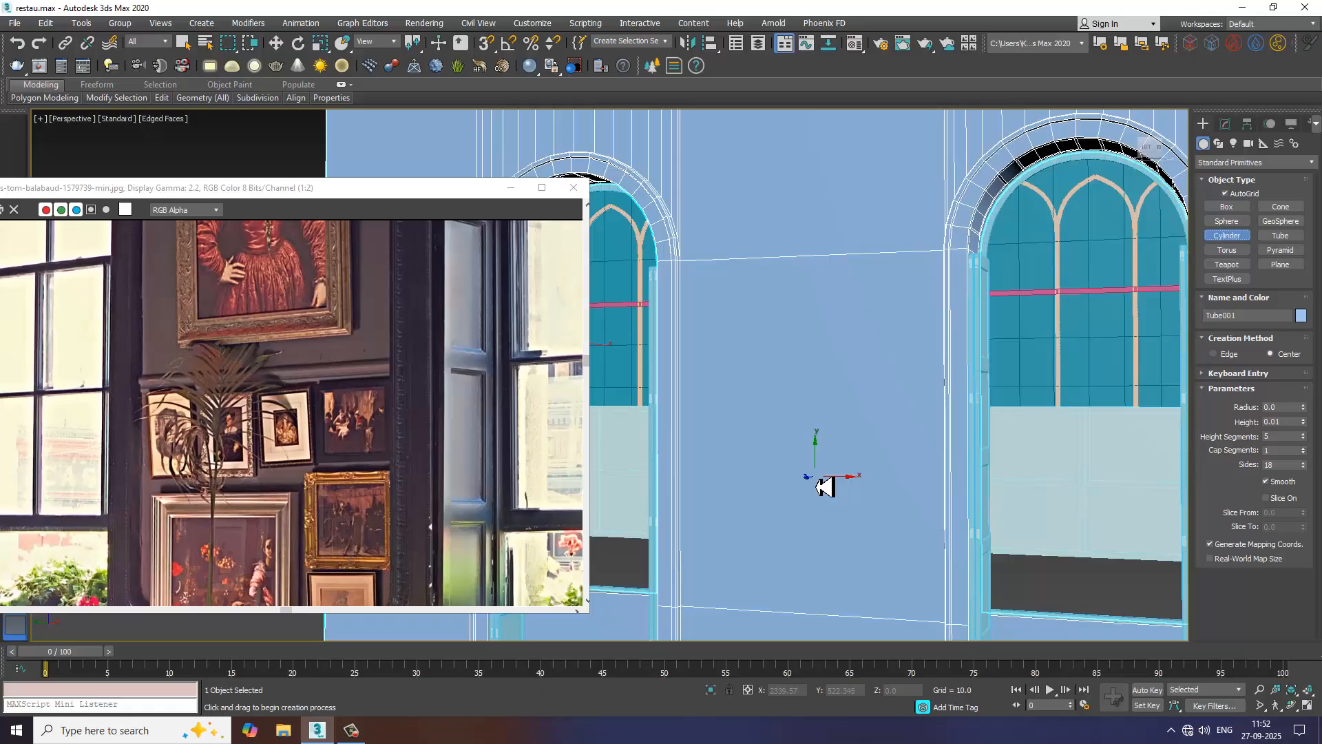
pyautogui.moveTo(817, 477); pyautogui.dragTo(820, 480)
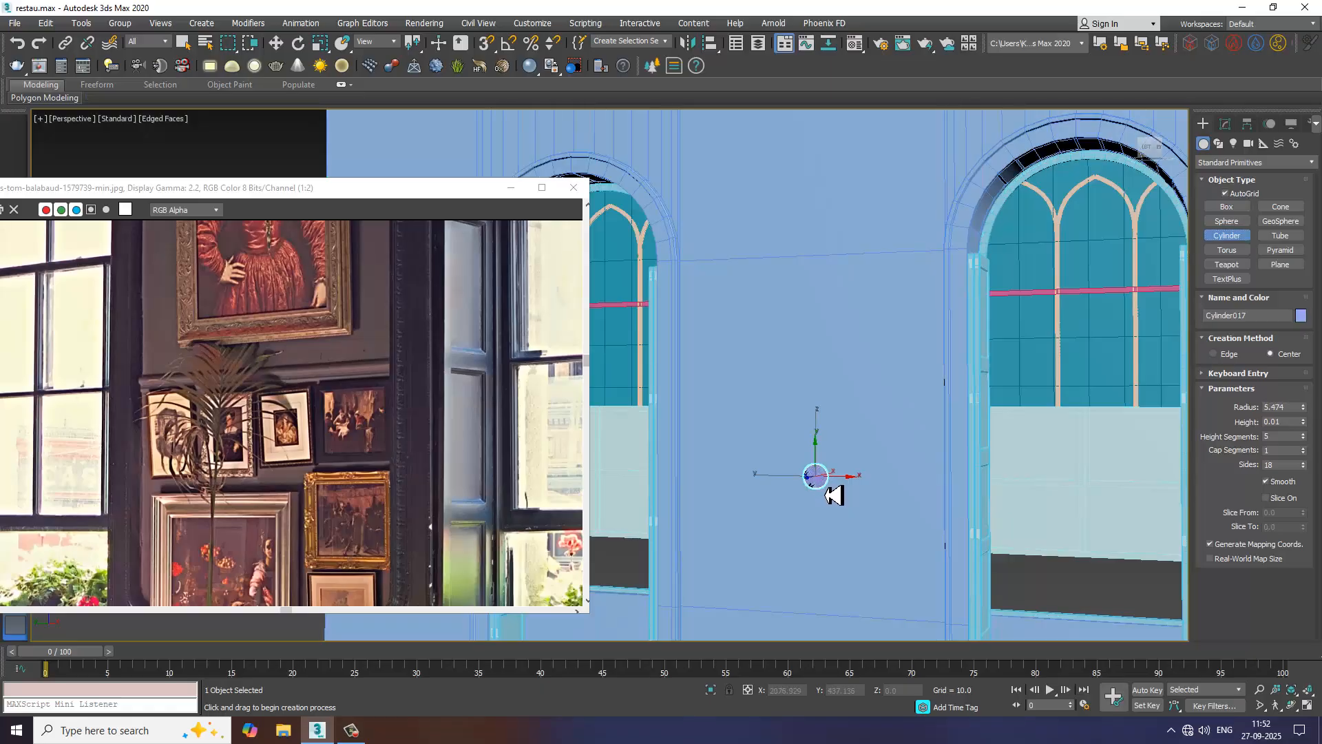
pyautogui.click(546, 118)
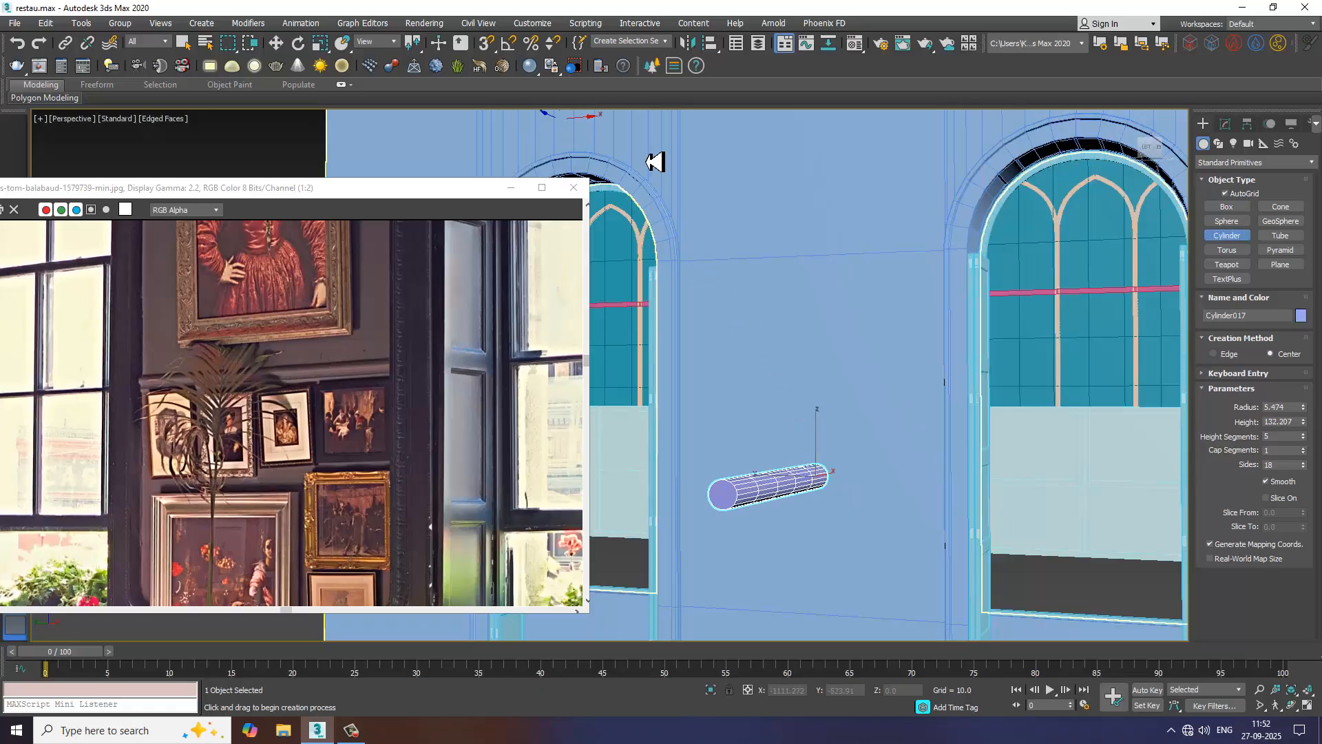
# - Turn on angle snap and rotate the cylinder 90 degrees about the vertical axis so it runs horizontally along the wall
pyautogui.press('w')
pyautogui.keyDown('alt'); pyautogui.moveTo(861, 502); pyautogui.dragTo(826, 472, button='middle'); pyautogui.keyUp('alt')
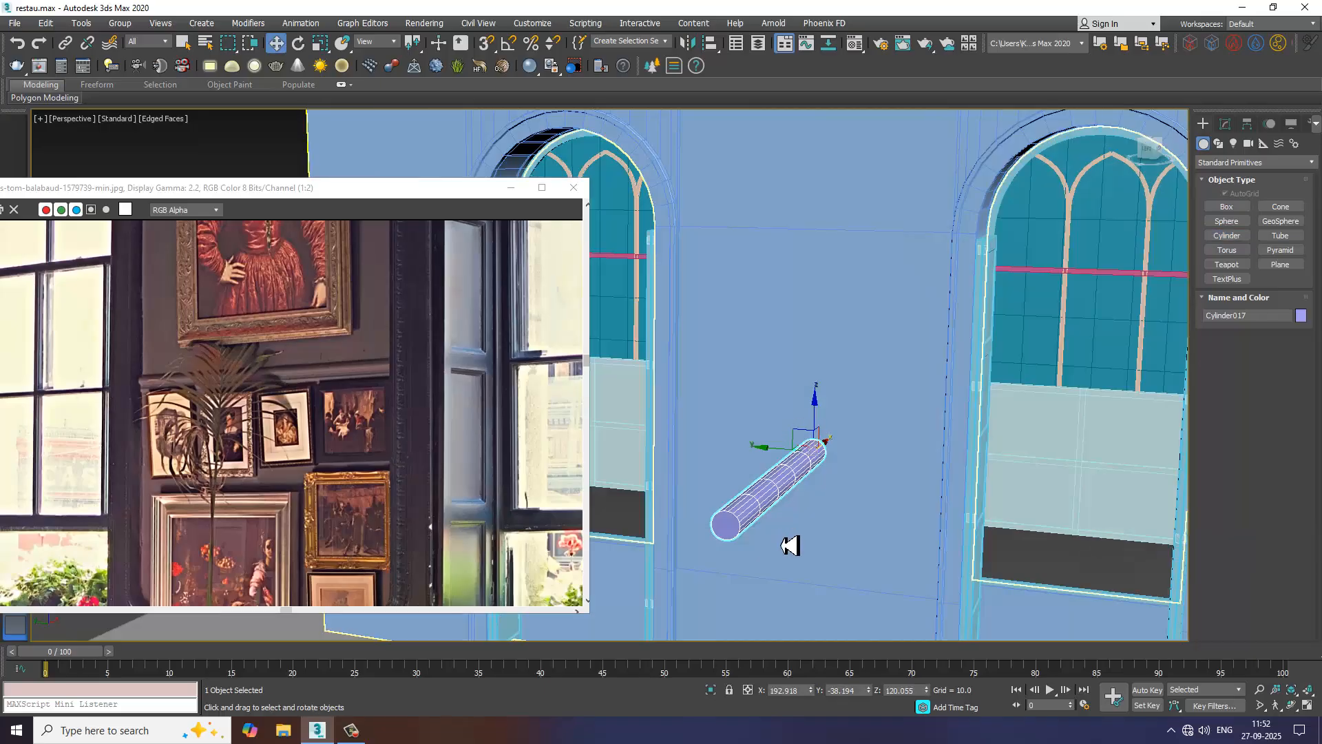
pyautogui.press('e')
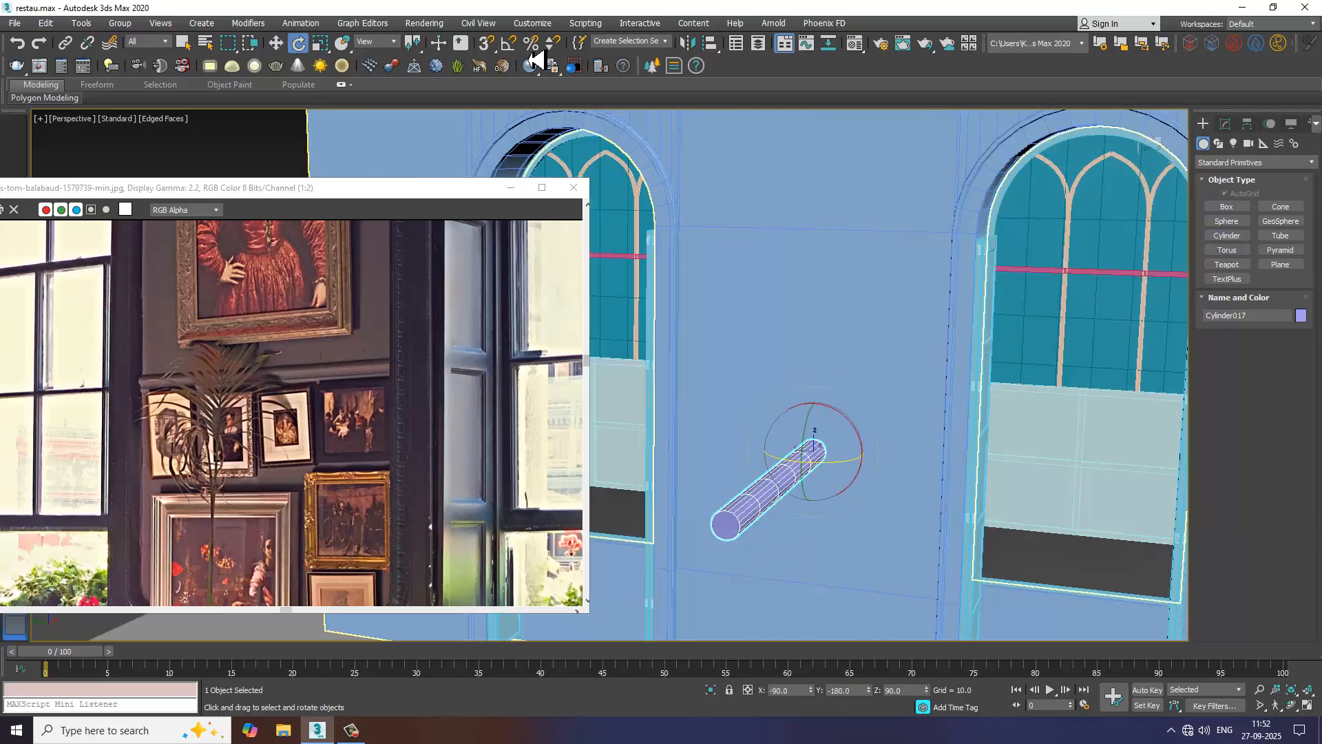
pyautogui.click(509, 43)
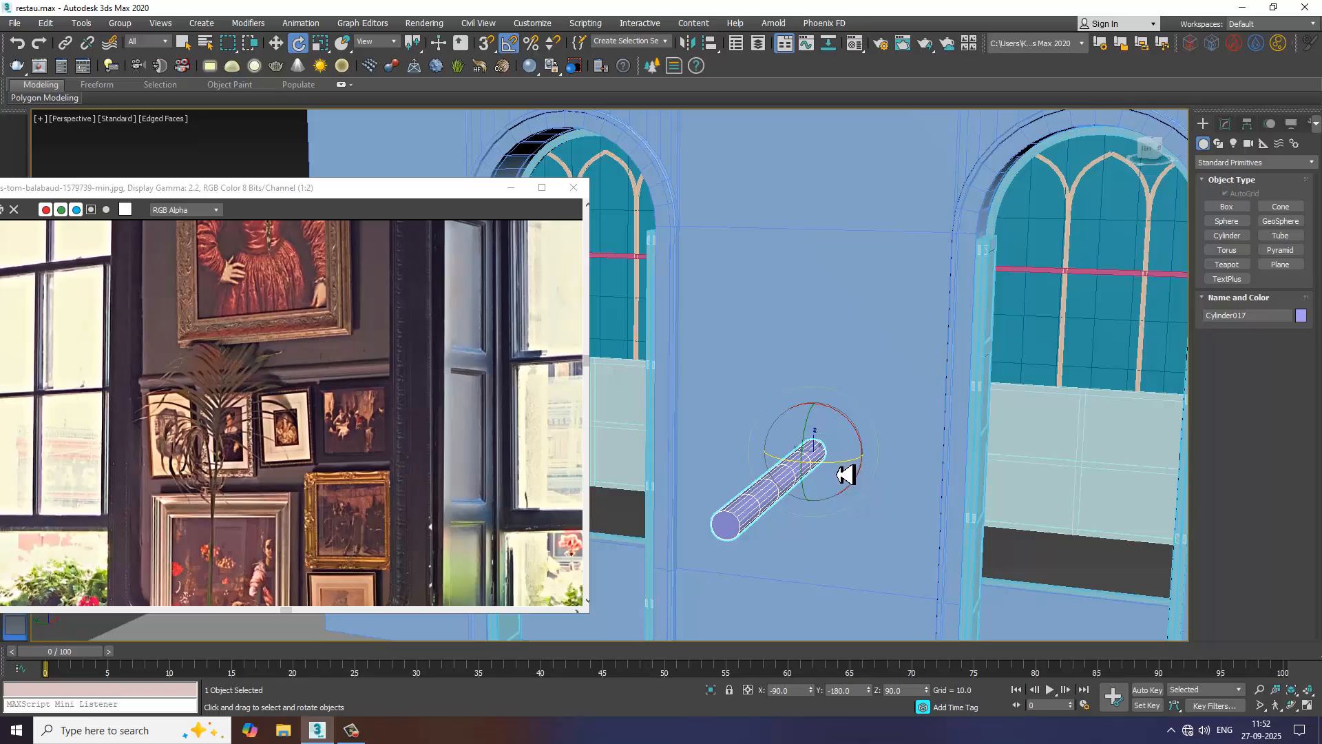
pyautogui.moveTo(845, 475); pyautogui.dragTo(851, 473)
pyautogui.press('w')
pyautogui.keyDown('alt'); pyautogui.moveTo(852, 472); pyautogui.dragTo(906, 422, button='middle'); pyautogui.keyUp('alt')
# - Reduce the cylinder's radius to 3.613
pyautogui.click(1226, 123)
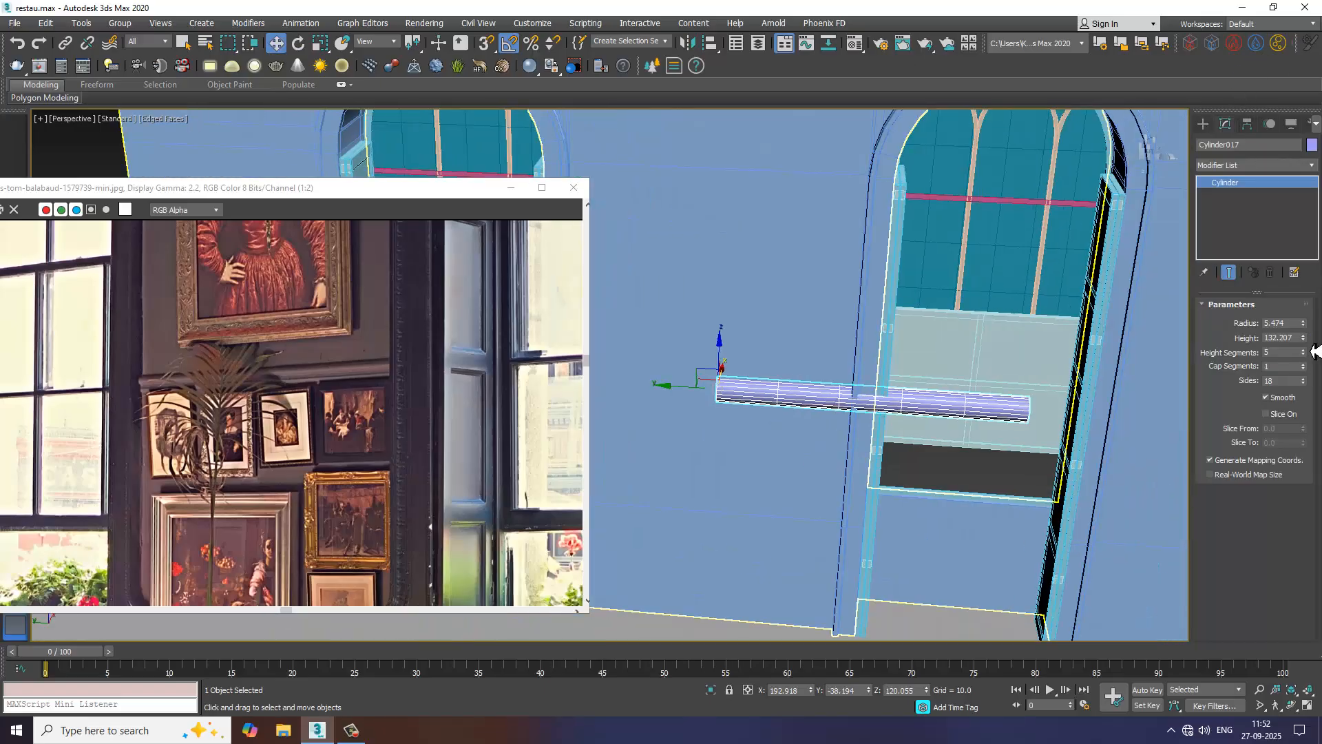
pyautogui.moveTo(1303, 323); pyautogui.dragTo(1309, 351)
pyautogui.moveTo(877, 404); pyautogui.dragTo(964, 420, button='middle')
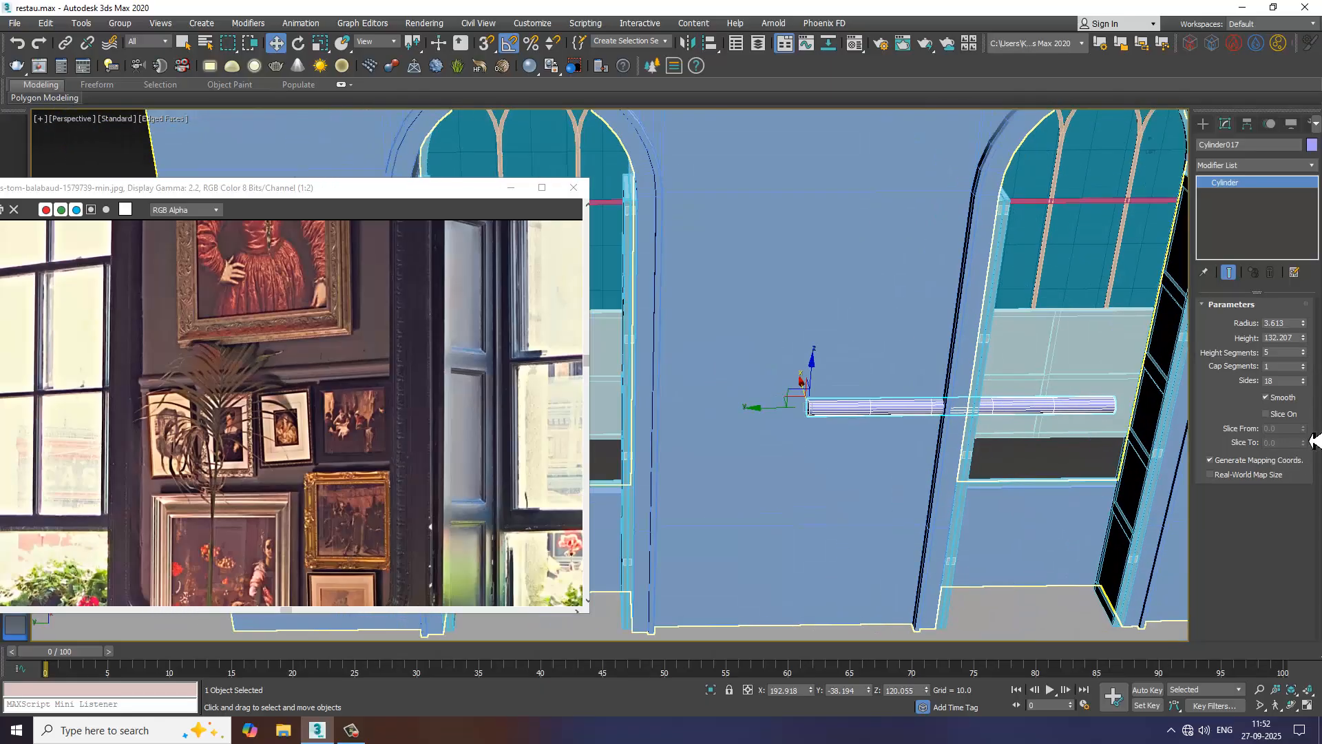
# - Turn on slicing for the cylinder, isolate it, and set Slice From to 180 to make it a half cylinder
pyautogui.click(1285, 414)
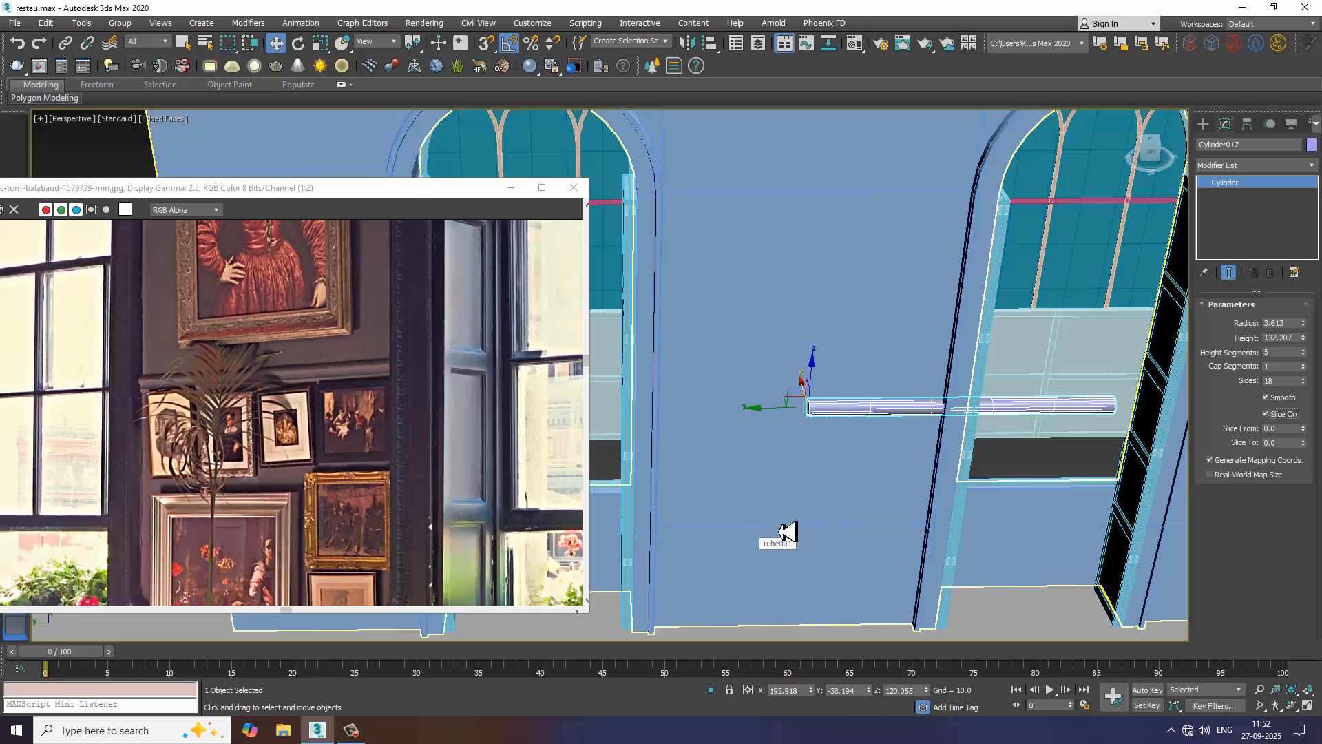
pyautogui.keyDown('alt'); pyautogui.moveTo(783, 531); pyautogui.dragTo(808, 448, button='middle'); pyautogui.keyUp('alt')
pyautogui.scroll(3, 846, 529)
pyautogui.hotkey('alt', 'q')
pyautogui.moveTo(807, 448); pyautogui.dragTo(991, 432, button='middle')
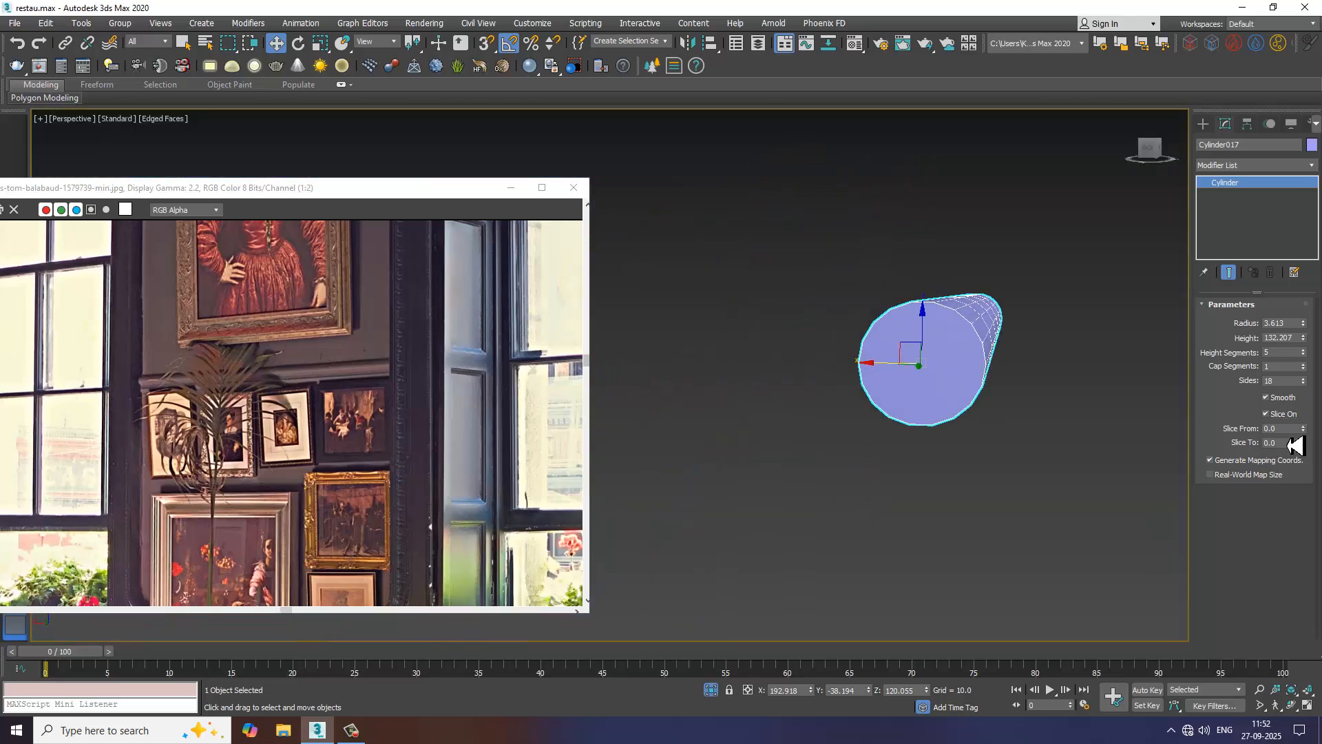
pyautogui.moveTo(1303, 429); pyautogui.dragTo(1304, 210)
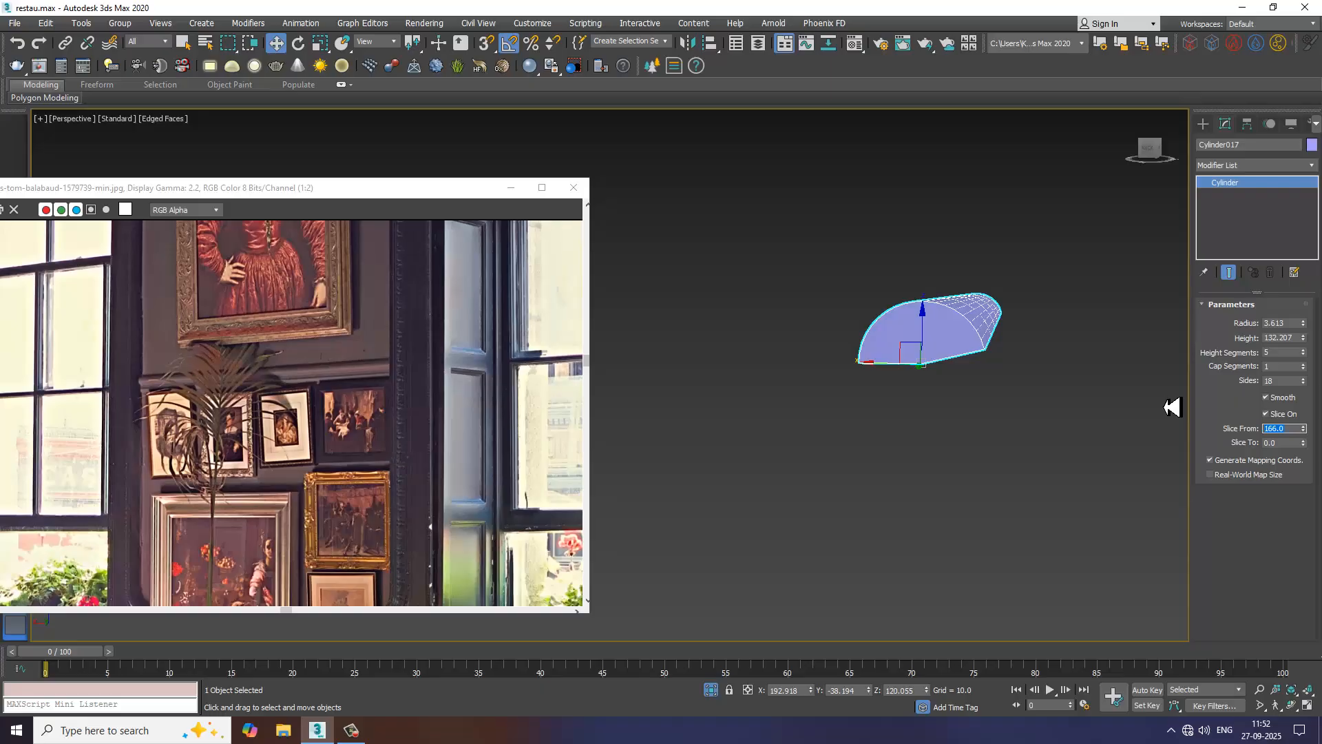
pyautogui.press('Return')
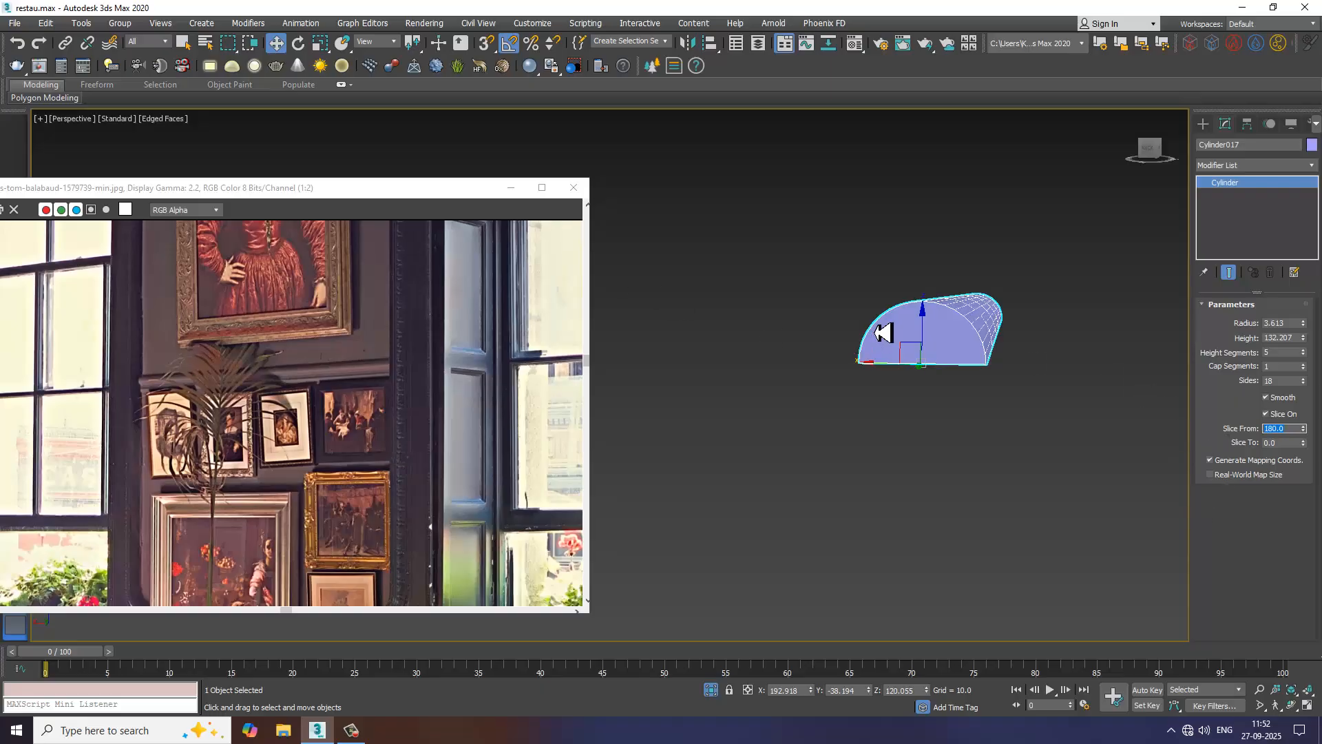
# - Rotate the half cylinder 90 degrees around its length so the flat side faces the wall, and end isolation
pyautogui.press('e')
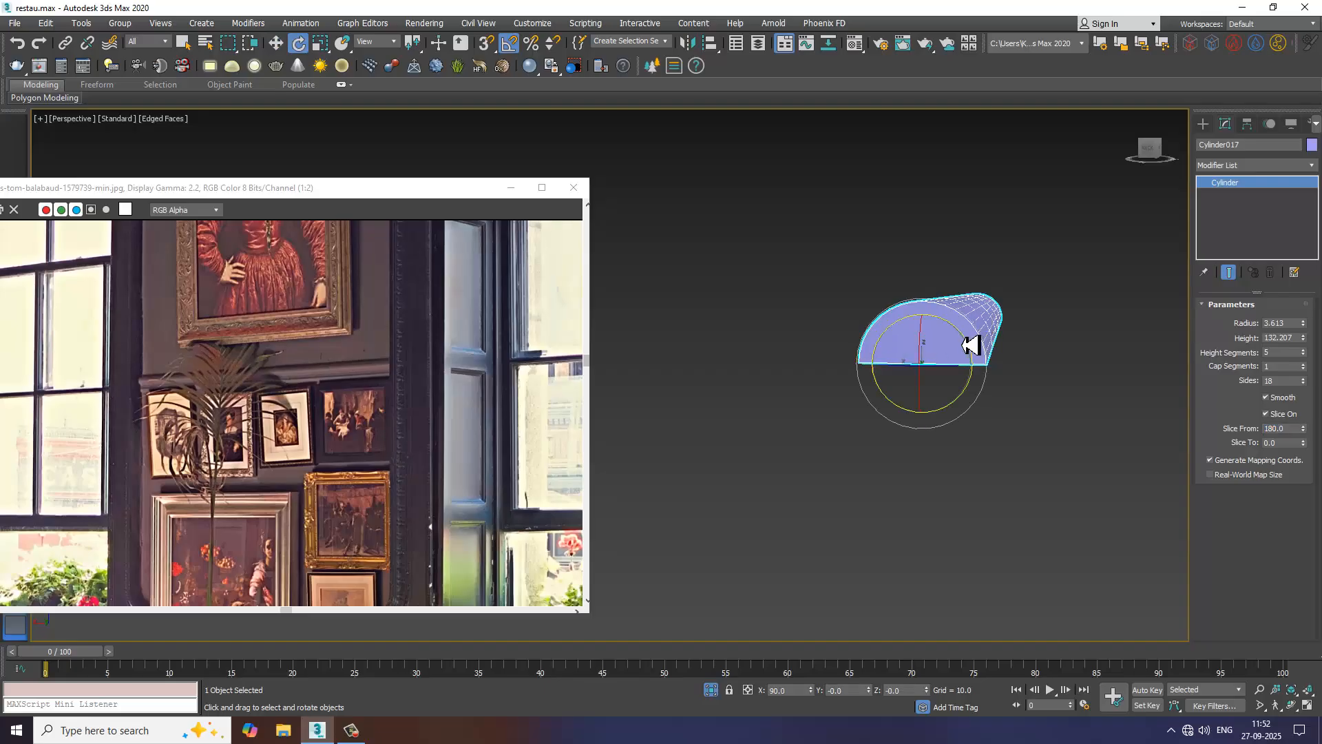
pyautogui.moveTo(971, 346); pyautogui.dragTo(924, 378)
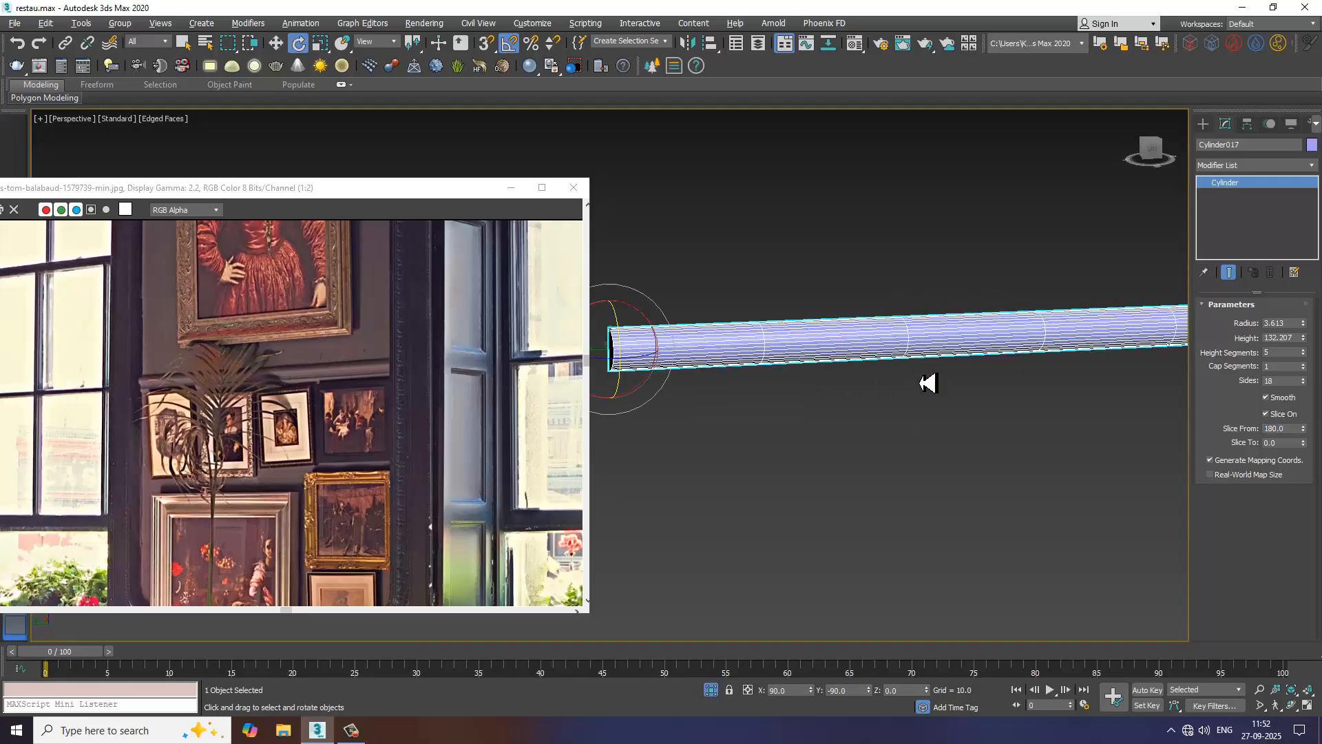
pyautogui.rightClick(933, 249)
pyautogui.click(968, 127)
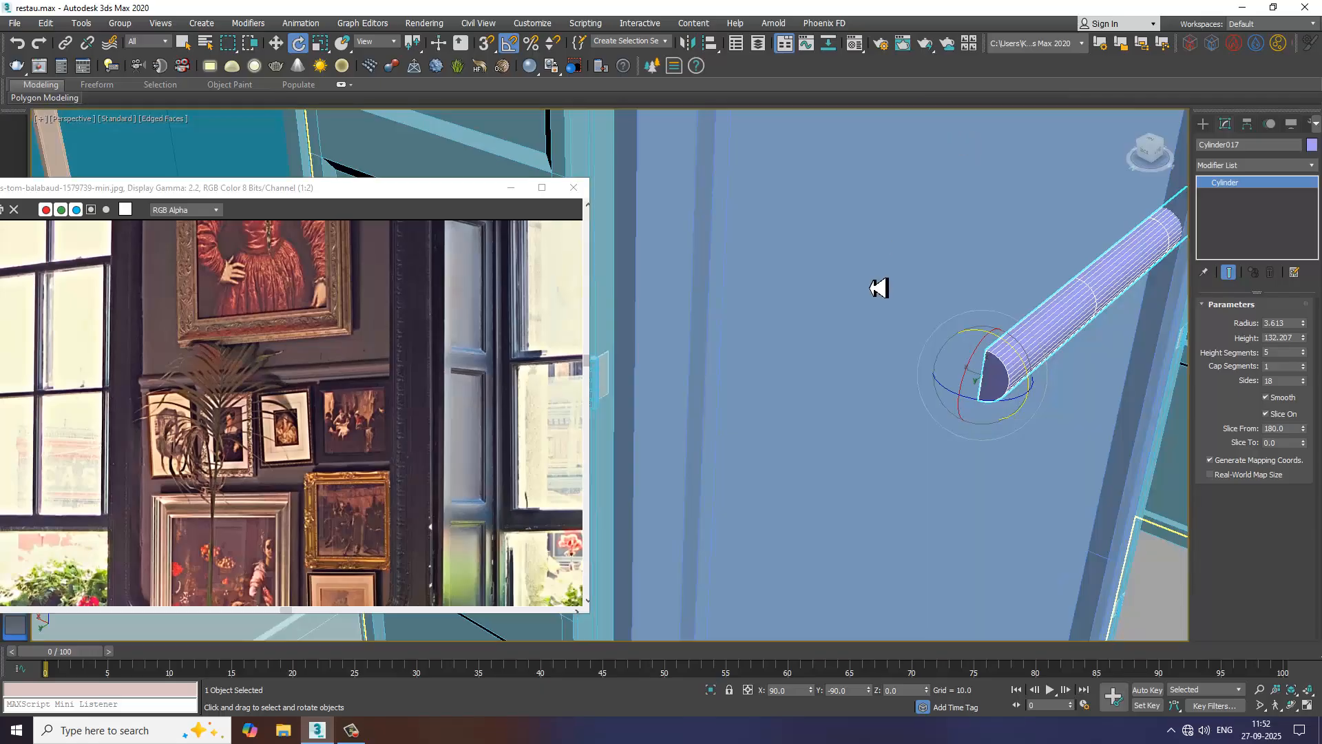
# - Move the half cylinder along the wall's Y axis to about 33.6, with its starting end at the adjacent window's trim
pyautogui.moveTo(858, 283); pyautogui.dragTo(923, 310, button='middle')
pyautogui.scroll(5, 924, 310)
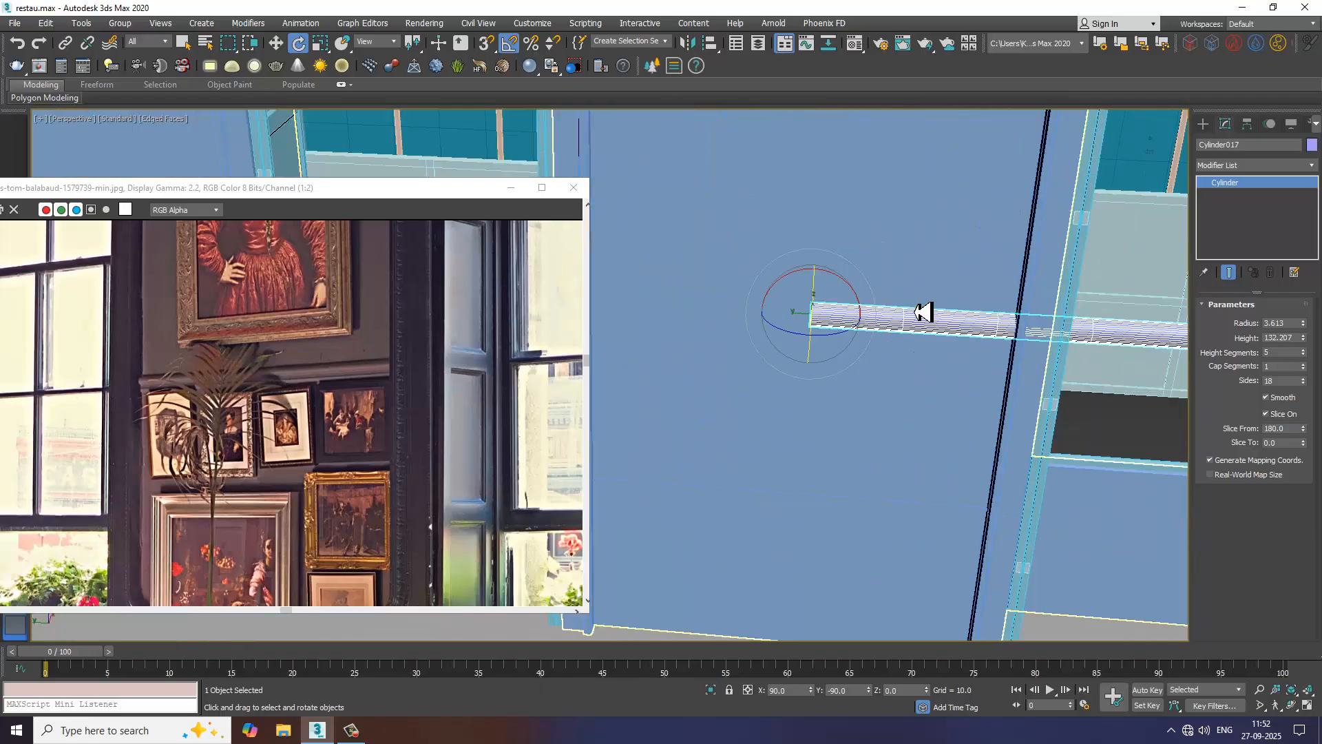
pyautogui.press('w')
pyautogui.moveTo(790, 323); pyautogui.dragTo(546, 312)
pyautogui.moveTo(757, 339); pyautogui.dragTo(930, 416, button='middle')
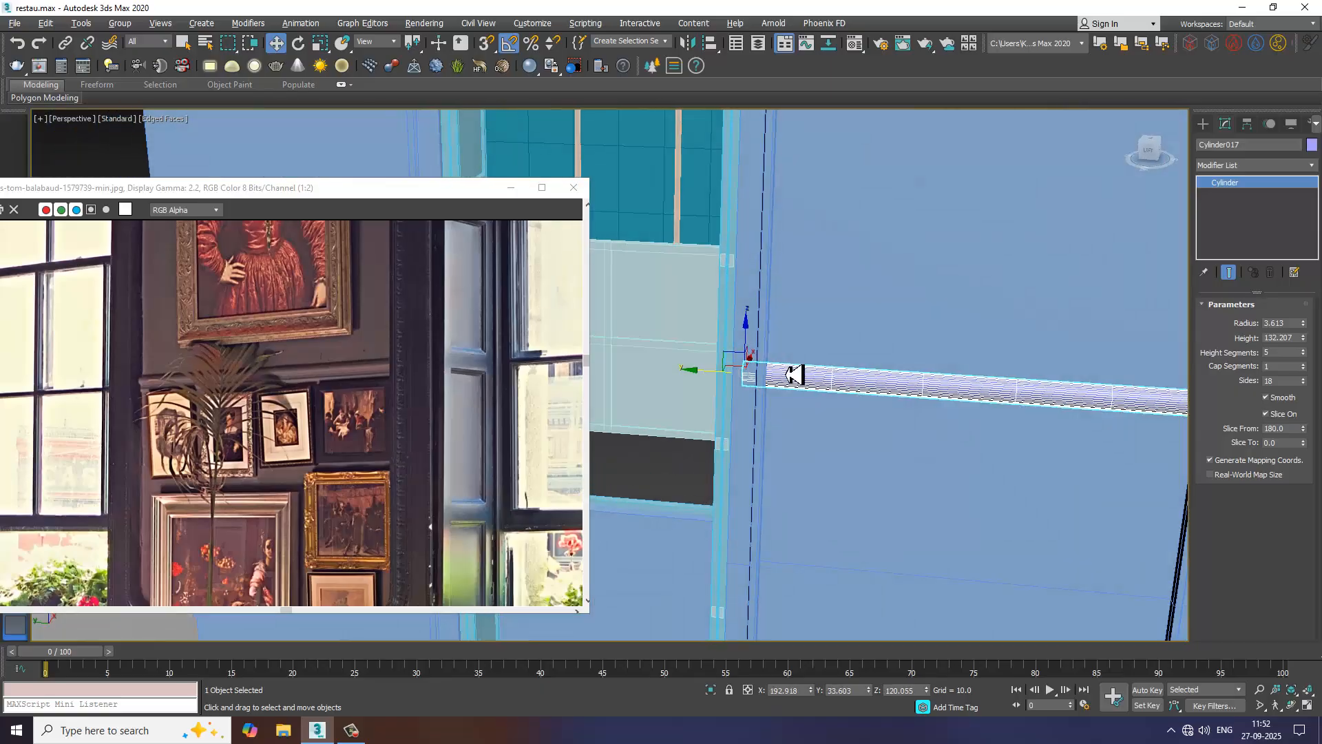
# - Shorten the half cylinder to a height of 121.63 and shift it to Y 28.607 so it fits between the window trims
pyautogui.moveTo(1166, 398); pyautogui.dragTo(1091, 386, button='middle')
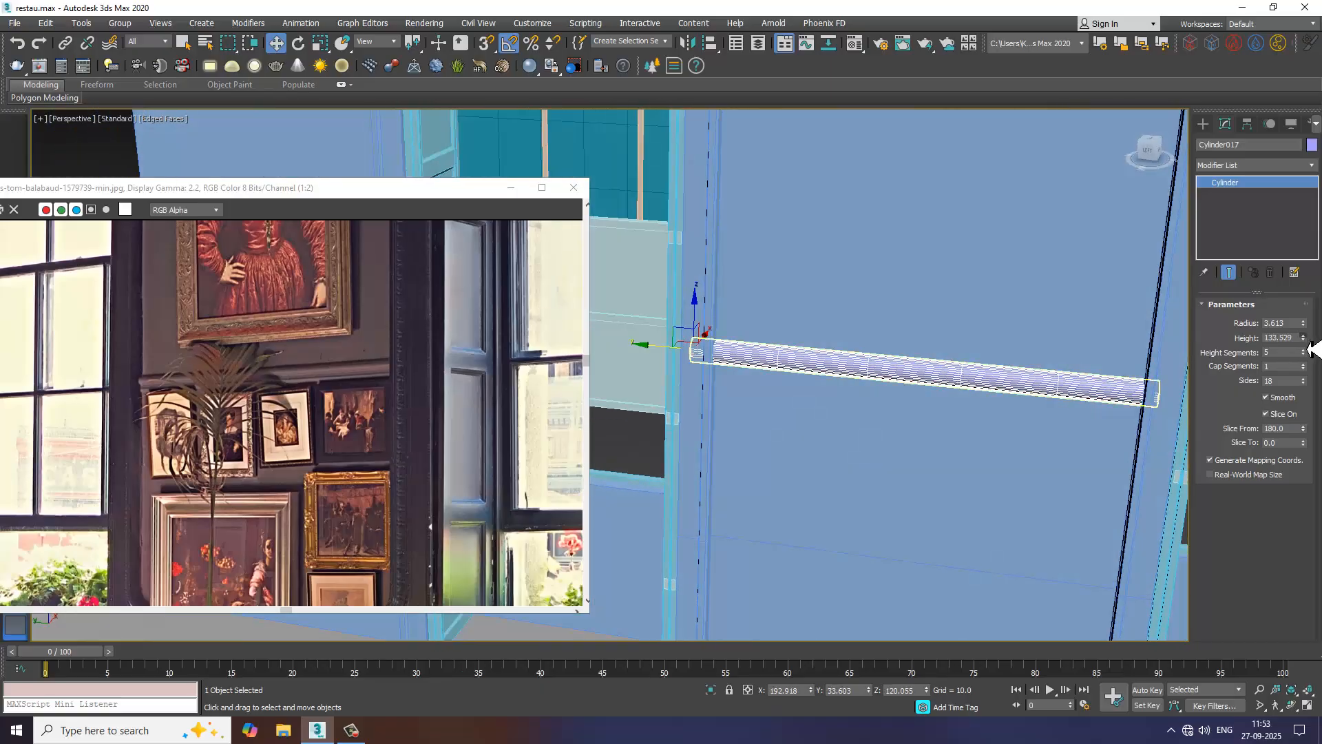
pyautogui.moveTo(1310, 351); pyautogui.dragTo(1311, 351)
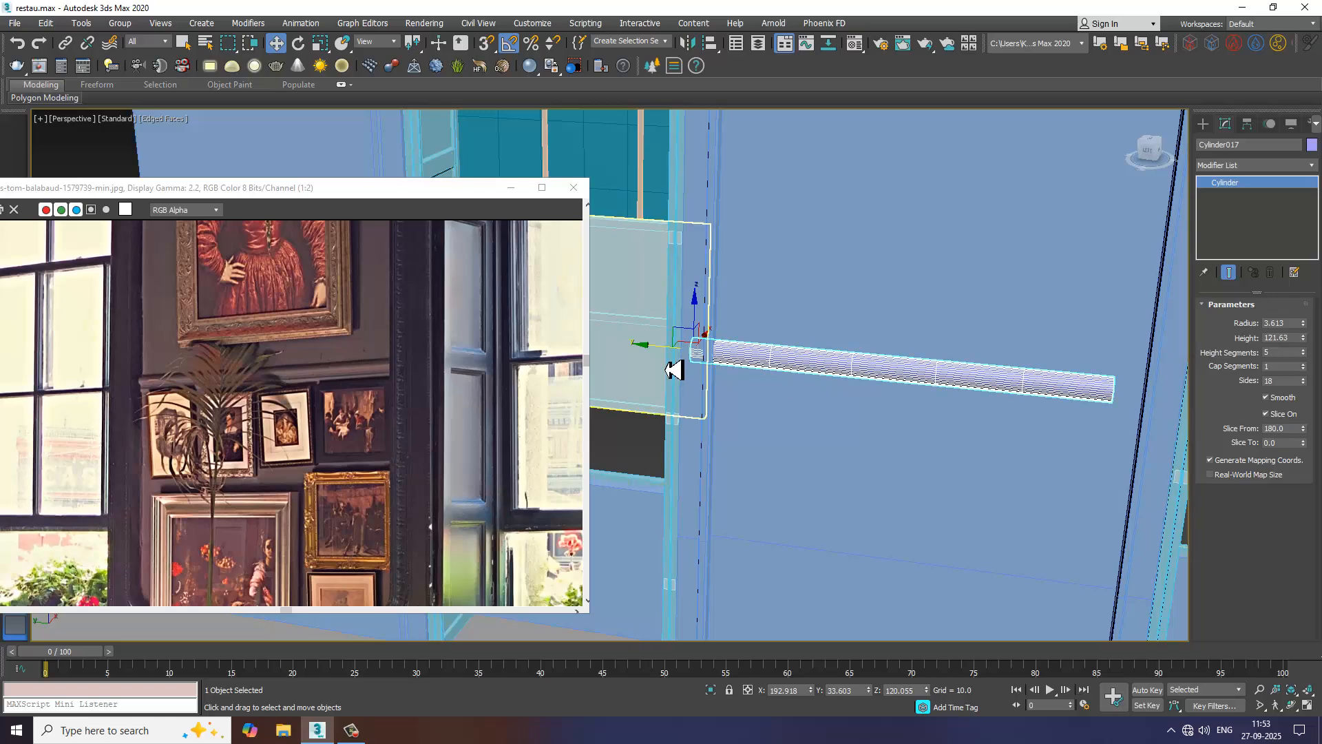
pyautogui.moveTo(675, 358); pyautogui.dragTo(691, 365)
pyautogui.keyDown('alt'); pyautogui.moveTo(1160, 428); pyautogui.dragTo(1170, 426, button='middle'); pyautogui.keyUp('alt')
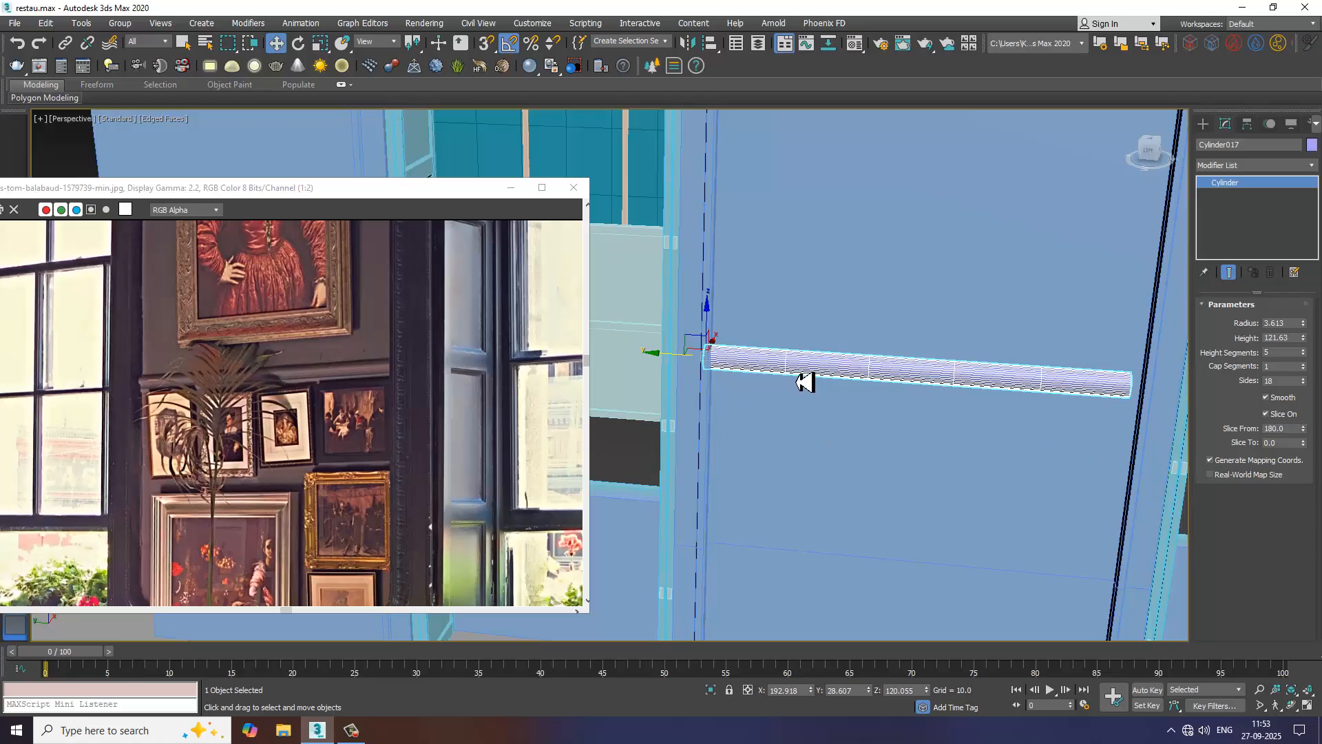
pyautogui.scroll(-4, 933, 372)
pyautogui.moveTo(932, 372)
pyautogui.keyDown('alt'); pyautogui.mouseDown(button='middle')
pyautogui.moveTo(865, 375)
pyautogui.moveTo(944, 381)
pyautogui.mouseUp(button='middle'); pyautogui.keyUp('alt')
pyautogui.scroll(4, 945, 381)
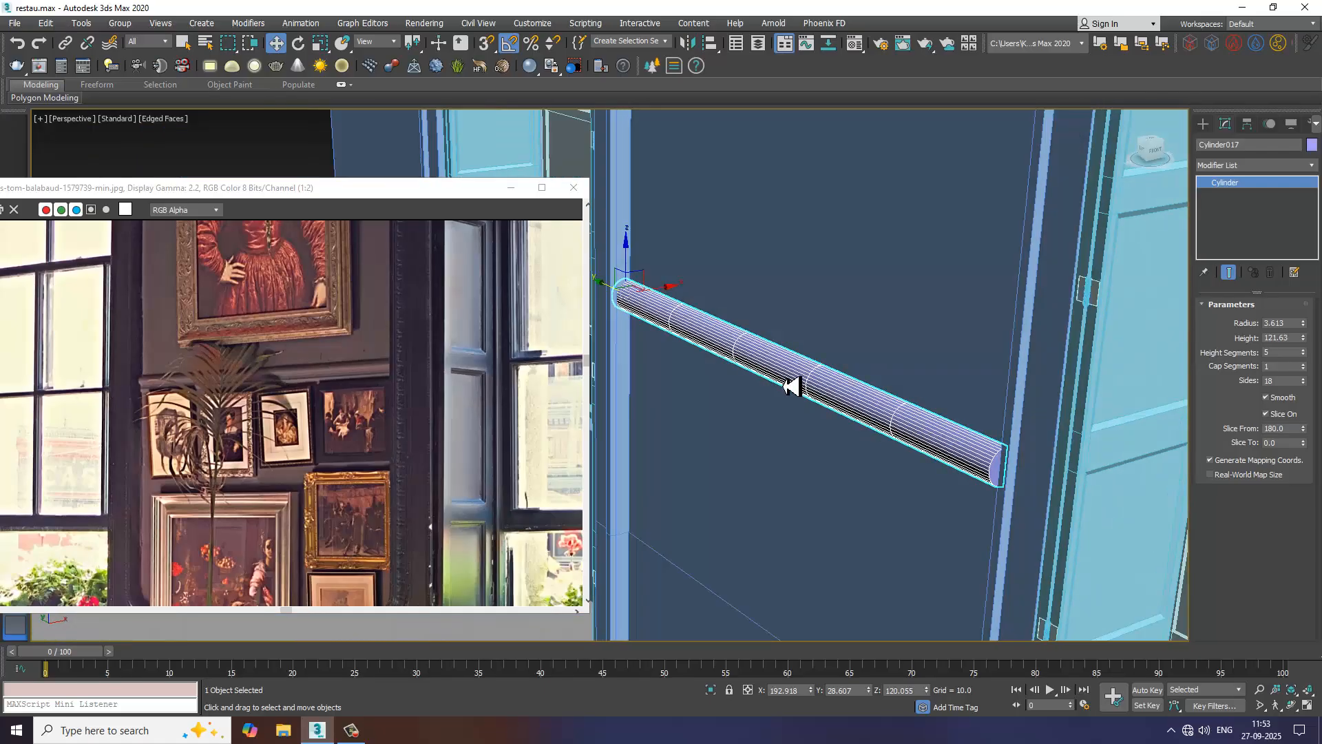
# - Move the half cylinder out from the wall by 2.134 along X to 195.052
pyautogui.click(678, 305)
pyautogui.hotkey('ctrl', 'z')
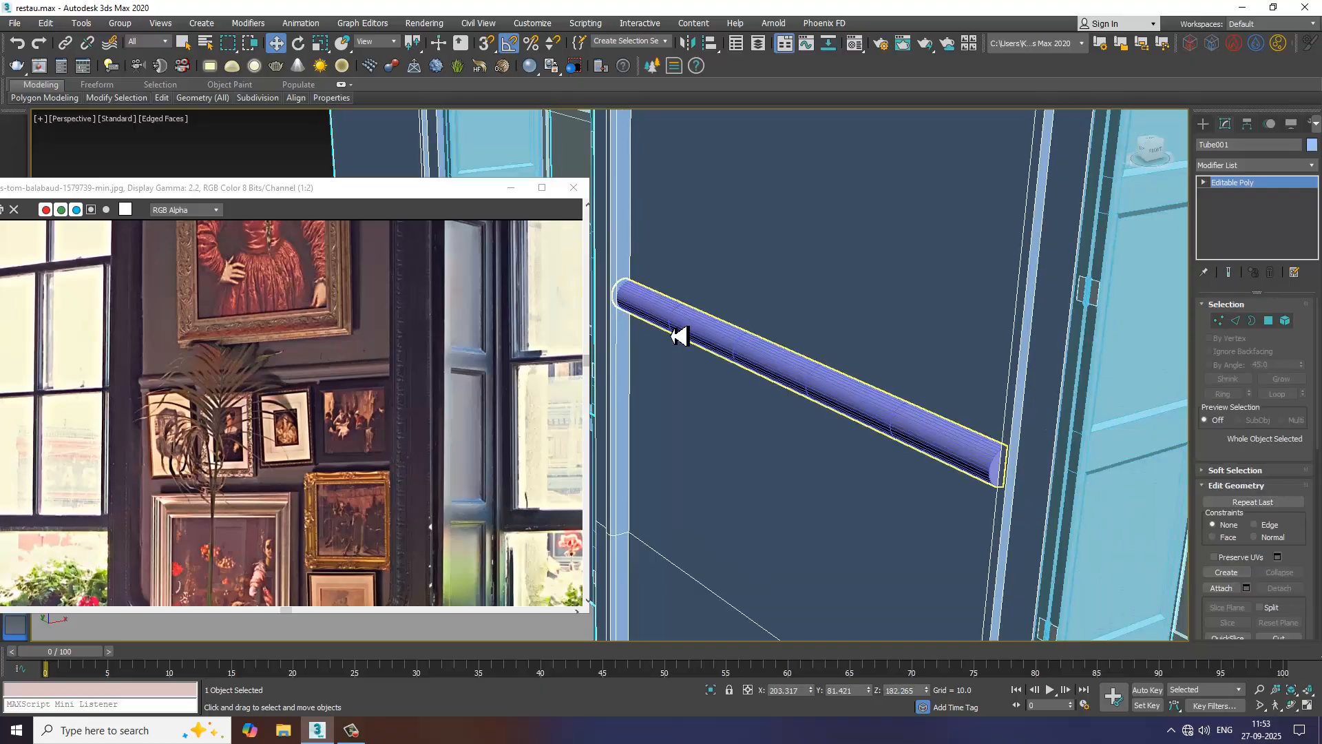
pyautogui.click(678, 335)
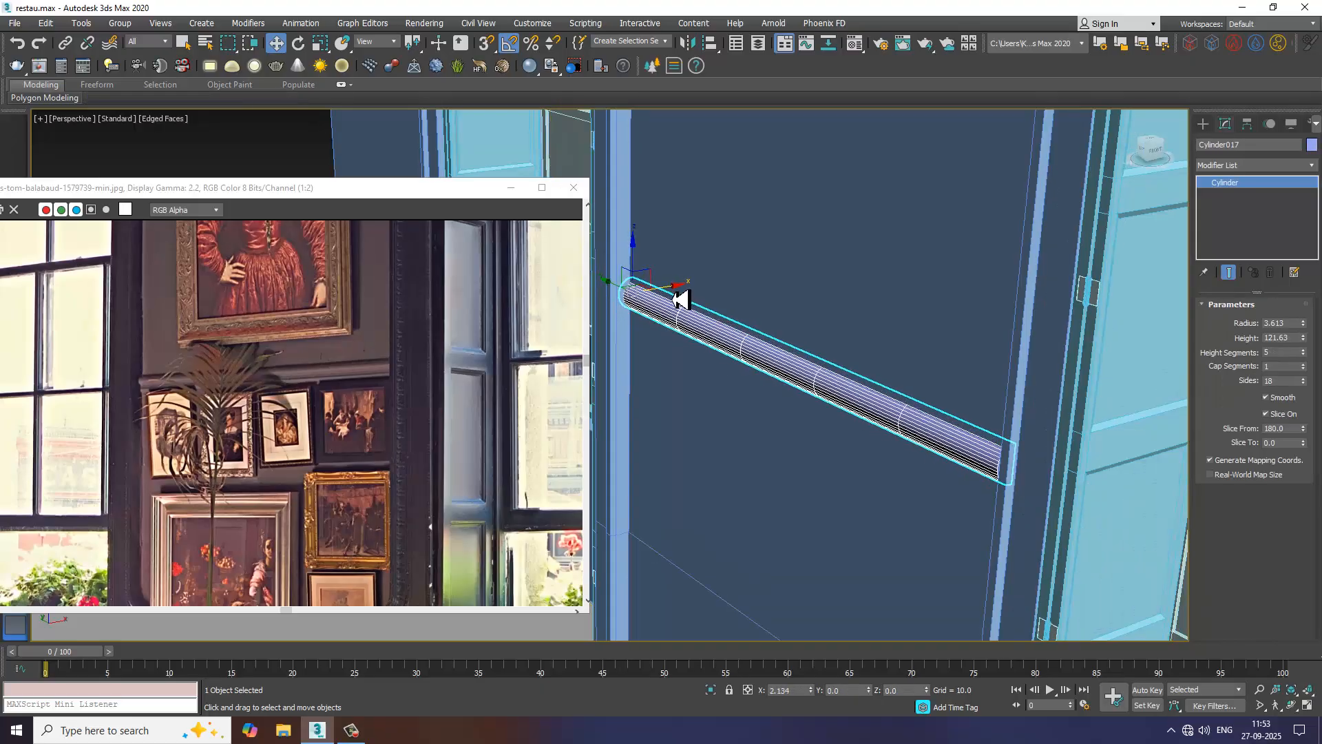
pyautogui.moveTo(682, 296); pyautogui.dragTo(716, 342)
pyautogui.keyDown('alt'); pyautogui.moveTo(716, 342); pyautogui.dragTo(796, 342, button='middle'); pyautogui.keyUp('alt')
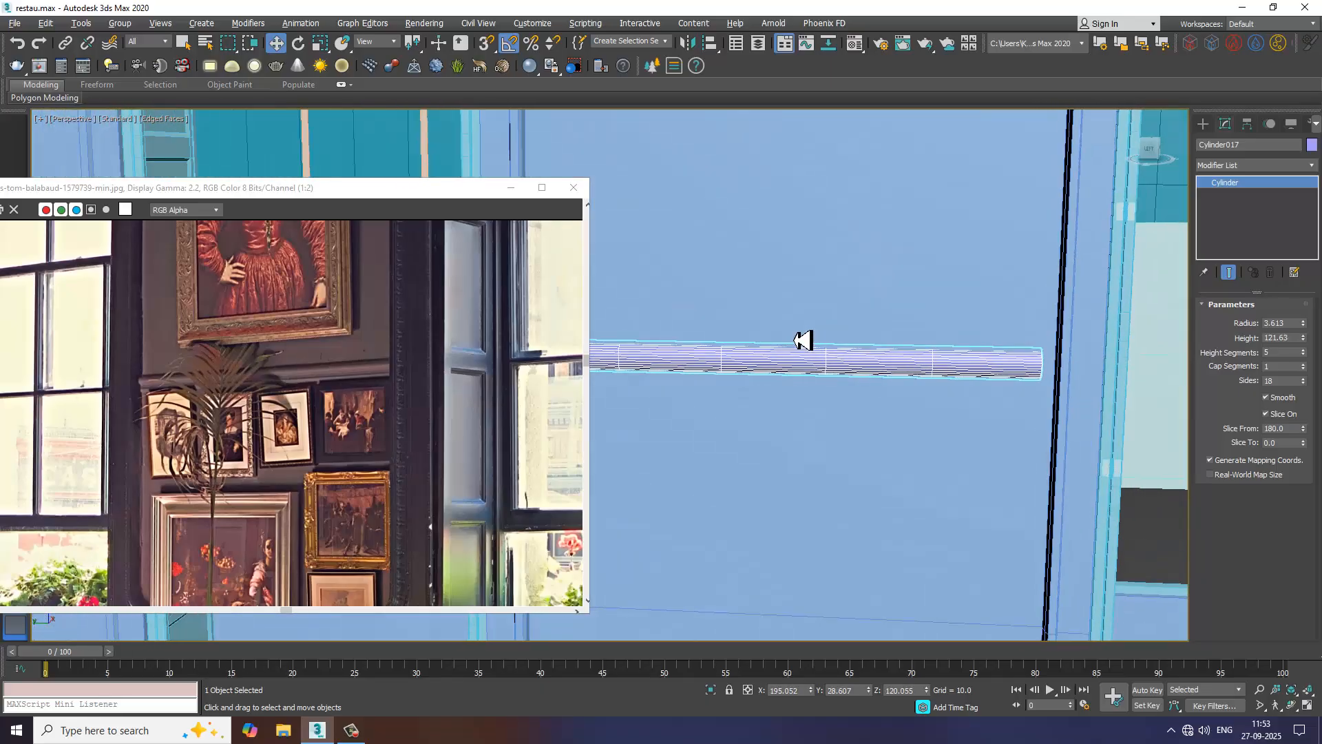
# - Convert the half cylinder to an Editable Poly and shift its last two vertex rings along Y towards the adjacent window trim
pyautogui.rightClick(937, 353)
pyautogui.moveTo(1003, 505)
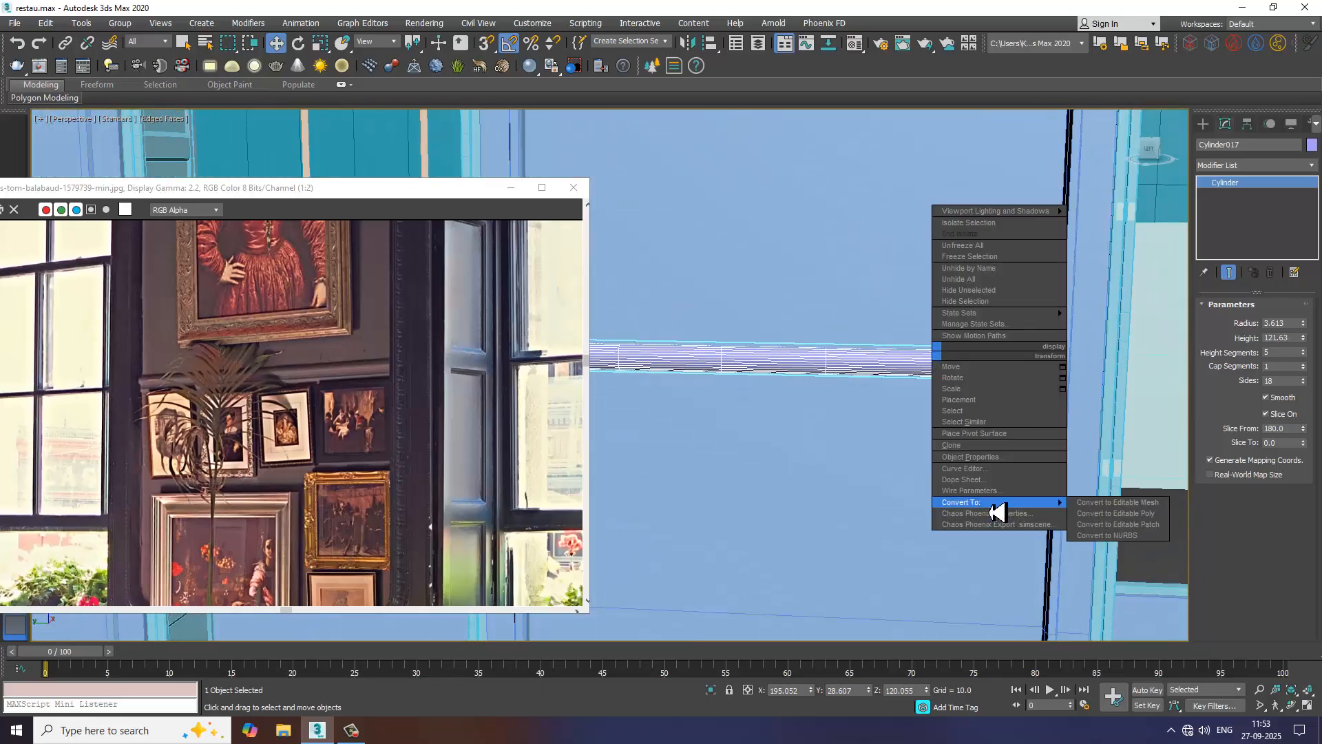
pyautogui.click(1164, 518)
pyautogui.press('1')
pyautogui.moveTo(992, 294); pyautogui.dragTo(1162, 575)
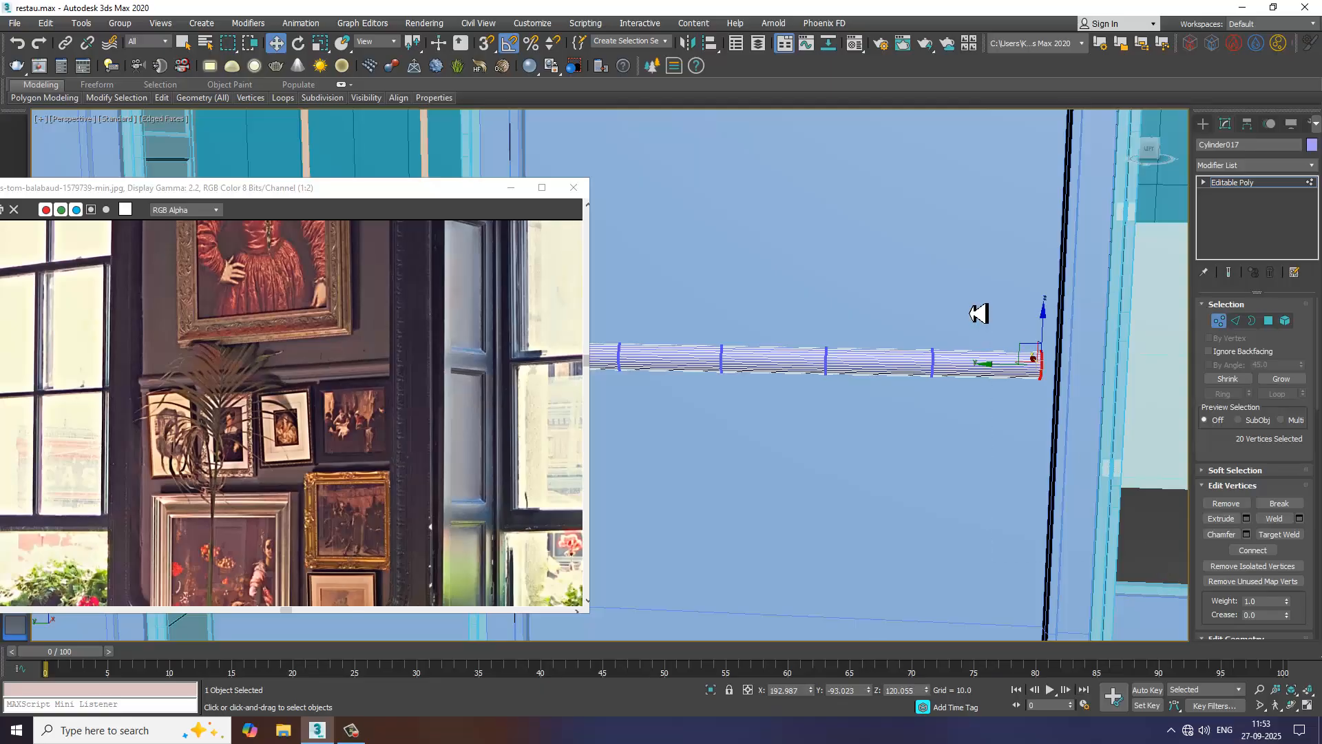
pyautogui.keyDown('ctrl'); pyautogui.moveTo(908, 278); pyautogui.dragTo(1040, 454); pyautogui.keyUp('ctrl')
pyautogui.moveTo(938, 375); pyautogui.dragTo(968, 378)
# - Move the vertices at the moulding's opposite end along Y to 27.327, at the other window's trim
pyautogui.scroll(-3, 895, 375)
pyautogui.scroll(2, 681, 360)
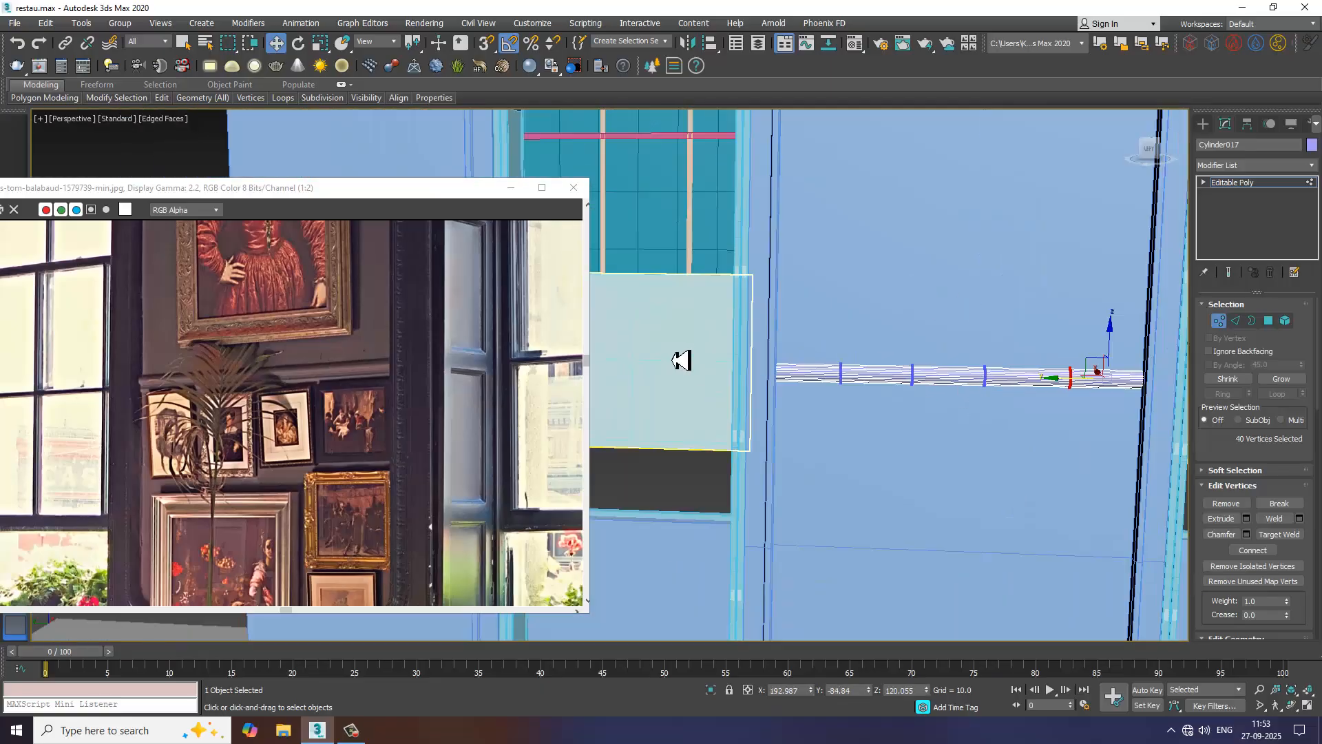
pyautogui.moveTo(818, 489); pyautogui.dragTo(819, 490)
pyautogui.scroll(2, 755, 390)
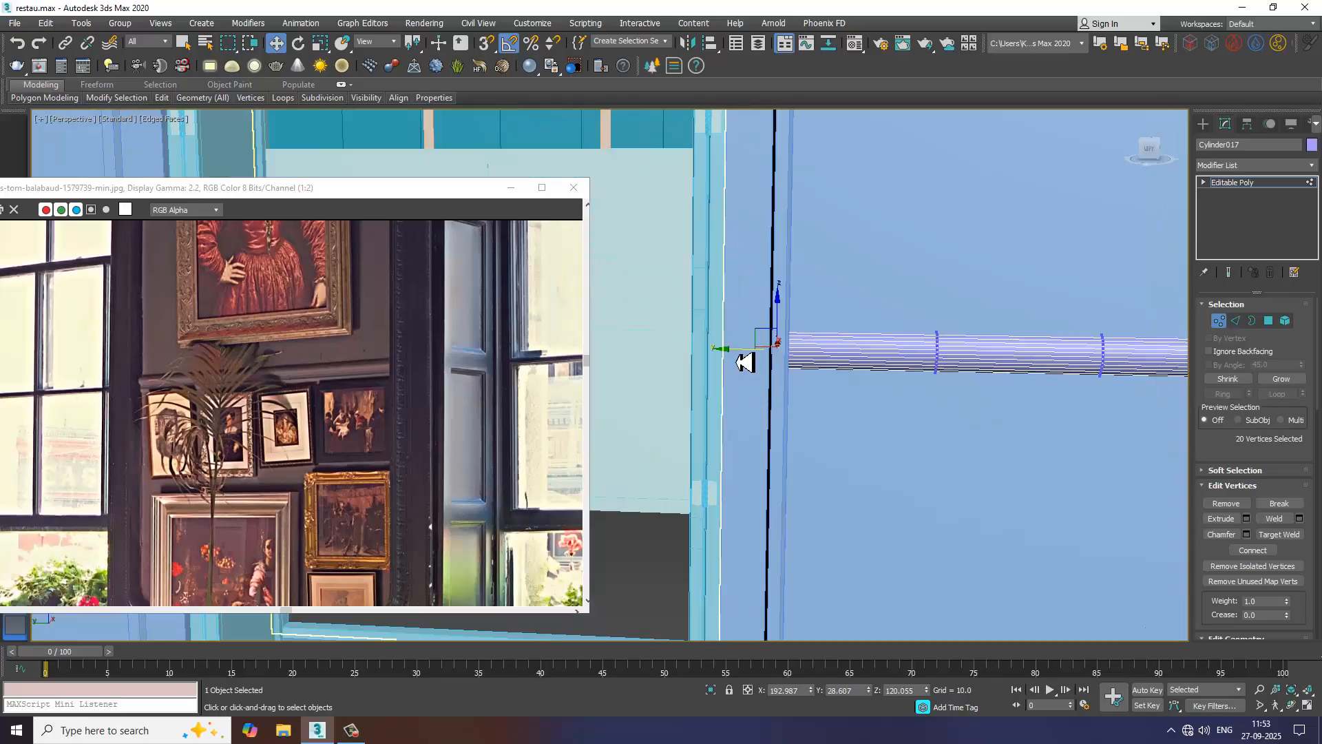
pyautogui.scroll(-5, 757, 368)
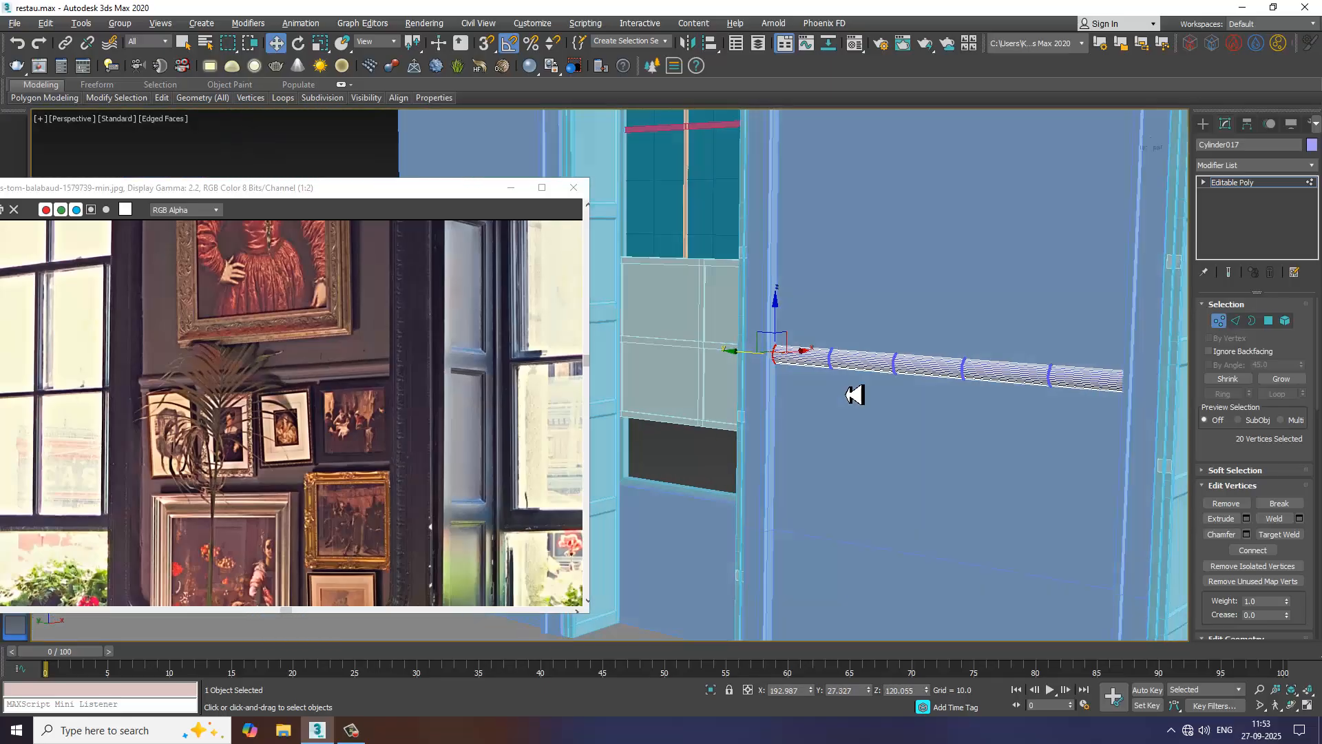
pyautogui.keyDown('alt'); pyautogui.moveTo(903, 387); pyautogui.dragTo(918, 378, button='middle'); pyautogui.keyUp('alt')
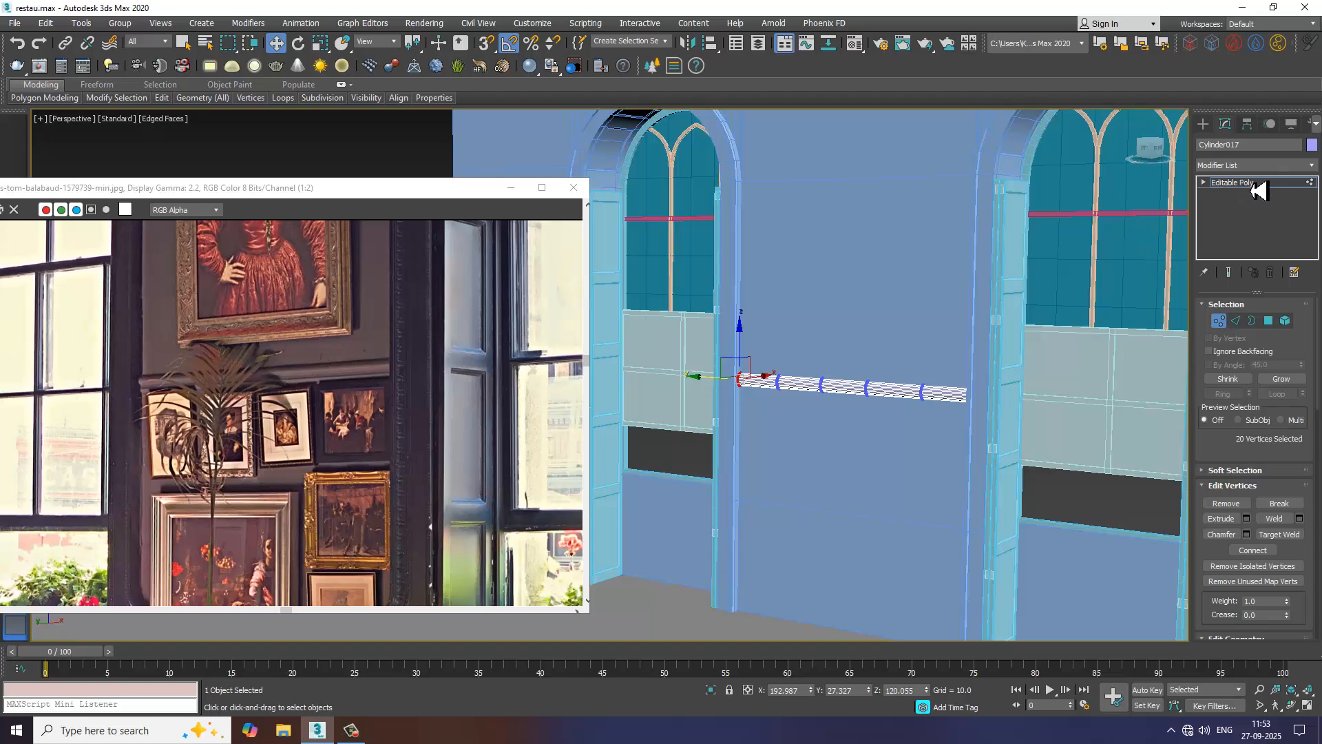
# - Leave vertex editing and lower the whole moulding to Z 115.178
pyautogui.click(1232, 182)
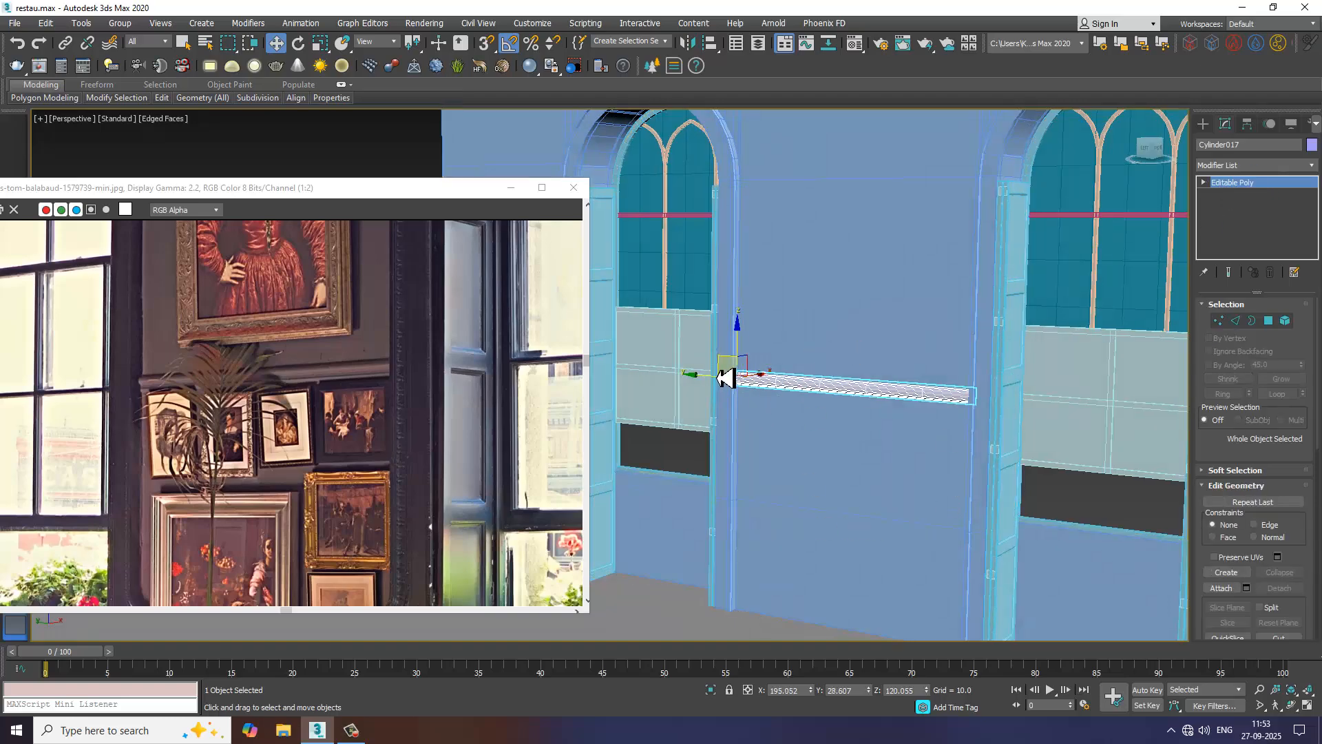
pyautogui.moveTo(738, 352); pyautogui.dragTo(738, 360)
pyautogui.scroll(-5, 741, 374)
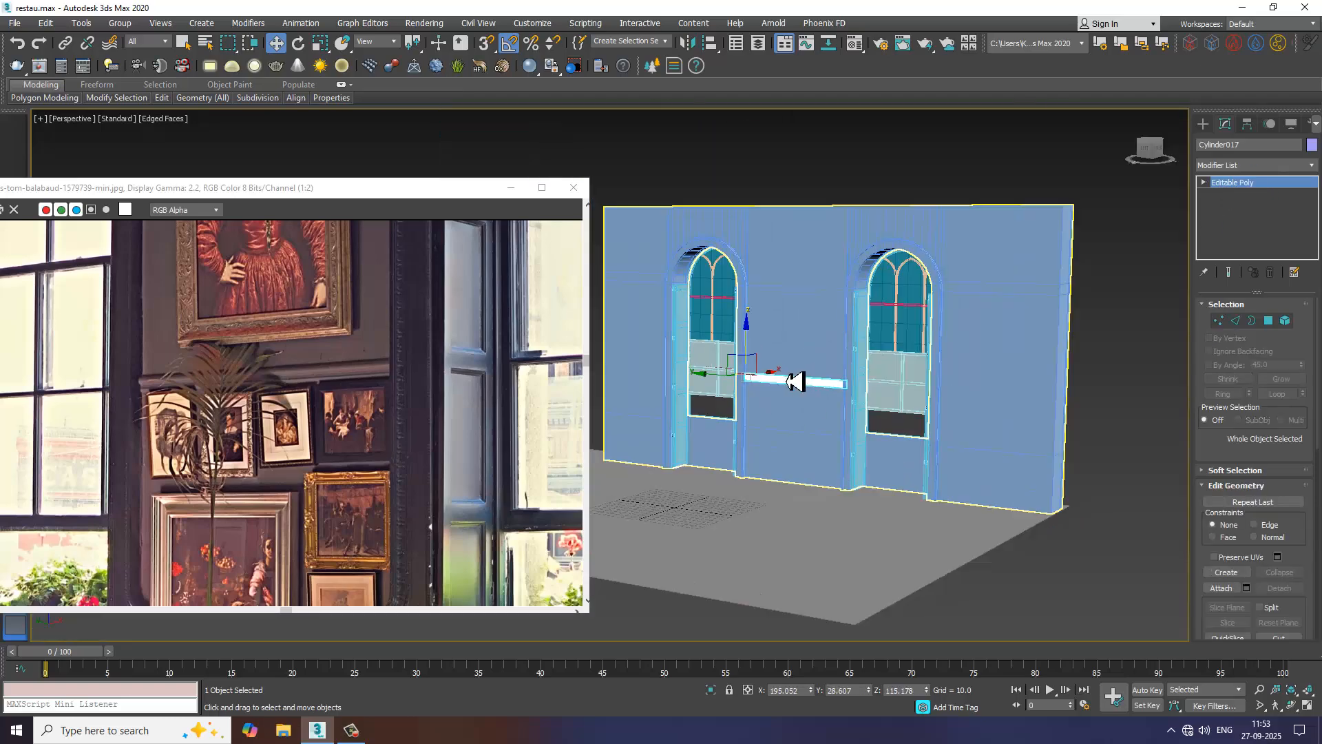
pyautogui.keyDown('alt'); pyautogui.moveTo(787, 381); pyautogui.dragTo(805, 382, button='middle'); pyautogui.keyUp('alt')
# - Create a box about 95.2 long, 68.4 wide and 3.4 high on the wall above the moulding for the large portrait
pyautogui.moveTo(381, 372); pyautogui.dragTo(399, 426, button='middle')
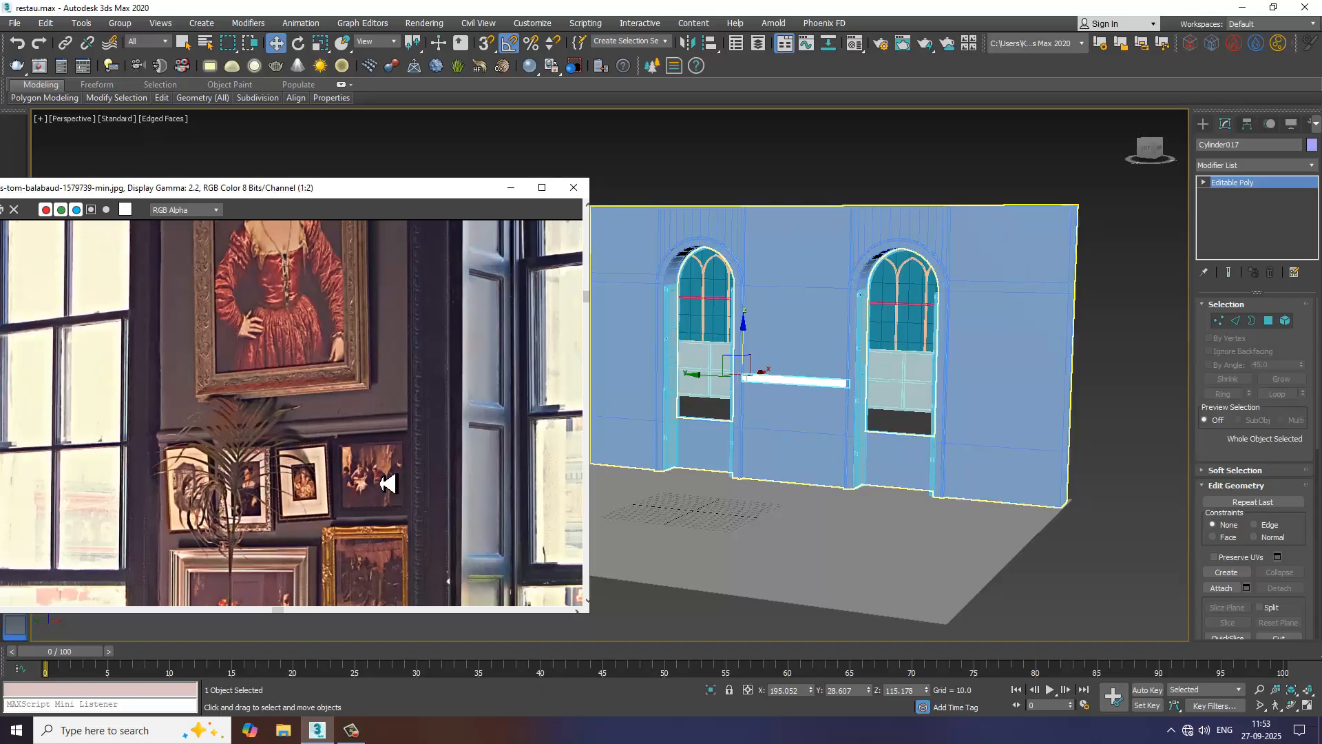
pyautogui.scroll(-2, 387, 484)
pyautogui.scroll(2, 331, 404)
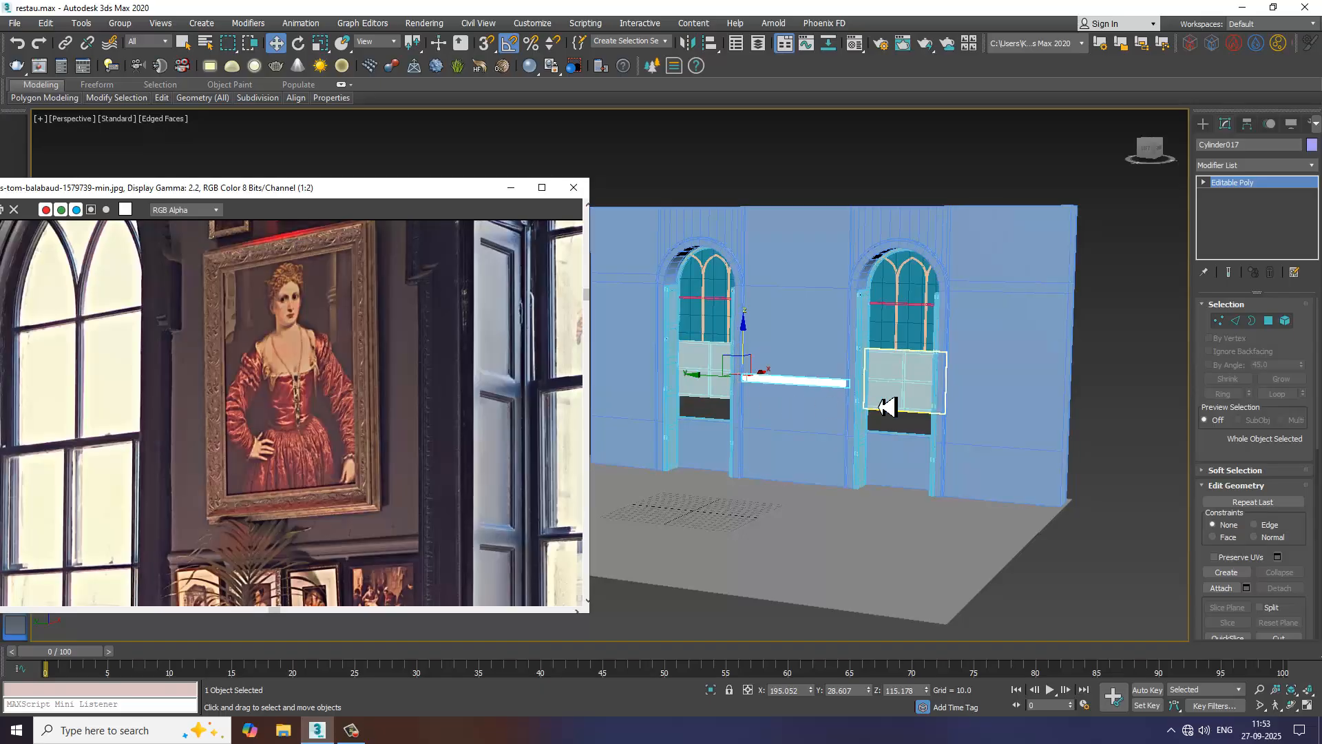
pyautogui.scroll(2, 797, 386)
pyautogui.scroll(4, 792, 358)
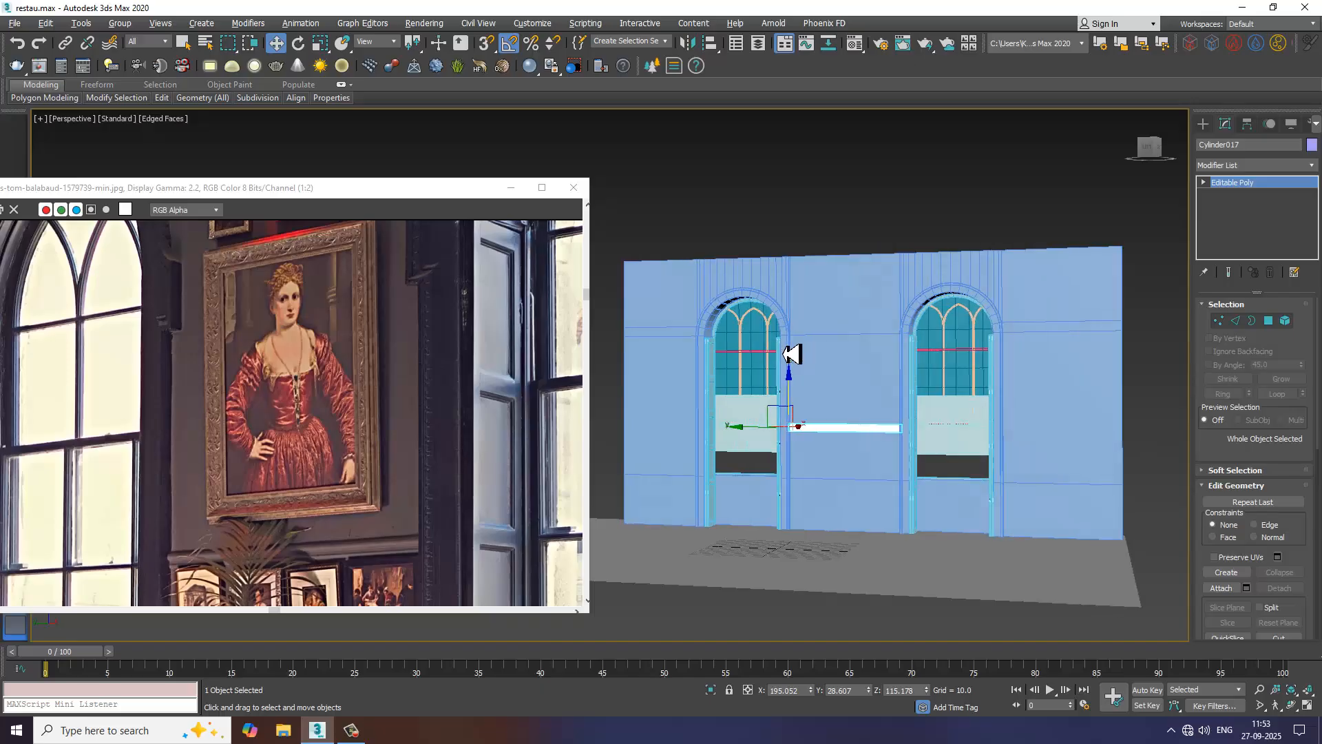
pyautogui.click(1203, 124)
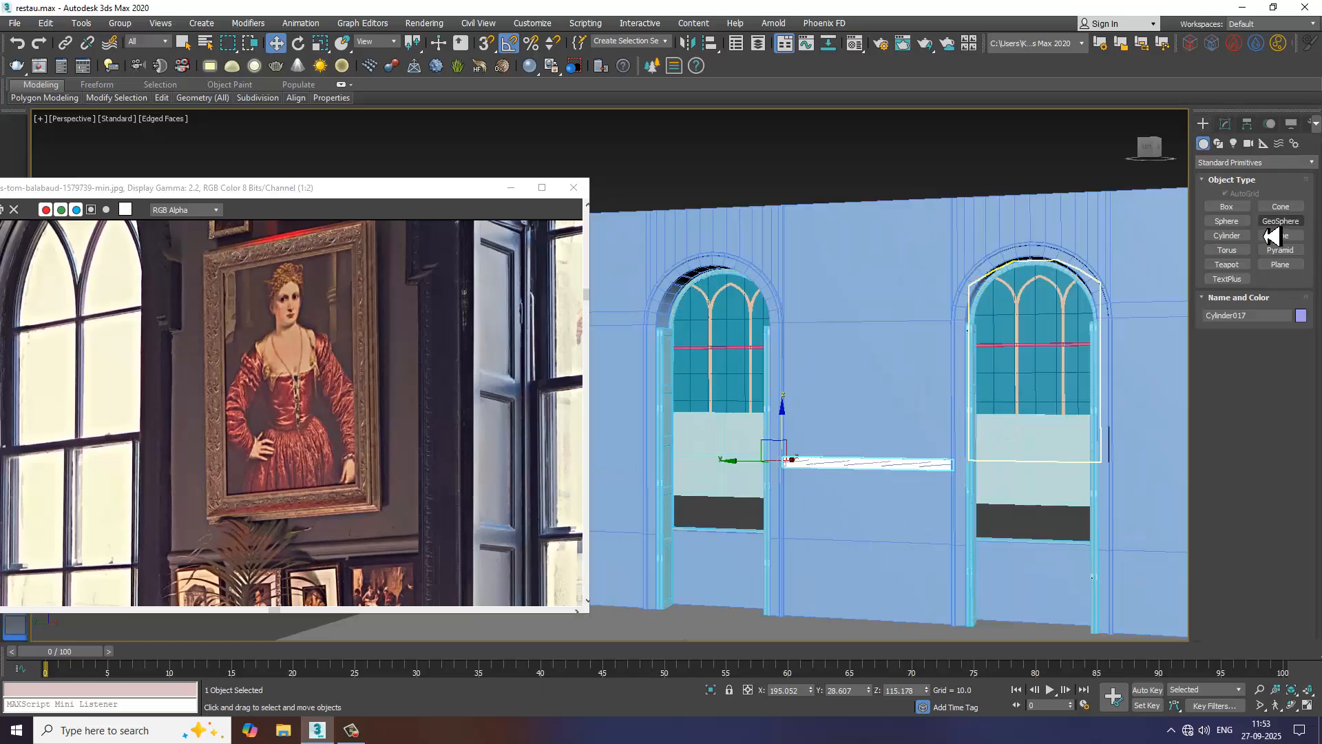
pyautogui.click(1227, 207)
pyautogui.scroll(3, 841, 355)
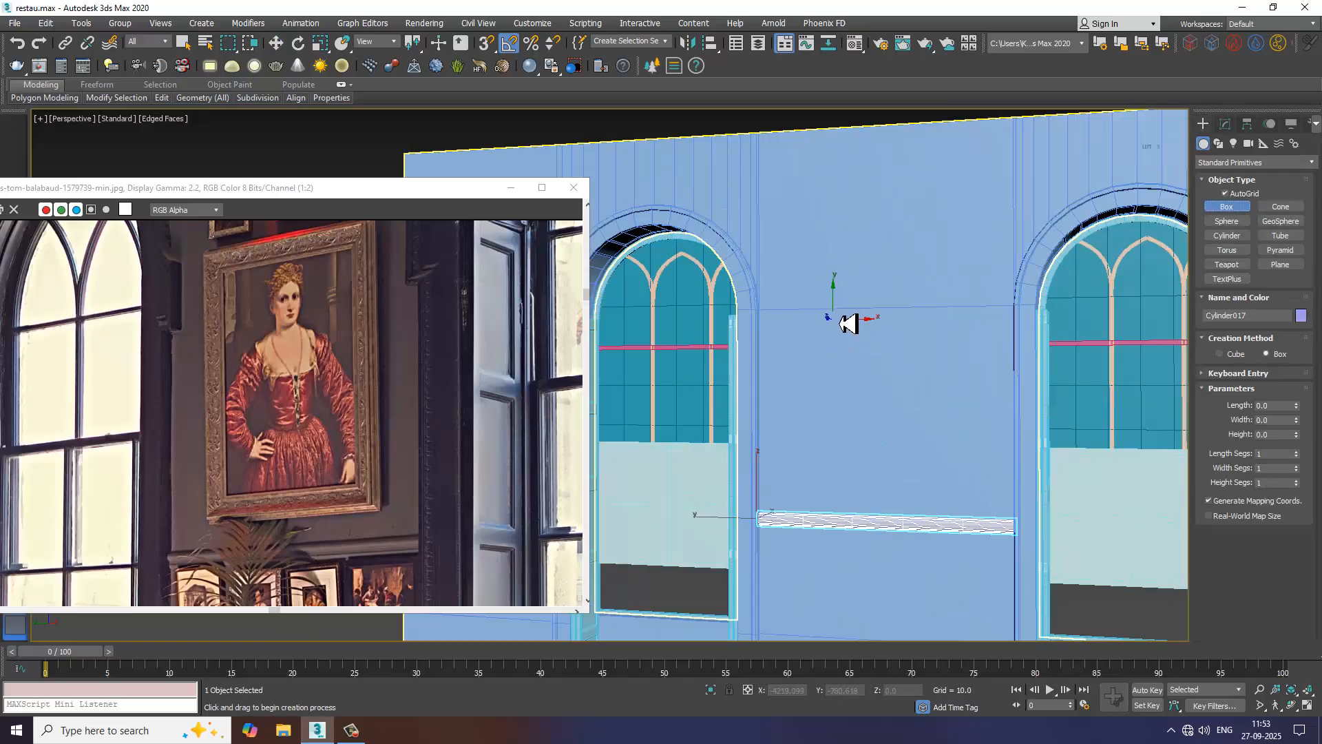
pyautogui.moveTo(848, 319); pyautogui.dragTo(988, 517)
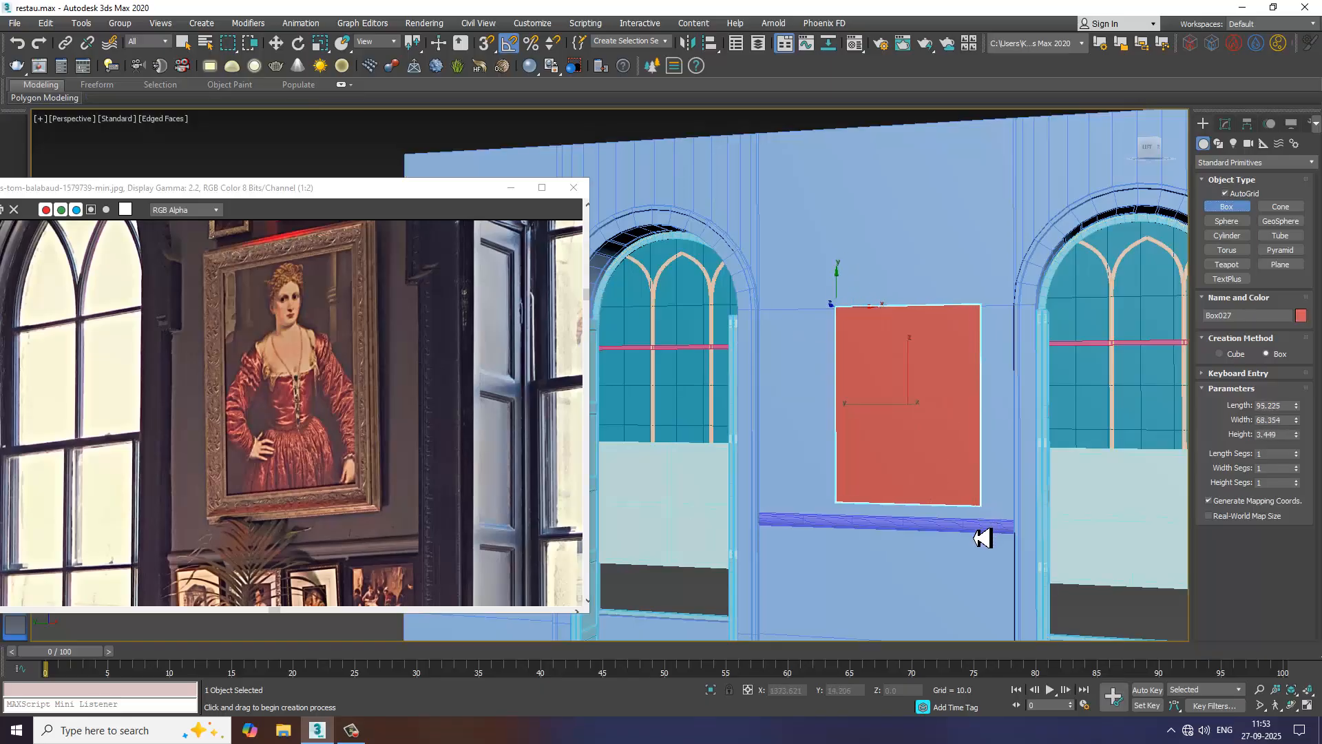
pyautogui.click(988, 538)
# - Thicken the picture box by scaling it non-uniformly to about 177 percent perpendicular to the wall
pyautogui.keyDown('alt'); pyautogui.moveTo(951, 478); pyautogui.dragTo(944, 480, button='middle'); pyautogui.keyUp('alt')
pyautogui.press('w')
pyautogui.press('r')
pyautogui.scroll(4, 960, 405)
pyautogui.keyDown('alt'); pyautogui.moveTo(960, 405); pyautogui.dragTo(965, 461, button='middle'); pyautogui.keyUp('alt')
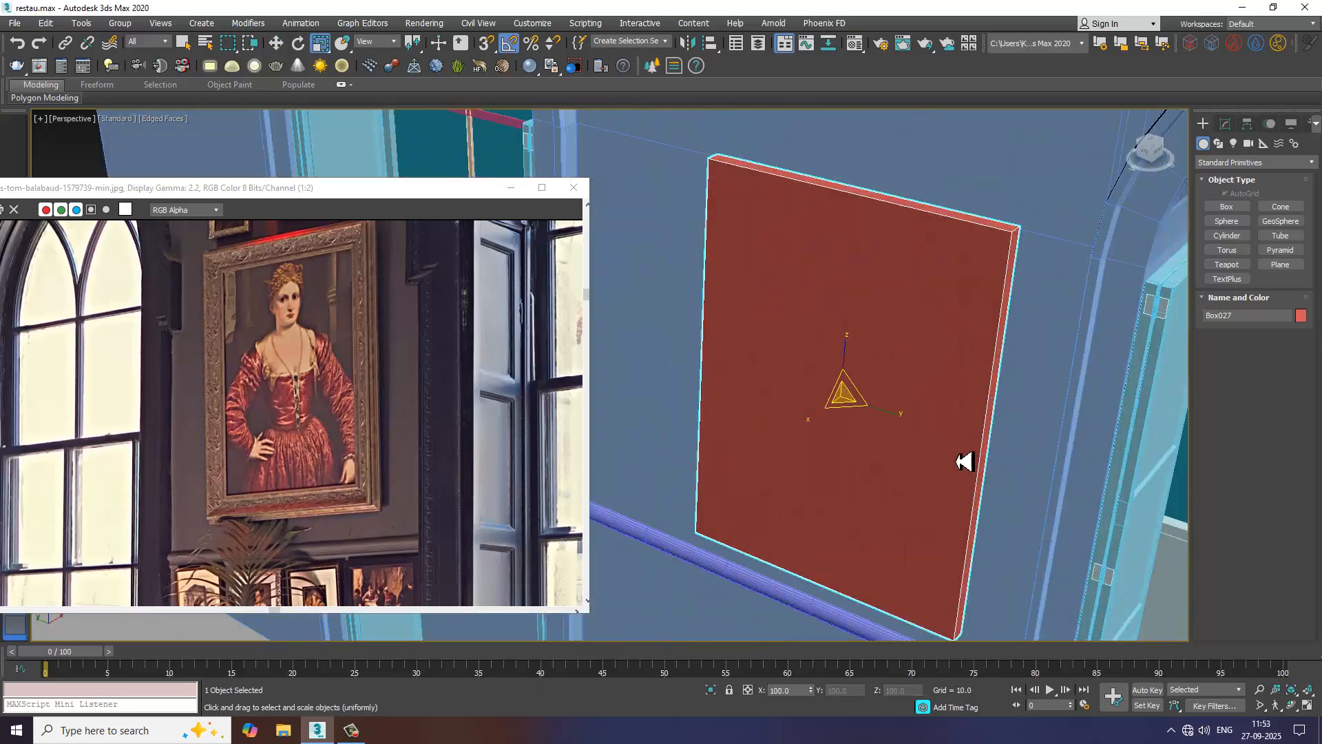
pyautogui.moveTo(818, 434); pyautogui.dragTo(782, 443)
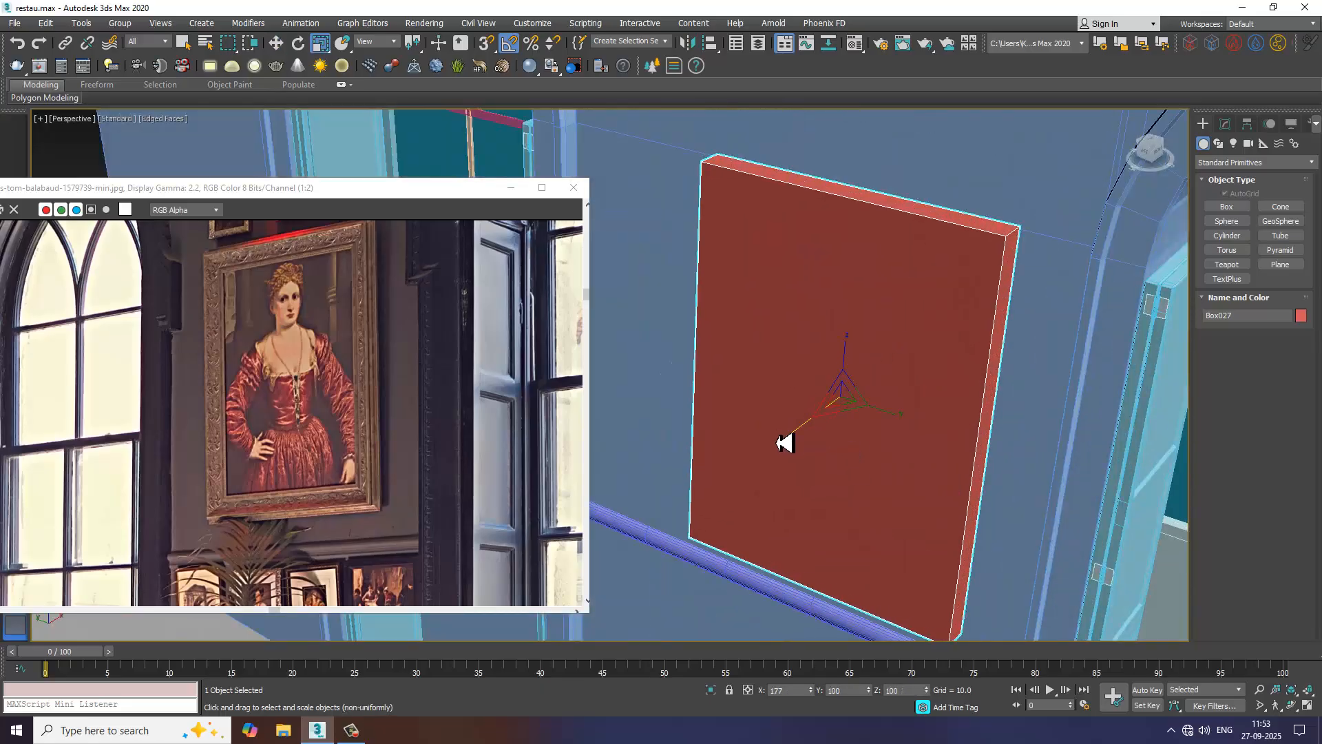
# - Move the picture box 3.767 along the wall's Y axis to -42.869, between the two windows
pyautogui.keyDown('alt'); pyautogui.moveTo(785, 442); pyautogui.dragTo(949, 417, button='middle'); pyautogui.keyUp('alt')
pyautogui.press('w')
pyautogui.moveTo(801, 406); pyautogui.dragTo(782, 401)
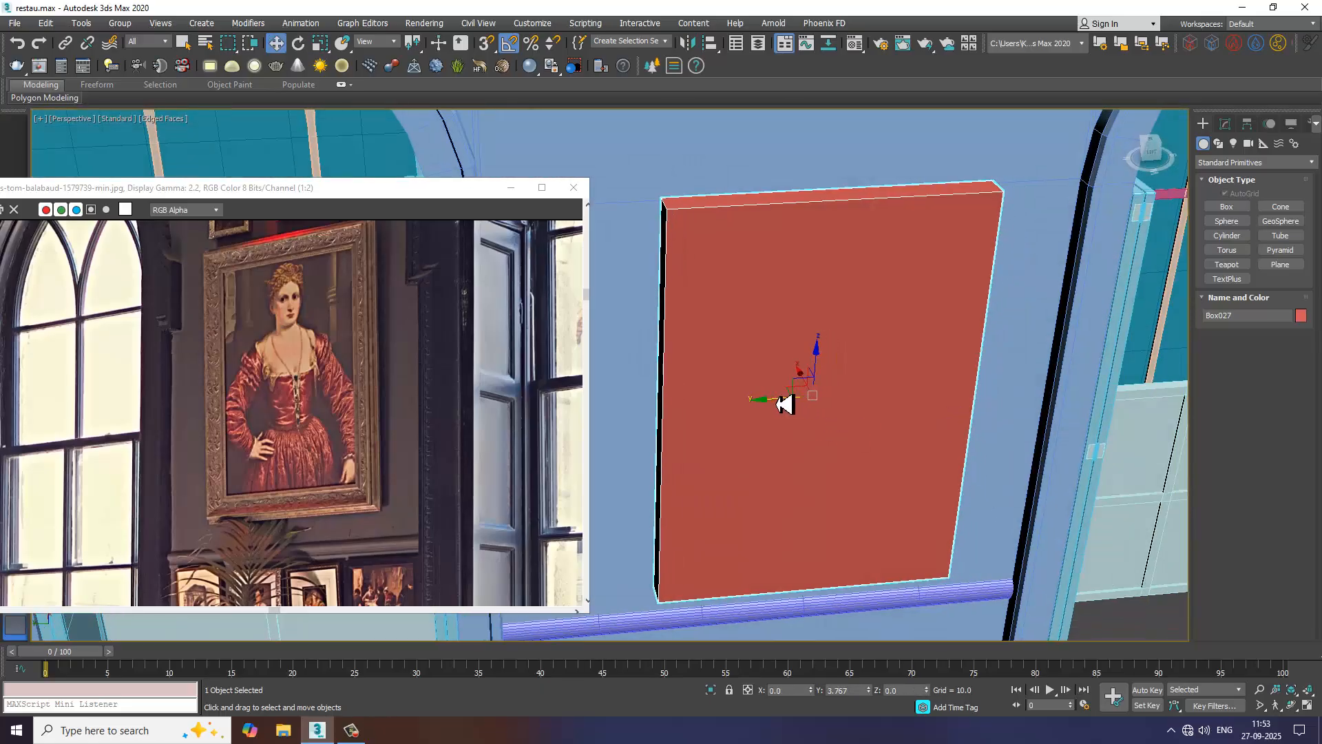
pyautogui.moveTo(782, 401)
pyautogui.keyDown('alt'); pyautogui.mouseDown(button='middle')
pyautogui.moveTo(803, 383)
pyautogui.moveTo(790, 384)
pyautogui.mouseUp(button='middle'); pyautogui.keyUp('alt')
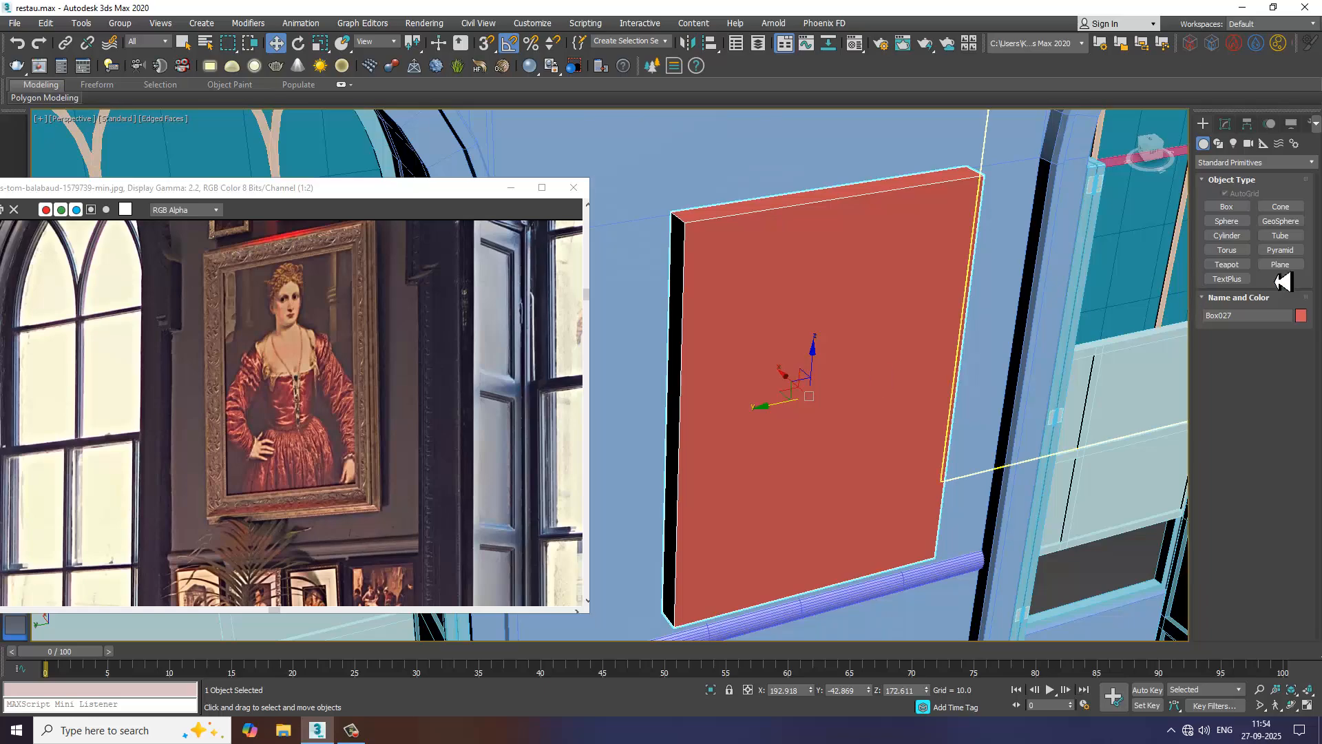
# - Draw a closed, stepped frame profile with a slanted edge, about 2.4 high, as a line spline in the Front view
pyautogui.click(1218, 143)
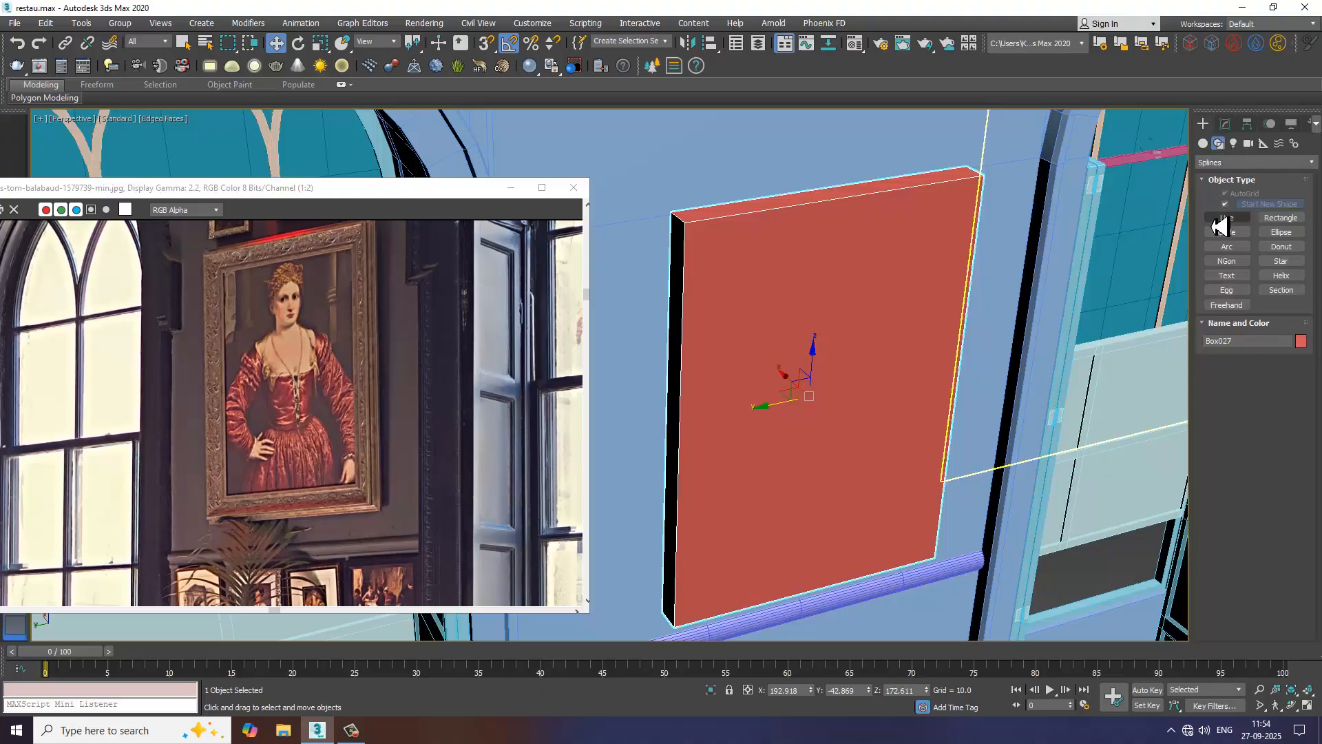
pyautogui.scroll(-4, 835, 379)
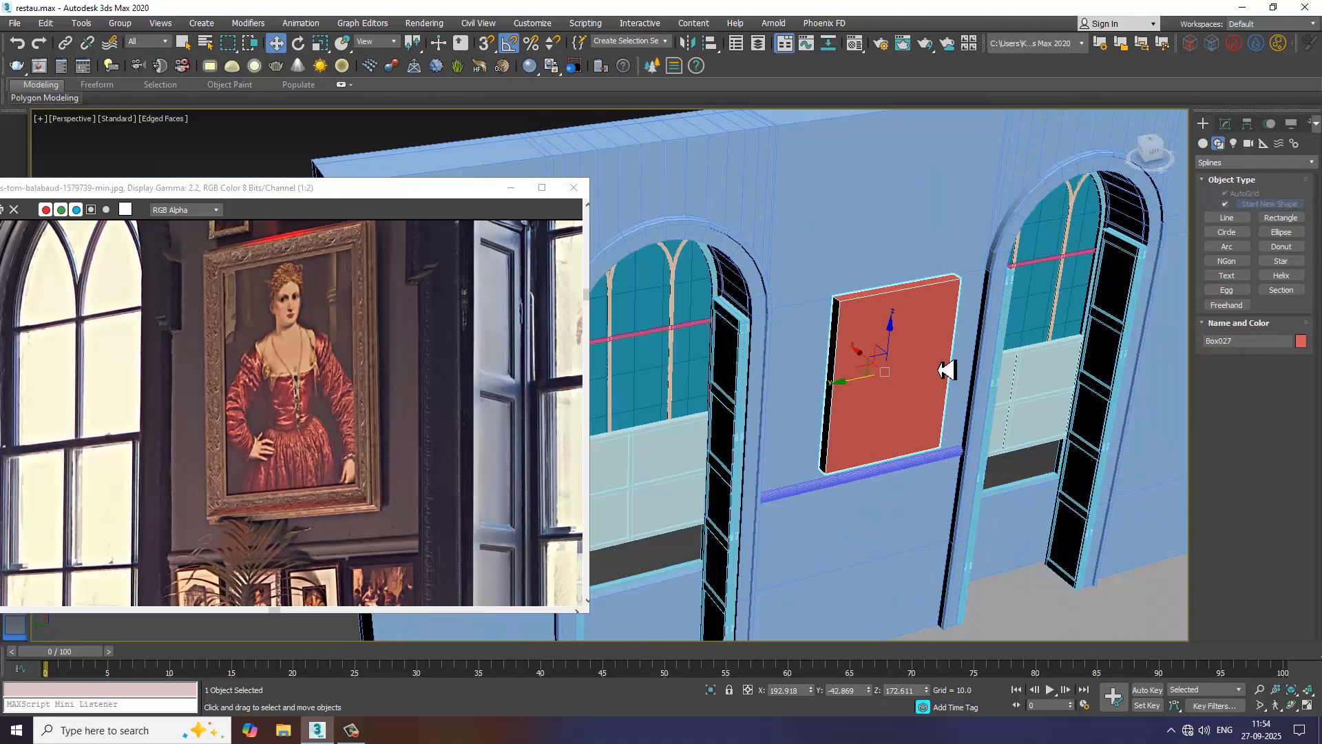
pyautogui.scroll(2, 898, 409)
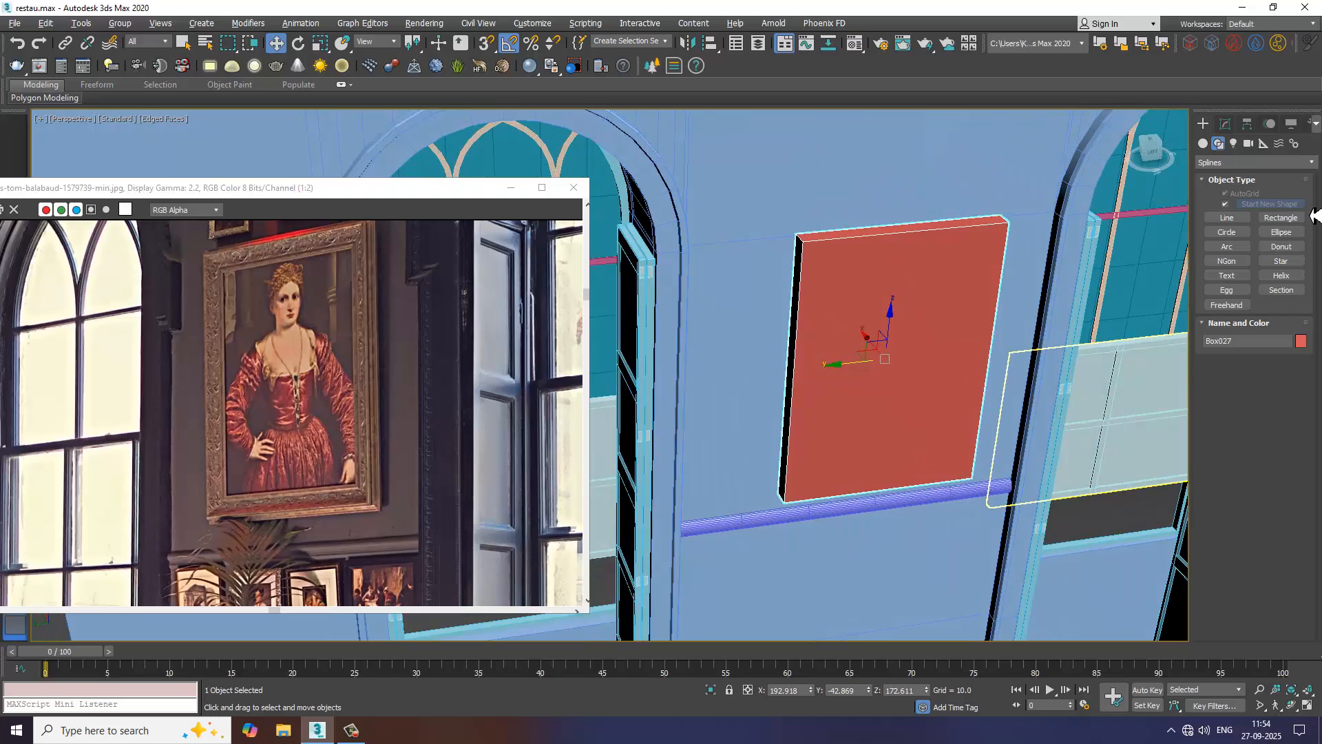
pyautogui.click(1233, 218)
pyautogui.moveTo(951, 540); pyautogui.dragTo(833, 449, button='middle')
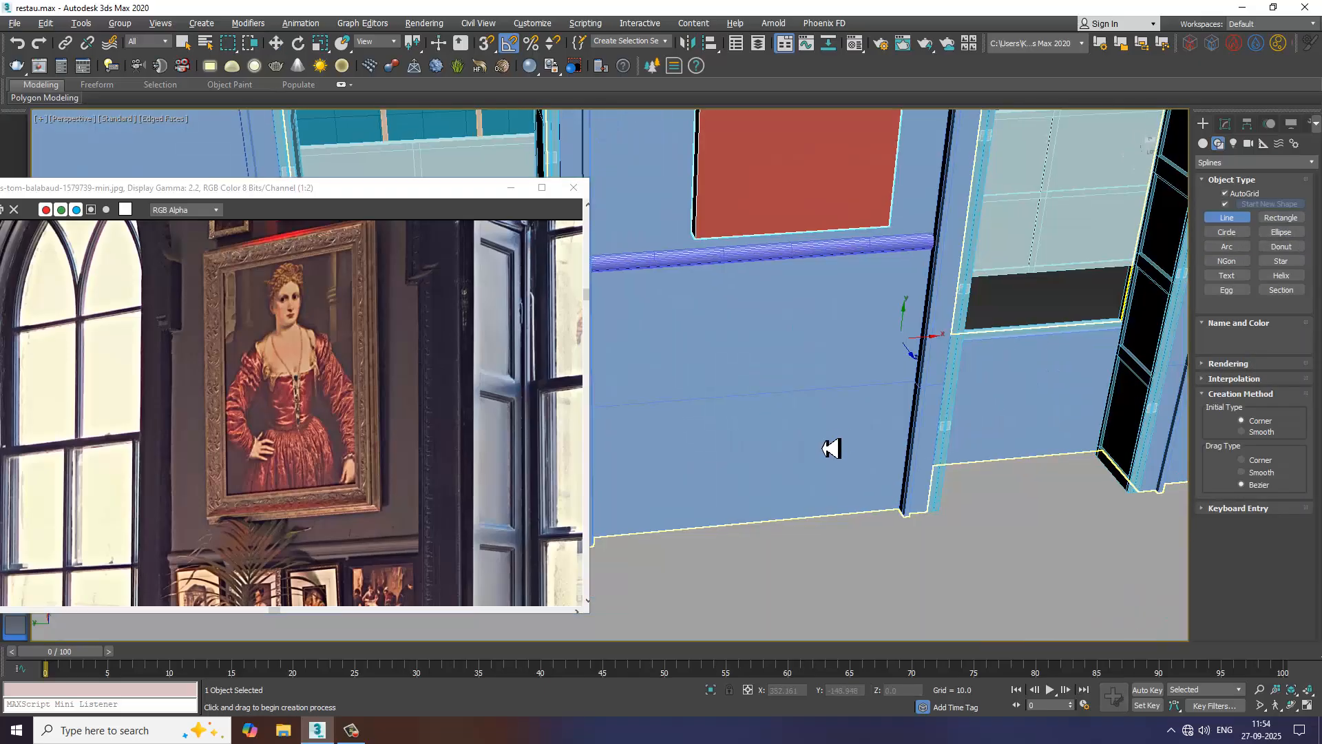
pyautogui.hotkey('alt', 'w')
pyautogui.hotkey('alt', 'w')
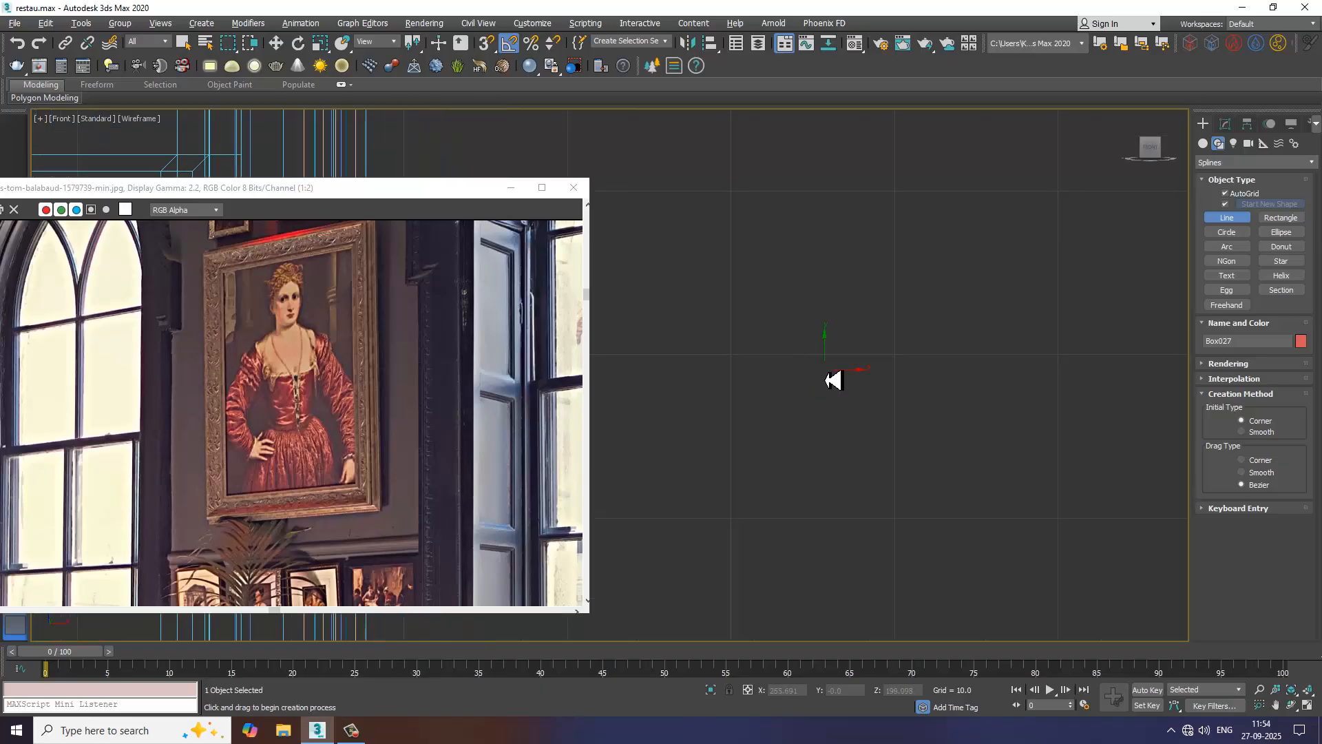
pyautogui.scroll(2, 809, 417)
pyautogui.click(795, 429)
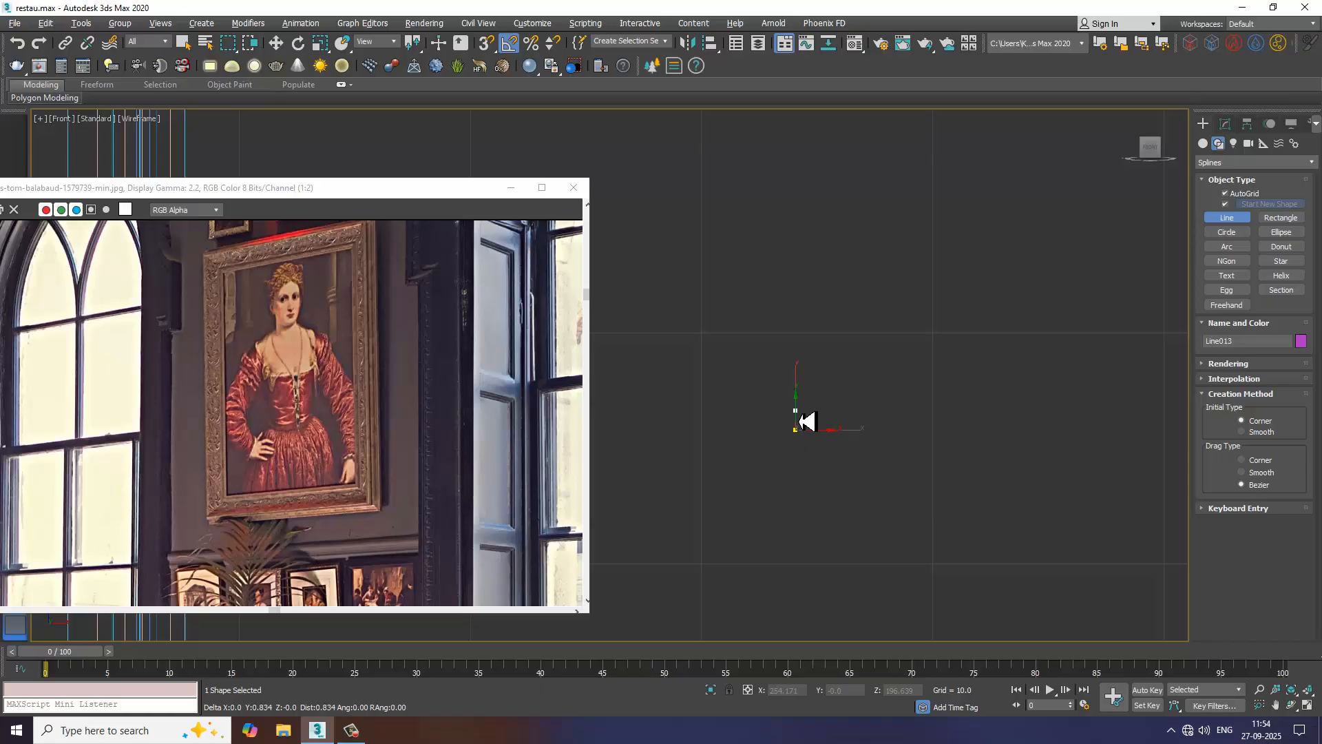
pyautogui.click(795, 410)
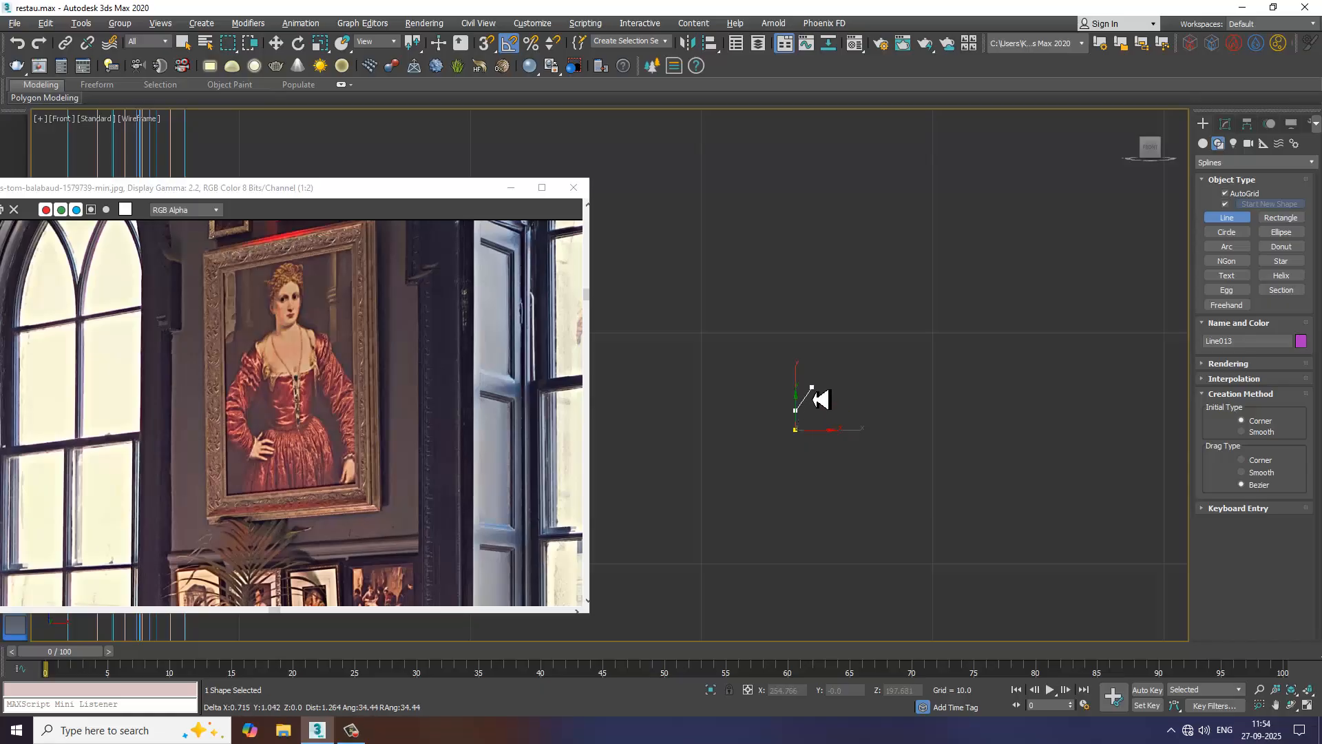
pyautogui.click(809, 393)
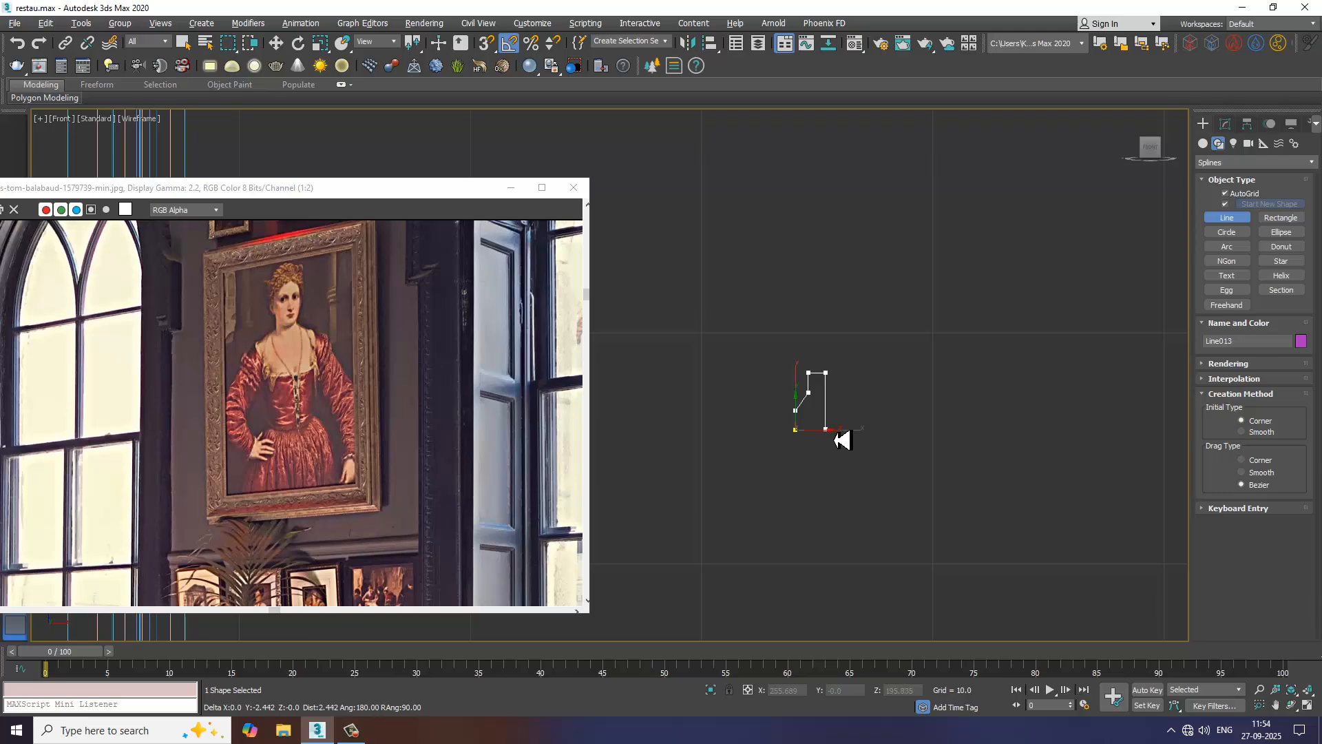
pyautogui.click(825, 429)
pyautogui.click(796, 430)
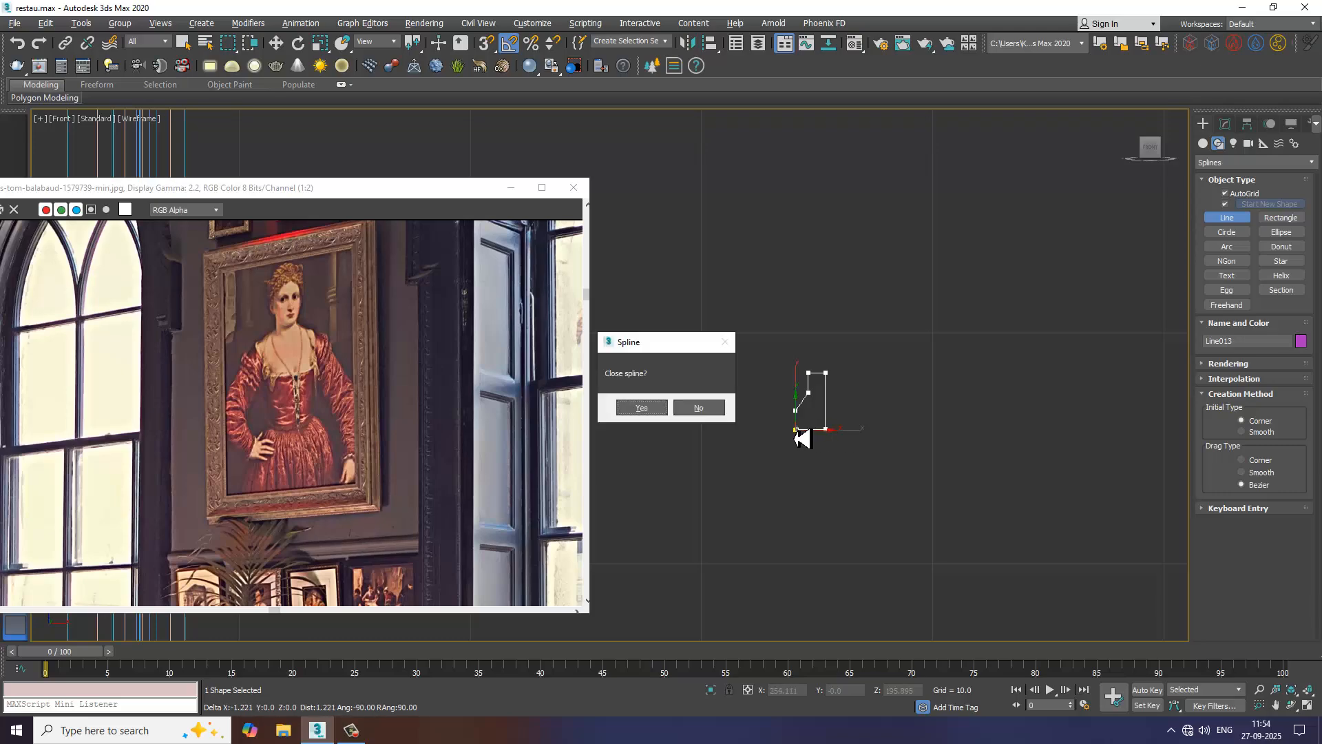
pyautogui.click(655, 415)
pyautogui.rightClick(854, 532)
# - Draw a rectangle spline about 18.2 long and 14.5 wide beside the frame profile in the Front view
pyautogui.hotkey('alt', 'w')
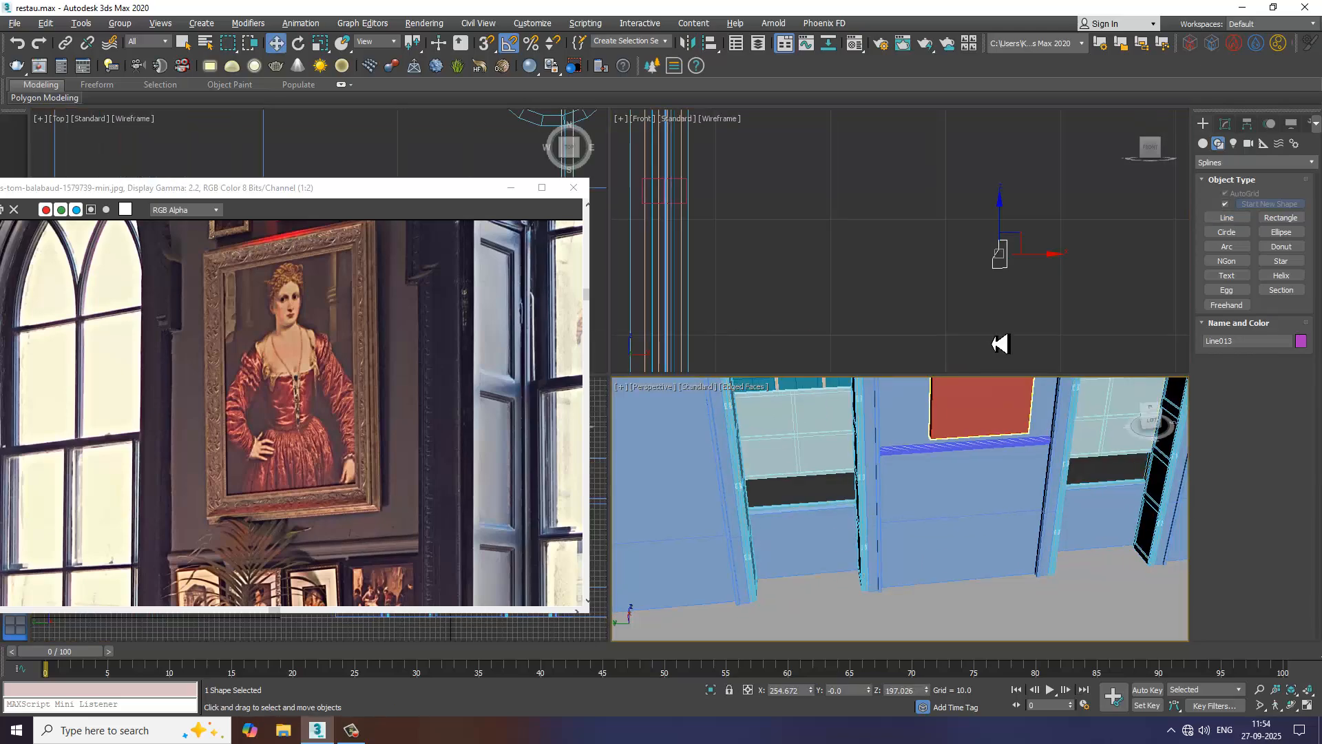
pyautogui.rightClick(999, 339)
pyautogui.click(1281, 218)
pyautogui.hotkey('alt', 'w')
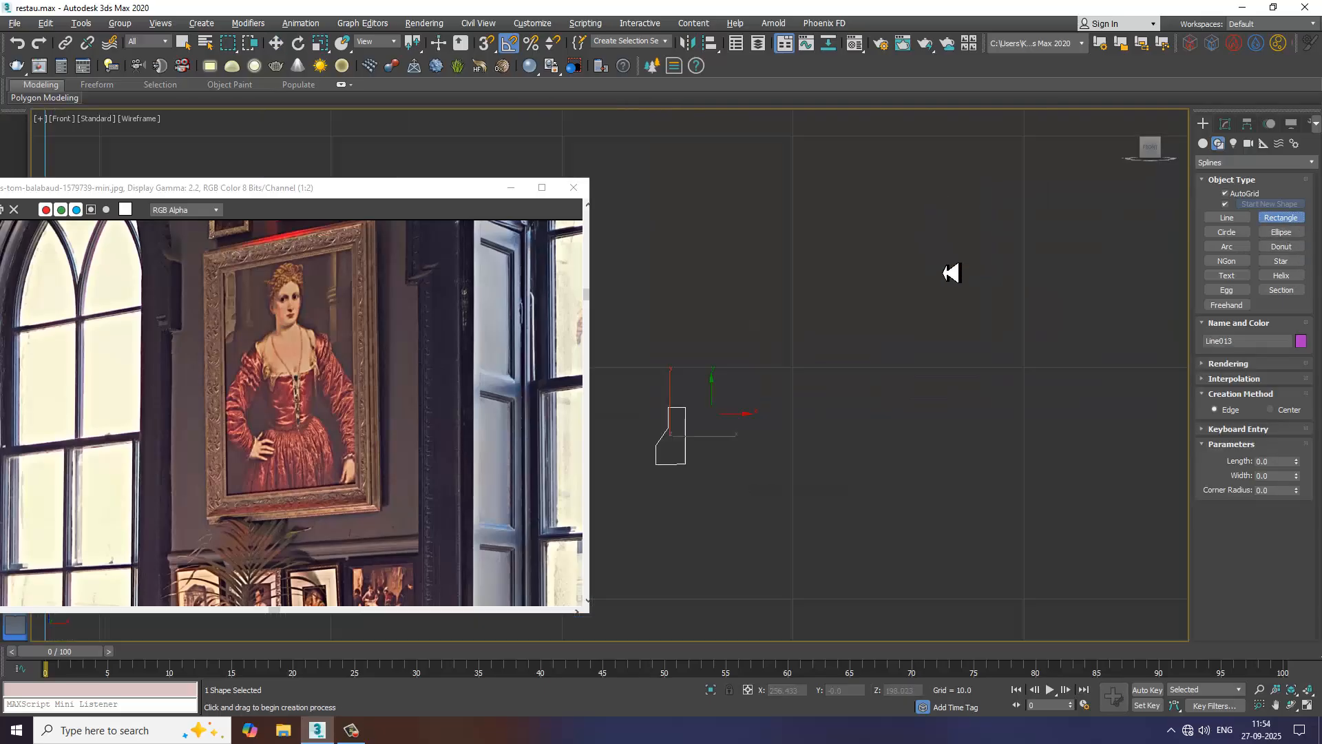
pyautogui.moveTo(832, 187); pyautogui.dragTo(1068, 483)
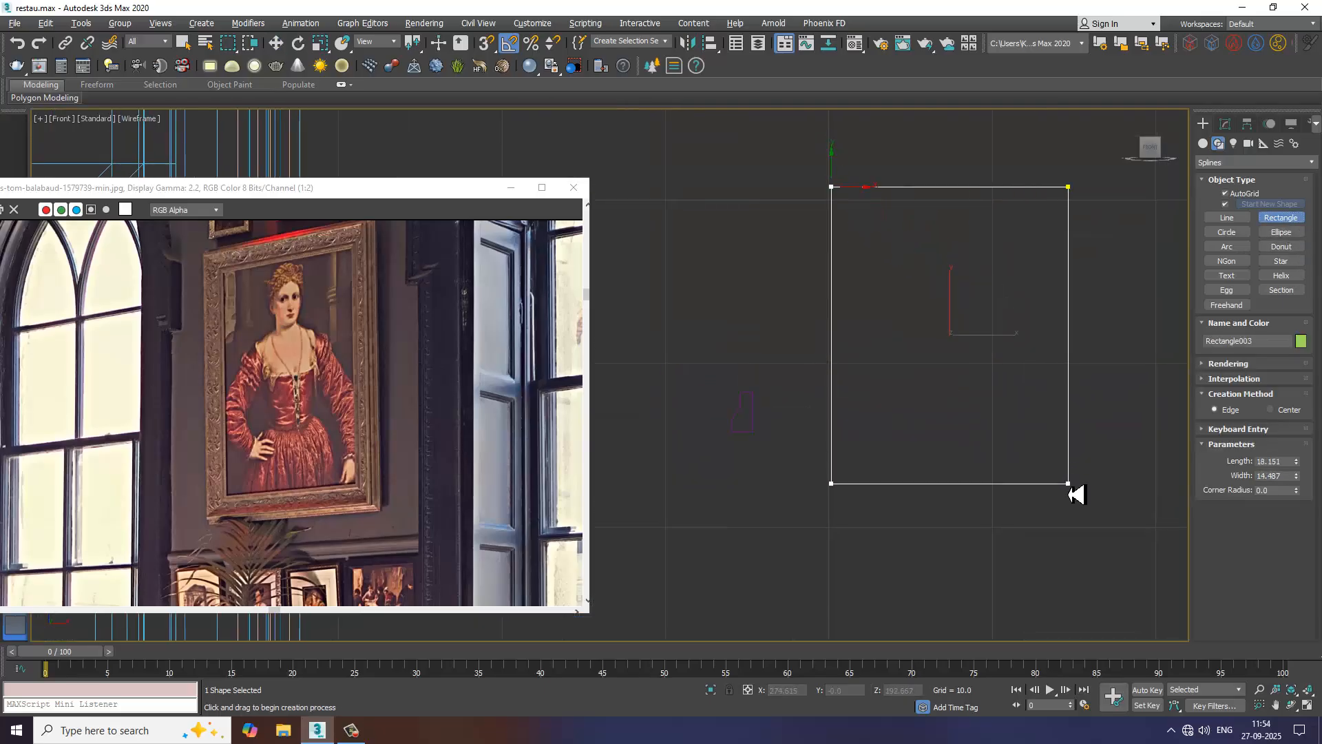
pyautogui.rightClick(797, 362)
# - Move the frame profile down to Z 194.335 beside the rectangle and open its modification parameters
pyautogui.click(755, 417)
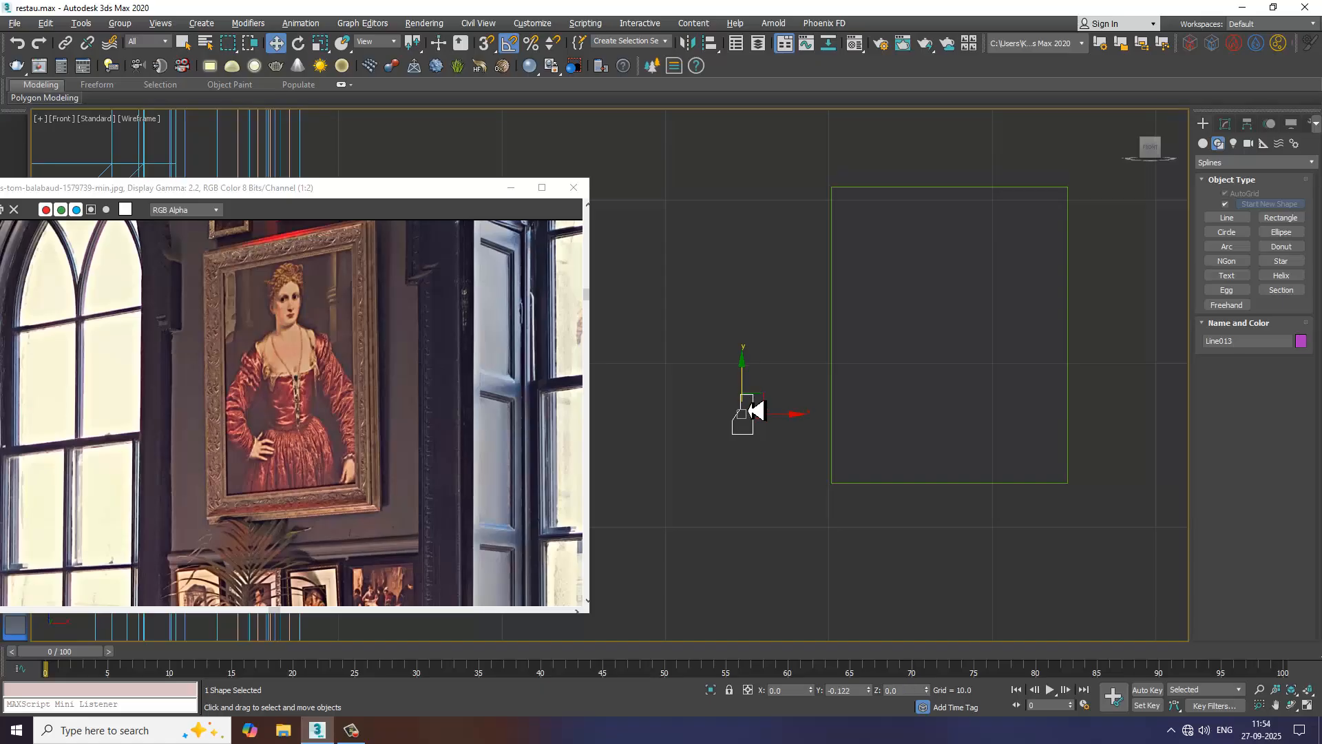
pyautogui.moveTo(756, 411); pyautogui.dragTo(757, 453)
pyautogui.click(1227, 125)
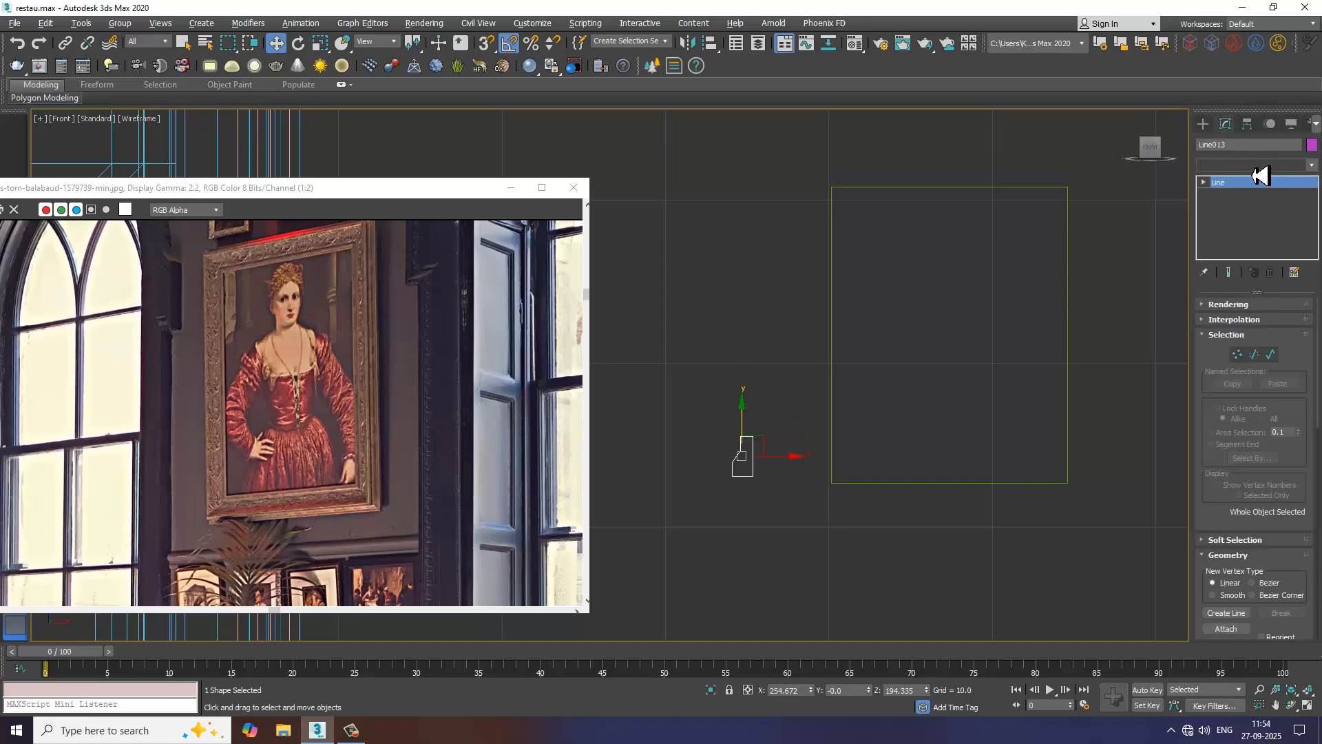
pyautogui.click(1254, 166)
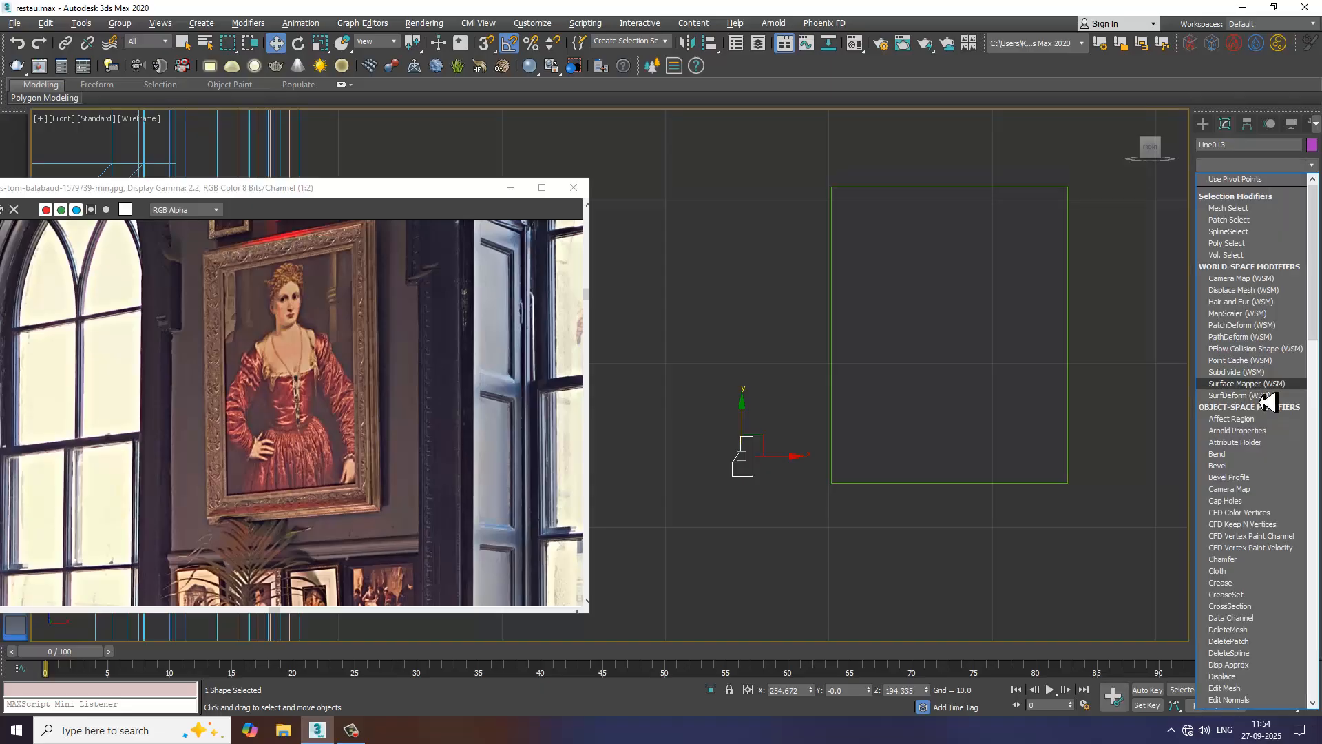
pyautogui.press('b')
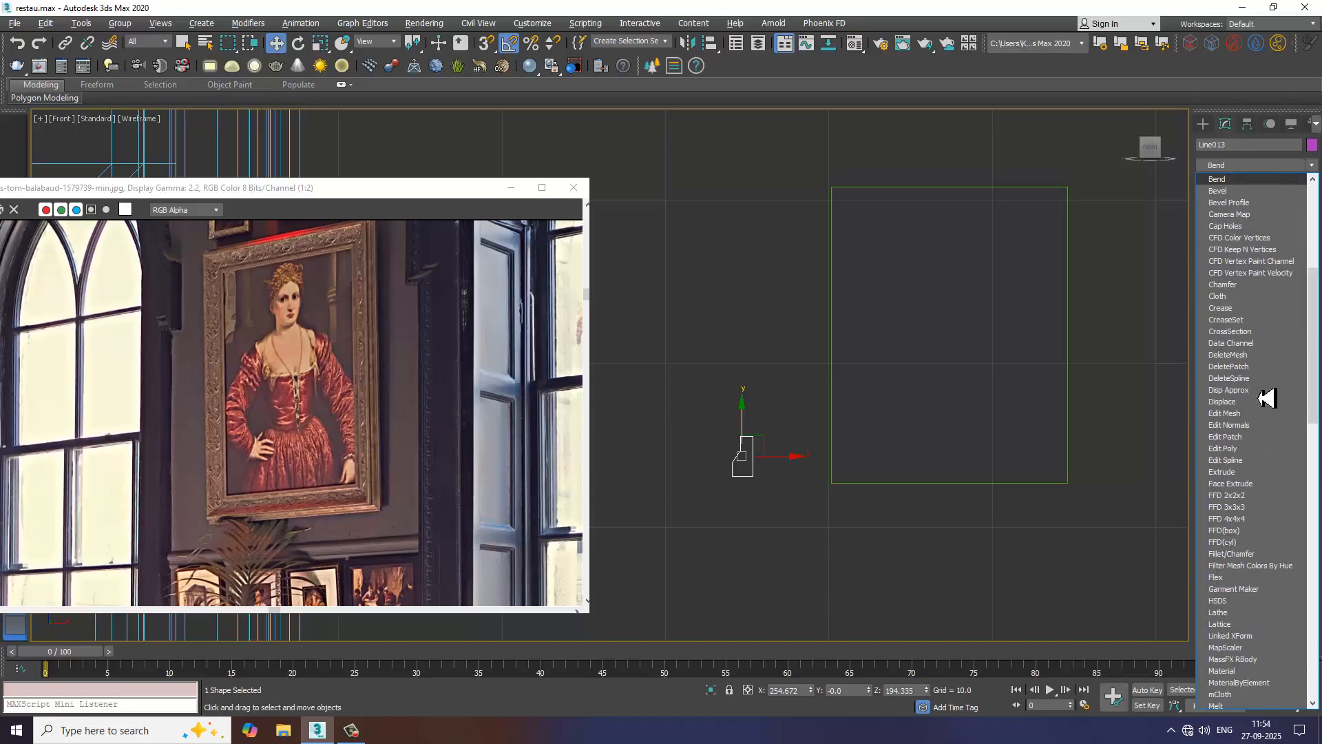
pyautogui.click(1245, 203)
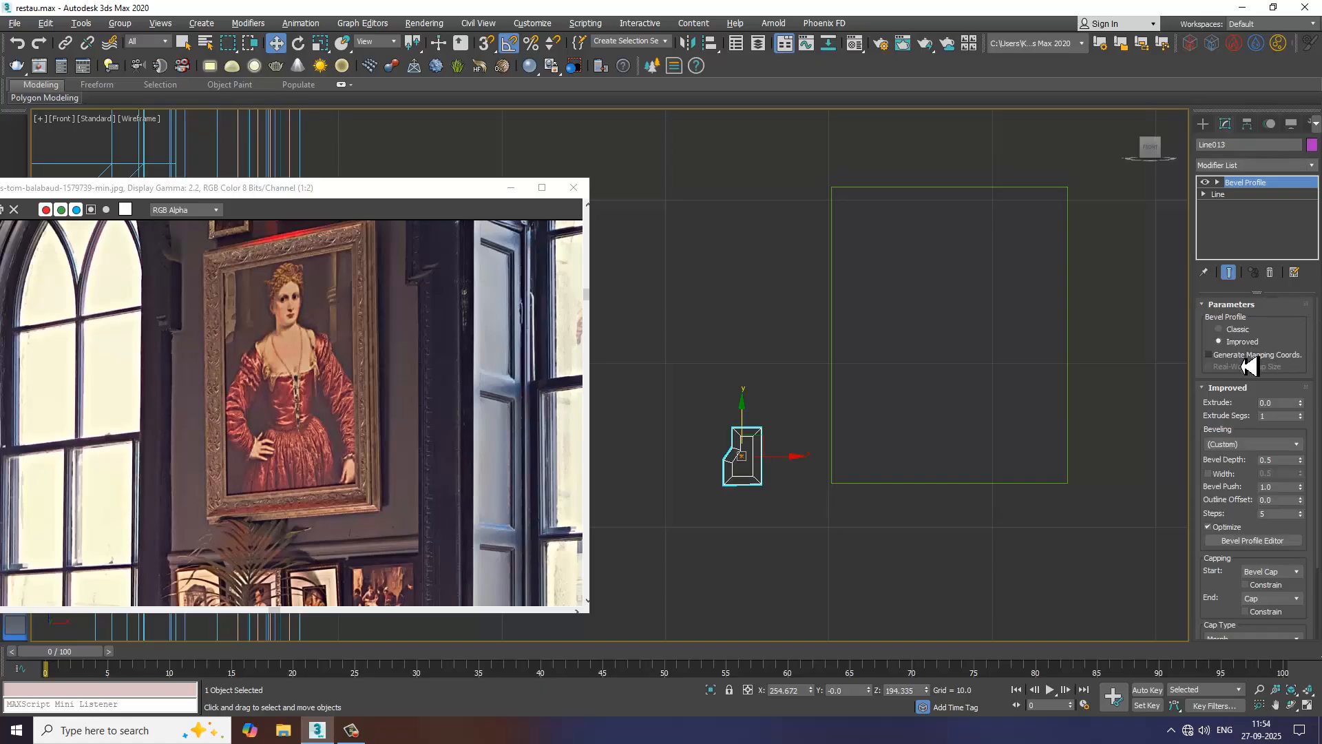
pyautogui.click(1219, 330)
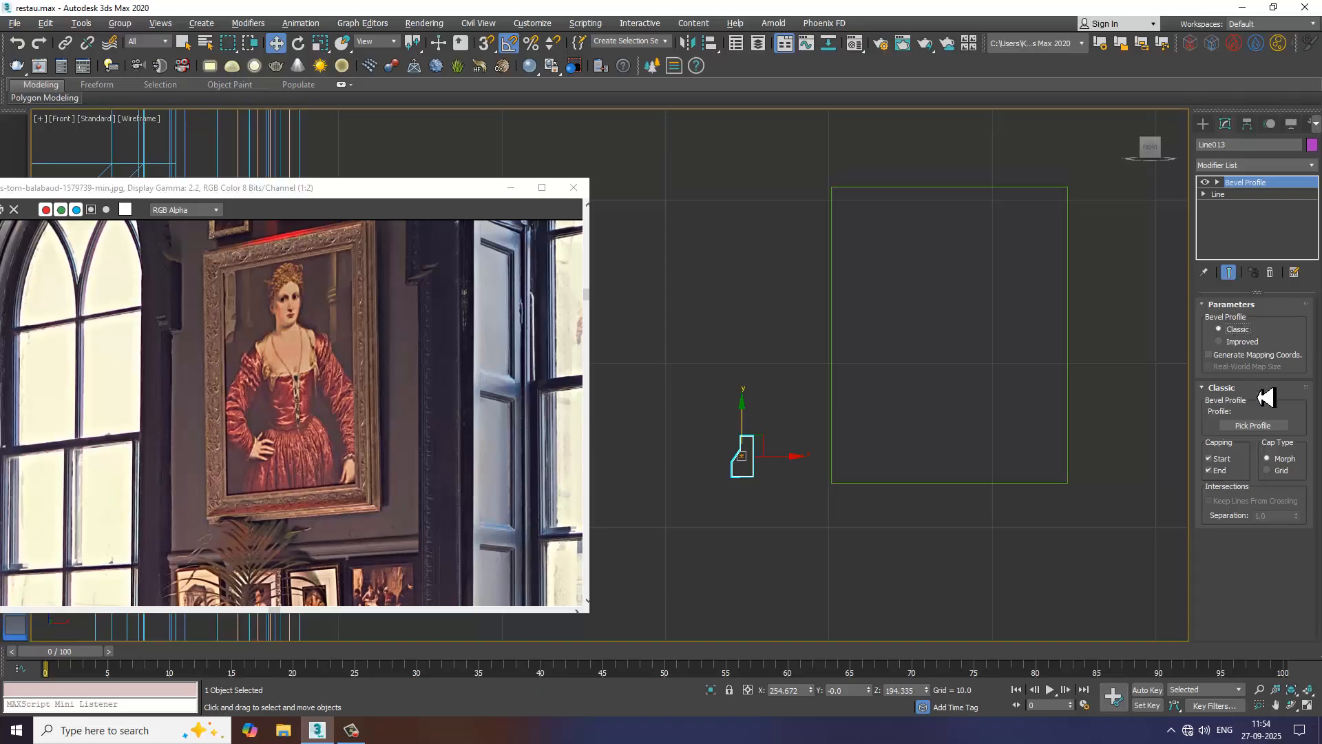
pyautogui.click(1253, 426)
pyautogui.click(920, 484)
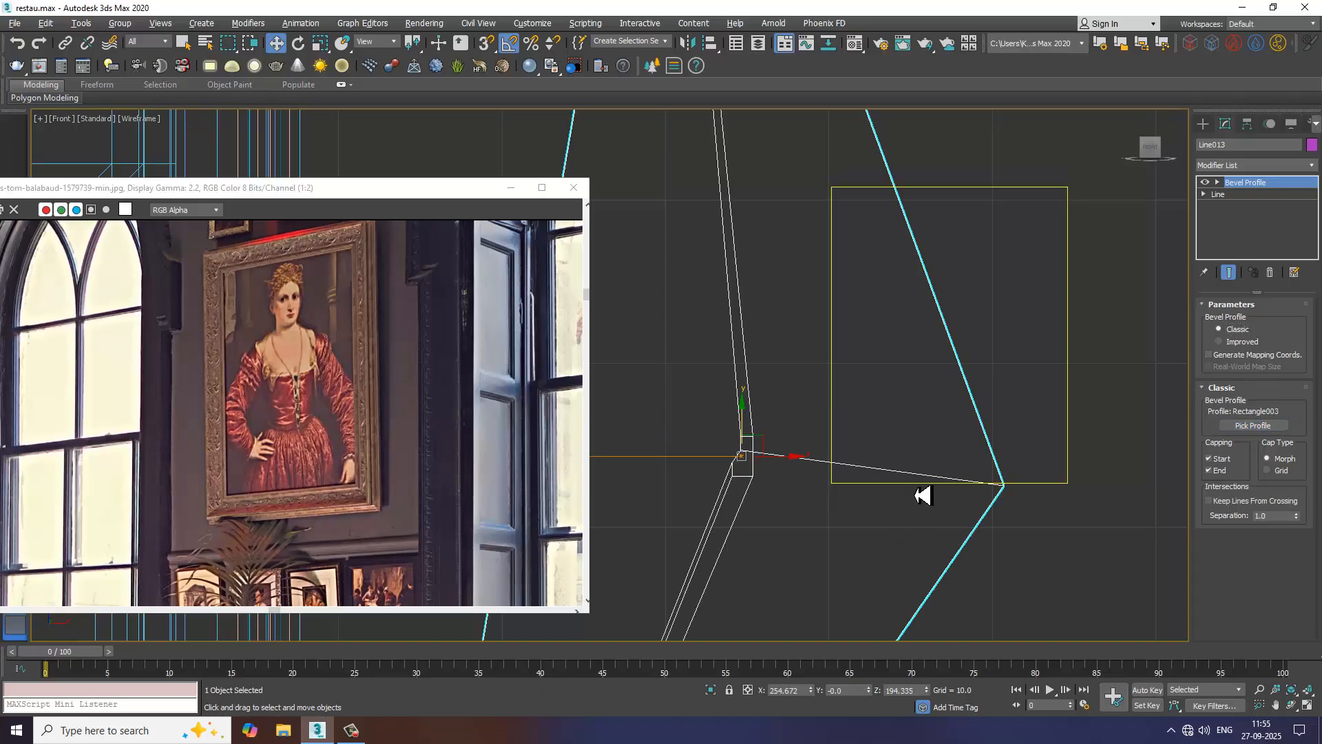
pyautogui.click(1271, 273)
# - Add a Classic Bevel Profile modifier to the rectangle and pick the stepped frame line as its profile
pyautogui.click(938, 483)
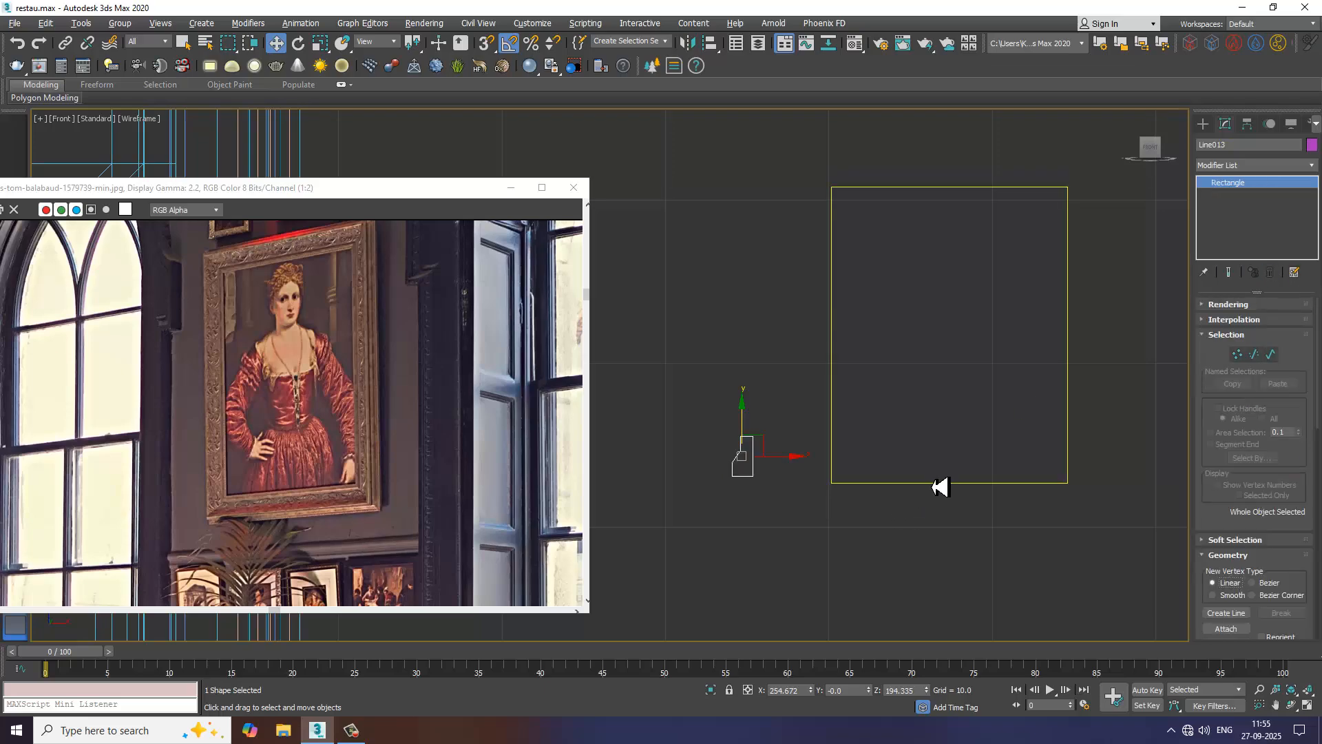
pyautogui.click(1274, 166)
pyautogui.scroll(-8, 1259, 315)
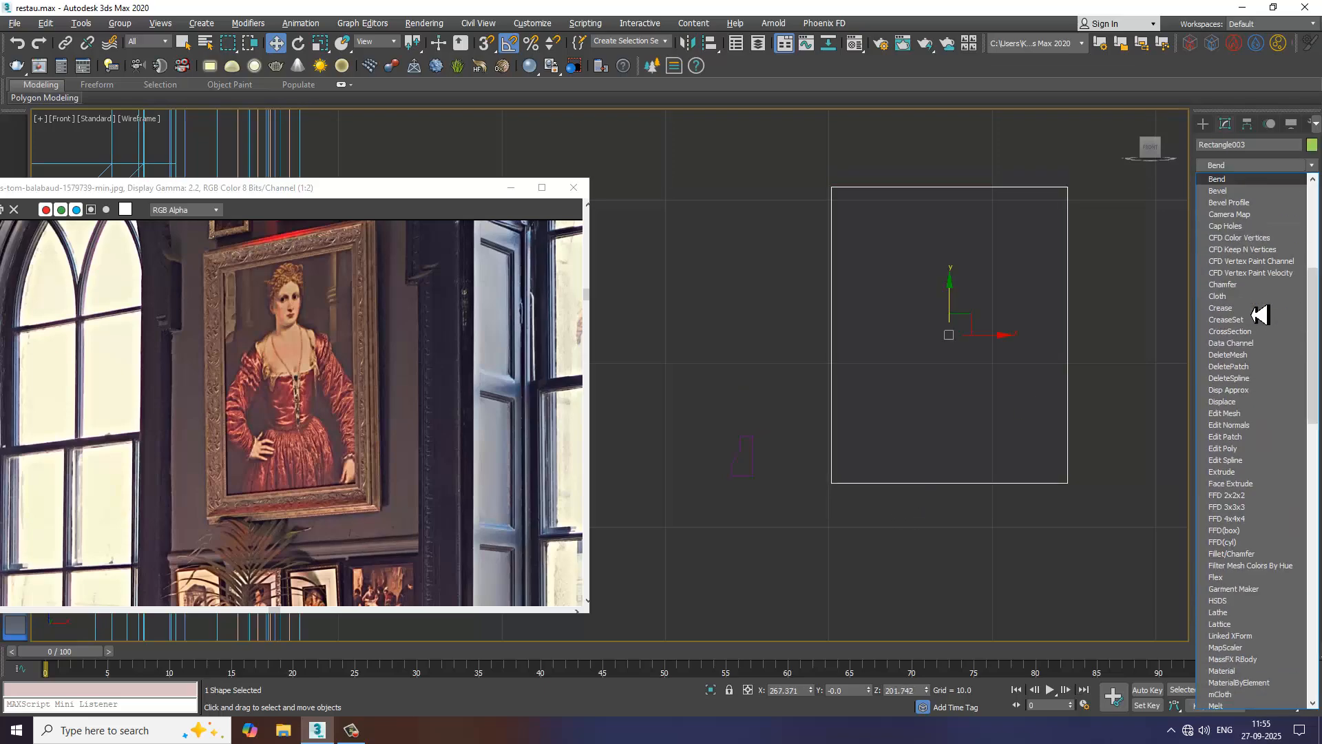
pyautogui.click(1229, 202)
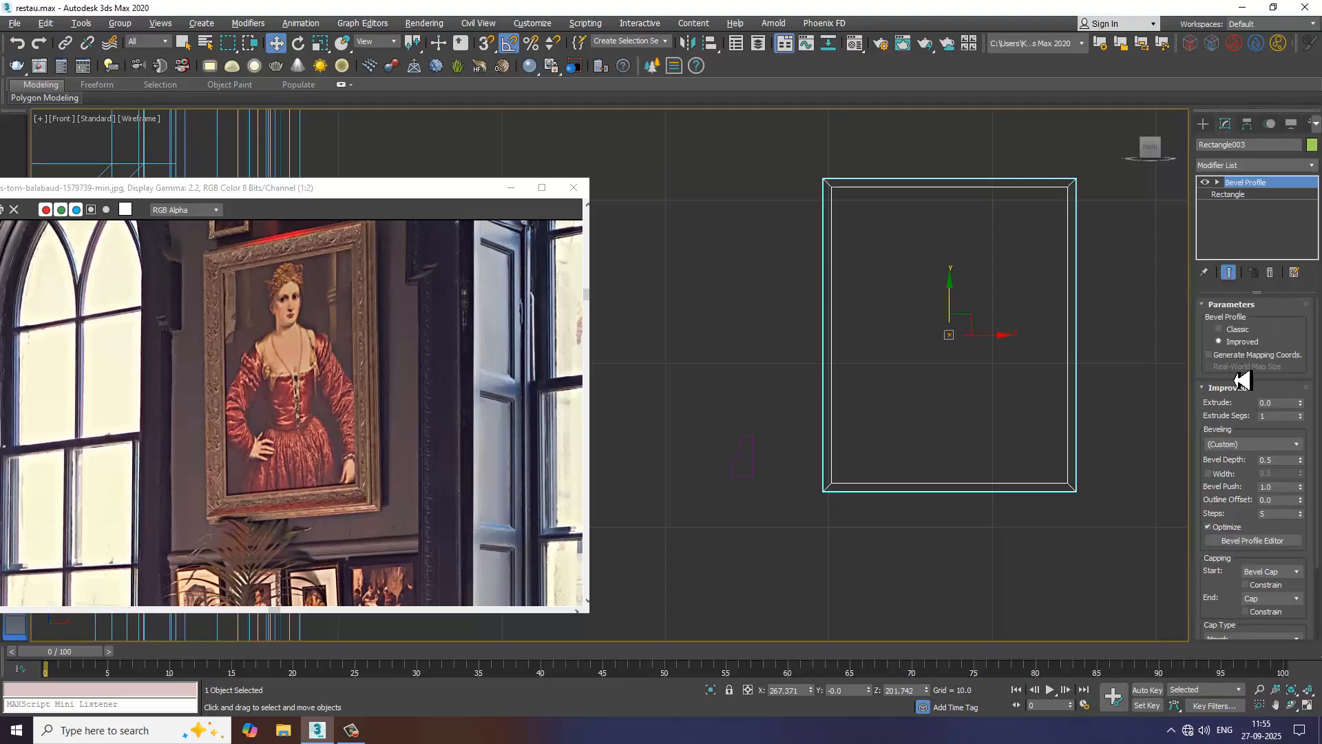
pyautogui.click(1235, 330)
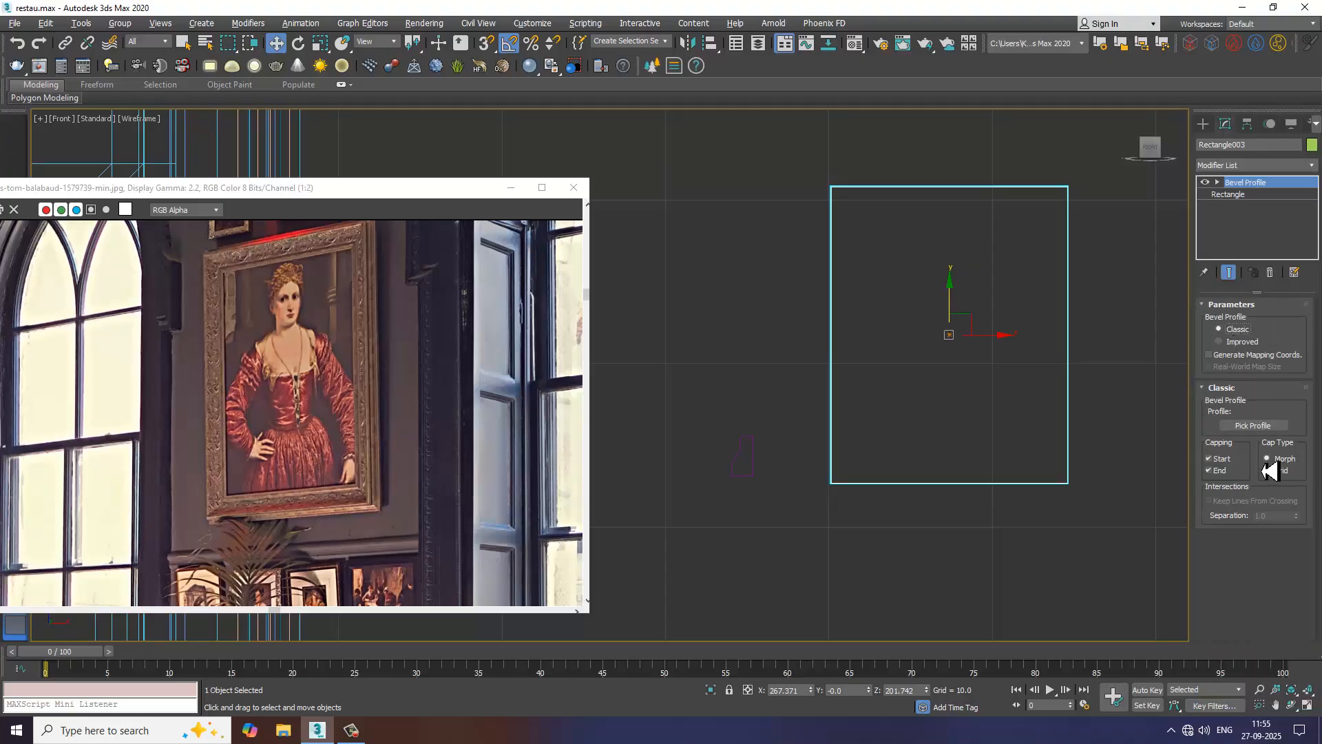
pyautogui.click(1253, 427)
pyautogui.click(761, 480)
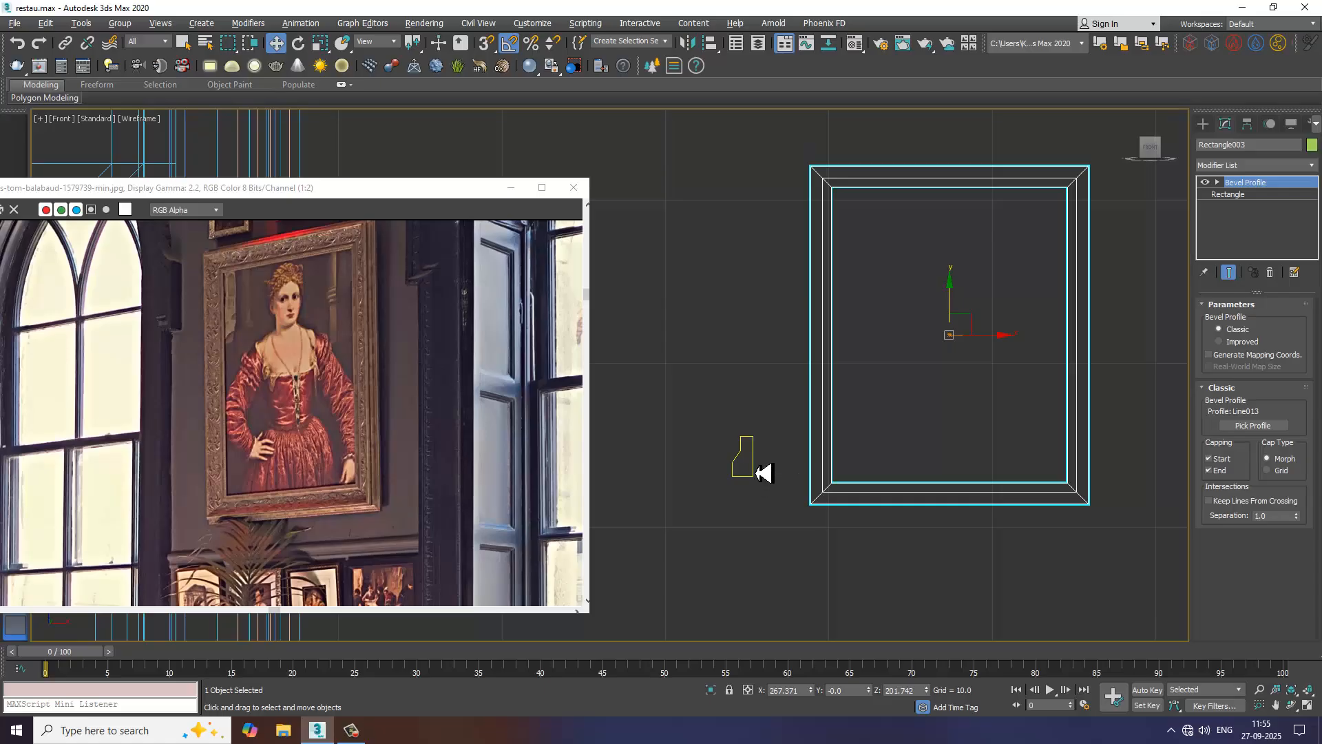
# - Examine the bevelled picture frame in the Perspective view and end the isolation to bring back the wall
pyautogui.hotkey('alt', 'w')
pyautogui.rightClick(960, 551)
pyautogui.hotkey('alt', 'w')
pyautogui.press('z')
pyautogui.keyDown('alt'); pyautogui.moveTo(812, 473); pyautogui.dragTo(660, 422, button='middle'); pyautogui.keyUp('alt')
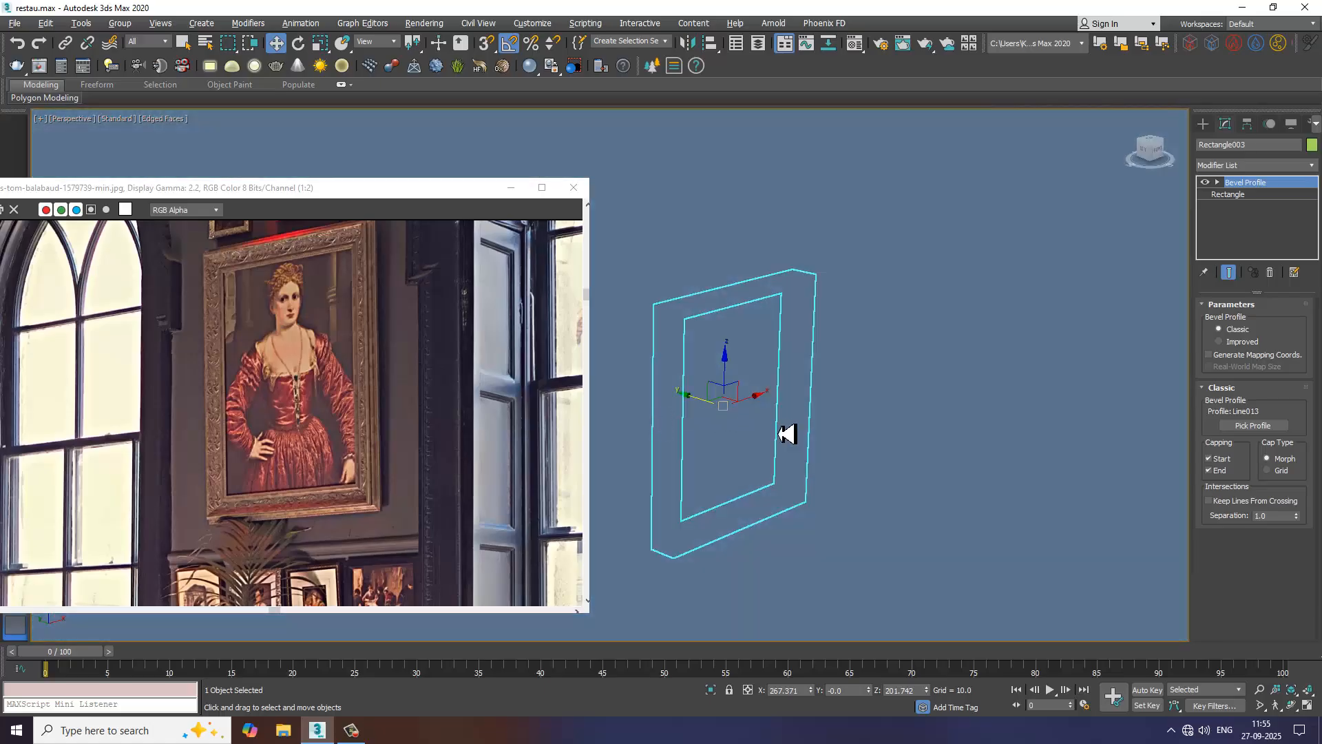
pyautogui.keyDown('alt'); pyautogui.moveTo(787, 434); pyautogui.dragTo(927, 475, button='middle'); pyautogui.keyUp('alt')
pyautogui.scroll(-5, 736, 411)
pyautogui.rightClick(949, 396)
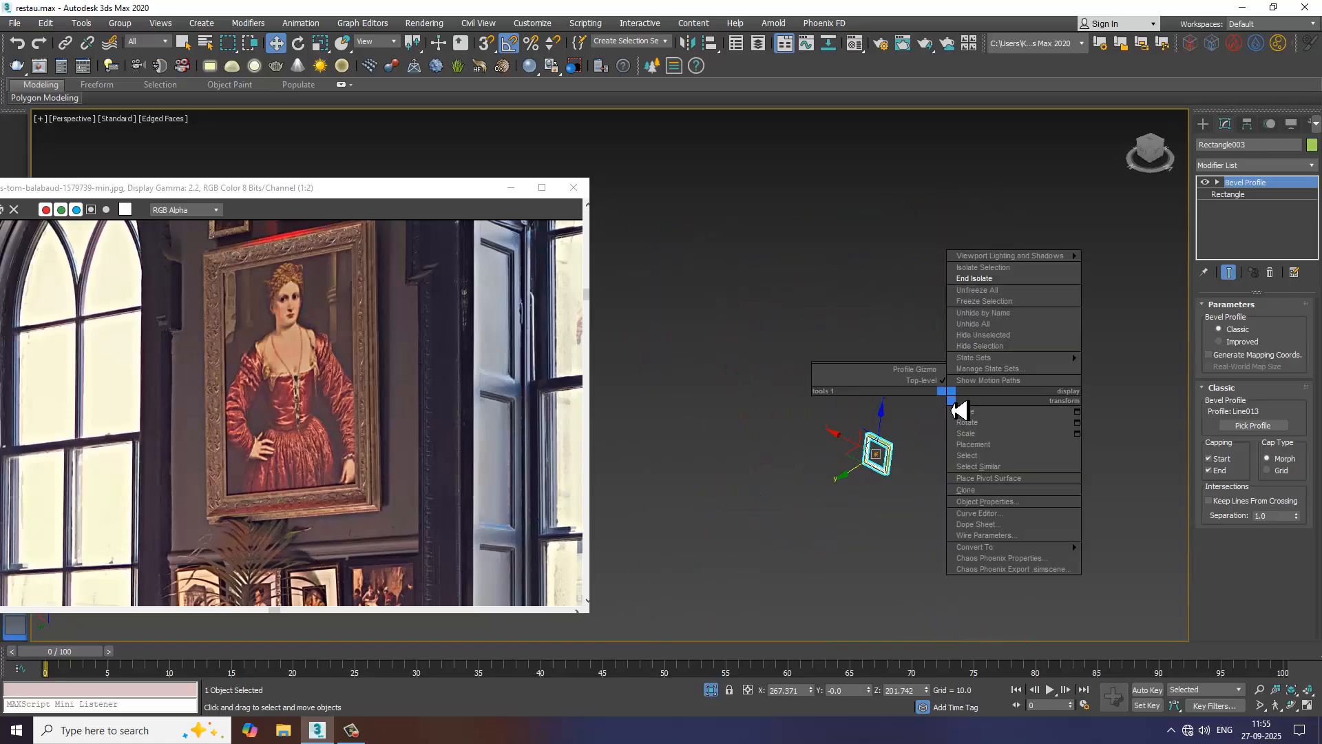
pyautogui.click(987, 281)
# - Move the picture frame along the X axis to 139.113, out in front of the wall
pyautogui.scroll(-10, 830, 440)
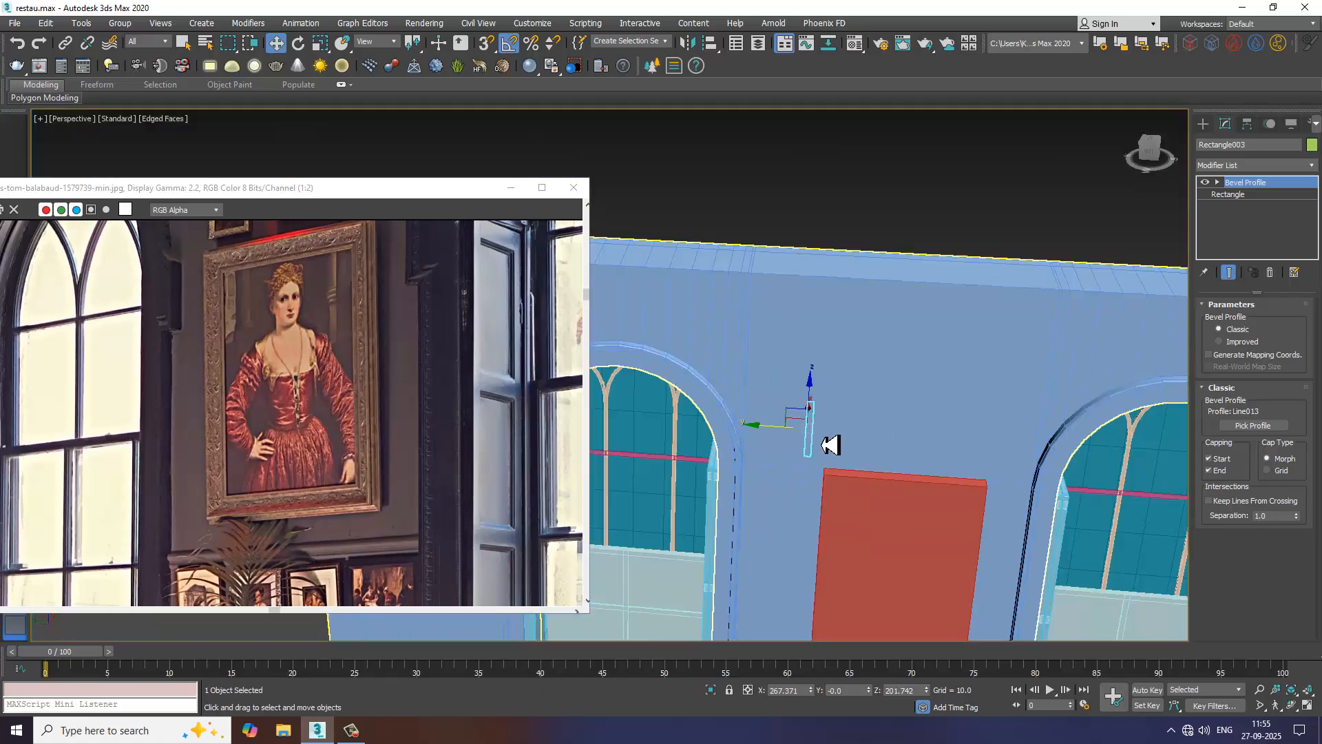
pyautogui.scroll(5, 837, 432)
pyautogui.keyDown('alt'); pyautogui.moveTo(758, 438); pyautogui.dragTo(888, 444, button='middle'); pyautogui.keyUp('alt')
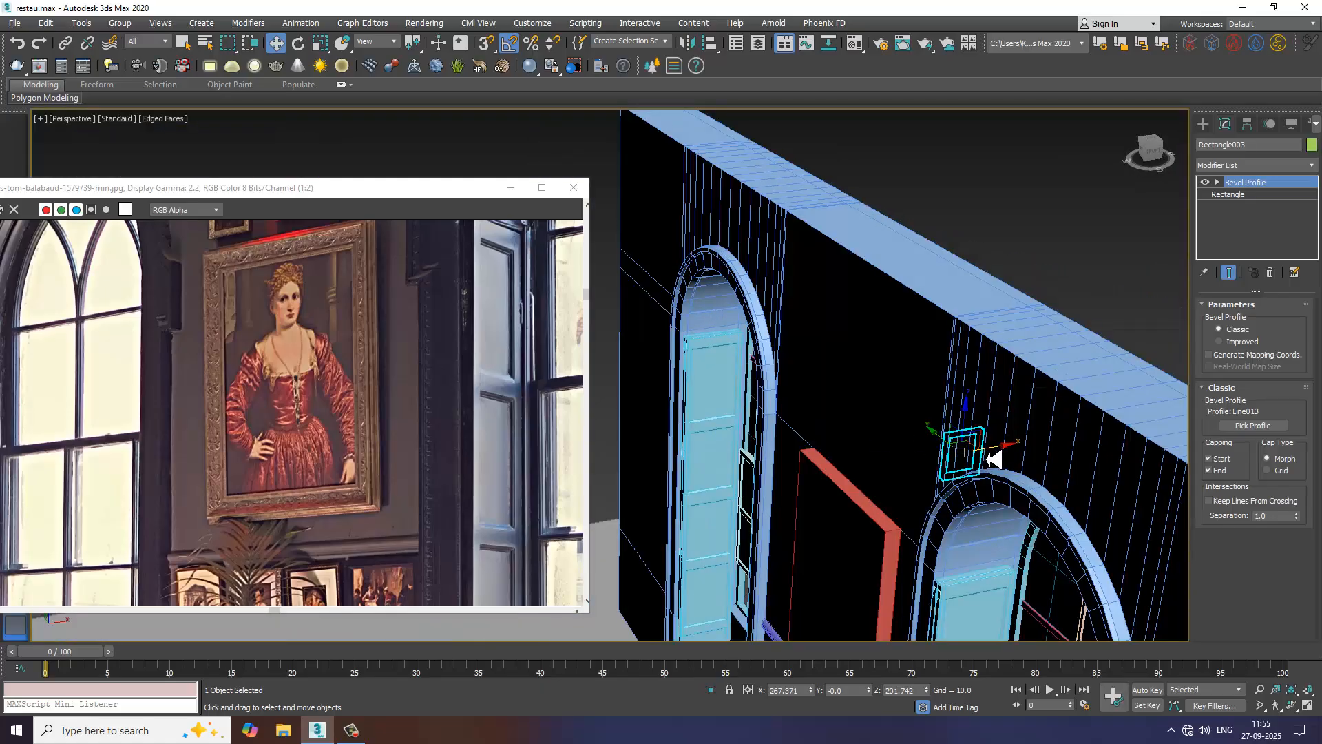
pyautogui.moveTo(989, 456); pyautogui.dragTo(723, 461)
pyautogui.keyDown('alt'); pyautogui.moveTo(723, 462); pyautogui.dragTo(792, 506, button='middle'); pyautogui.keyUp('alt')
pyautogui.scroll(4, 791, 506)
# - Scale the picture frame uniformly to about 358 percent, close to the size of the red picture box
pyautogui.press('r')
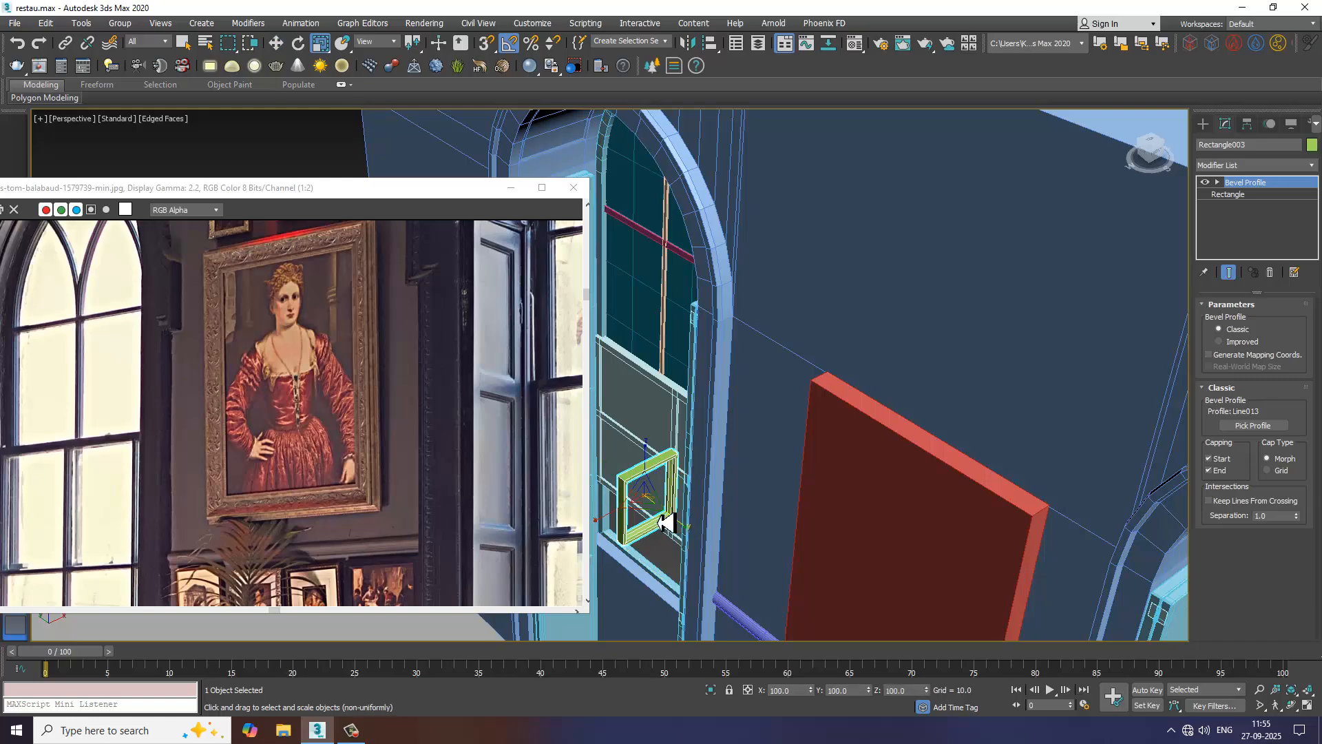
pyautogui.moveTo(644, 495); pyautogui.dragTo(537, 332)
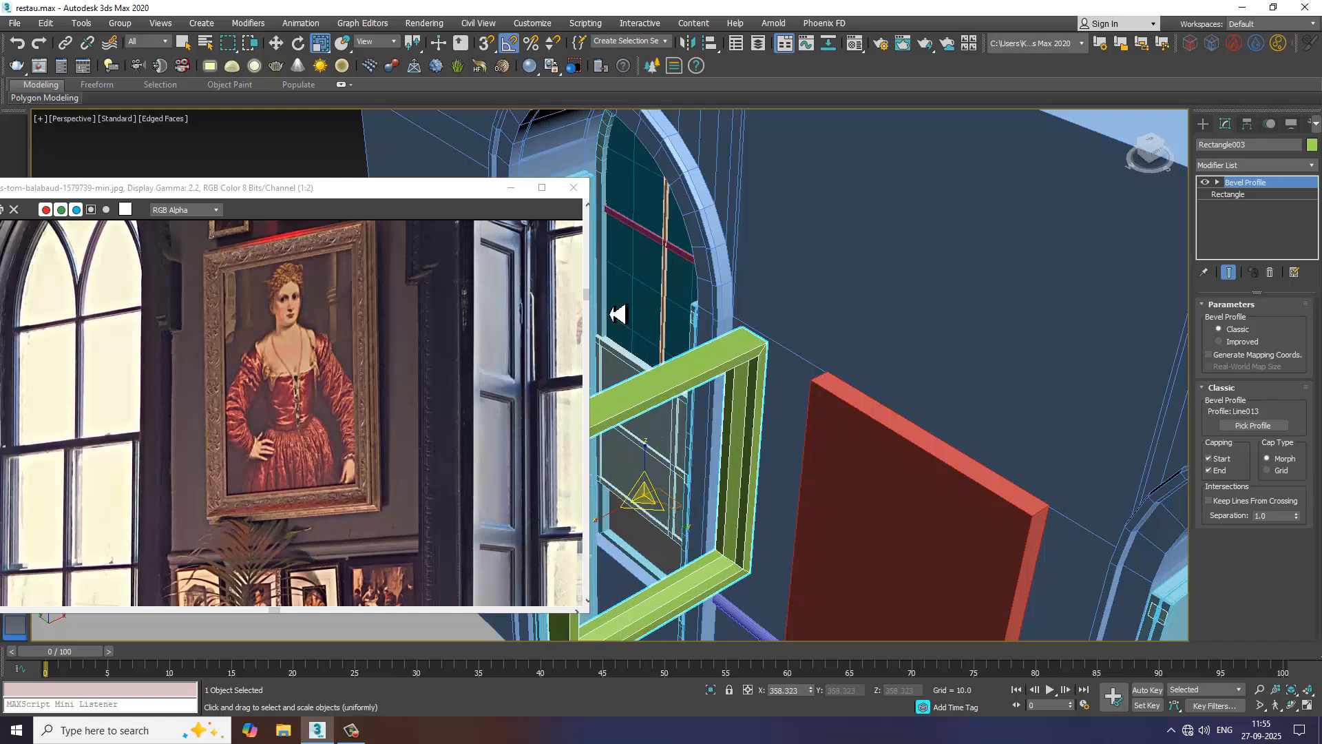
pyautogui.keyDown('alt'); pyautogui.moveTo(886, 378); pyautogui.dragTo(933, 322, button='middle'); pyautogui.keyUp('alt')
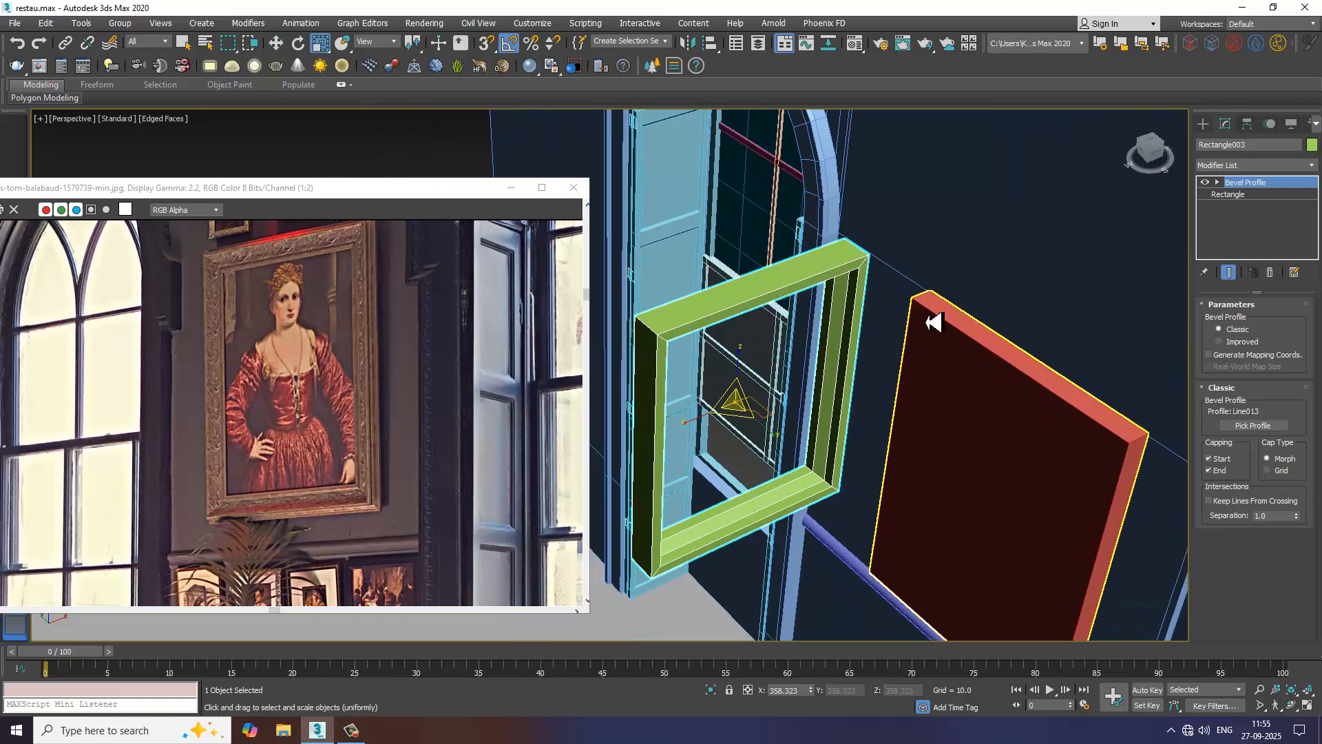
# - Rotate the picture frame -90 degrees about the vertical axis so it lies parallel to the wall
pyautogui.press('e')
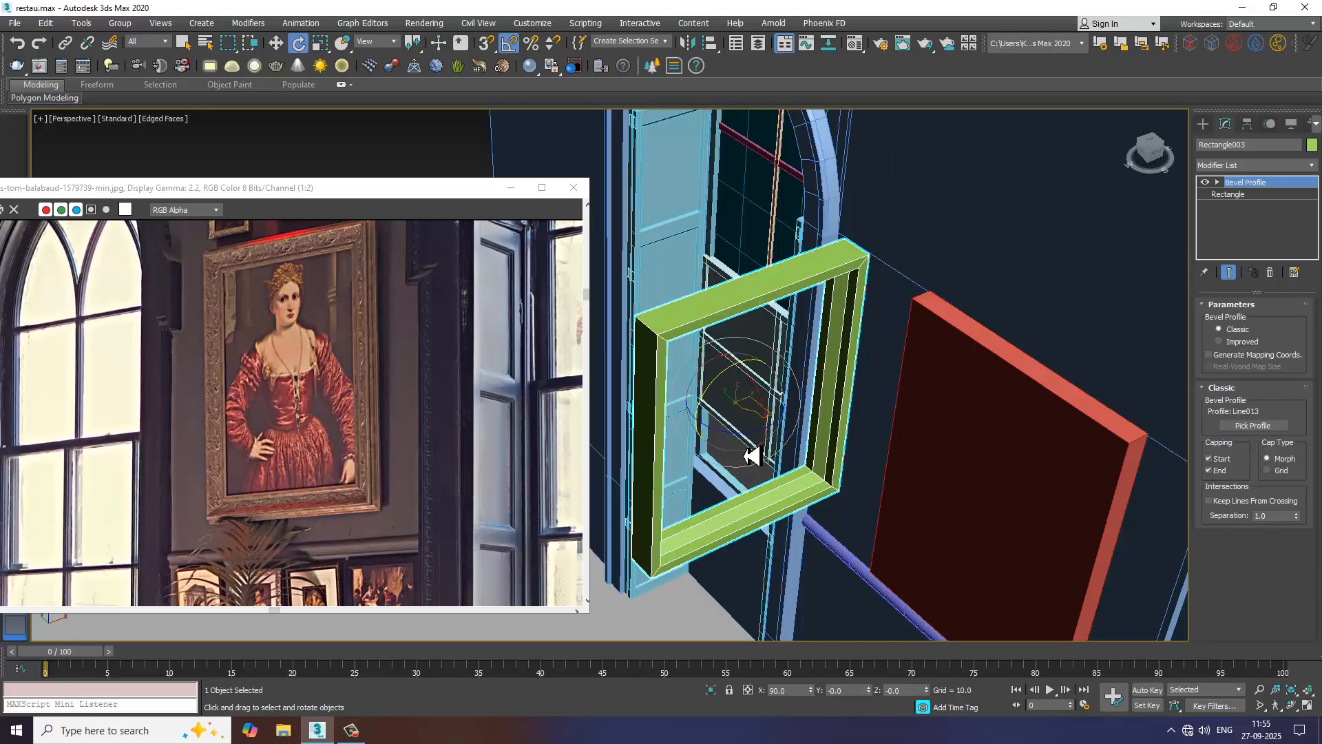
pyautogui.moveTo(738, 445); pyautogui.dragTo(733, 443)
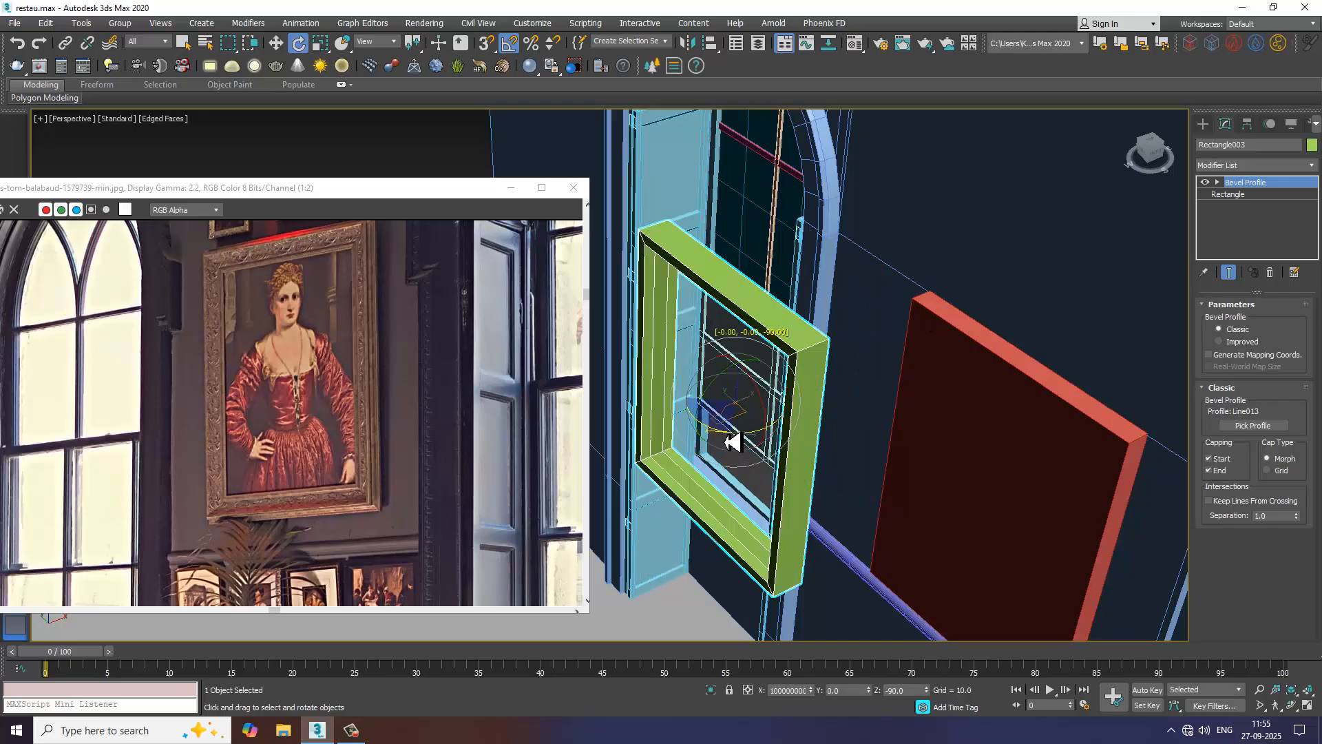
pyautogui.keyDown('alt'); pyautogui.moveTo(733, 443); pyautogui.dragTo(951, 445, button='middle'); pyautogui.keyUp('alt')
# - Examine in wireframe display how the picture frame sits relative to the windows, the wall and the picture box
pyautogui.scroll(-6, 836, 332)
pyautogui.press('F3')
pyautogui.scroll(-8, 875, 400)
pyautogui.scroll(8, 833, 394)
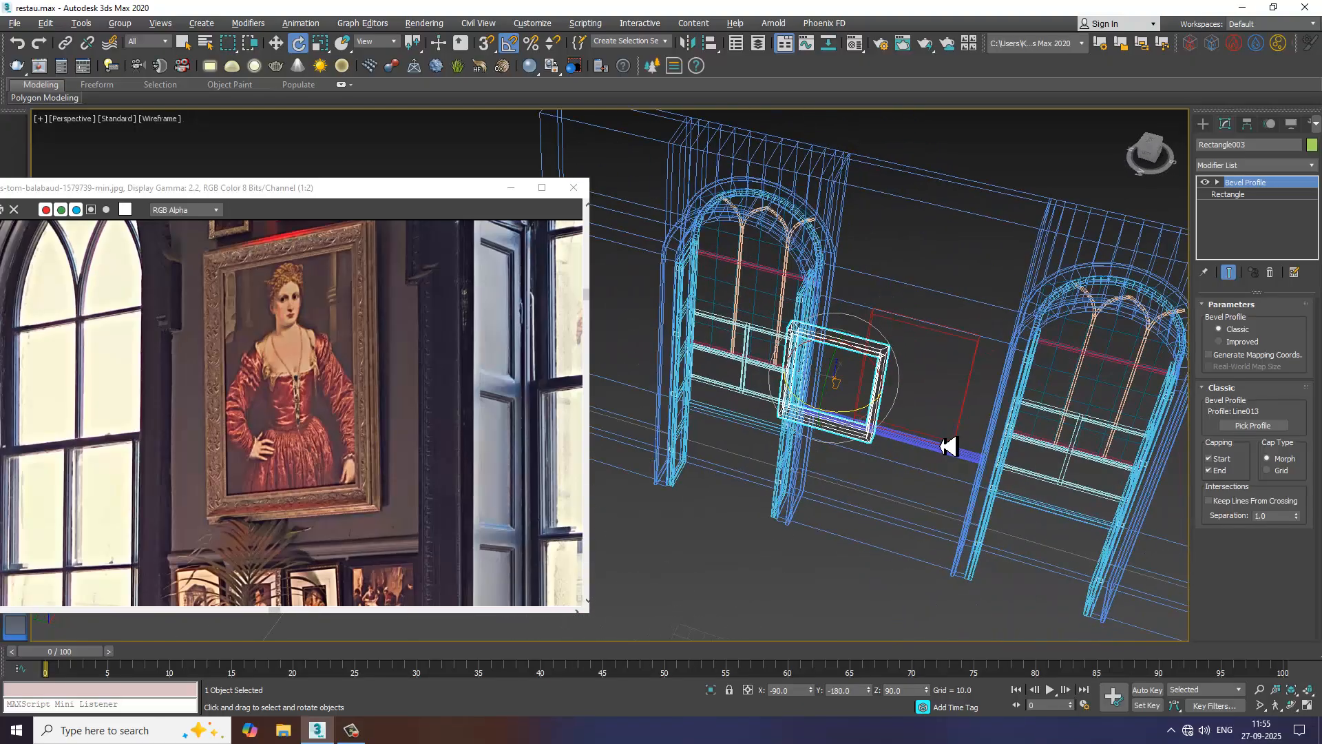
pyautogui.press('w')
pyautogui.scroll(2, 876, 336)
pyautogui.keyDown('alt'); pyautogui.moveTo(876, 335); pyautogui.dragTo(858, 375, button='middle'); pyautogui.keyUp('alt')
pyautogui.scroll(3, 859, 375)
pyautogui.scroll(3, 821, 437)
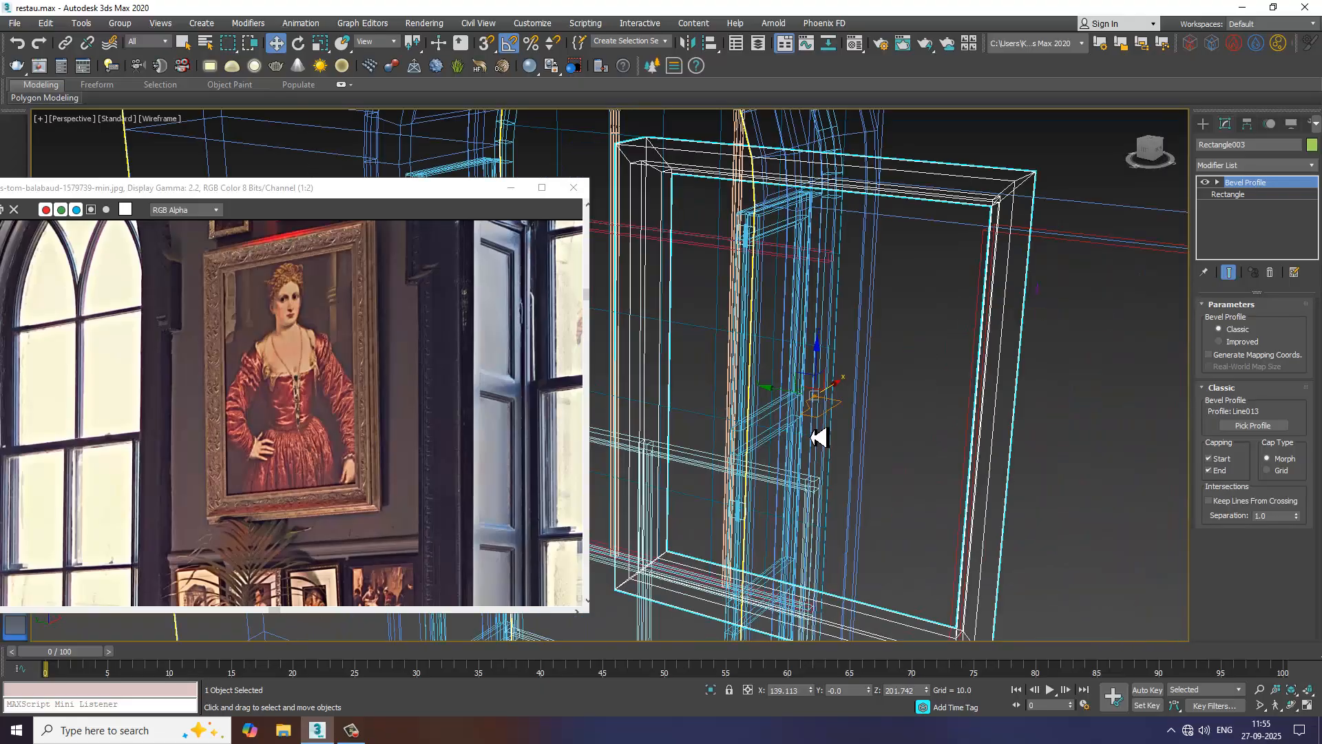
pyautogui.click(834, 418)
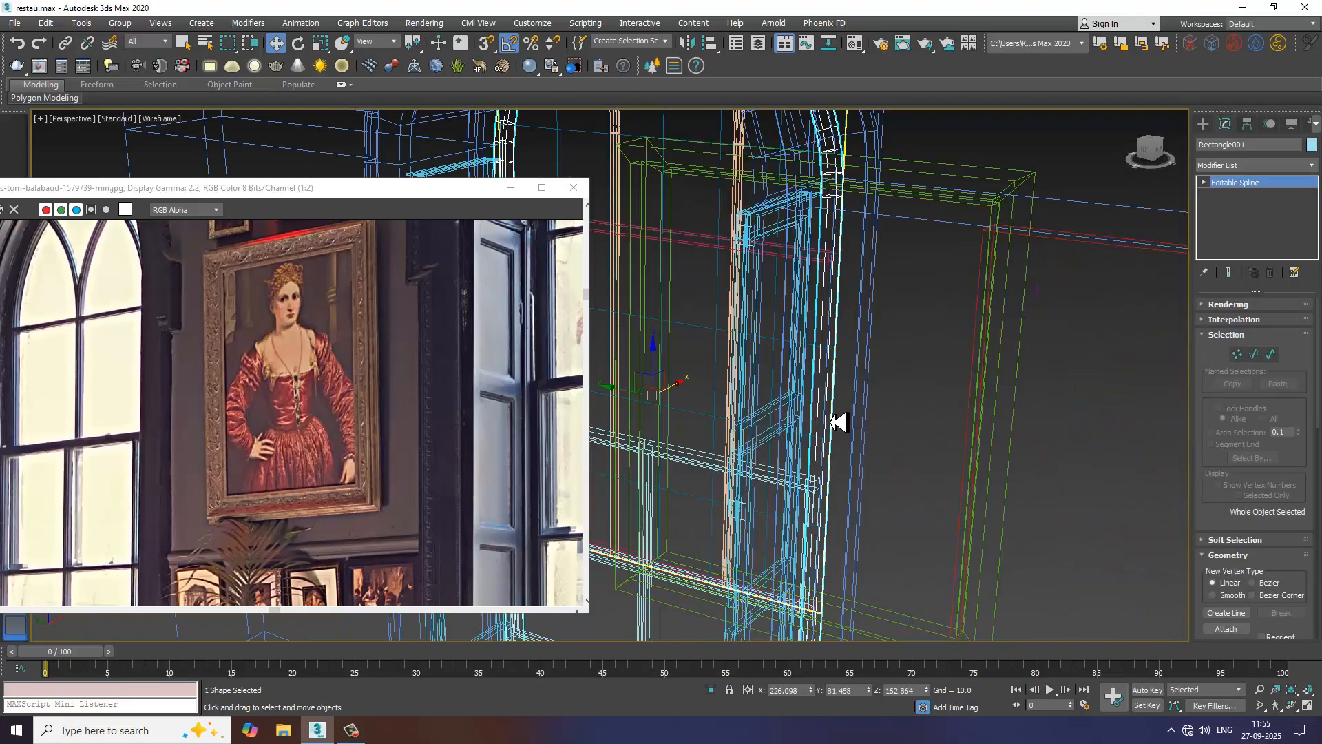
pyautogui.moveTo(838, 422)
pyautogui.keyDown('alt'); pyautogui.mouseDown(button='middle')
pyautogui.moveTo(875, 438)
pyautogui.moveTo(861, 435)
pyautogui.mouseUp(button='middle'); pyautogui.keyUp('alt')
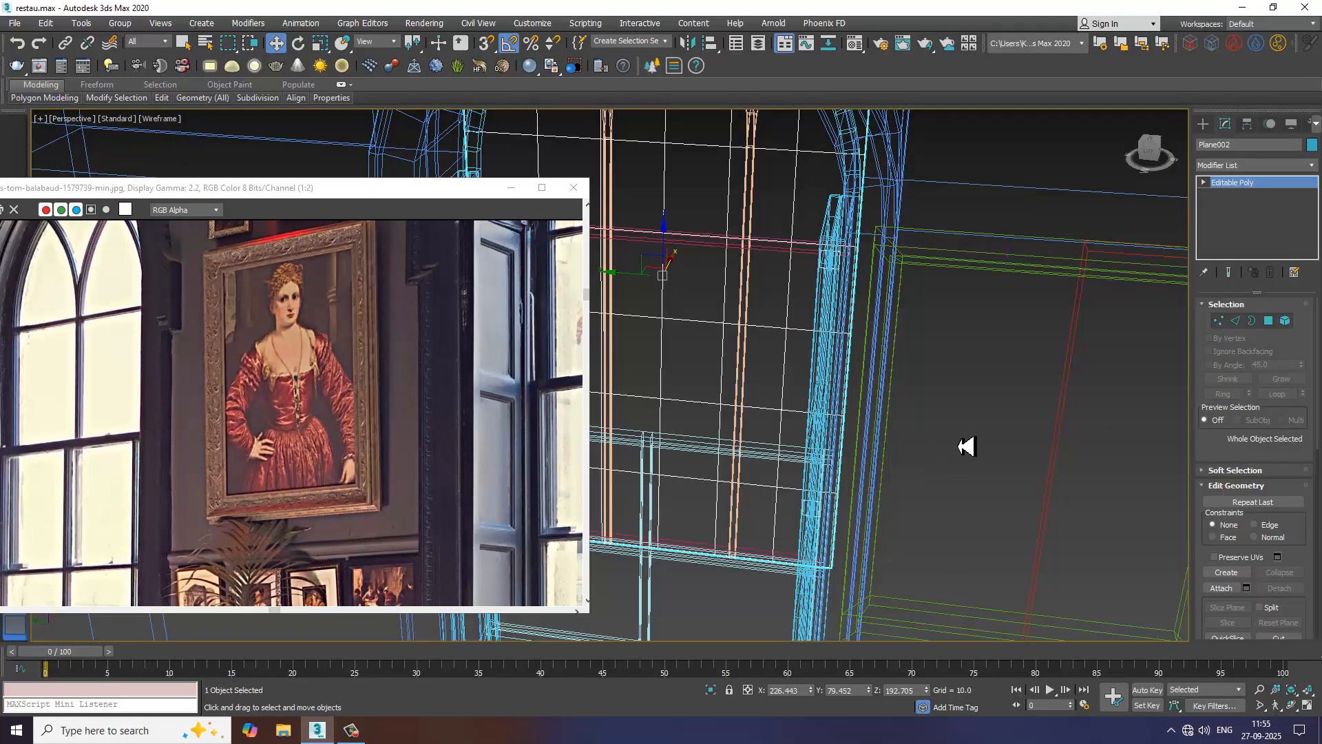
pyautogui.click(993, 463)
pyautogui.keyDown('alt'); pyautogui.moveTo(993, 463); pyautogui.dragTo(924, 522, button='middle'); pyautogui.keyUp('alt')
pyautogui.scroll(-5, 908, 470)
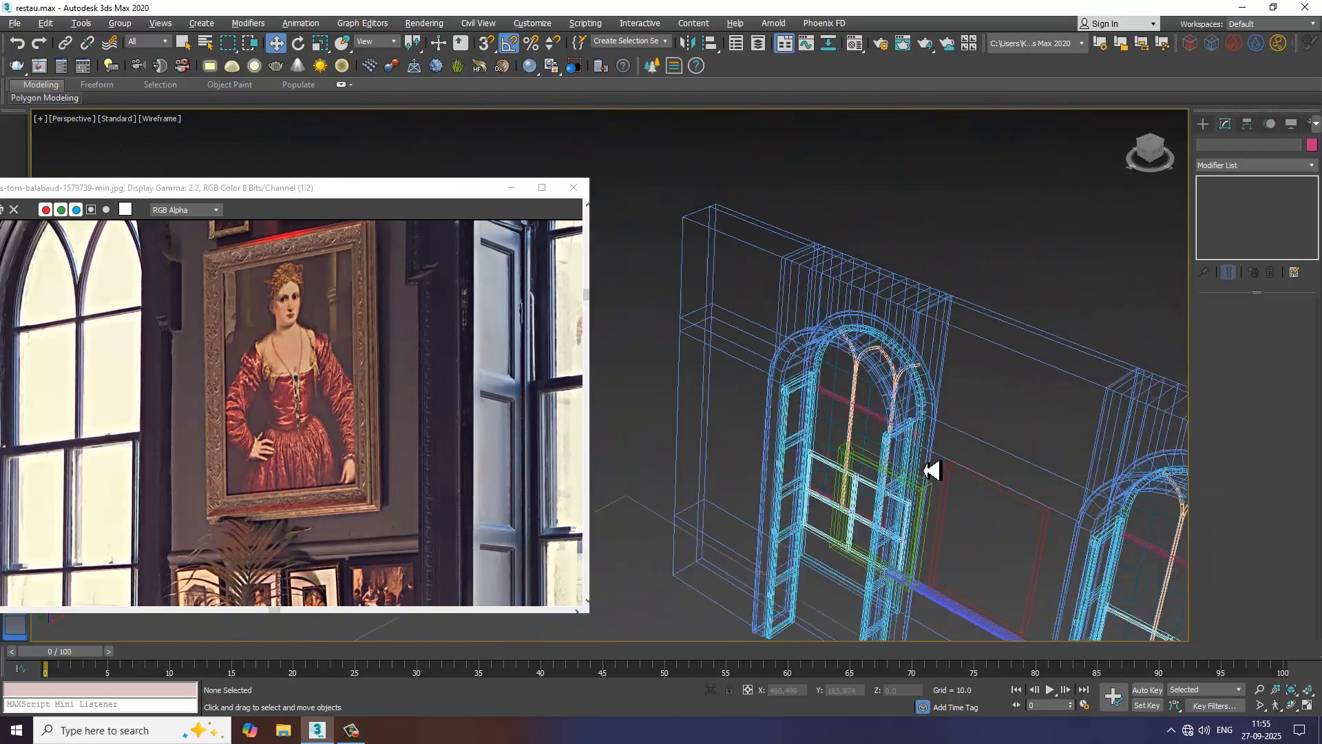
pyautogui.keyDown('alt'); pyautogui.moveTo(930, 472); pyautogui.dragTo(889, 446, button='middle'); pyautogui.keyUp('alt')
pyautogui.click(889, 447)
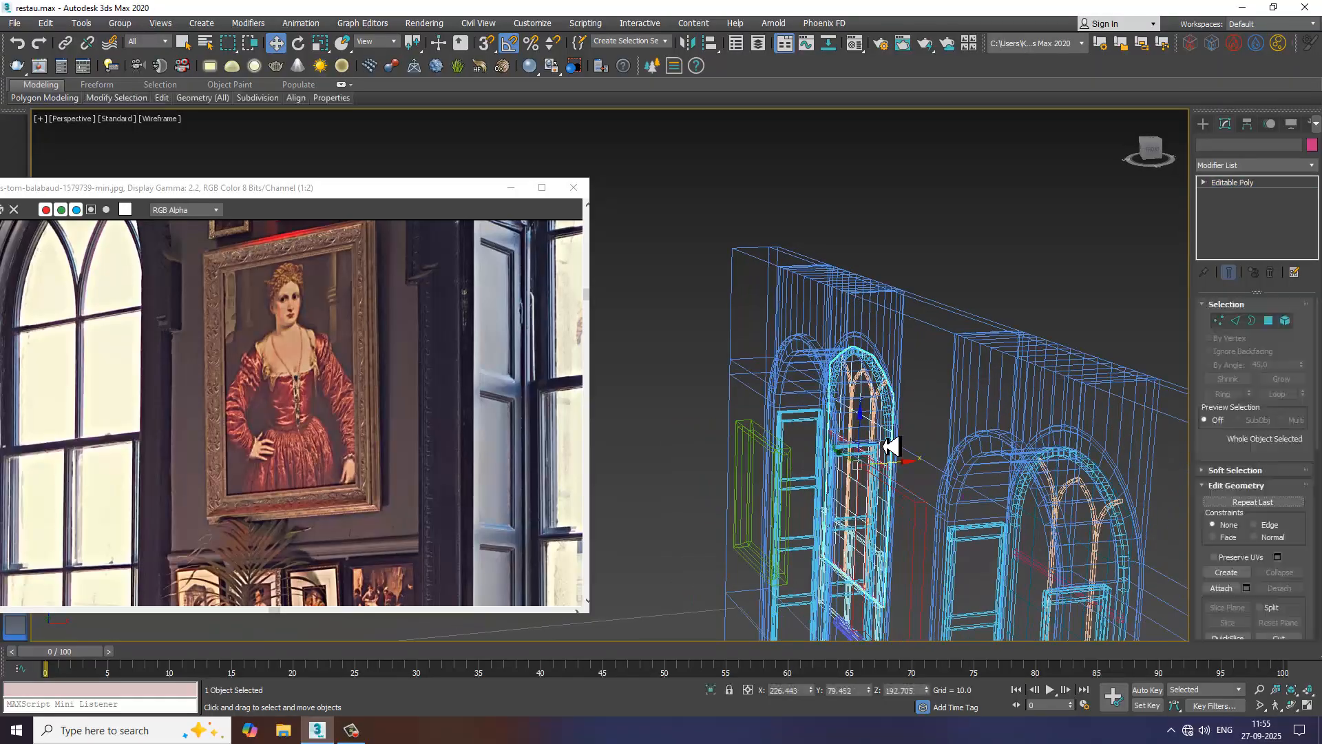
pyautogui.keyDown('alt'); pyautogui.moveTo(873, 529); pyautogui.dragTo(940, 536, button='middle'); pyautogui.keyUp('alt')
pyautogui.moveTo(887, 406); pyautogui.dragTo(775, 267, button='middle')
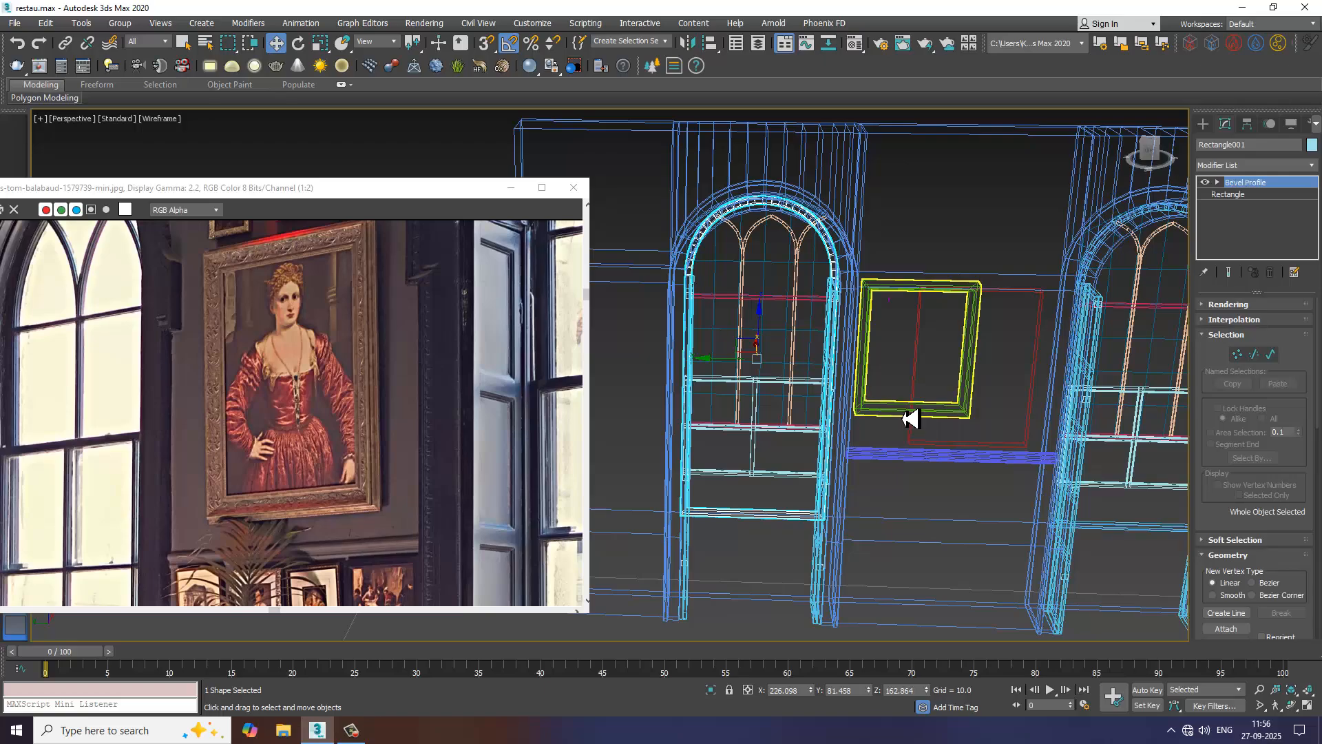
pyautogui.click(904, 418)
pyautogui.keyDown('alt'); pyautogui.moveTo(904, 418); pyautogui.dragTo(971, 431, button='middle'); pyautogui.keyUp('alt')
pyautogui.scroll(4, 837, 358)
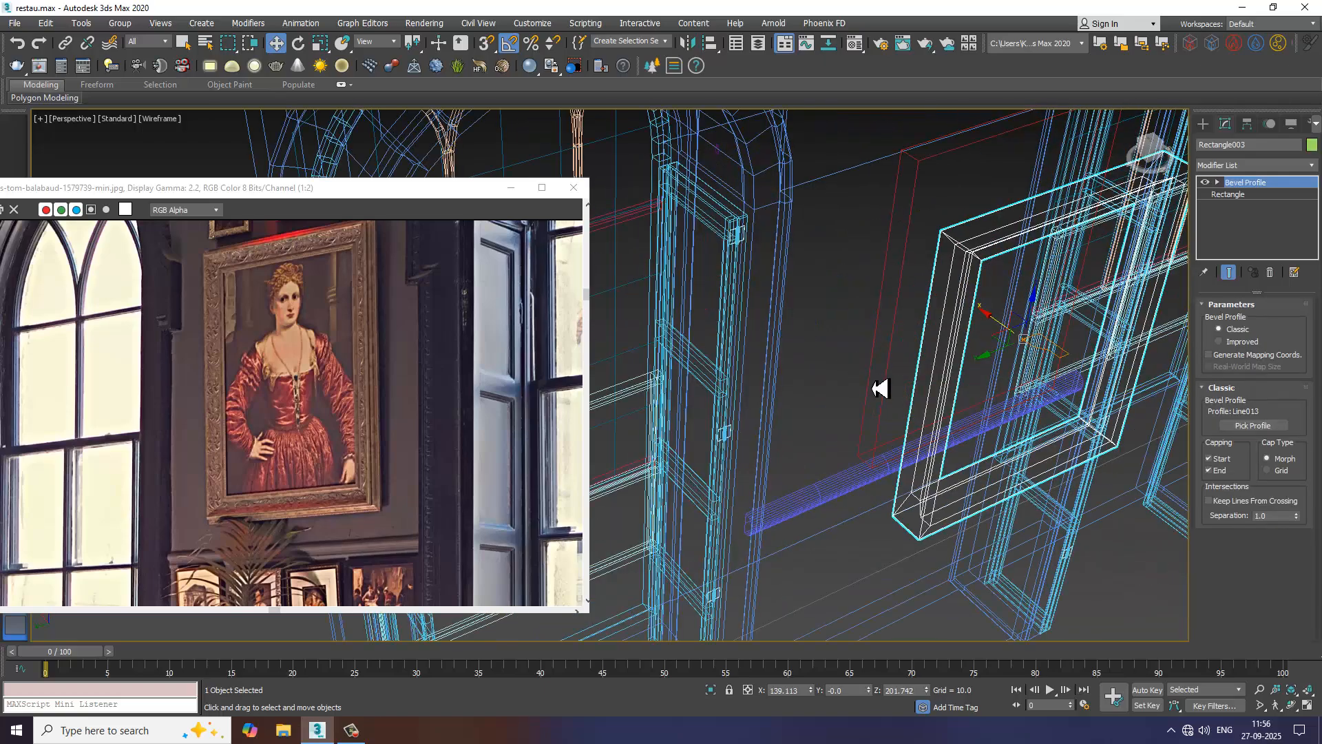
pyautogui.click(1070, 363)
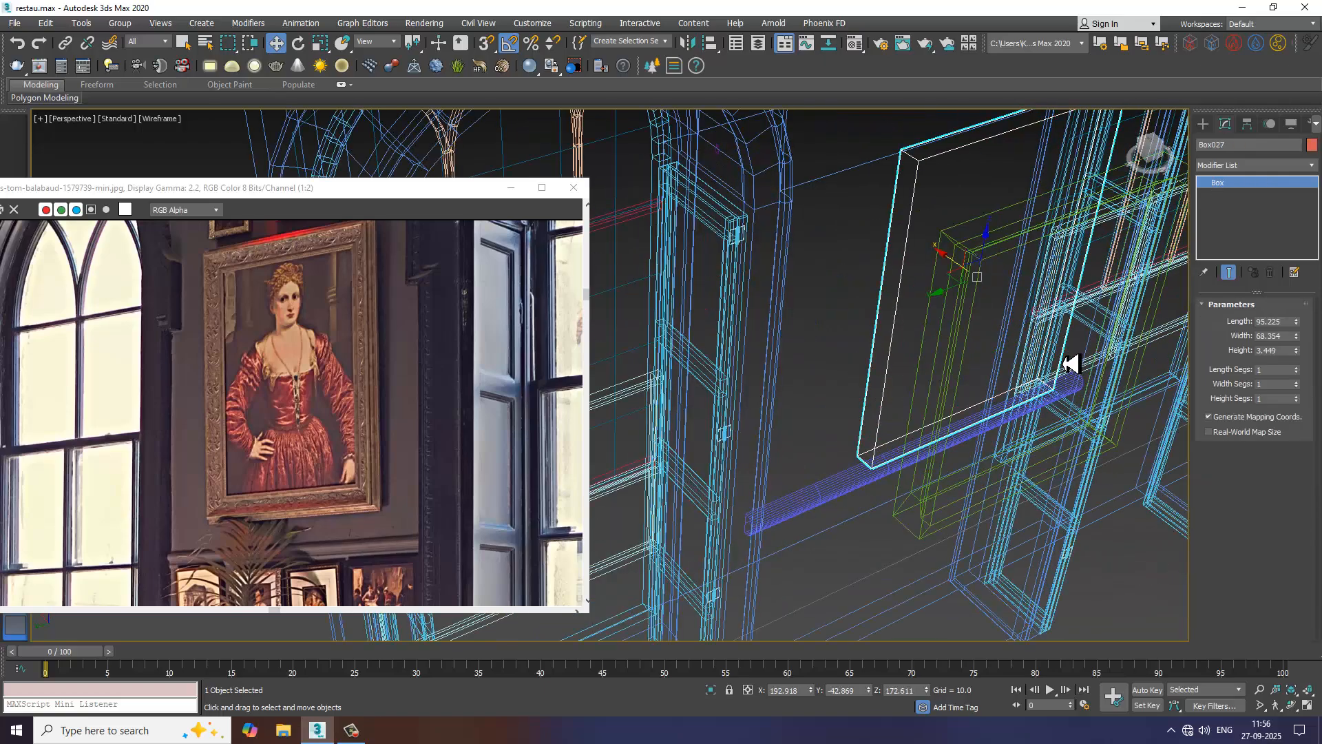
pyautogui.moveTo(1072, 365)
pyautogui.keyDown('alt'); pyautogui.mouseDown(button='middle')
pyautogui.moveTo(1068, 381)
pyautogui.moveTo(1033, 383)
pyautogui.moveTo(1066, 411)
pyautogui.moveTo(1090, 393)
pyautogui.moveTo(1073, 390)
pyautogui.mouseUp(button='middle'); pyautogui.keyUp('alt')
pyautogui.keyDown('alt'); pyautogui.moveTo(1049, 416); pyautogui.dragTo(838, 307, button='middle'); pyautogui.keyUp('alt')
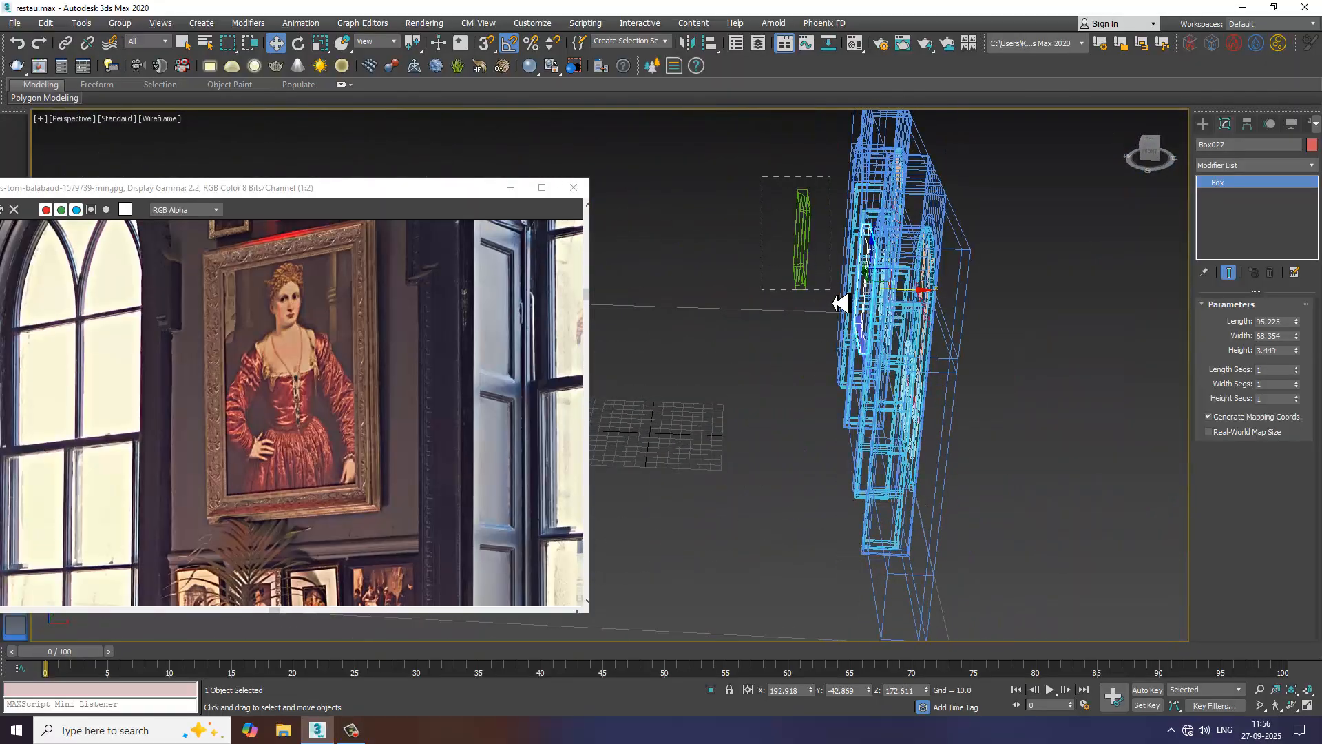
# - Select the picture frame in front of the wall and isolate it from the rest of the scene
pyautogui.moveTo(834, 303); pyautogui.dragTo(834, 305)
pyautogui.keyDown('alt'); pyautogui.moveTo(803, 269); pyautogui.dragTo(753, 280, button='middle'); pyautogui.keyUp('alt')
pyautogui.scroll(4, 858, 346)
pyautogui.click(807, 329)
pyautogui.click(839, 370)
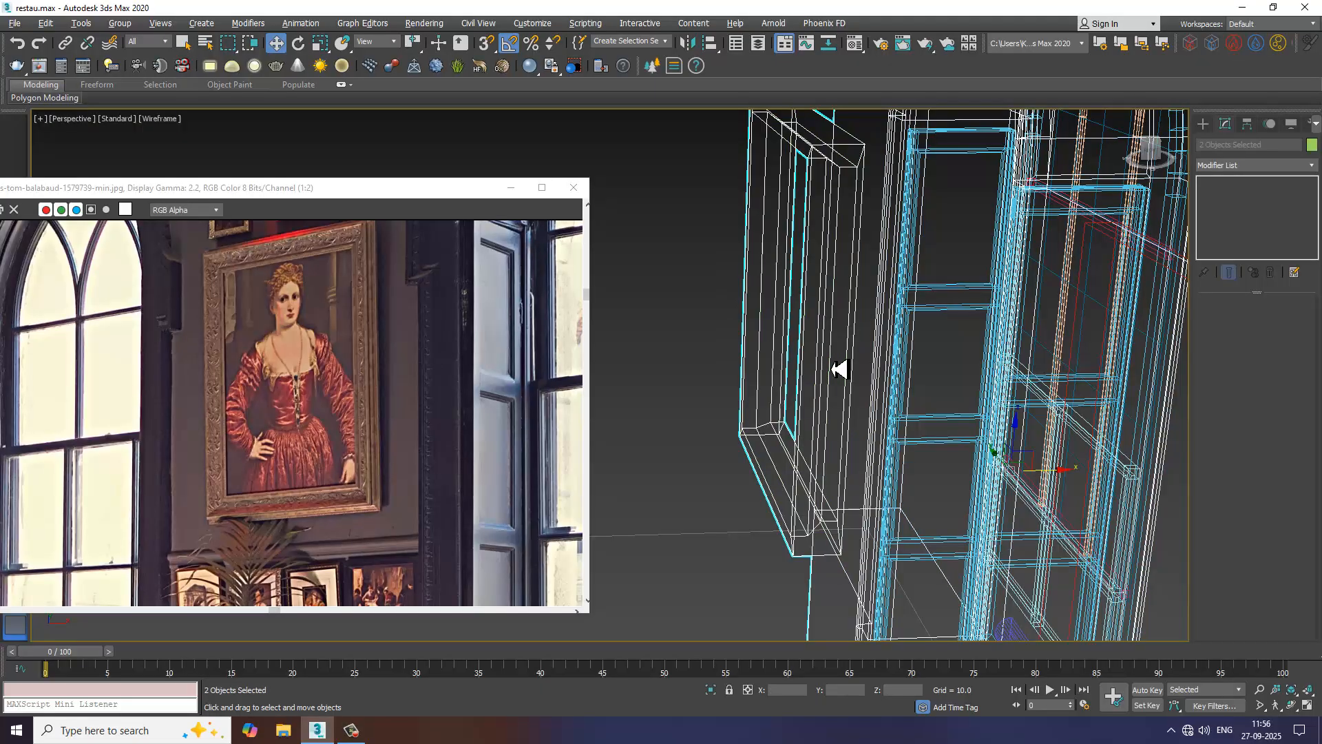
pyautogui.keyDown('alt'); pyautogui.moveTo(867, 416); pyautogui.dragTo(852, 406, button='middle'); pyautogui.keyUp('alt')
pyautogui.moveTo(856, 408); pyautogui.dragTo(867, 421)
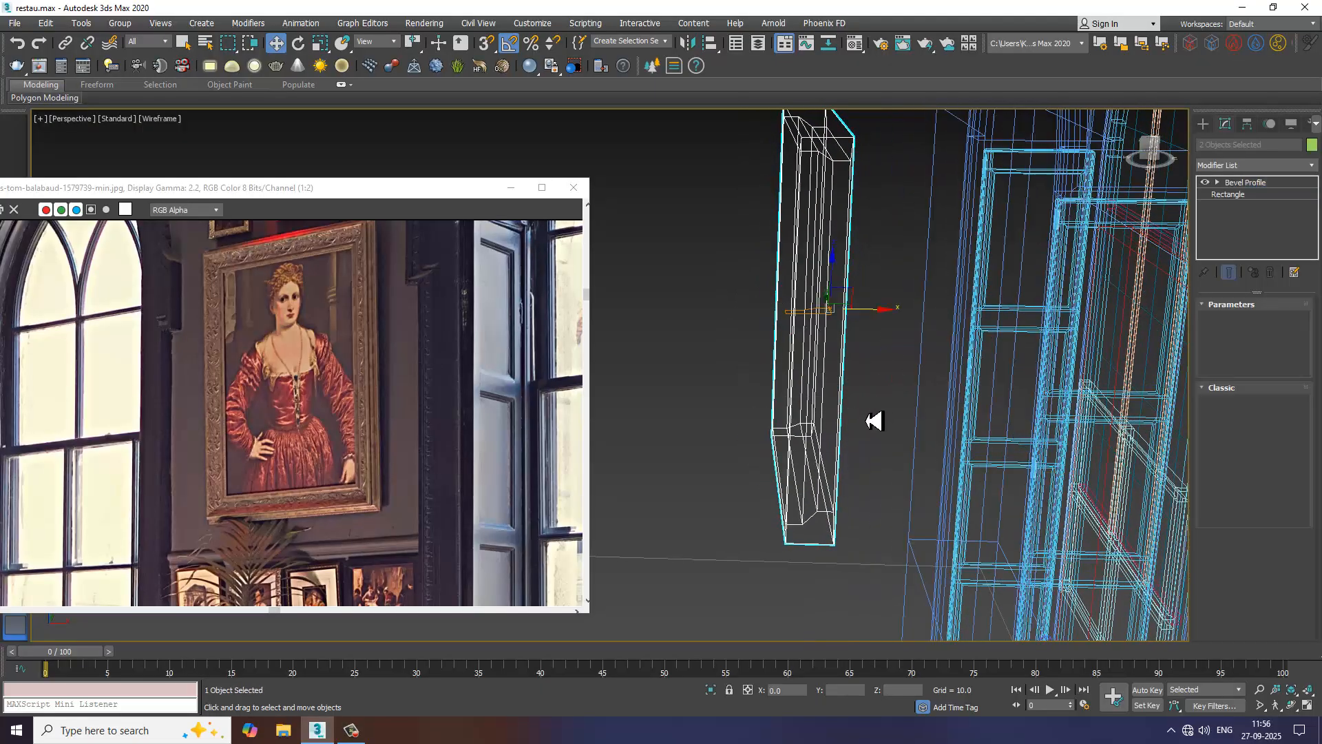
pyautogui.hotkey('alt', 'q')
pyautogui.keyDown('alt'); pyautogui.moveTo(769, 382); pyautogui.dragTo(918, 390, button='middle'); pyautogui.keyUp('alt')
# - Examine the isolated picture frame and its Rectangle, Bevel Profile and Profile Gizmo levels
pyautogui.click(703, 379)
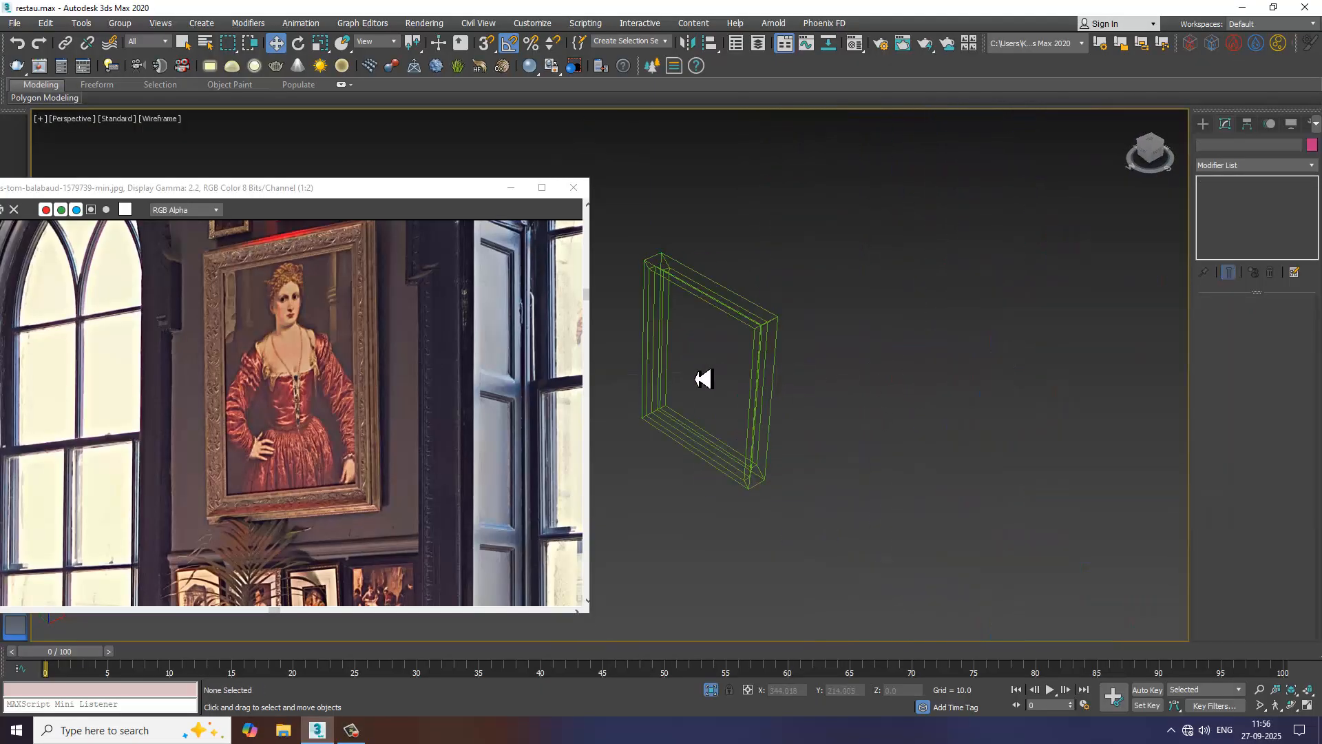
pyautogui.keyDown('alt'); pyautogui.moveTo(728, 393); pyautogui.dragTo(835, 366, button='middle'); pyautogui.keyUp('alt')
pyautogui.click(778, 375)
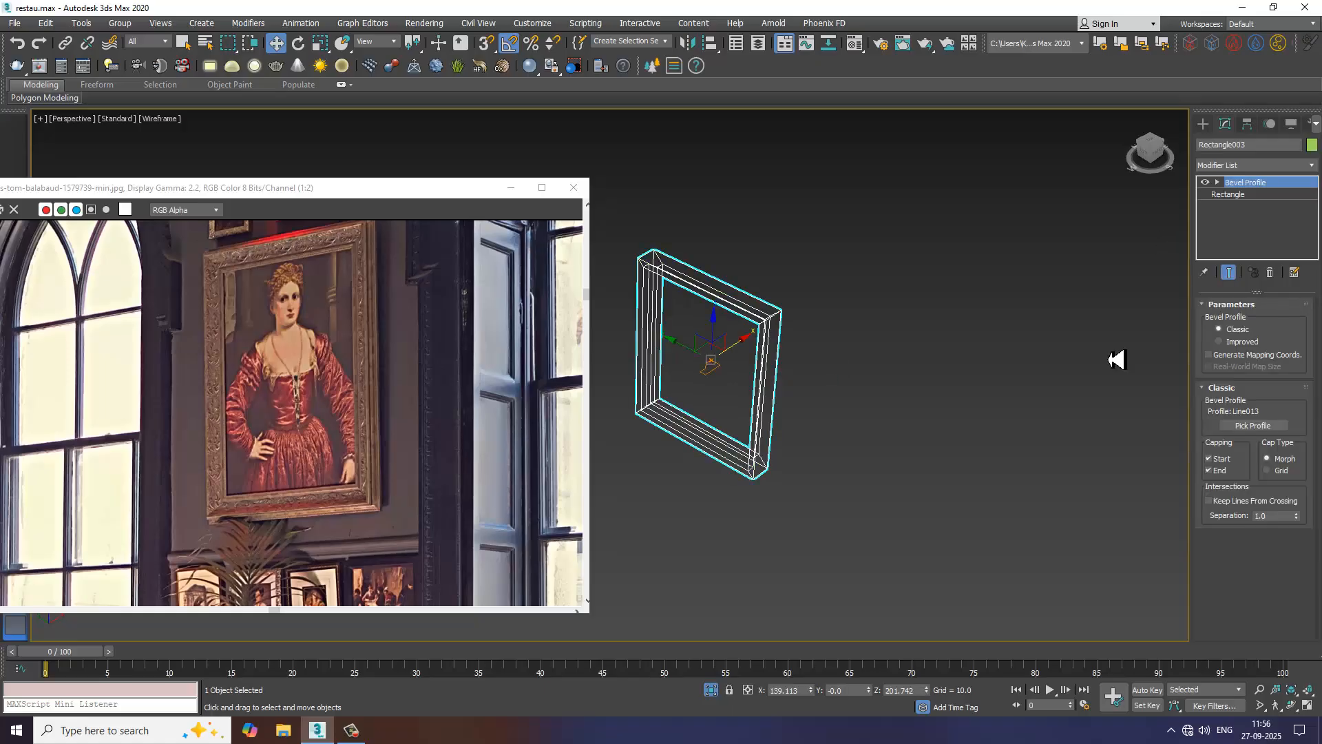
pyautogui.click(1228, 196)
pyautogui.scroll(2, 722, 392)
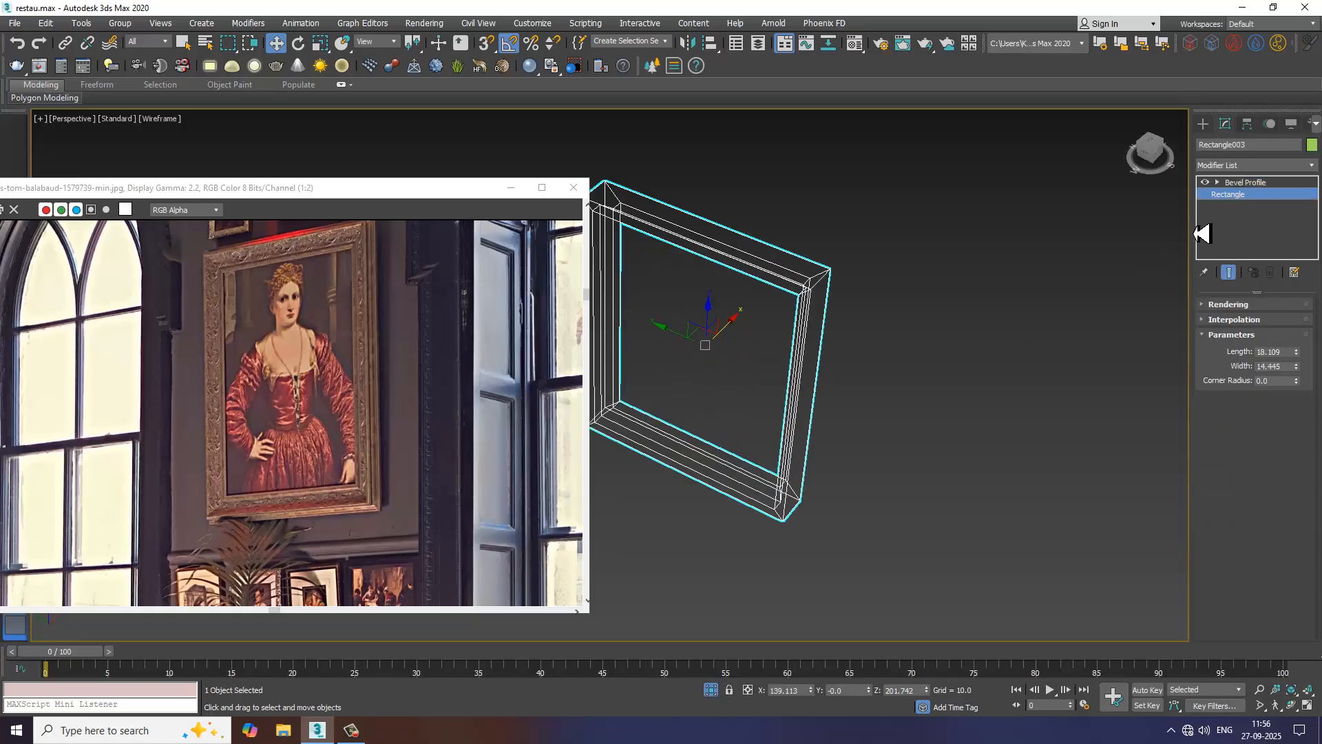
pyautogui.click(1217, 181)
pyautogui.click(1250, 194)
pyautogui.scroll(3, 844, 305)
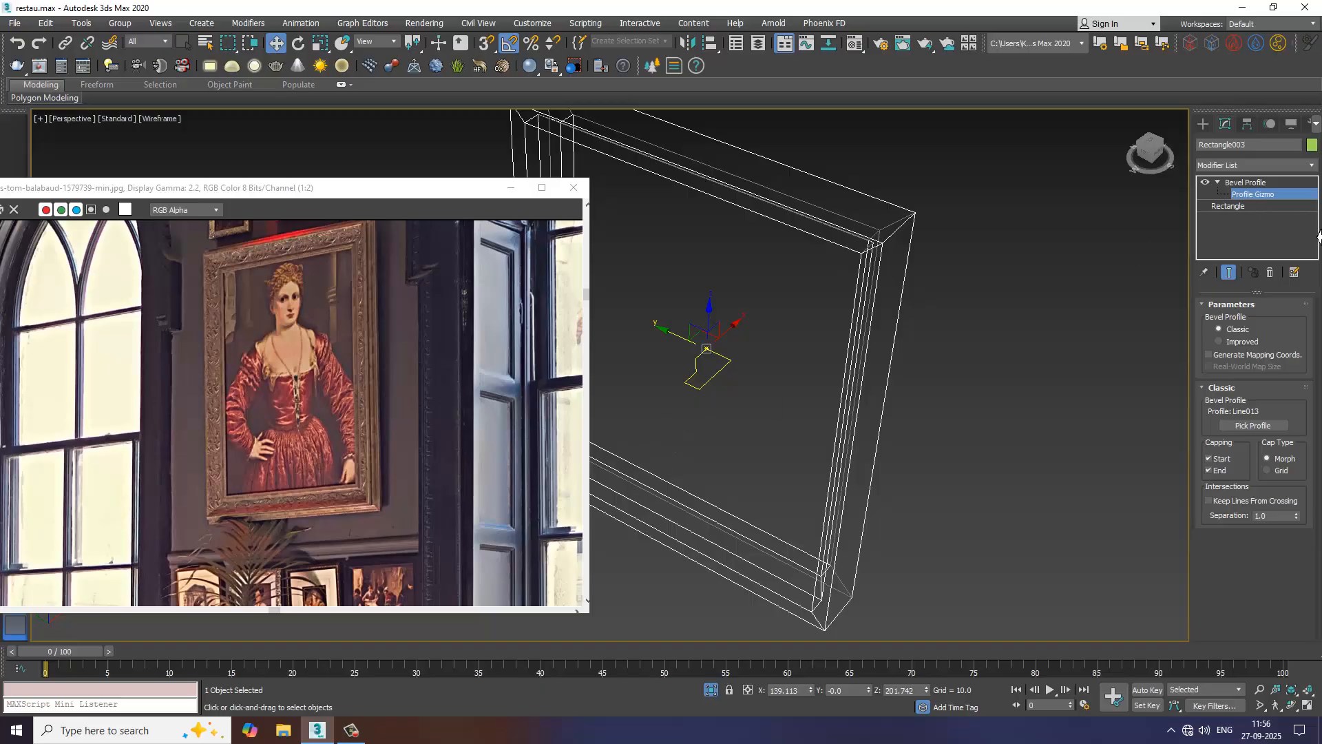
pyautogui.click(1250, 195)
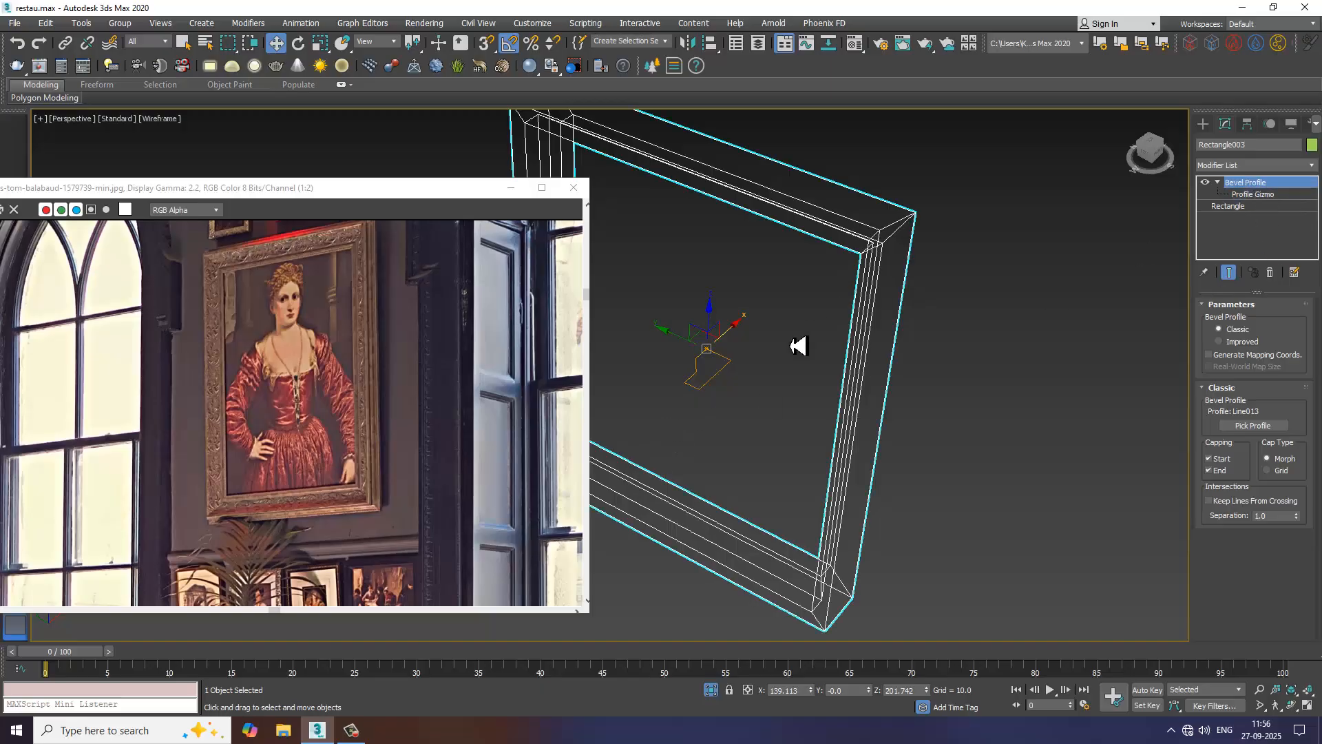
pyautogui.moveTo(686, 344); pyautogui.dragTo(710, 361)
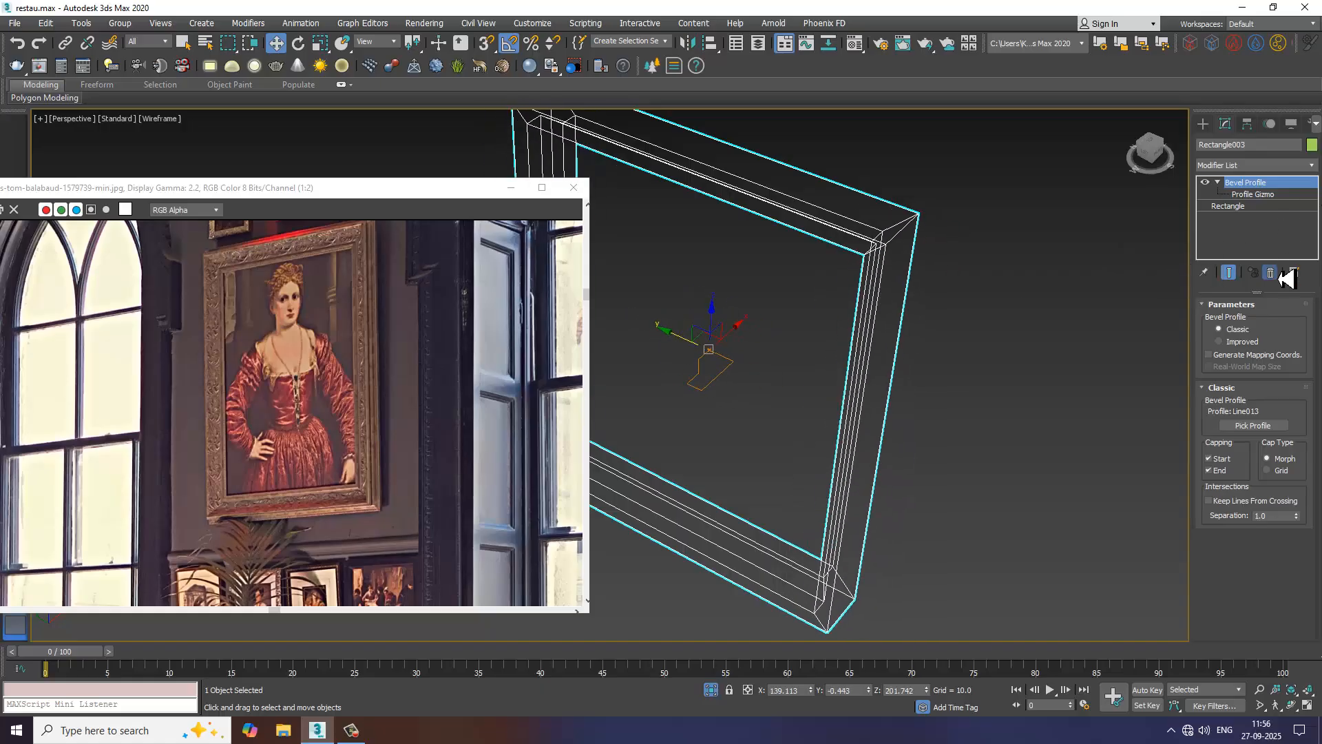
# - Remove the Bevel Profile modifier from the isolated frame and delete its remaining base rectangle after ending isolation
pyautogui.click(1272, 274)
pyautogui.scroll(-5, 903, 342)
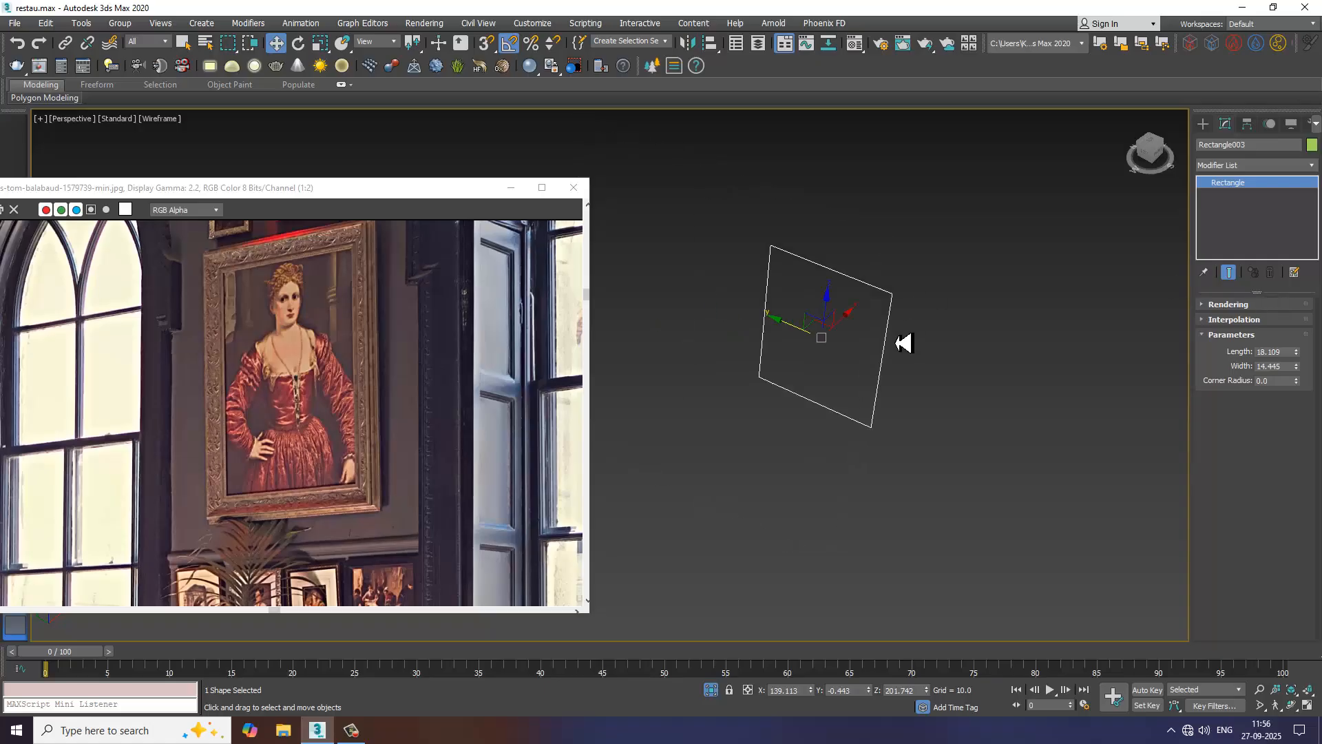
pyautogui.rightClick(922, 300)
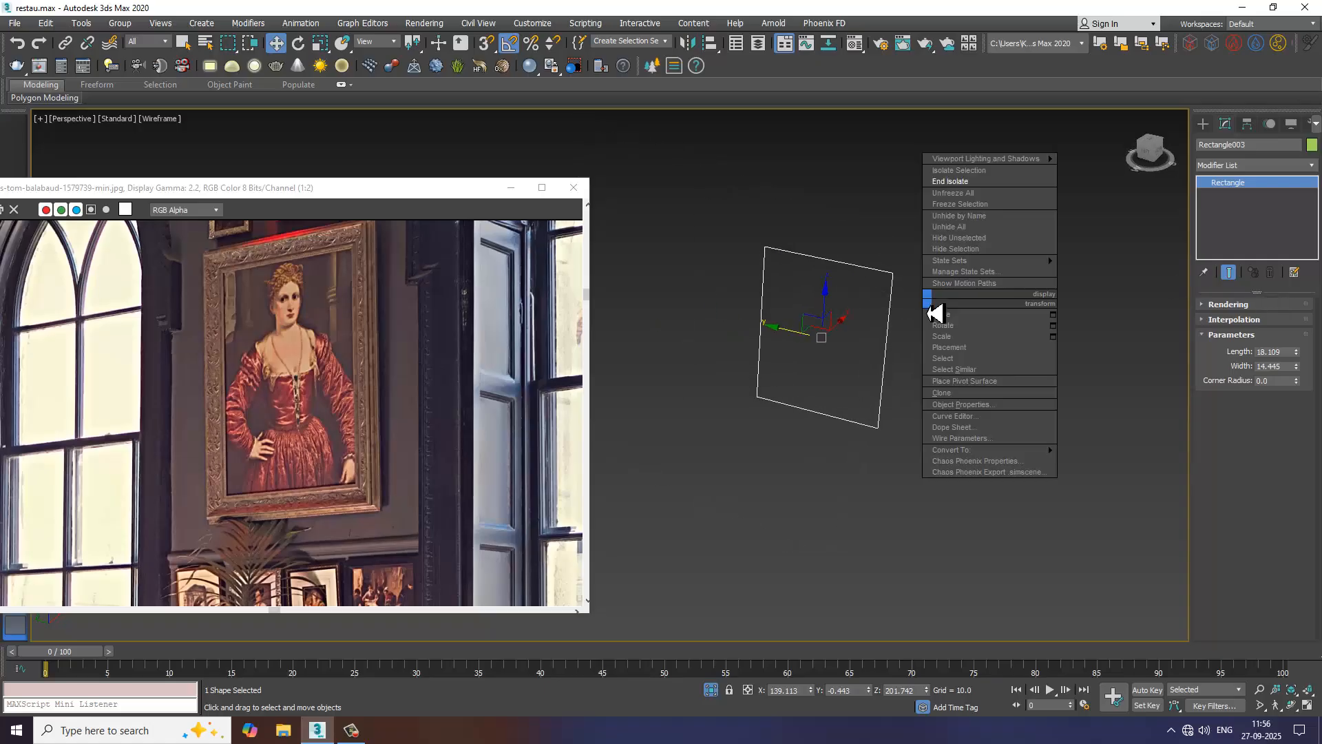
pyautogui.click(974, 183)
pyautogui.keyDown('alt'); pyautogui.moveTo(931, 340); pyautogui.dragTo(830, 331, button='middle'); pyautogui.keyUp('alt')
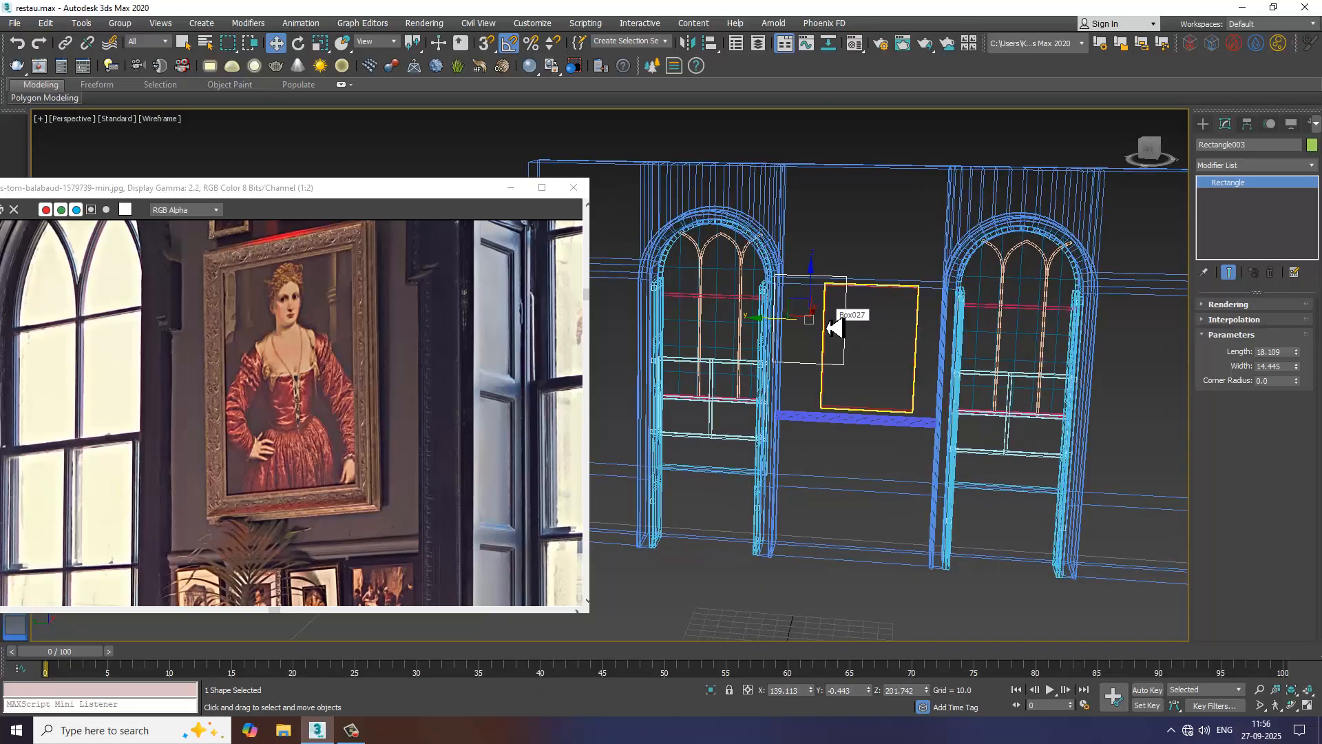
pyautogui.press('Delete')
# - Select the red picture box between the windows in shaded display and convert it to an Editable Poly
pyautogui.click(917, 334)
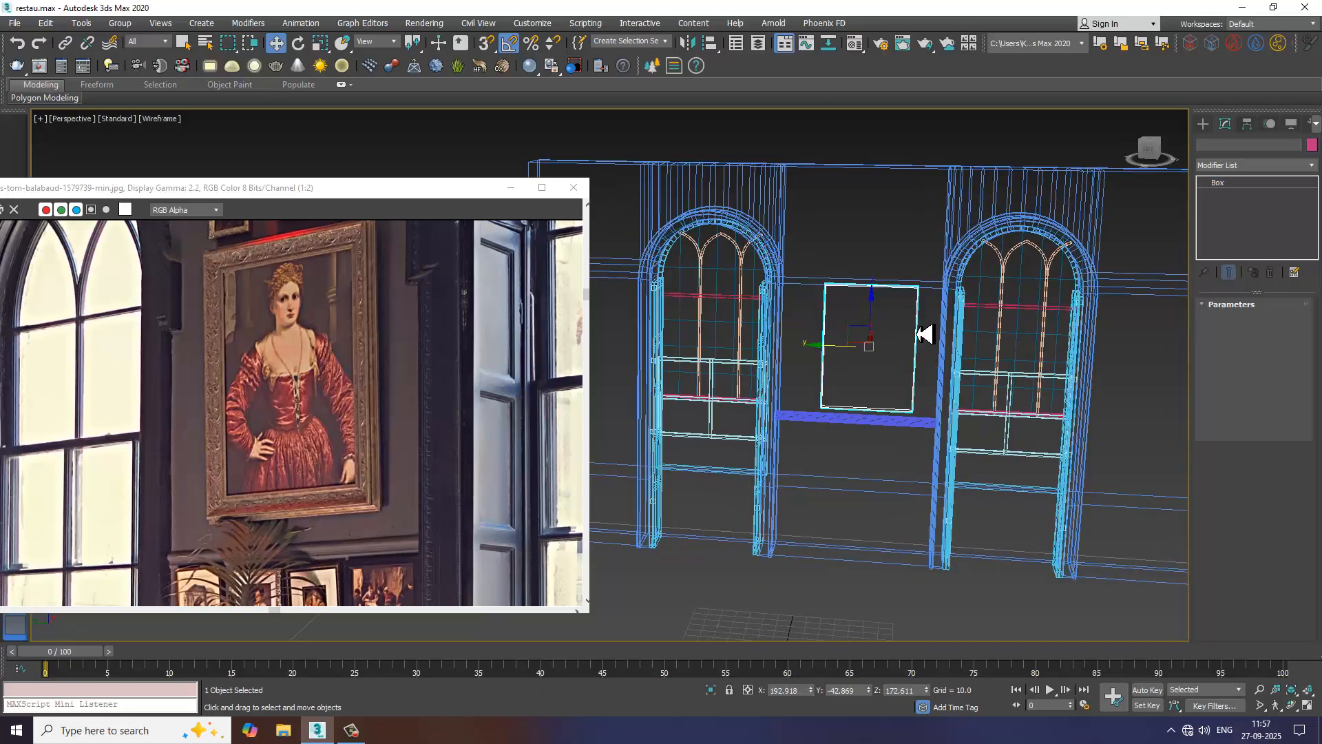
pyautogui.press('F3')
pyautogui.scroll(6, 918, 344)
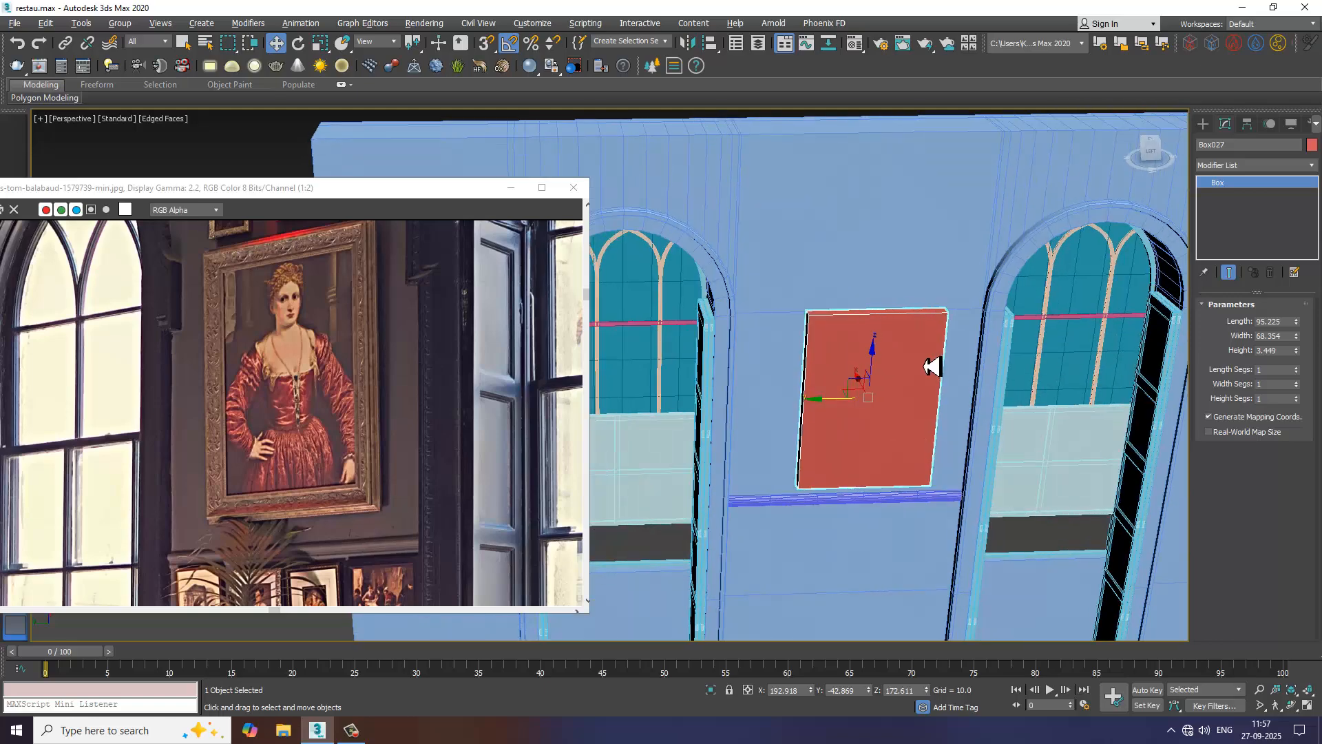
pyautogui.keyDown('alt'); pyautogui.moveTo(914, 379); pyautogui.dragTo(922, 377, button='middle'); pyautogui.keyUp('alt')
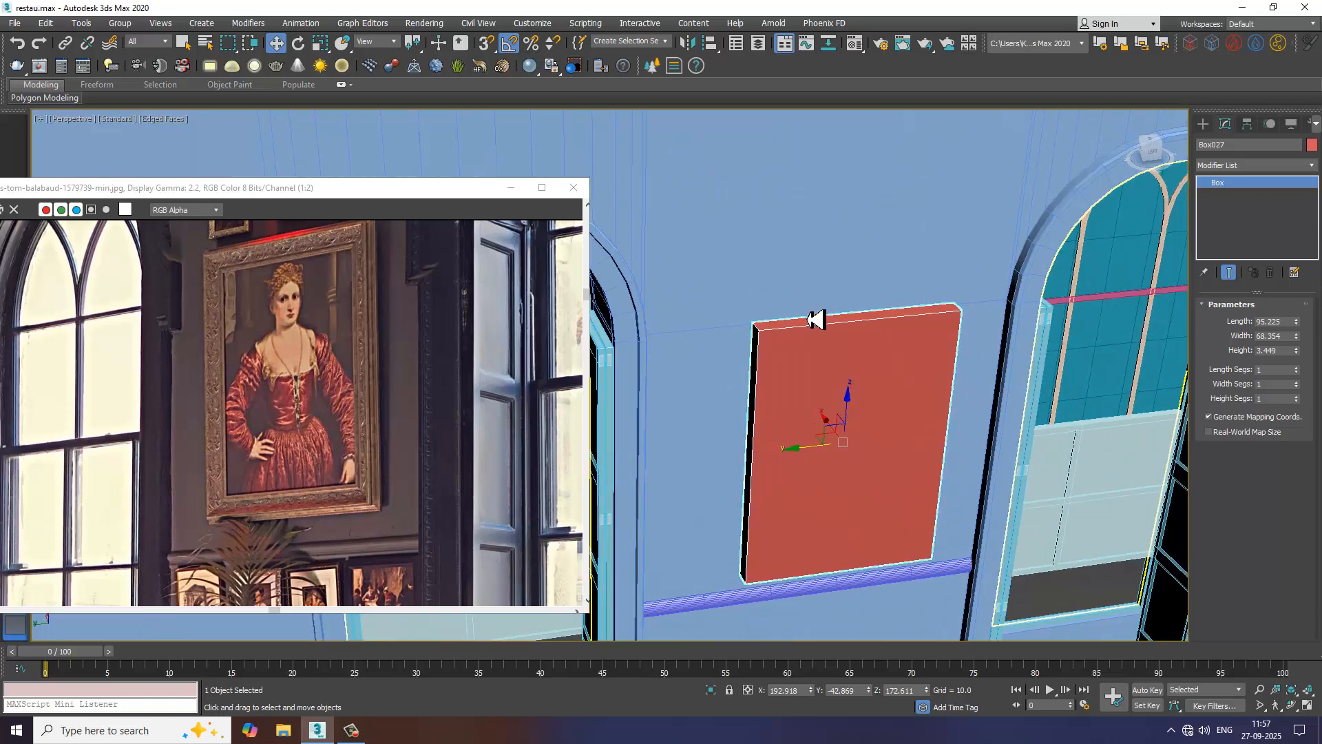
pyautogui.rightClick(815, 383)
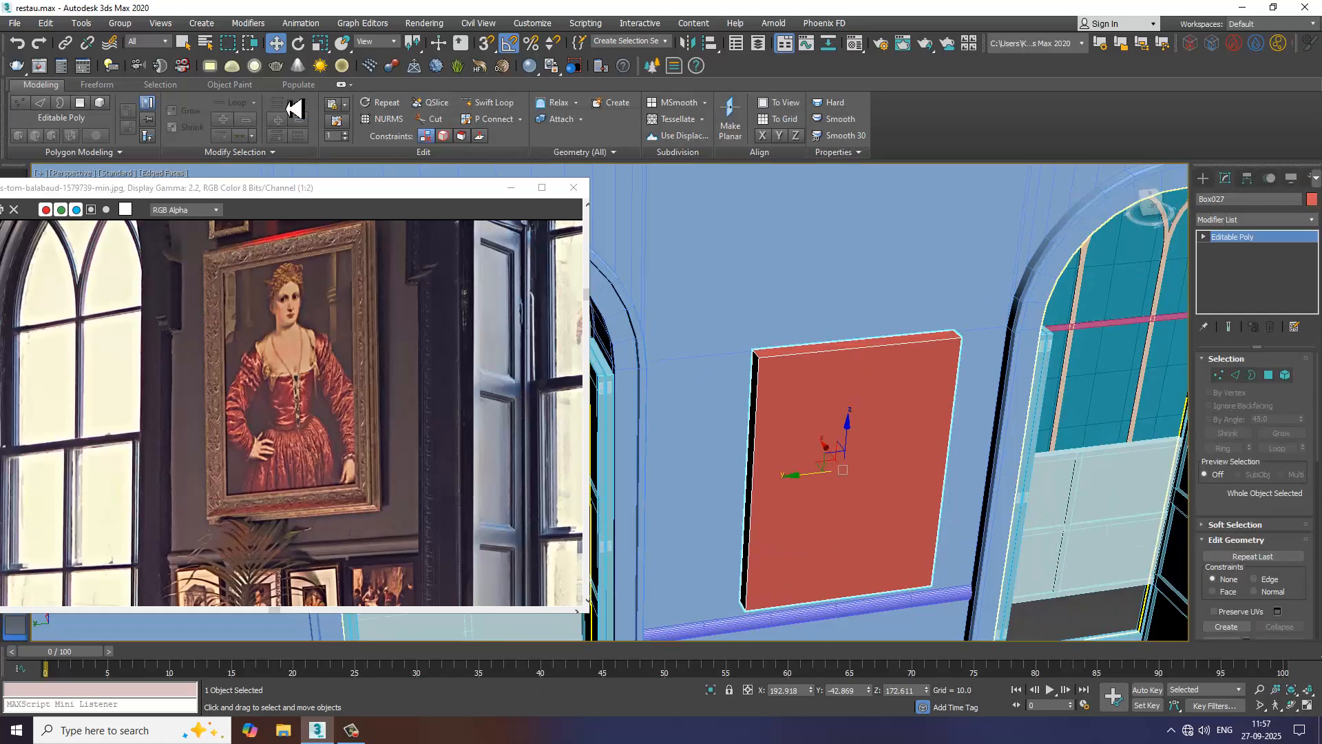
# - Add edge loops with Swift Loop just inside the picture box's top and left edges
pyautogui.click(487, 102)
pyautogui.keyDown('alt'); pyautogui.moveTo(748, 406); pyautogui.dragTo(766, 417, button='middle'); pyautogui.keyUp('alt')
pyautogui.scroll(3, 773, 349)
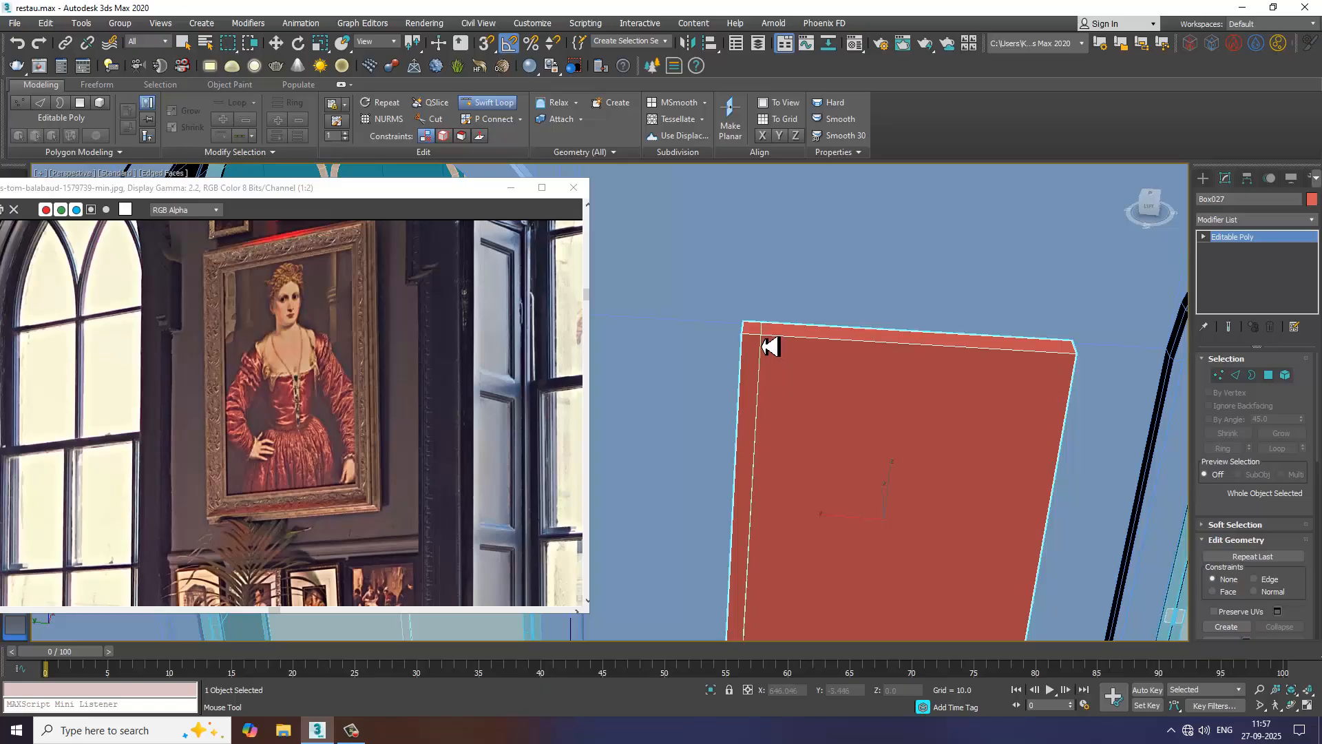
pyautogui.click(759, 347)
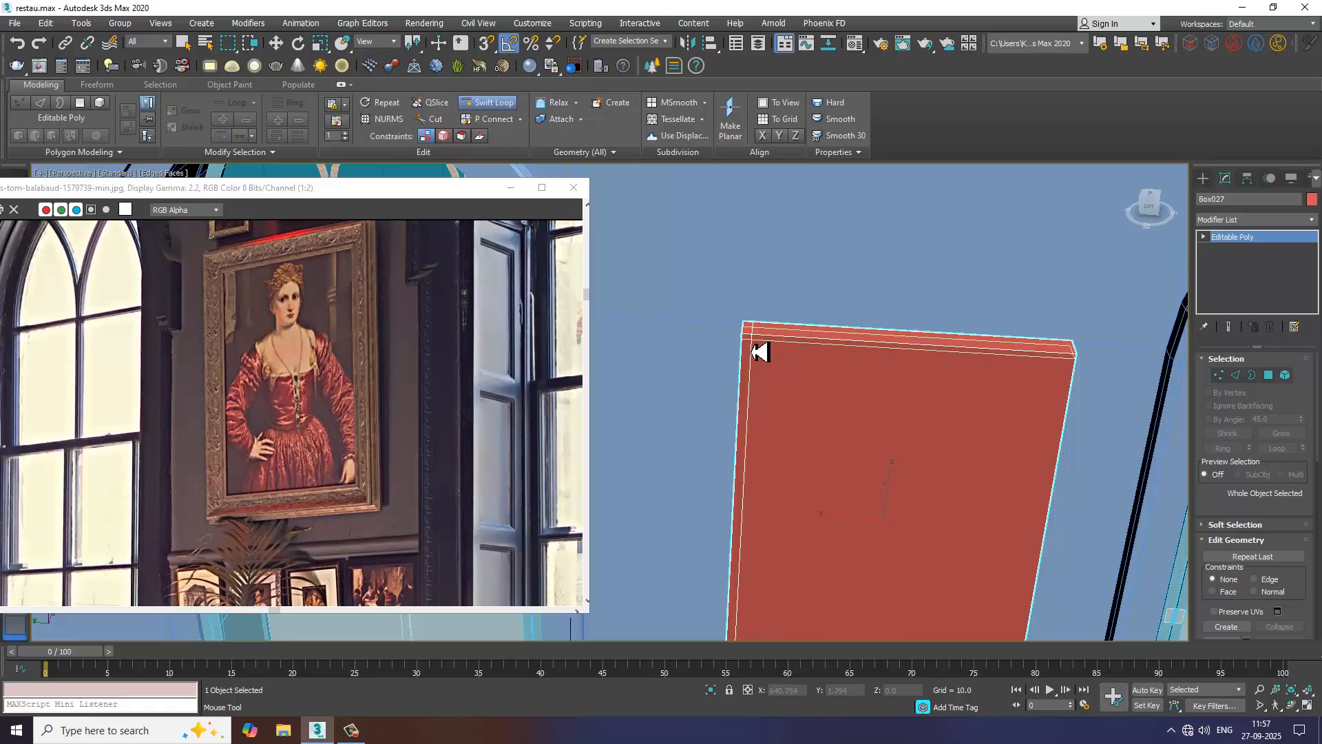
pyautogui.click(752, 355)
# - Add matching edge loops just inside the picture box's right and bottom edges
pyautogui.keyDown('alt'); pyautogui.moveTo(754, 352); pyautogui.dragTo(1095, 401, button='middle'); pyautogui.keyUp('alt')
pyautogui.moveTo(1095, 401); pyautogui.dragTo(997, 390, button='middle')
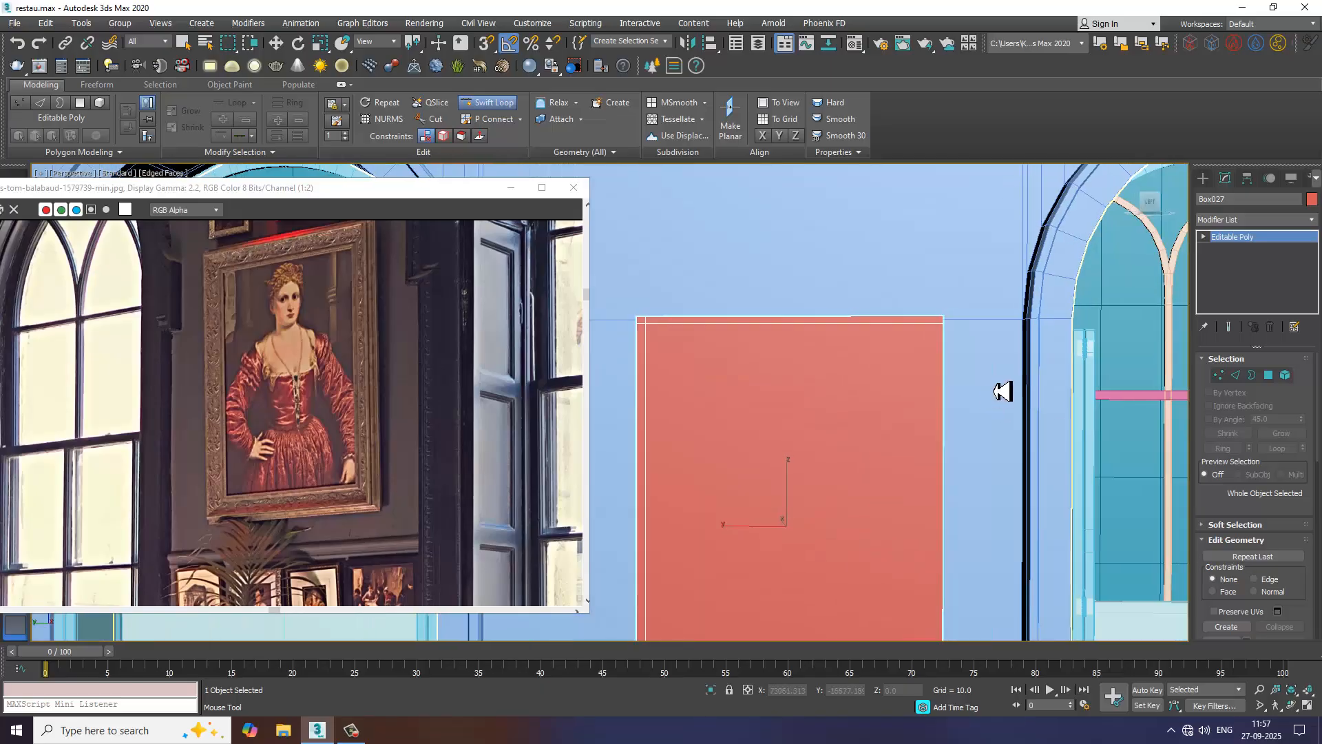
pyautogui.click(940, 332)
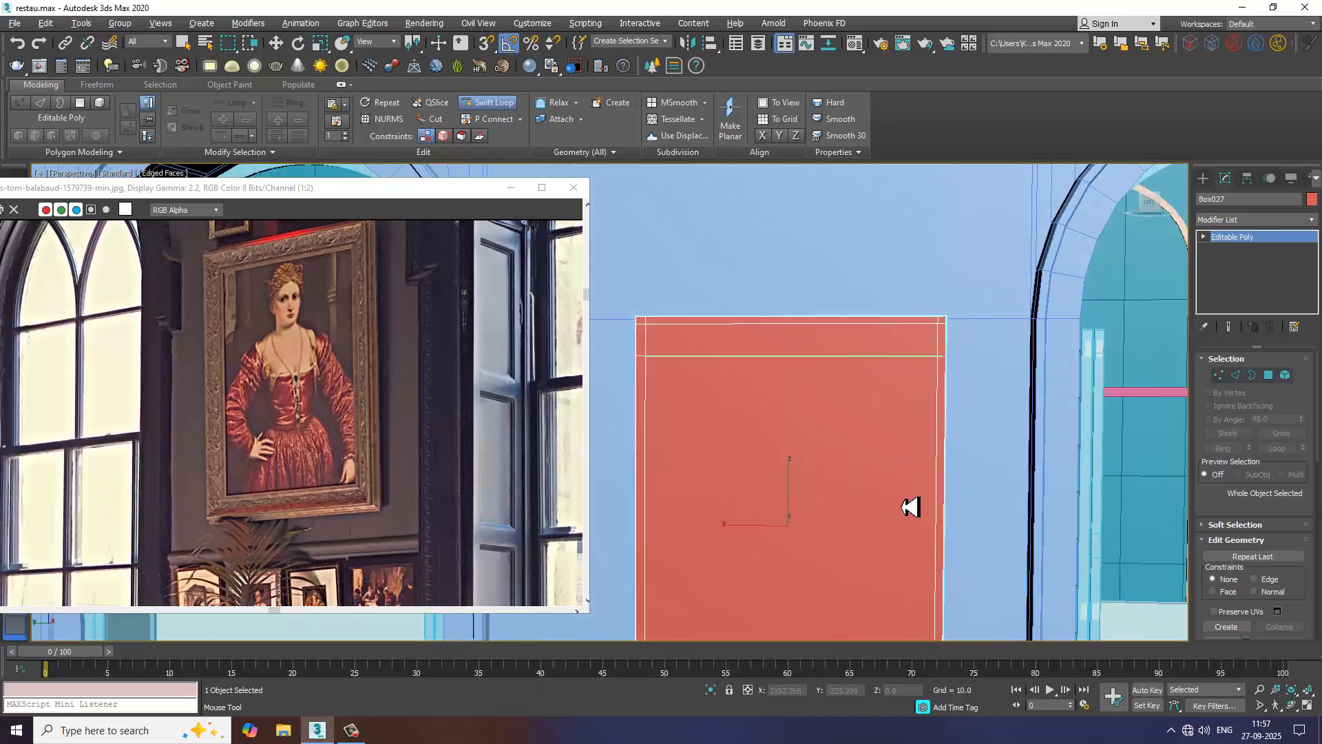
pyautogui.keyDown('alt'); pyautogui.moveTo(904, 508); pyautogui.dragTo(998, 171, button='middle'); pyautogui.keyUp('alt')
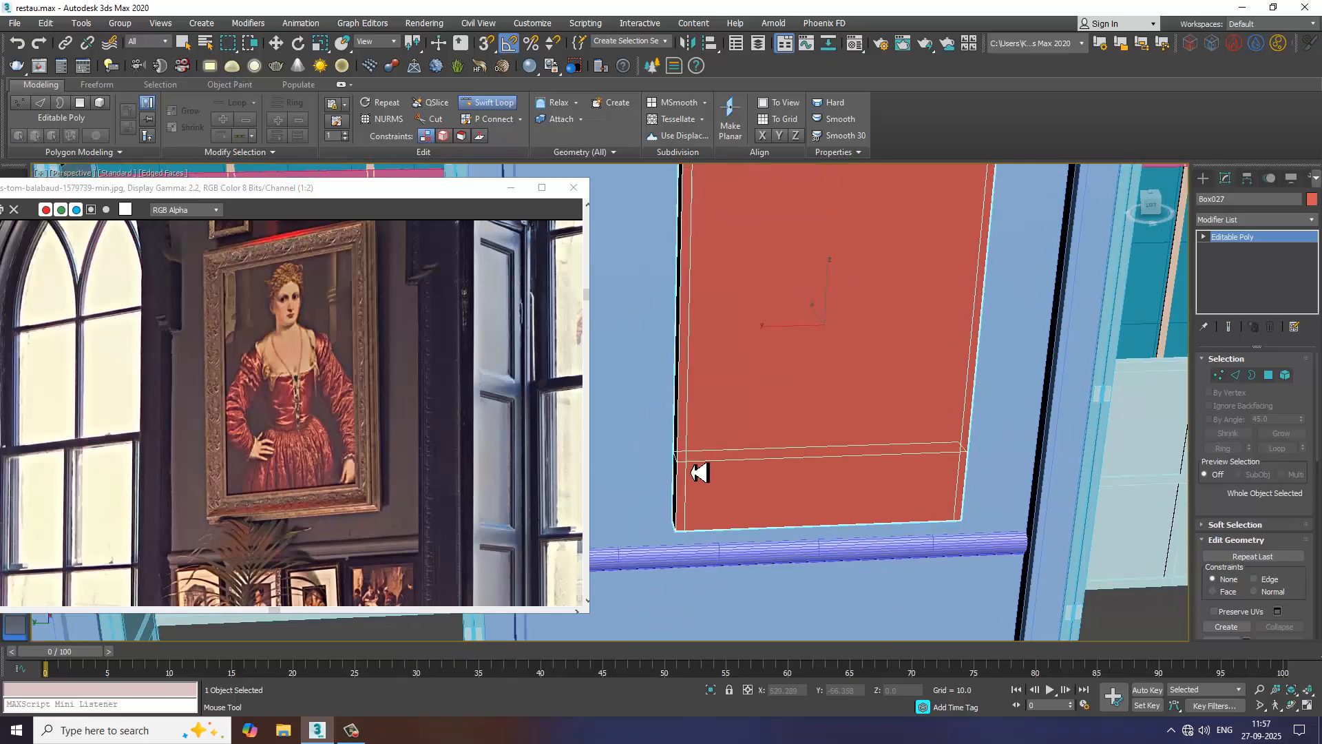
pyautogui.click(692, 532)
pyautogui.keyDown('alt'); pyautogui.moveTo(888, 426); pyautogui.dragTo(841, 435, button='middle'); pyautogui.keyUp('alt')
pyautogui.press('w')
pyautogui.press('4')
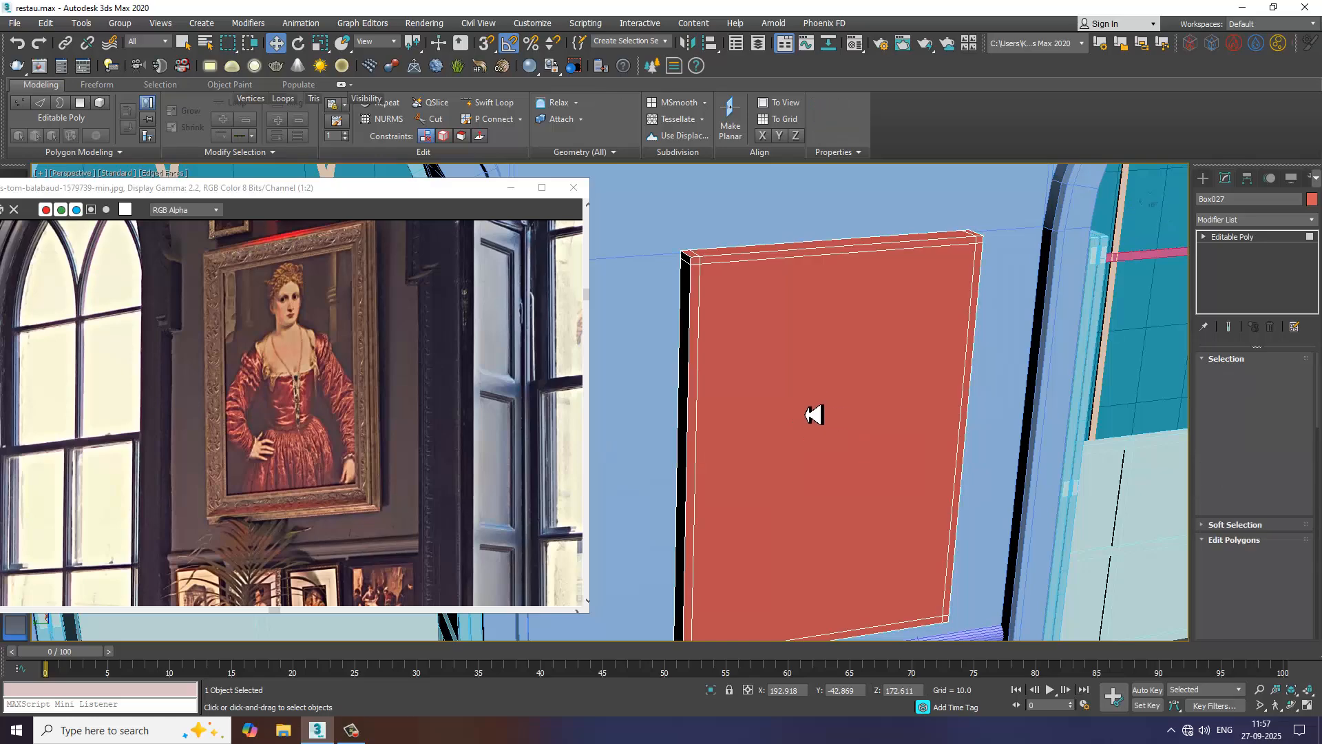
# - Add a second pair of Swift Loops further in from the left and top edges to mark the frame width
pyautogui.click(473, 100)
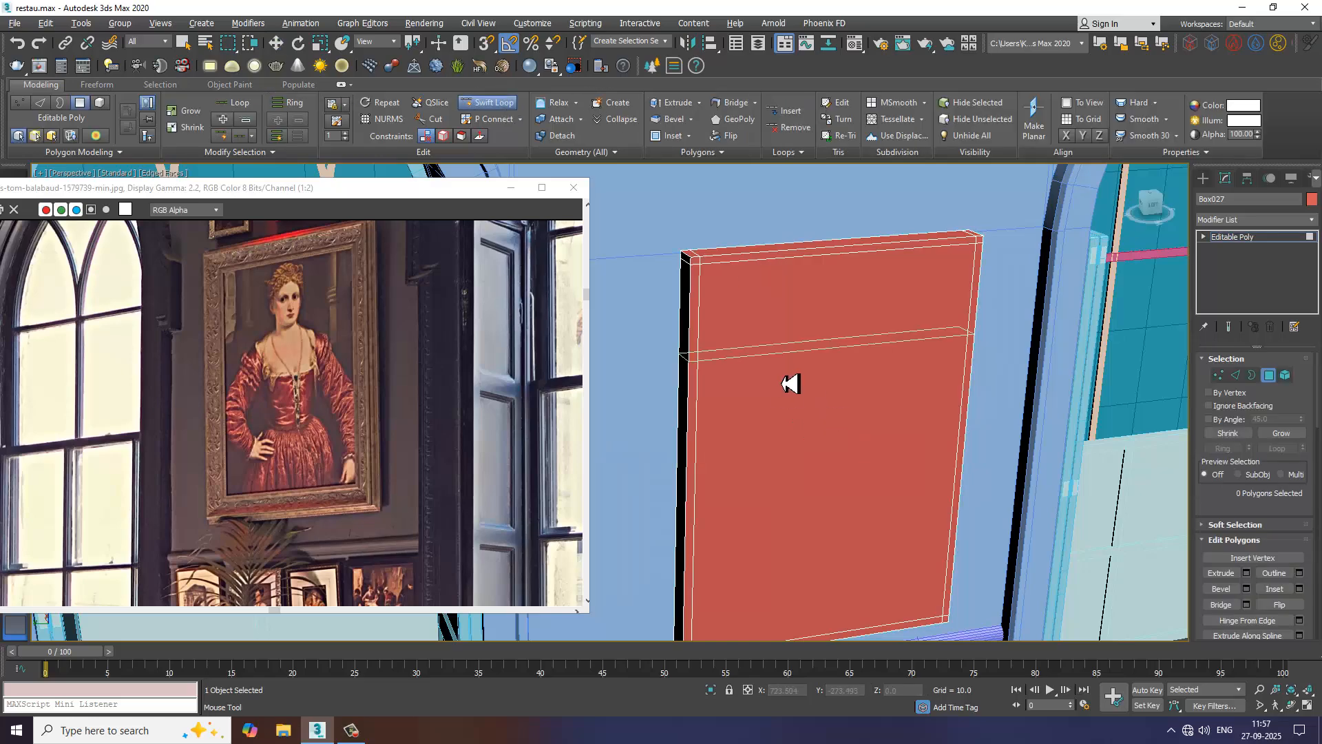
pyautogui.keyDown('alt'); pyautogui.moveTo(791, 378); pyautogui.dragTo(714, 298, button='middle'); pyautogui.keyUp('alt')
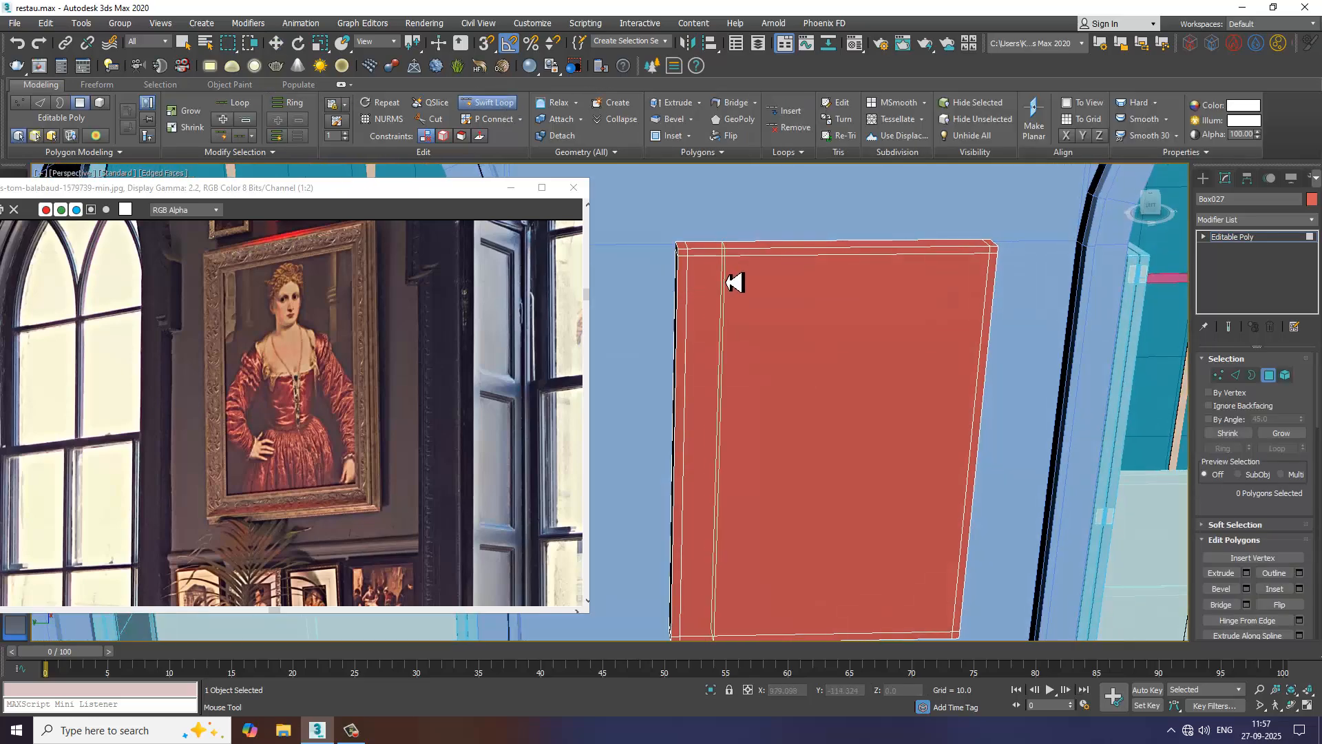
pyautogui.click(727, 283)
pyautogui.keyDown('alt'); pyautogui.moveTo(837, 314); pyautogui.dragTo(799, 304, button='middle'); pyautogui.keyUp('alt')
pyautogui.click(744, 301)
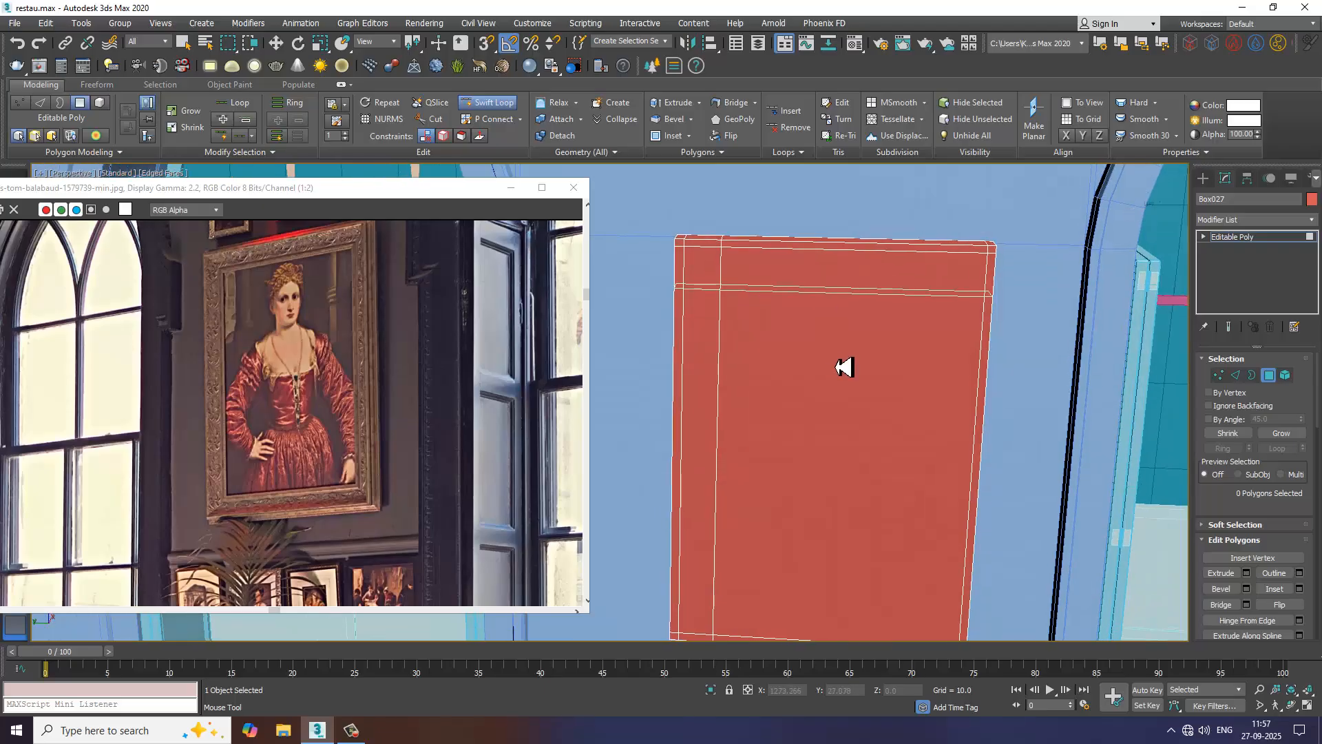
# - Add matching inner edge loops along the right and bottom of the box to complete the frame border
pyautogui.keyDown('alt'); pyautogui.moveTo(843, 365); pyautogui.dragTo(853, 358, button='middle'); pyautogui.keyUp('alt')
pyautogui.click(950, 286)
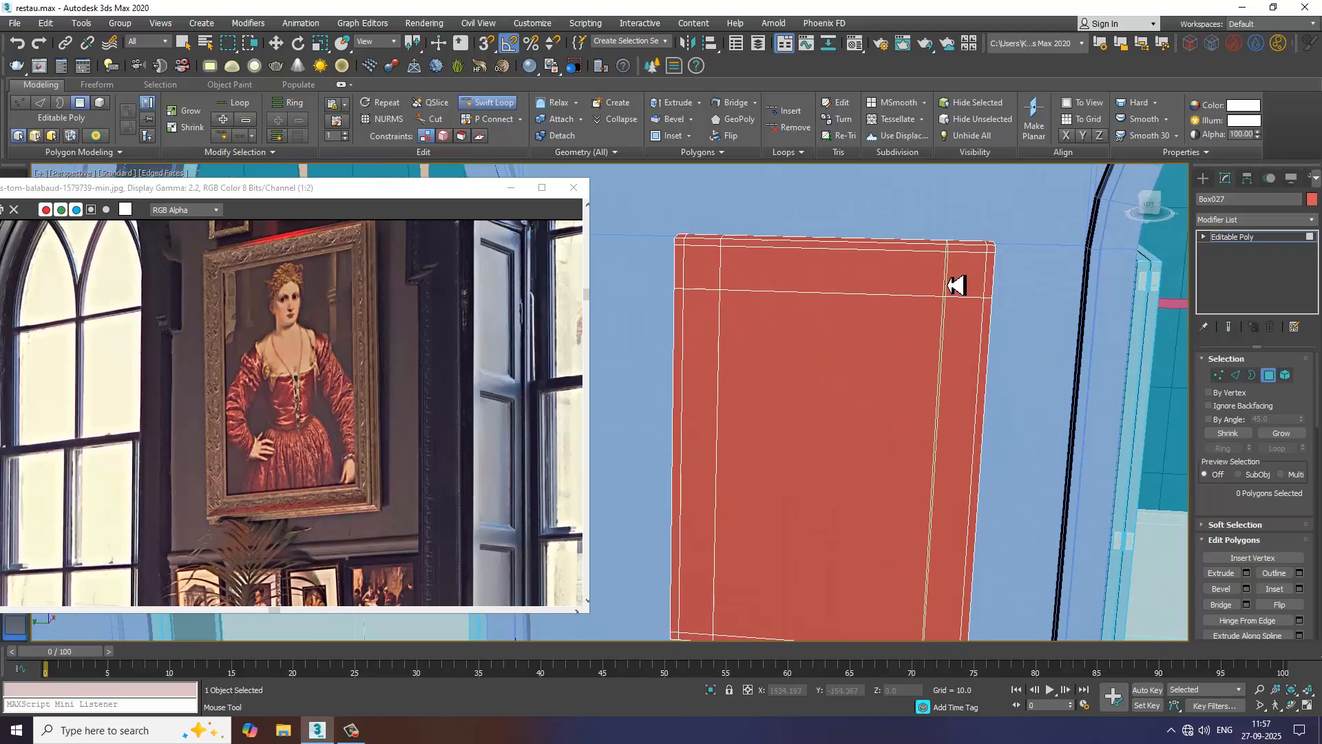
pyautogui.keyDown('alt'); pyautogui.moveTo(906, 399); pyautogui.dragTo(952, 353, button='middle'); pyautogui.keyUp('alt')
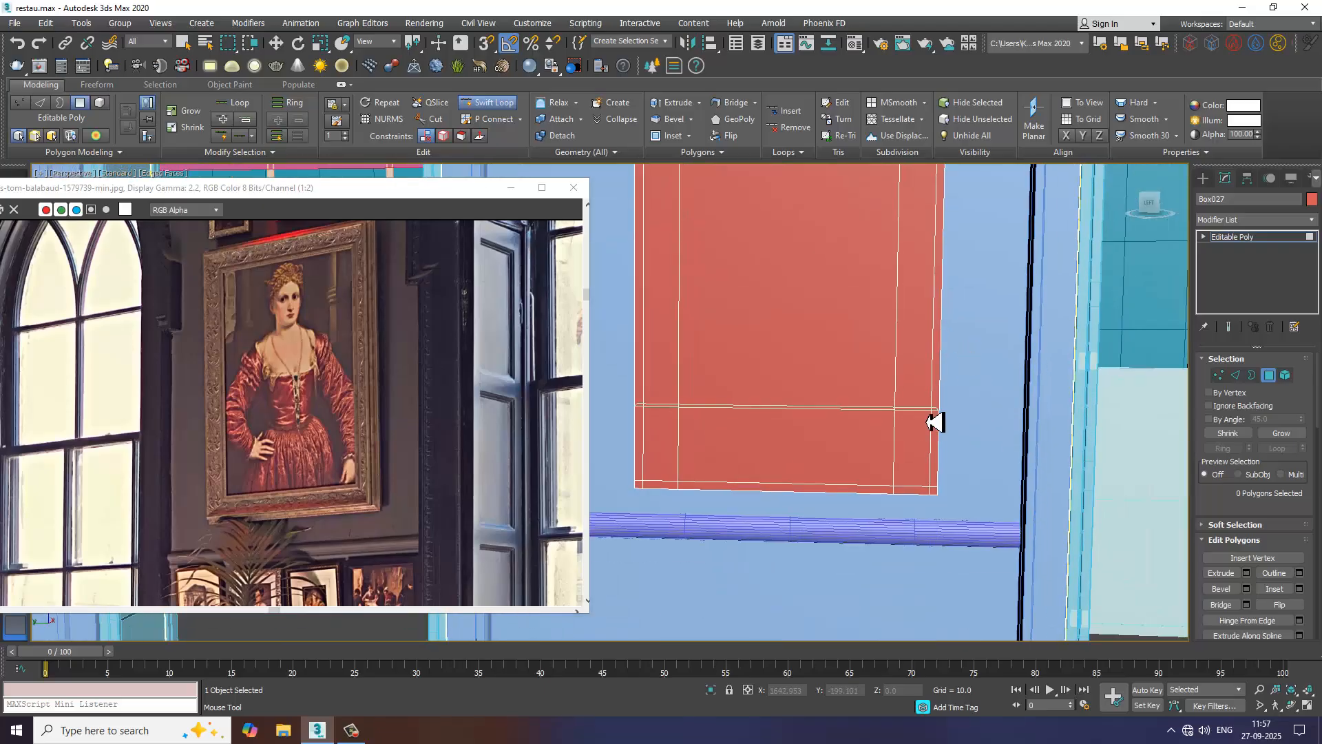
pyautogui.click(913, 458)
pyautogui.keyDown('alt'); pyautogui.moveTo(913, 458); pyautogui.dragTo(835, 366, button='middle'); pyautogui.keyUp('alt')
pyautogui.rightClick(797, 372)
# - Undo the recent selection changes and leave polygon editing on the wall
pyautogui.press('4')
pyautogui.hotkey('ctrl', 'z')
pyautogui.hotkey('ctrl', 'z')
pyautogui.hotkey('ctrl', 'z')
pyautogui.hotkey('ctrl', 'z')
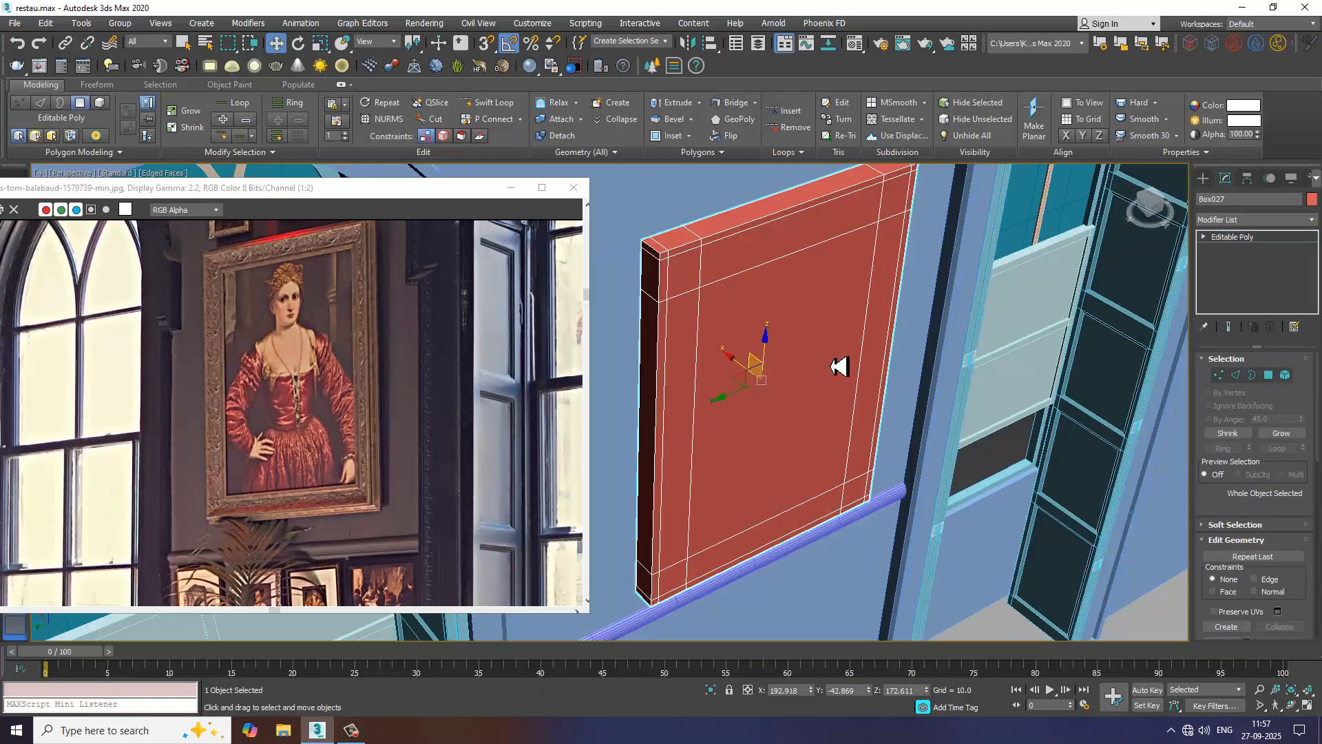
pyautogui.hotkey('ctrl', 'z')
pyautogui.hotkey('ctrl', 'z')
pyautogui.hotkey('ctrl', 'z')
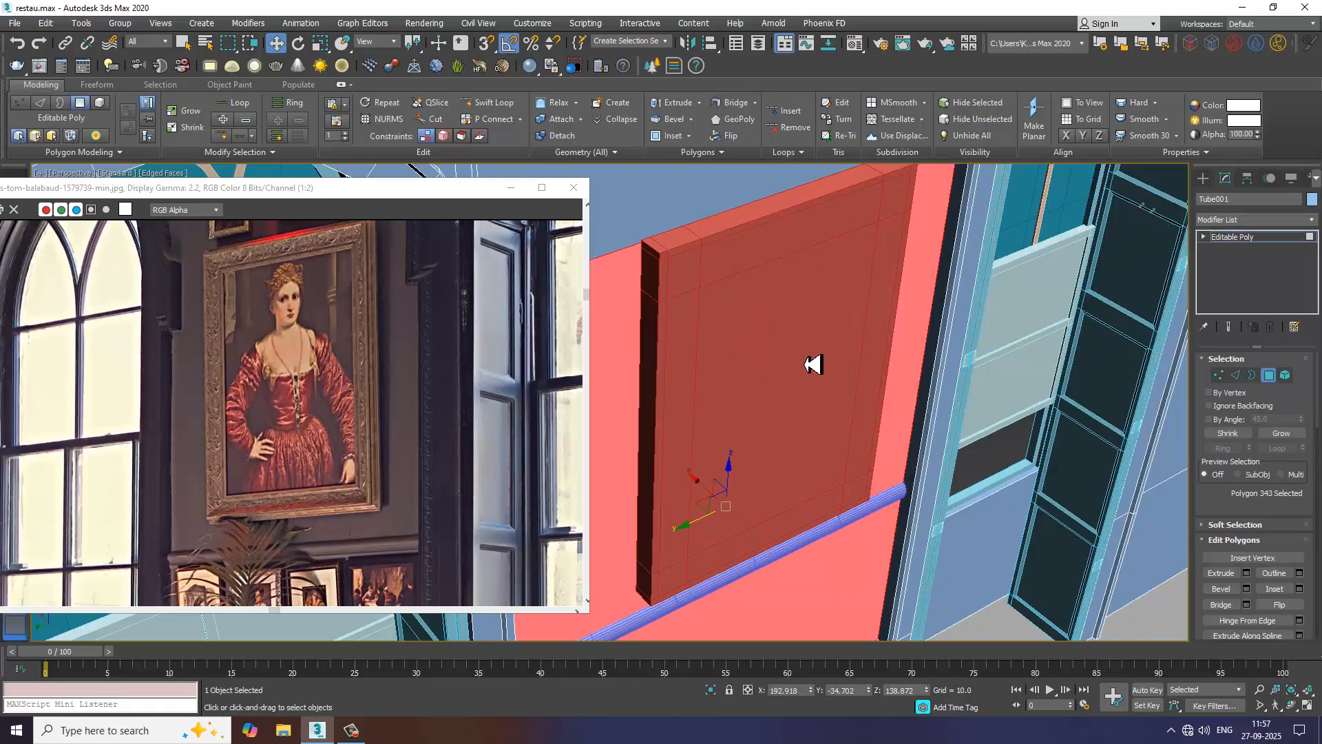
pyautogui.hotkey('ctrl', 'z')
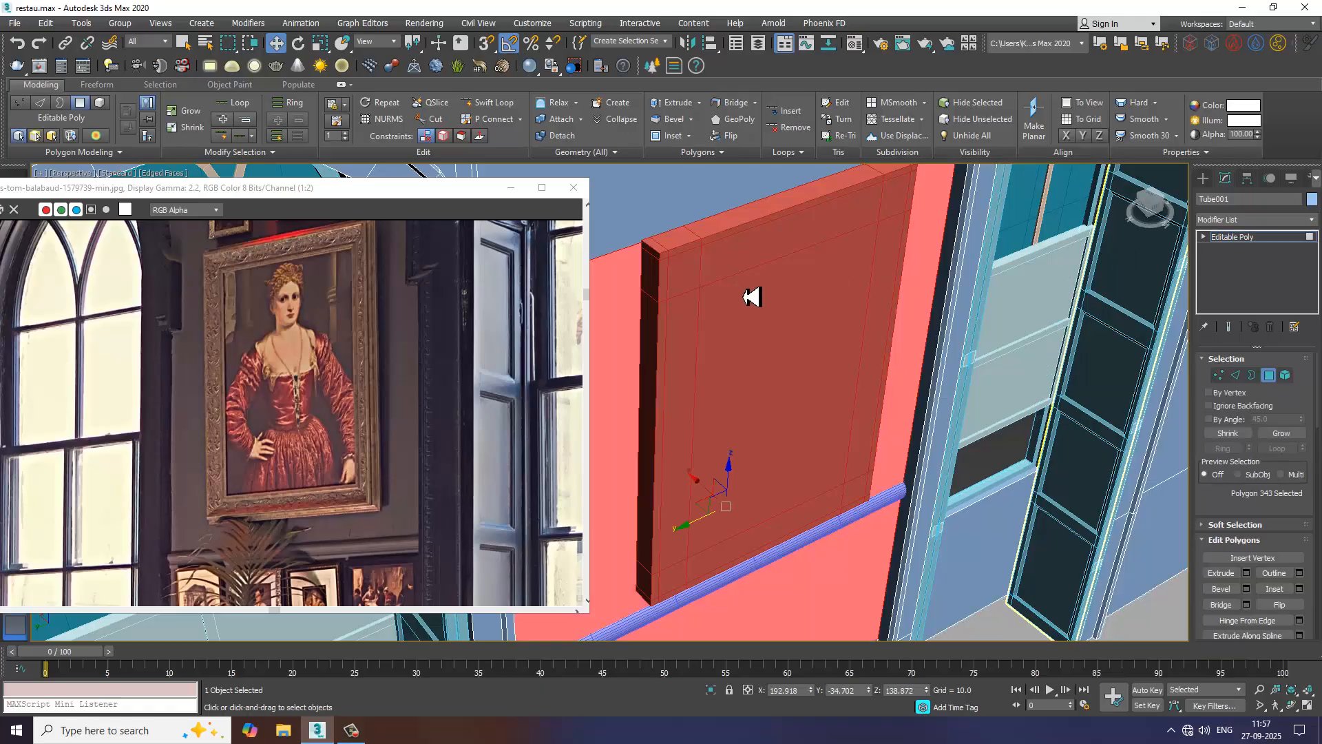
pyautogui.click(1263, 242)
# - Extrude the picture box's central front polygon and push it back about 19.2 units to recess it inside the frame
pyautogui.click(765, 325)
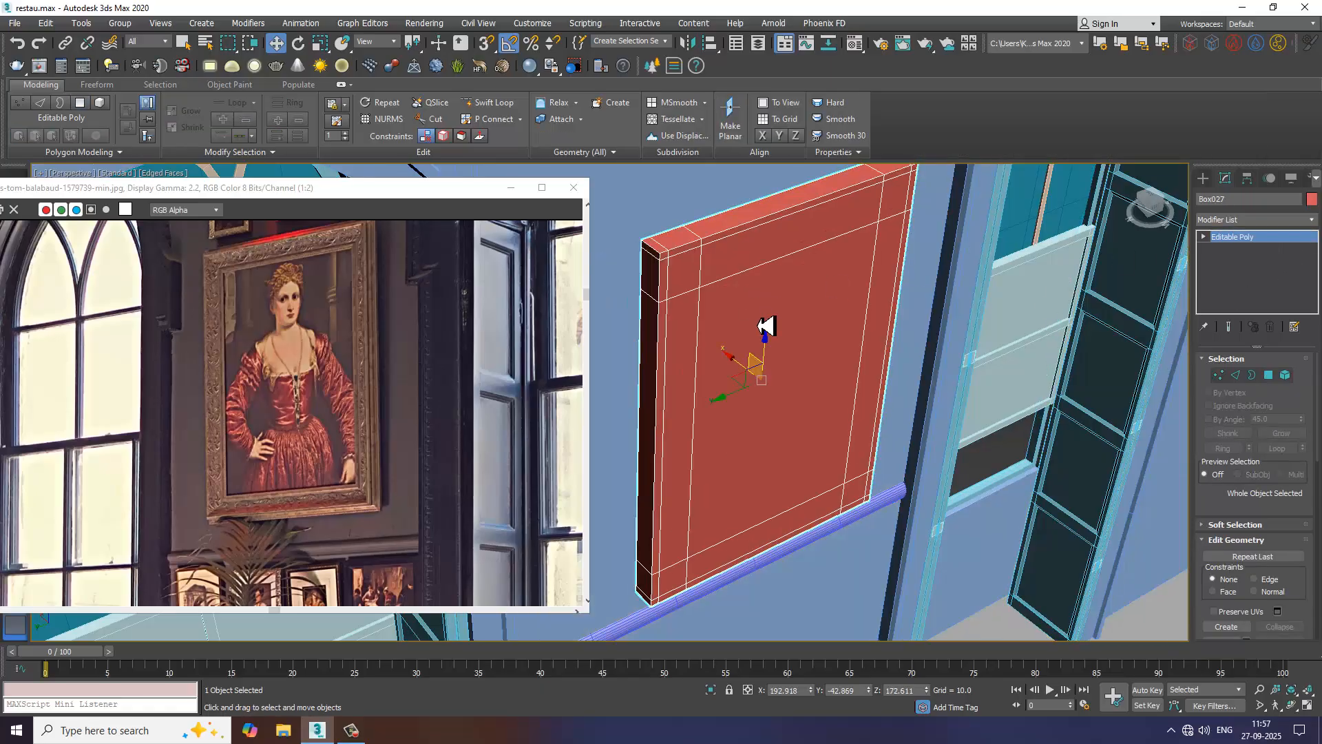
pyautogui.press('4')
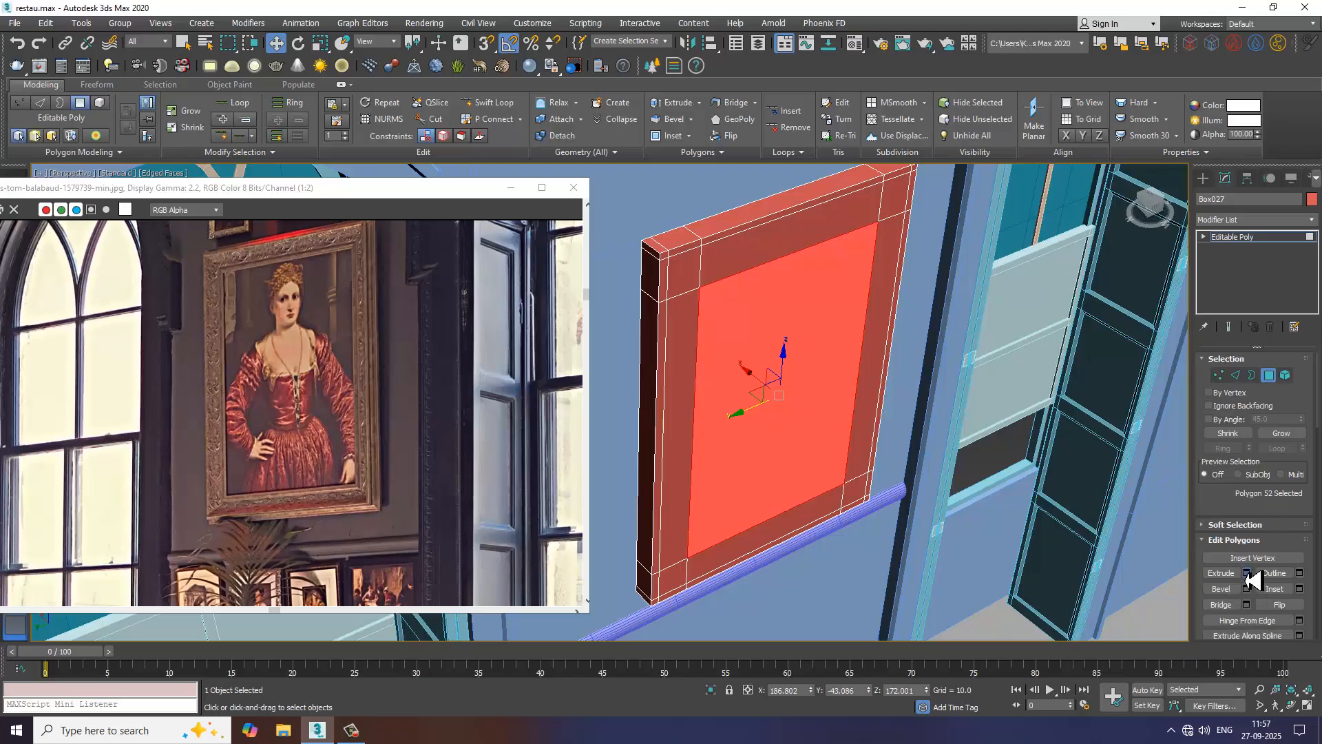
pyautogui.click(1246, 573)
pyautogui.click(617, 450)
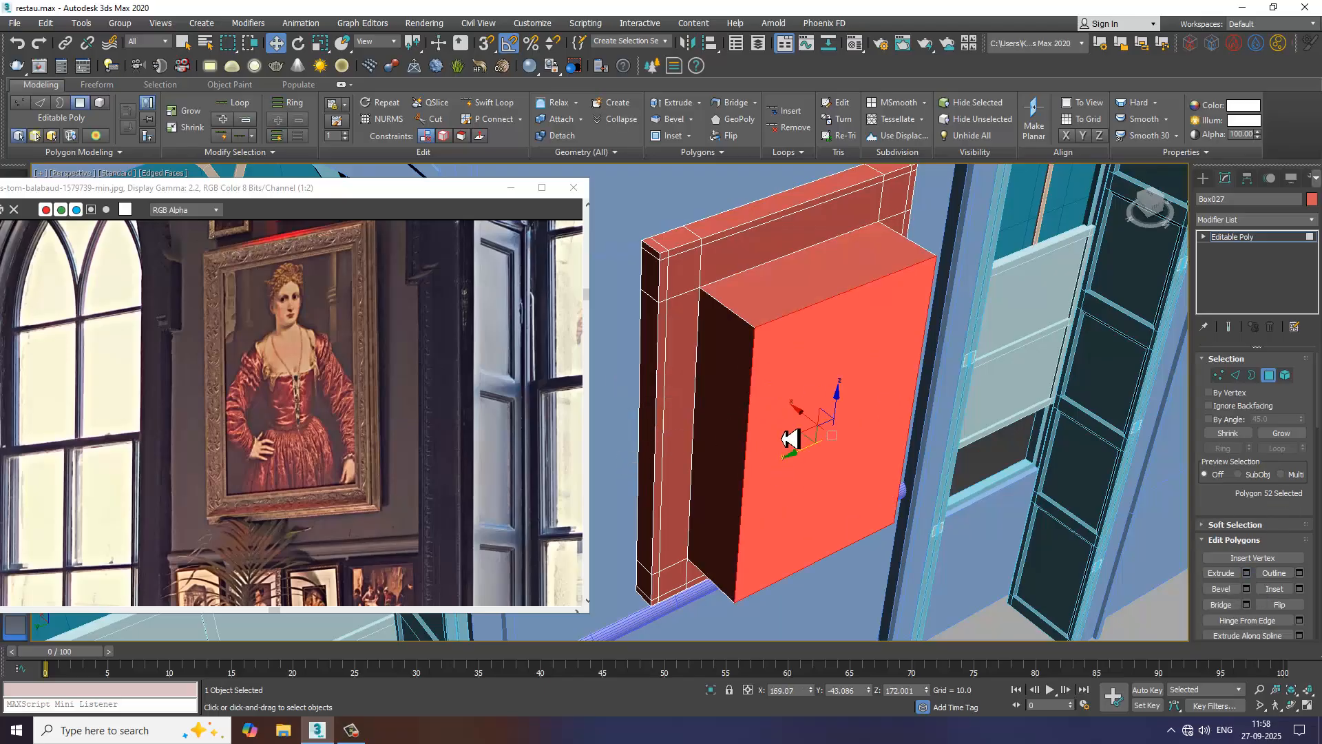
pyautogui.moveTo(808, 420); pyautogui.dragTo(757, 381)
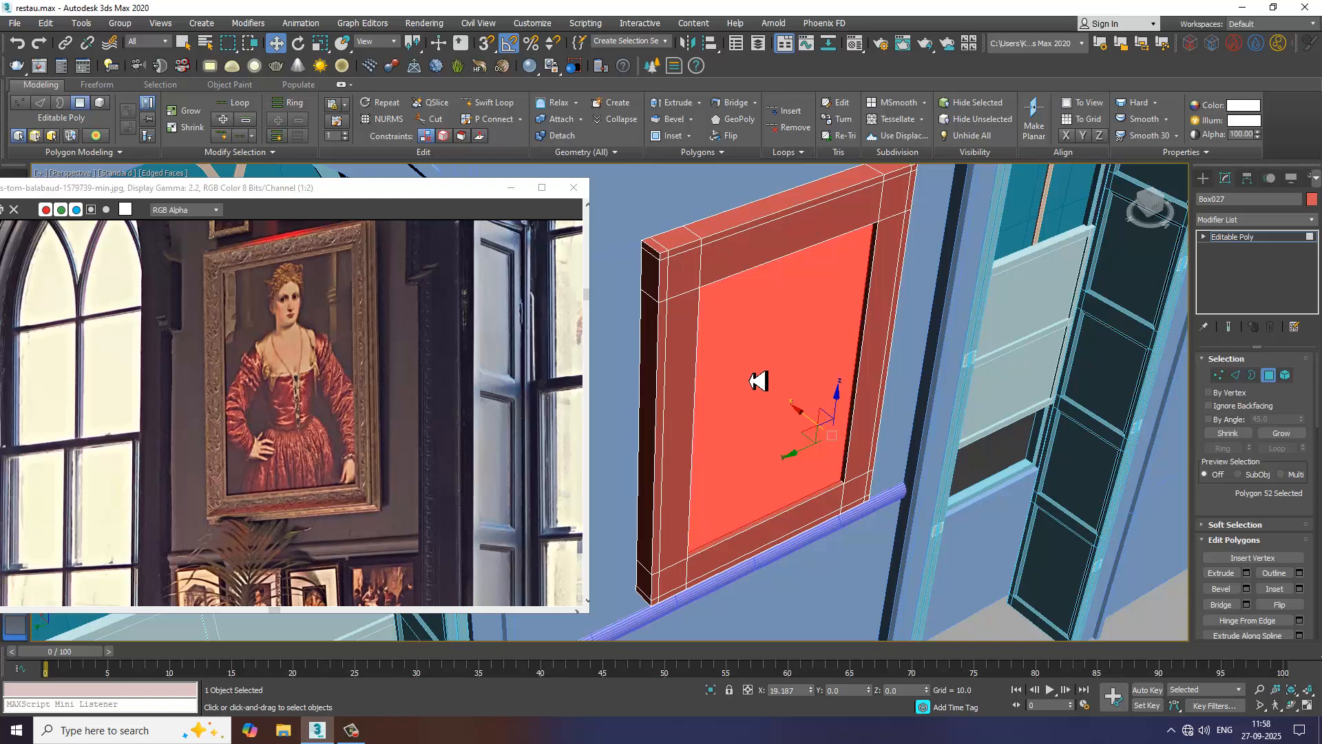
# - Select the frame's upper front edge between the inner loops and set the object's colour to grey
pyautogui.keyDown('alt'); pyautogui.moveTo(757, 383); pyautogui.dragTo(725, 272, button='middle'); pyautogui.keyUp('alt')
pyautogui.press('2')
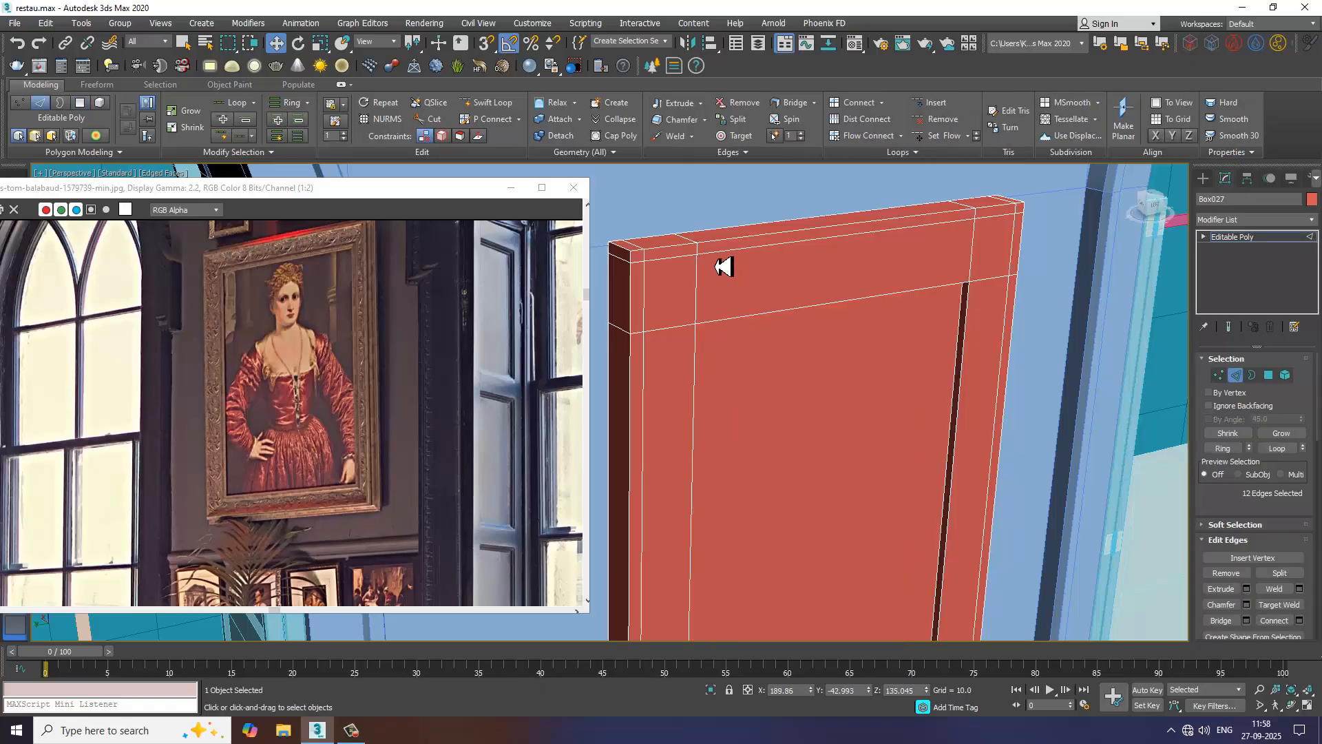
pyautogui.click(718, 256)
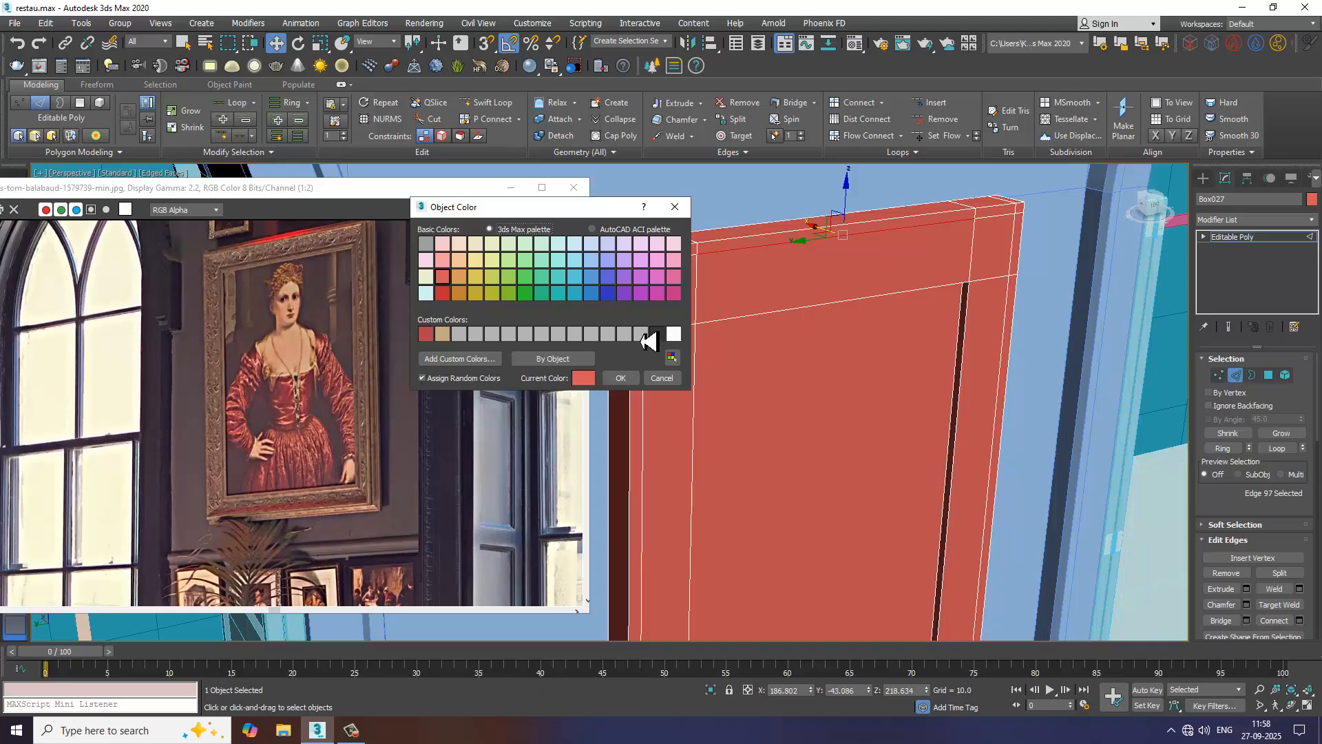
pyautogui.click(642, 335)
pyautogui.click(621, 378)
pyautogui.click(351, 731)
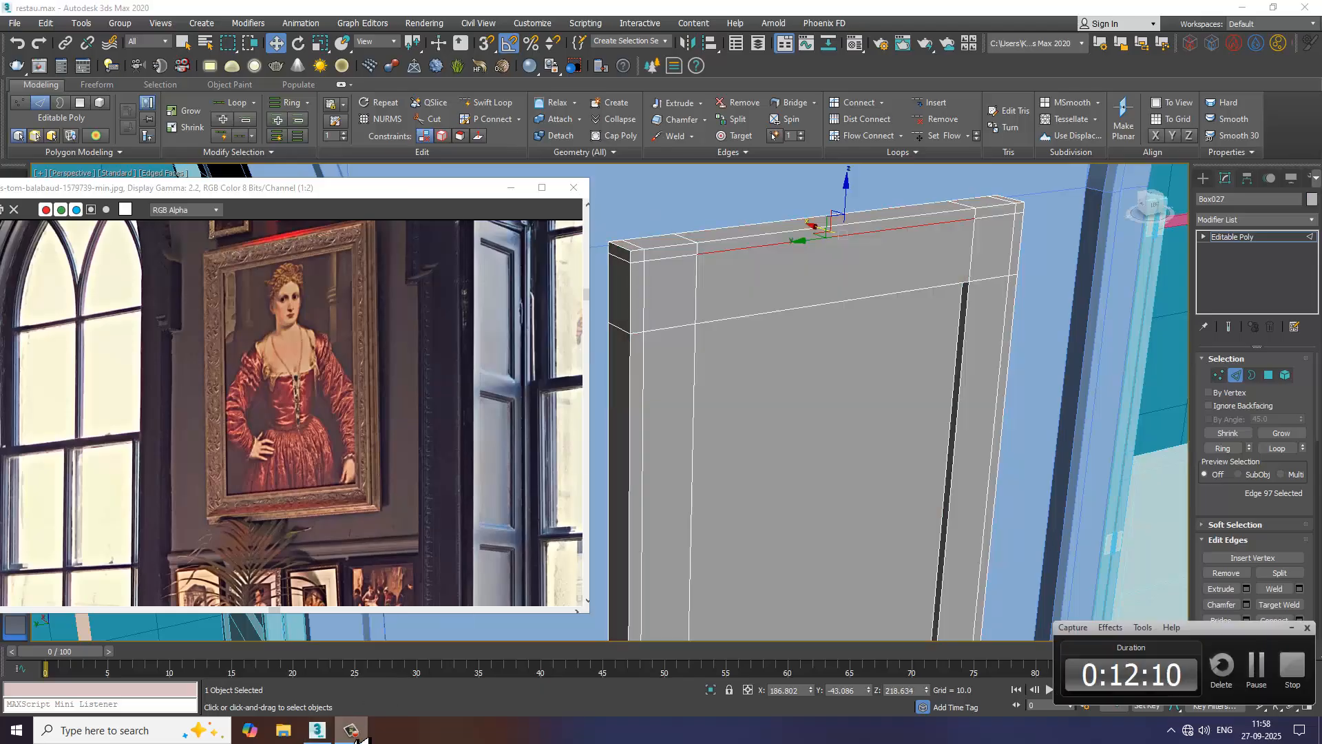
pyautogui.click(351, 731)
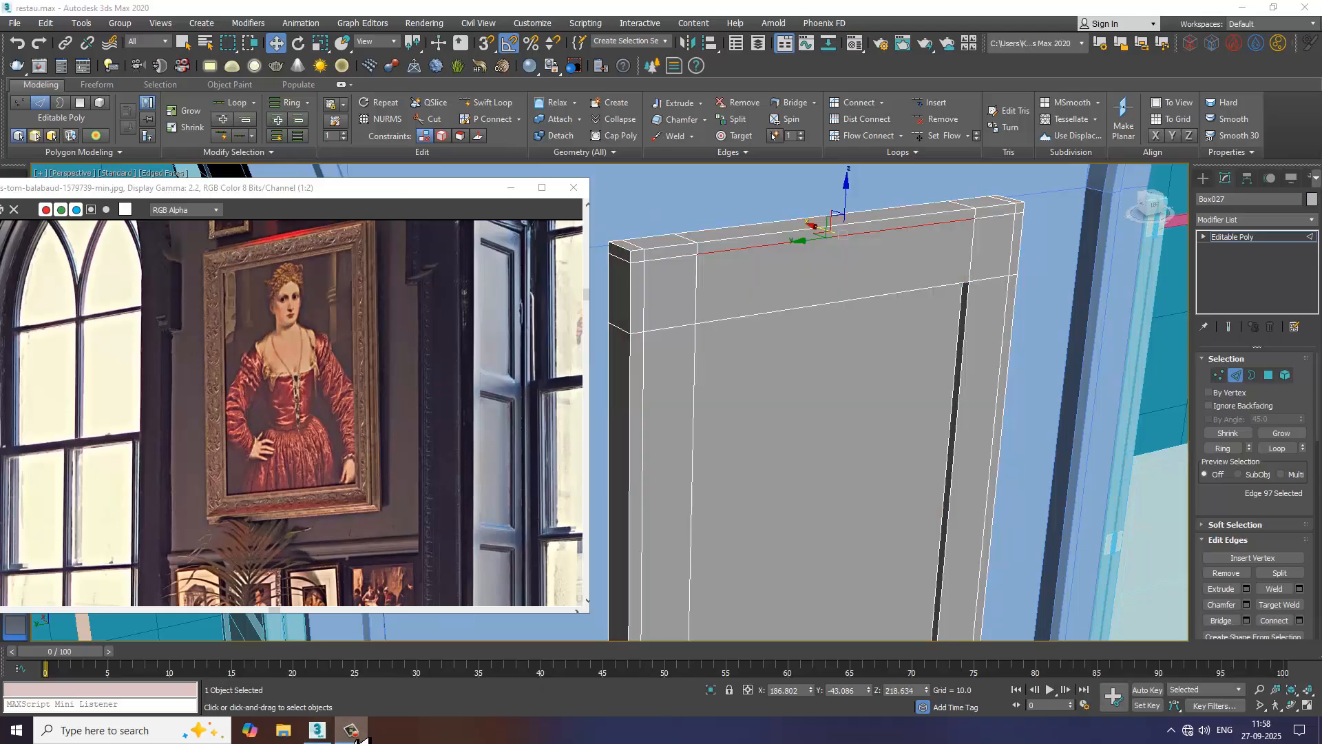
# - Select the front-face loop edges nearest the frame's outer border along the top and both sides, including the upper corner segments
pyautogui.click(666, 265)
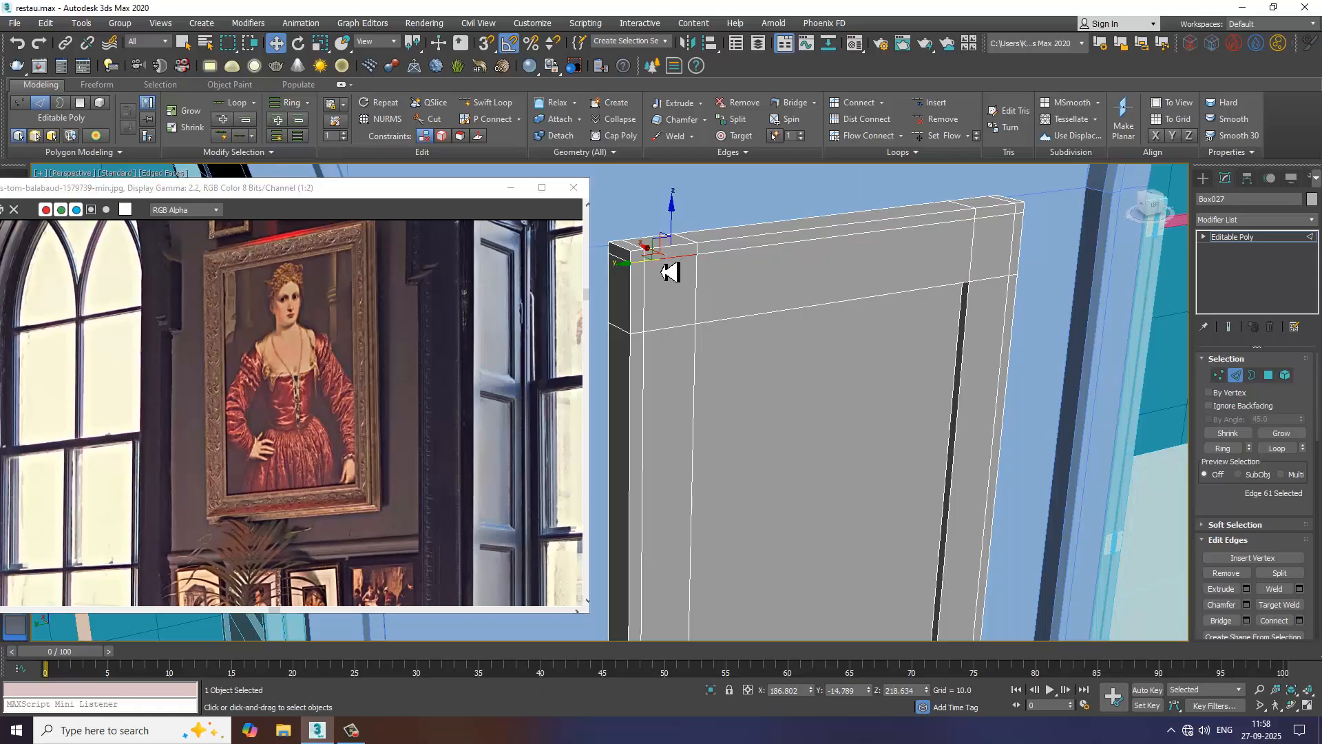
pyautogui.keyDown('ctrl'); pyautogui.click(768, 245); pyautogui.keyUp('ctrl')
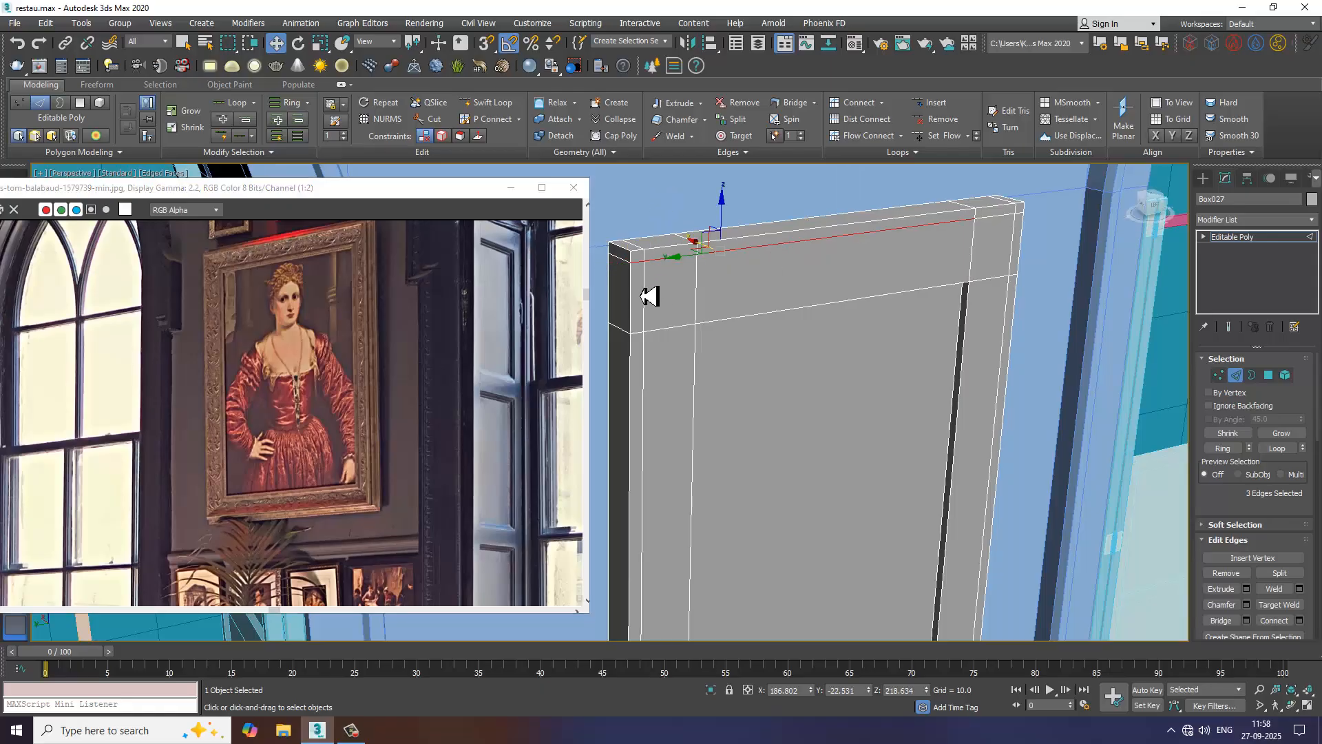
pyautogui.keyDown('ctrl'); pyautogui.click(646, 283); pyautogui.keyUp('ctrl')
pyautogui.keyDown('alt'); pyautogui.click(646, 277); pyautogui.keyUp('alt')
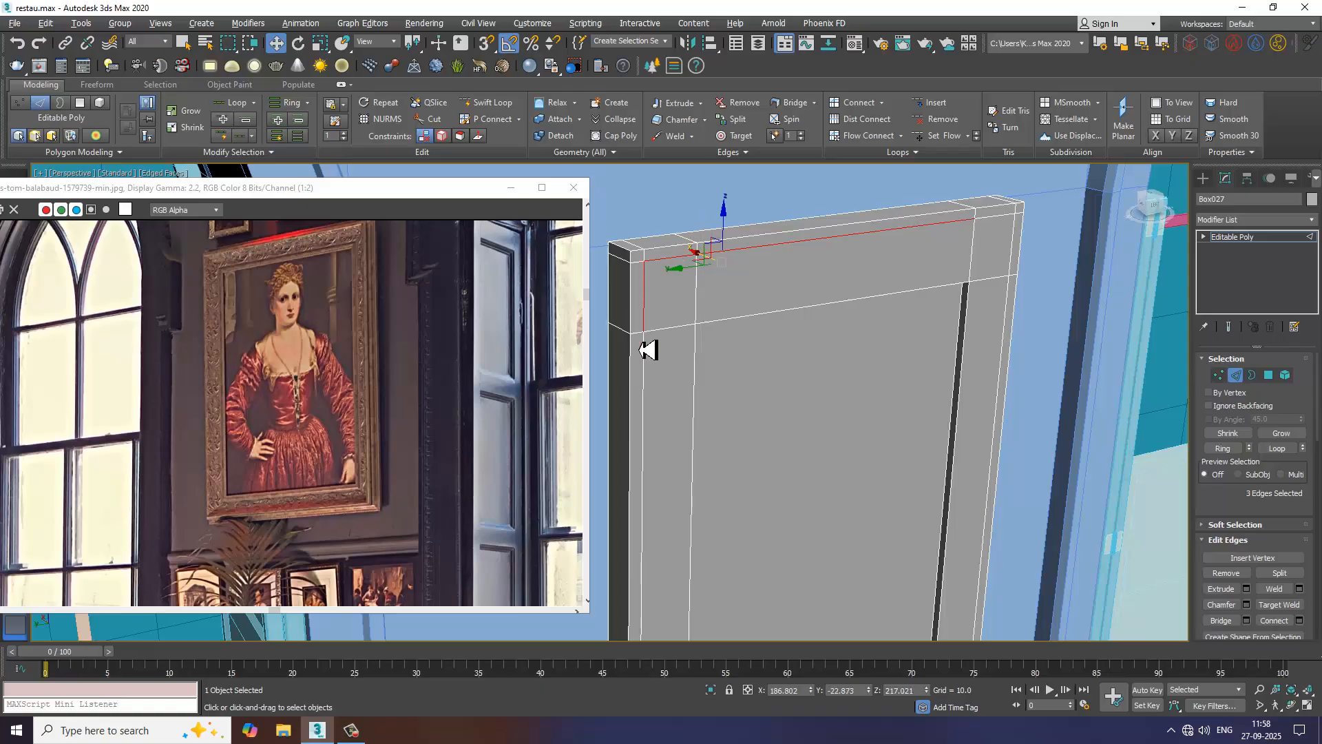
pyautogui.keyDown('ctrl'); pyautogui.click(645, 385); pyautogui.keyUp('ctrl')
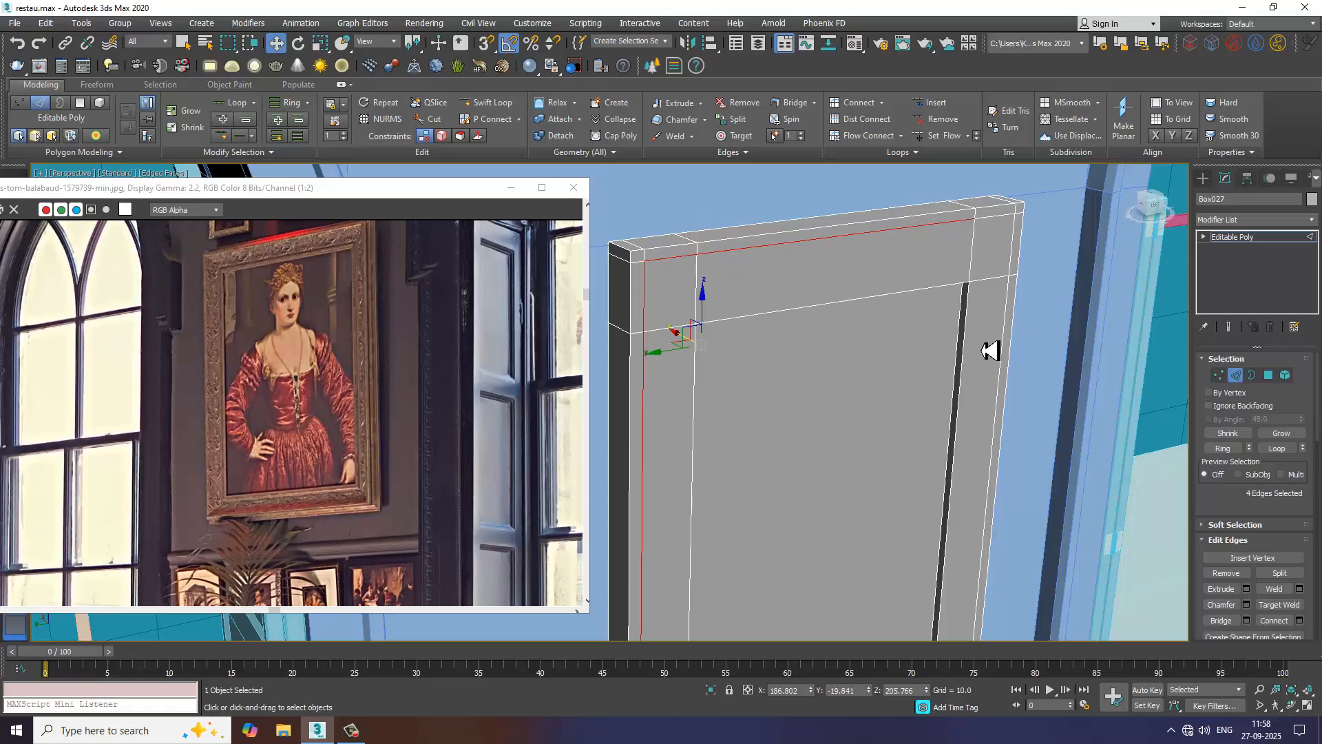
pyautogui.keyDown('ctrl'); pyautogui.click(1010, 235); pyautogui.keyUp('ctrl')
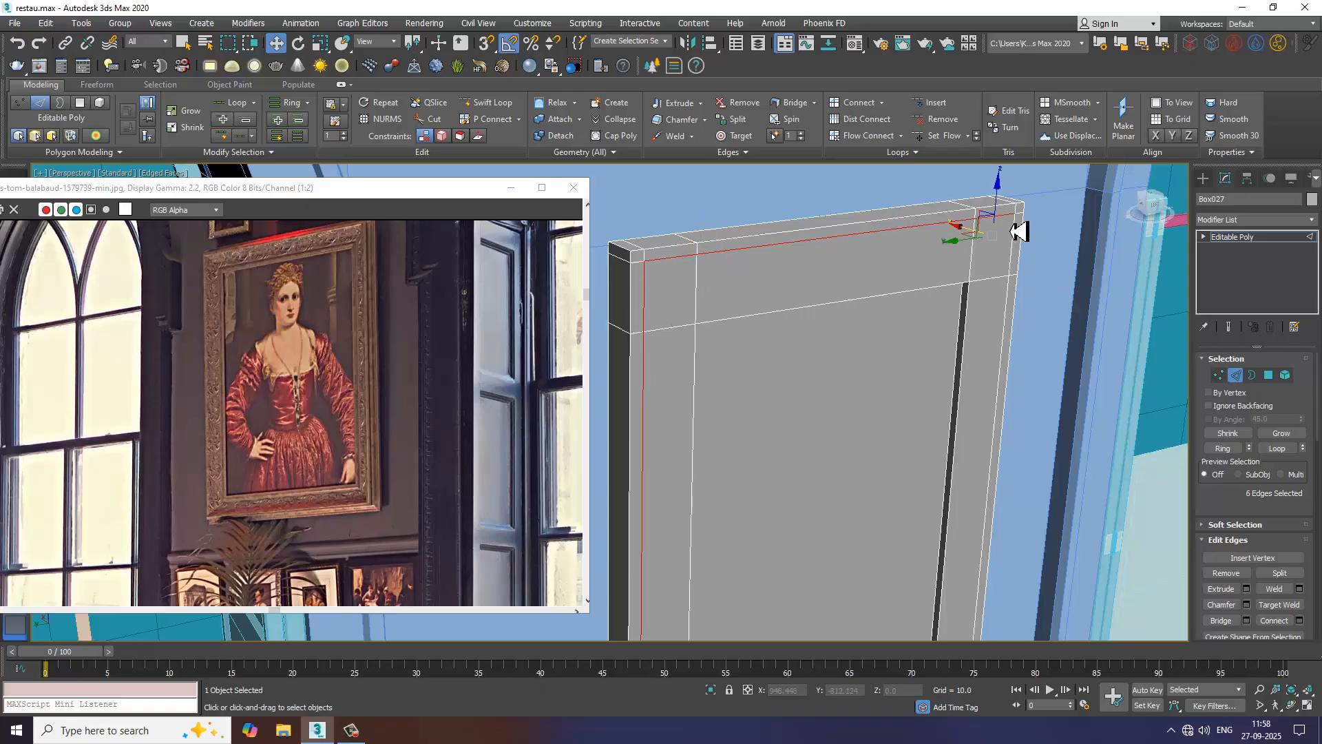
pyautogui.keyDown('ctrl'); pyautogui.click(1003, 352); pyautogui.keyUp('ctrl')
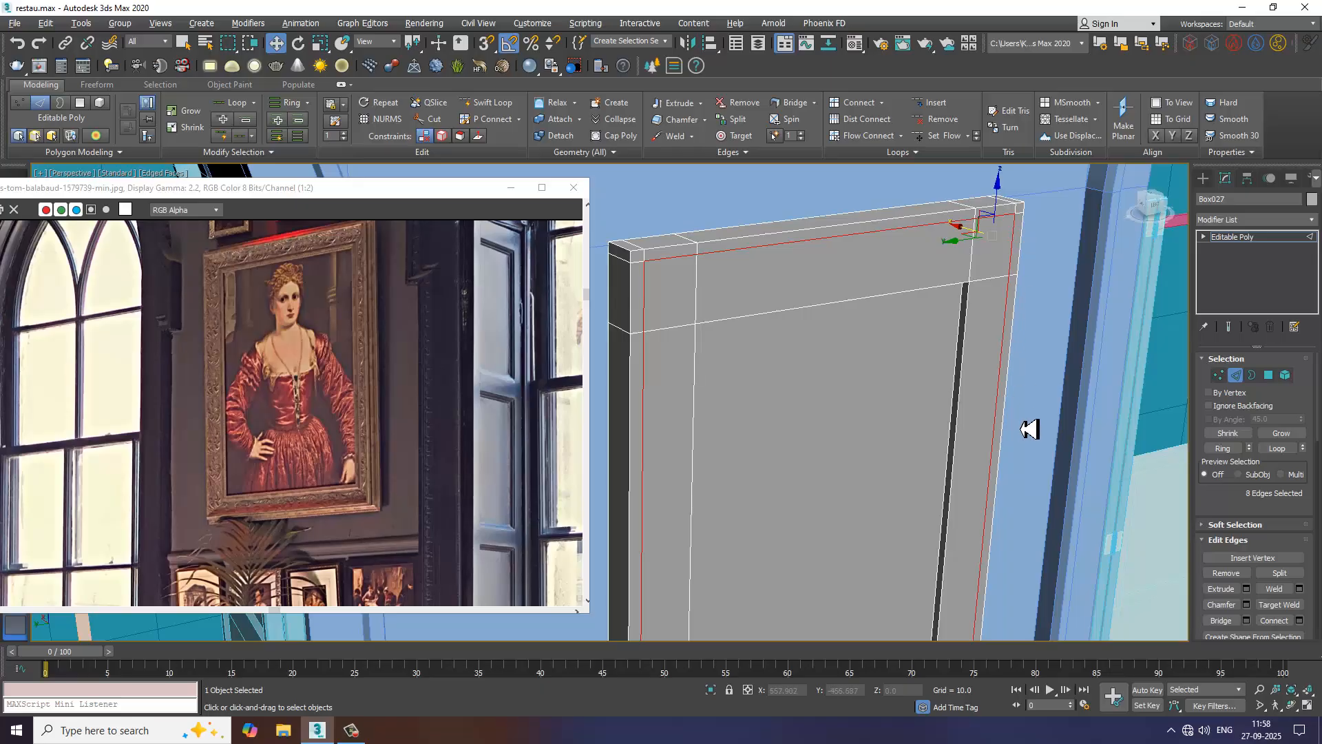
# - Add the bottom run and both lower corner segments to complete the rectangular edge loop on the frame's front face
pyautogui.moveTo(1023, 428); pyautogui.dragTo(964, 227, button='middle')
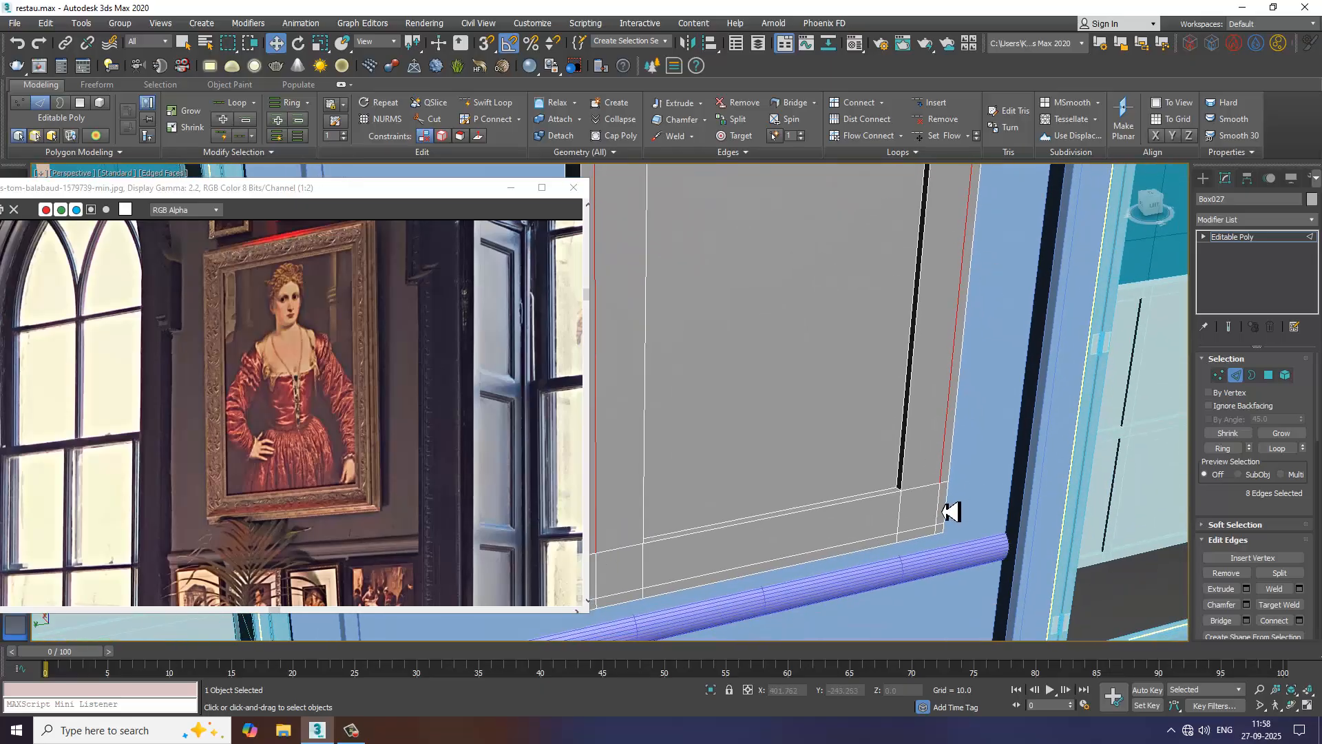
pyautogui.keyDown('ctrl'); pyautogui.click(937, 531); pyautogui.keyUp('ctrl')
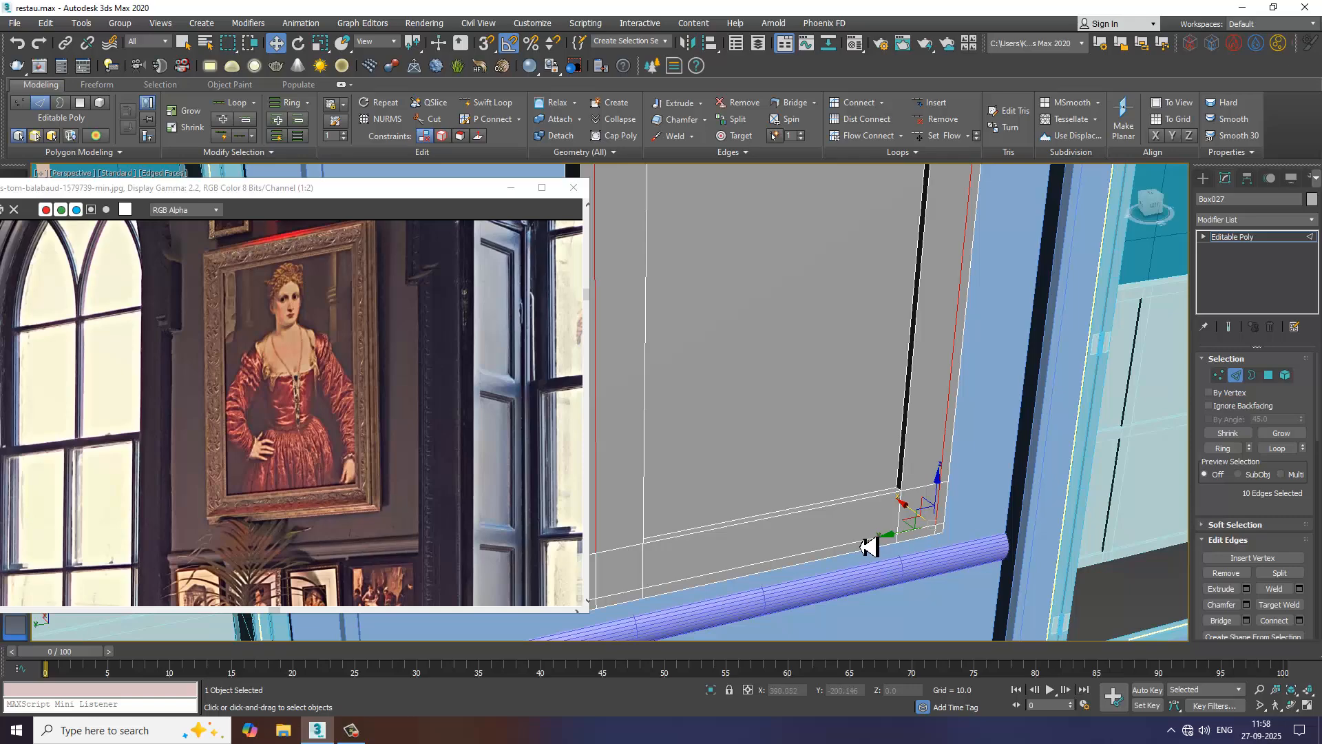
pyautogui.keyDown('ctrl'); pyautogui.click(859, 548); pyautogui.keyUp('ctrl')
pyautogui.scroll(2, 895, 555)
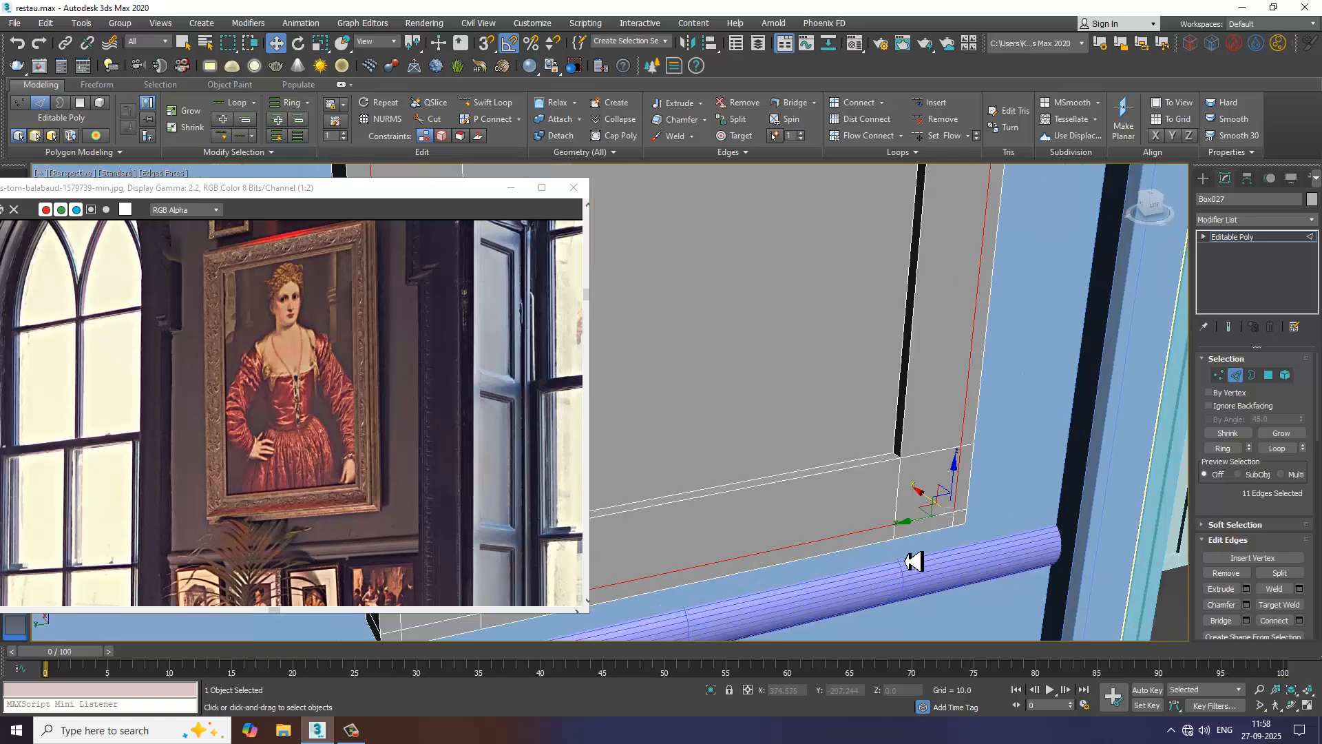
pyautogui.keyDown('ctrl'); pyautogui.click(930, 525); pyautogui.keyUp('ctrl')
pyautogui.keyDown('alt'); pyautogui.moveTo(933, 531); pyautogui.dragTo(832, 575, button='middle'); pyautogui.keyUp('alt')
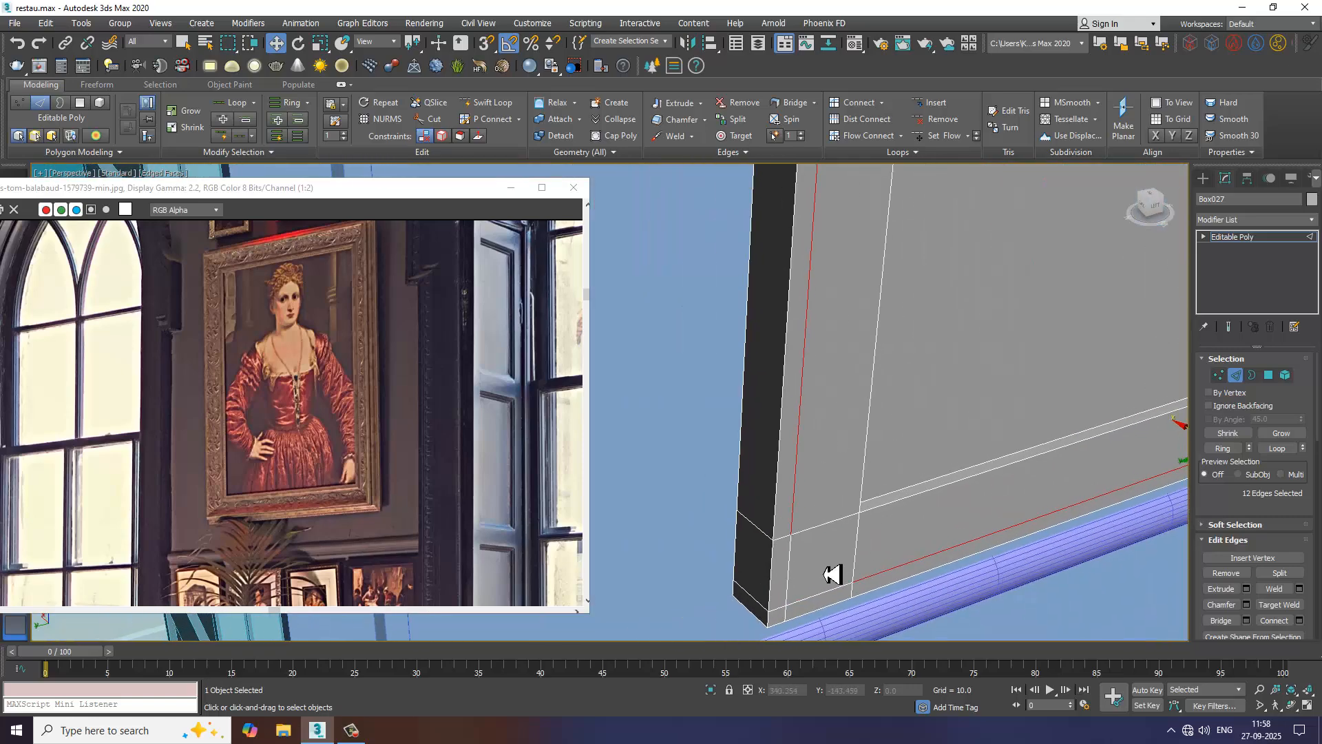
pyautogui.scroll(-2, 835, 536)
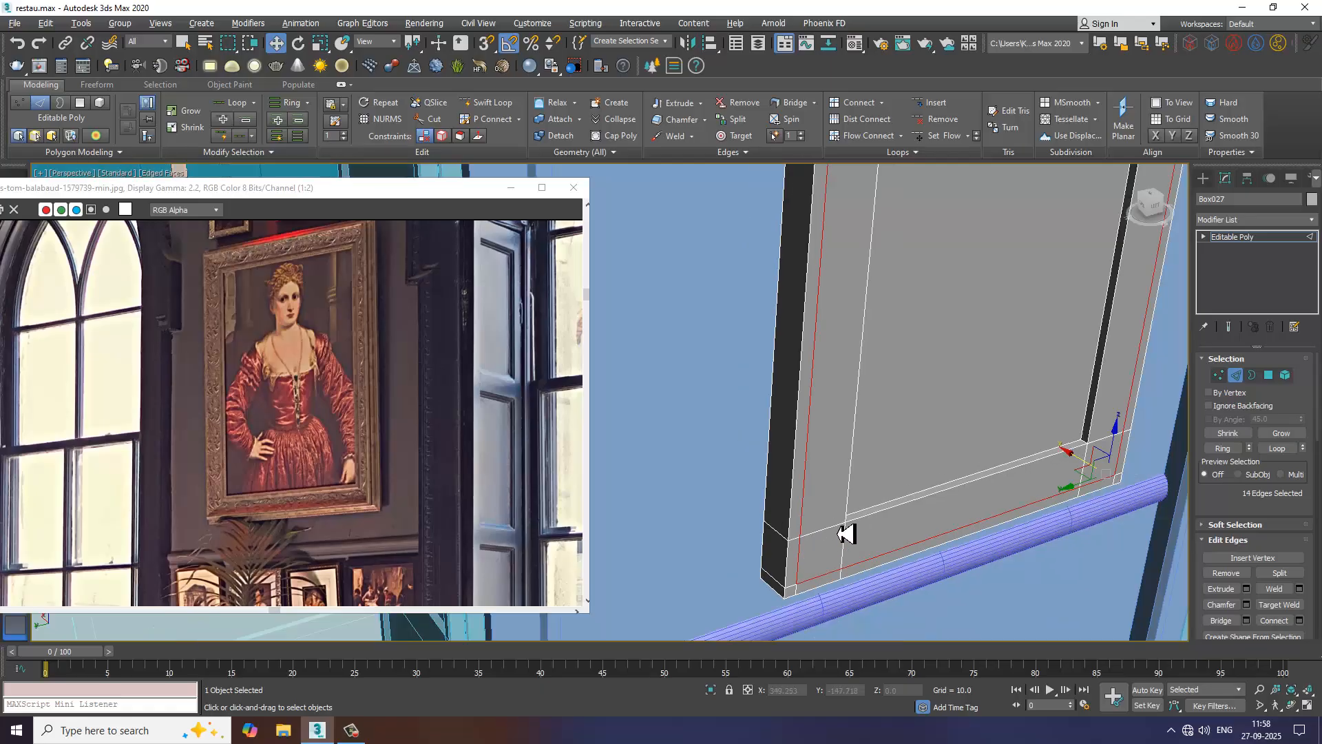
pyautogui.moveTo(854, 386); pyautogui.dragTo(838, 556, button='middle')
pyautogui.scroll(-3, 820, 385)
pyautogui.scroll(-2, 833, 385)
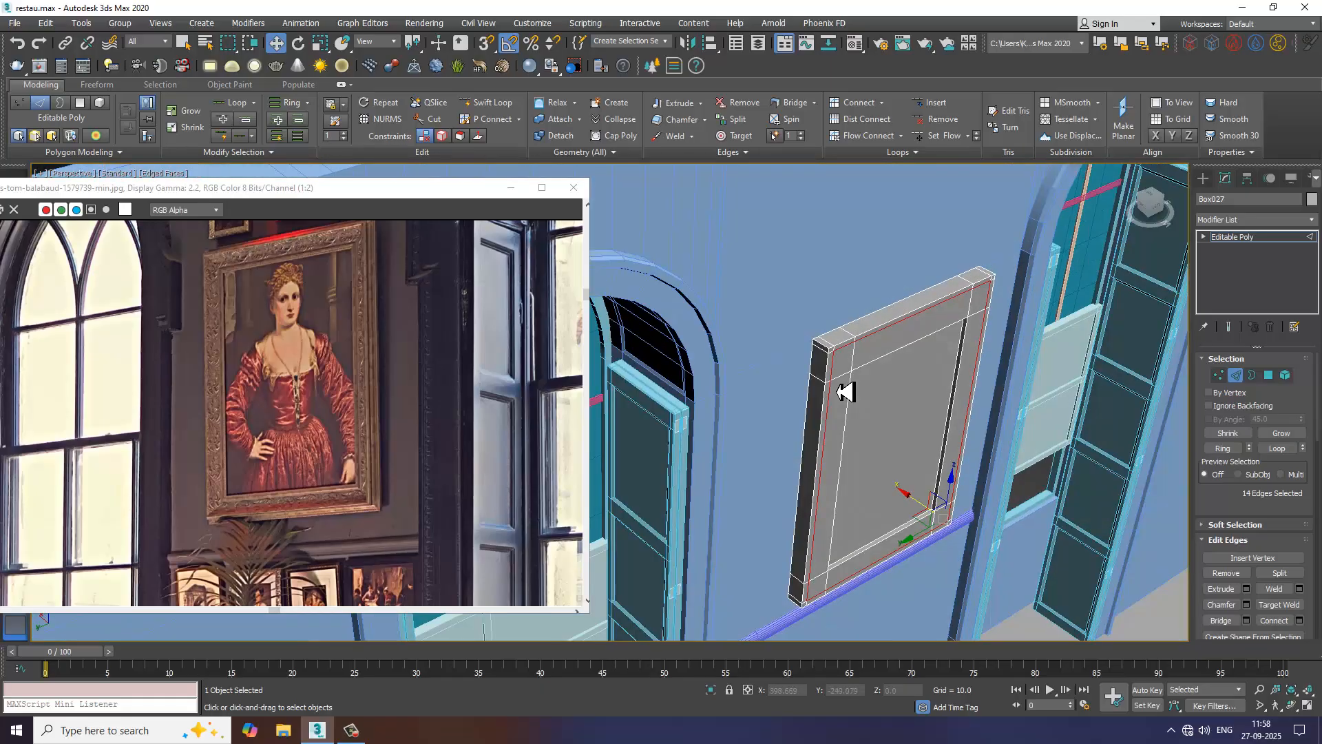
# - Isolate the picture frame and deselect stray edges so only the 12 edges of the front loop stay selected
pyautogui.press('F3')
pyautogui.moveTo(841, 384)
pyautogui.keyDown('alt'); pyautogui.mouseDown(button='middle')
pyautogui.moveTo(917, 351)
pyautogui.moveTo(831, 371)
pyautogui.mouseUp(button='middle'); pyautogui.keyUp('alt')
pyautogui.hotkey('alt', 'q')
pyautogui.scroll(-3, 844, 370)
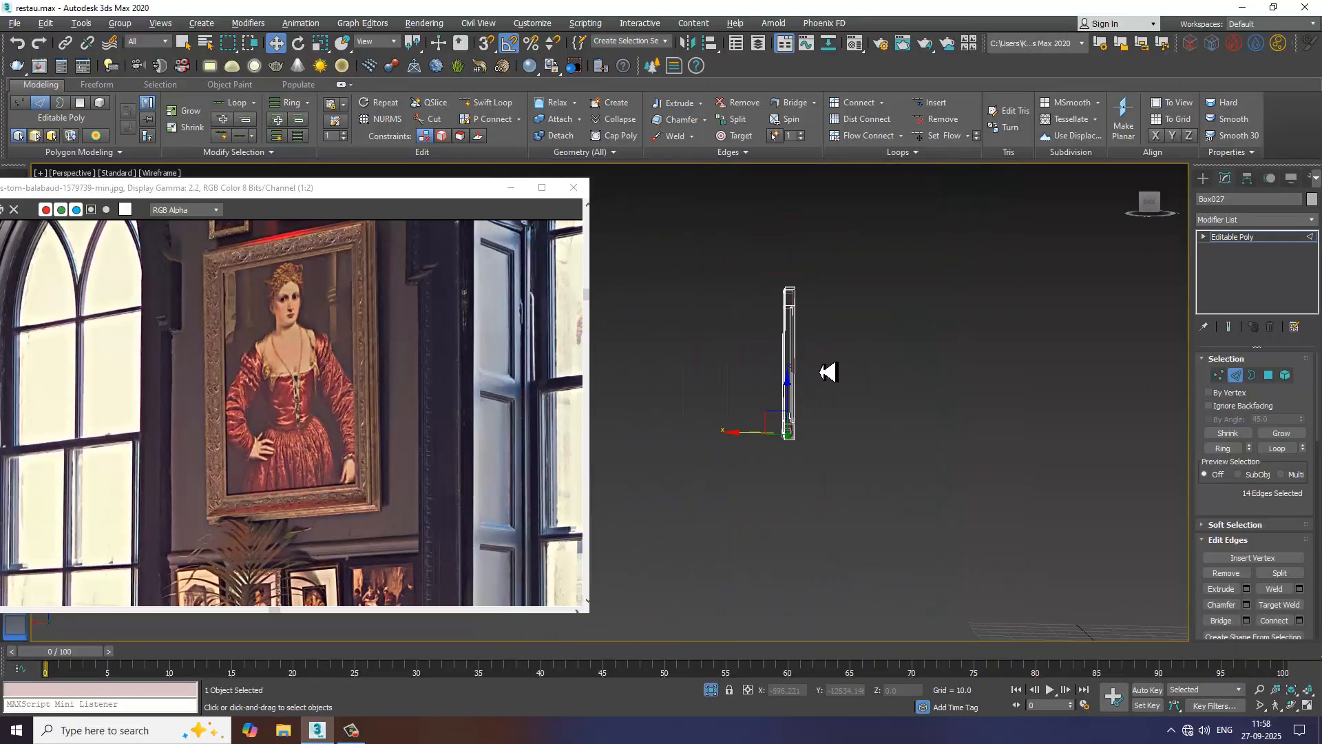
pyautogui.scroll(3, 827, 368)
pyautogui.keyDown('alt'); pyautogui.moveTo(731, 240); pyautogui.dragTo(751, 262, button='middle'); pyautogui.keyUp('alt')
pyautogui.moveTo(778, 524)
pyautogui.keyDown('alt'); pyautogui.mouseDown(button='middle')
pyautogui.moveTo(844, 443)
pyautogui.moveTo(765, 440)
pyautogui.moveTo(810, 457)
pyautogui.mouseUp(button='middle'); pyautogui.keyUp('alt')
pyautogui.press('F3')
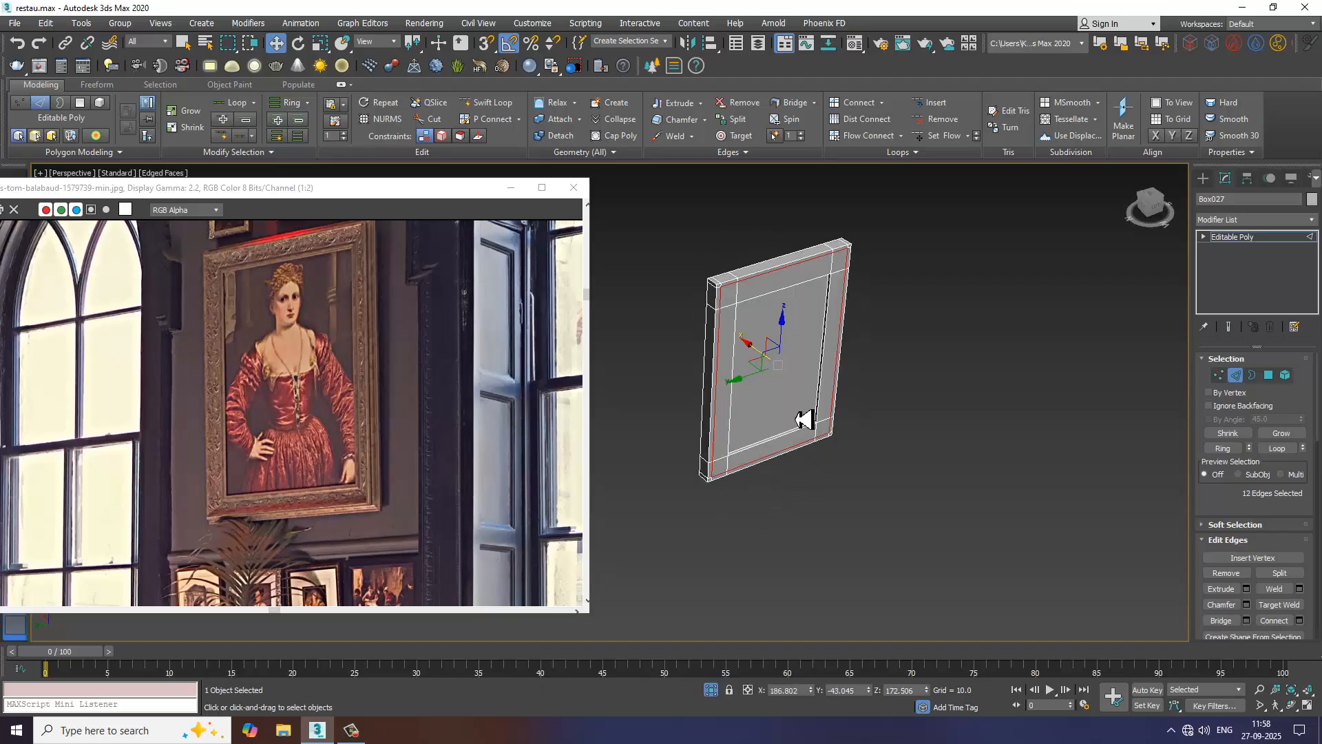
pyautogui.scroll(8, 806, 417)
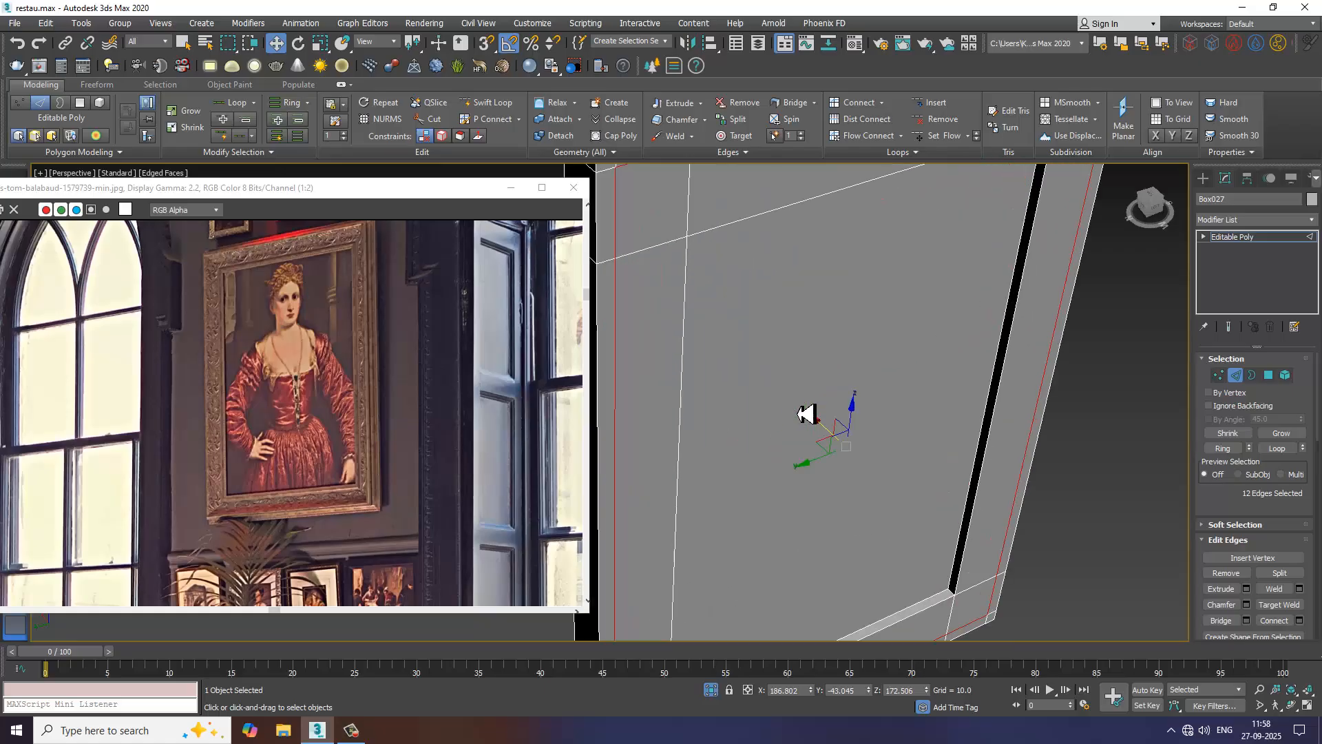
pyautogui.scroll(-5, 816, 418)
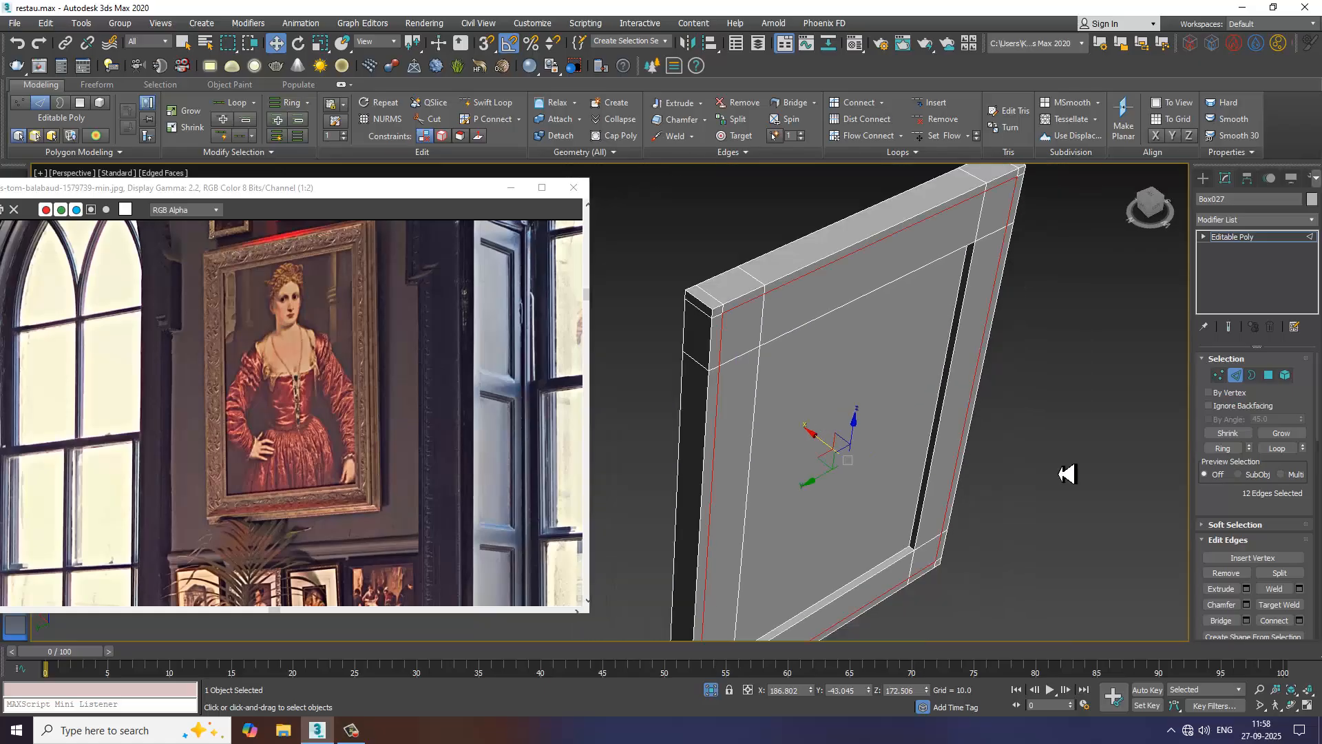
# - Extrude the front edge loop with a height of 0.329 and a width of 1.027
pyautogui.click(1246, 589)
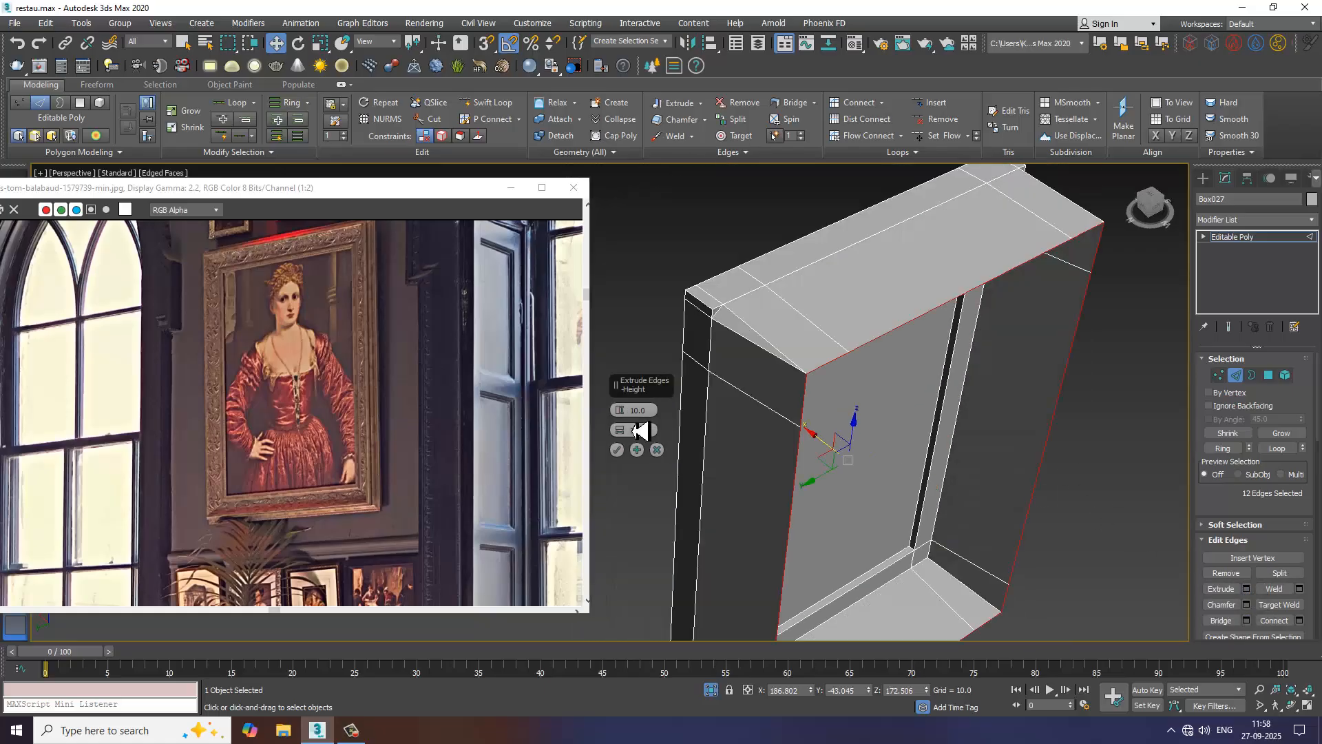
pyautogui.moveTo(639, 430); pyautogui.dragTo(635, 454)
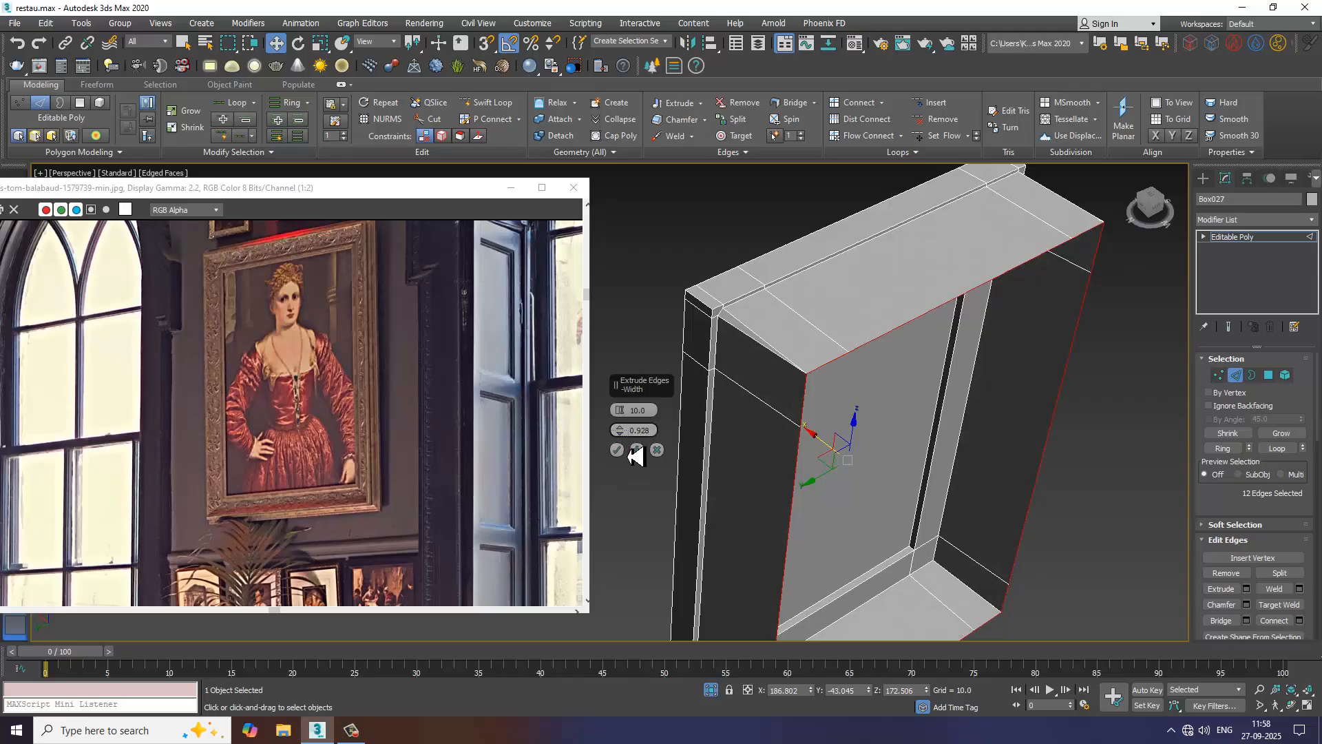
pyautogui.moveTo(619, 411); pyautogui.dragTo(655, 491)
pyautogui.keyDown('alt'); pyautogui.moveTo(830, 363); pyautogui.dragTo(855, 448, button='middle'); pyautogui.keyUp('alt')
pyautogui.scroll(3, 734, 407)
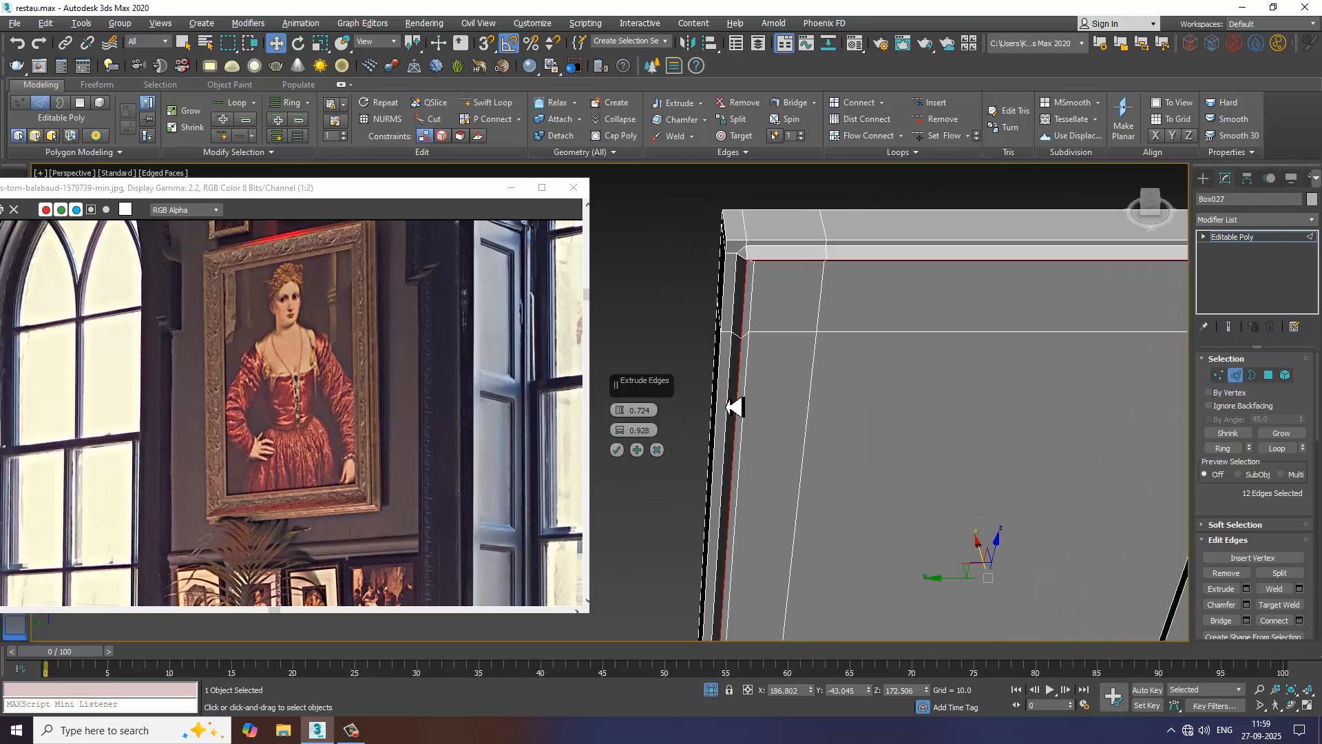
pyautogui.scroll(2, 735, 407)
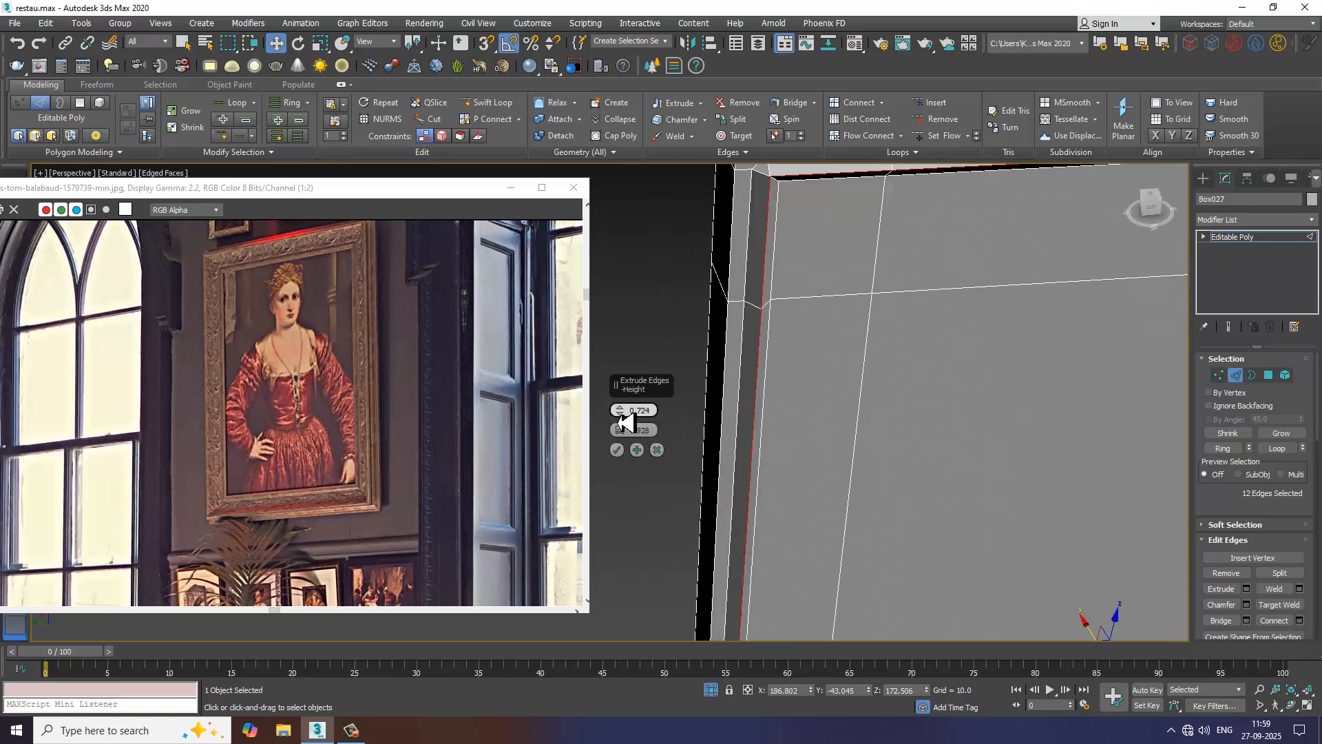
pyautogui.moveTo(622, 421); pyautogui.dragTo(635, 436)
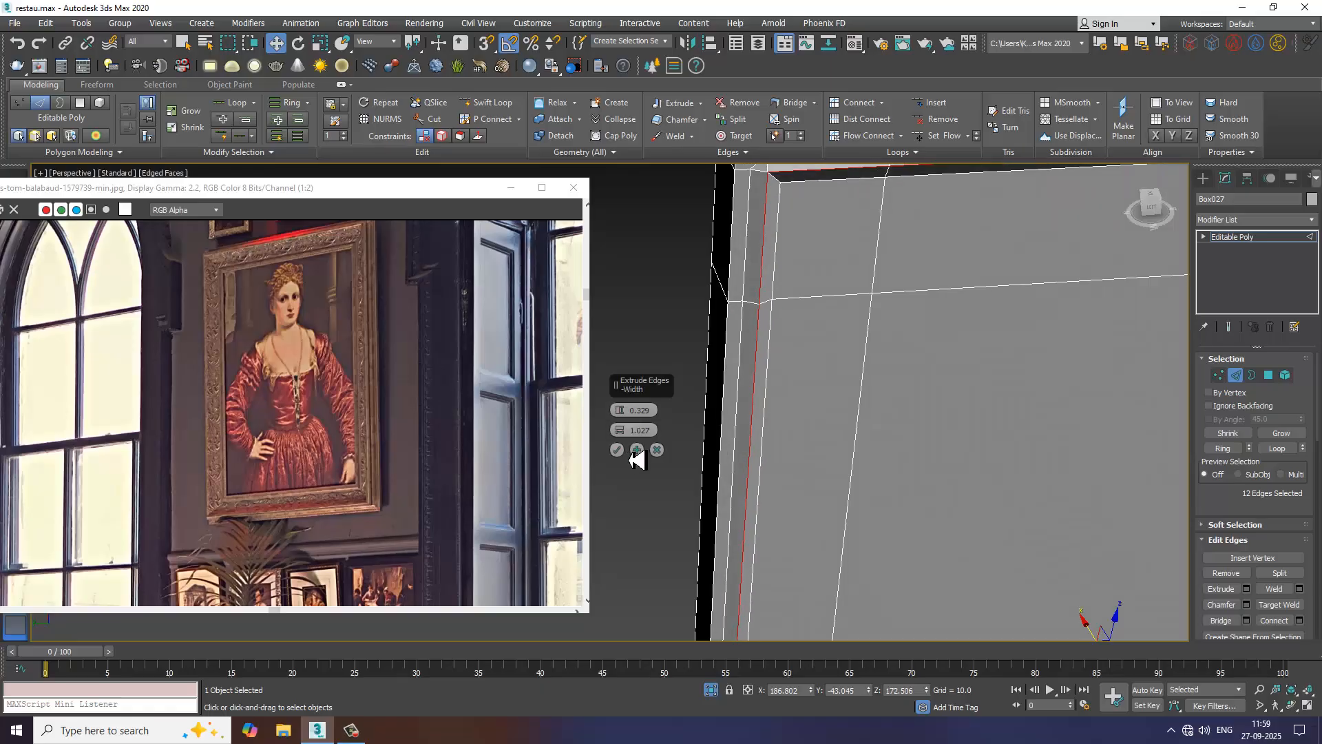
pyautogui.click(618, 449)
pyautogui.keyDown('alt'); pyautogui.moveTo(888, 457); pyautogui.dragTo(857, 424, button='middle'); pyautogui.keyUp('alt')
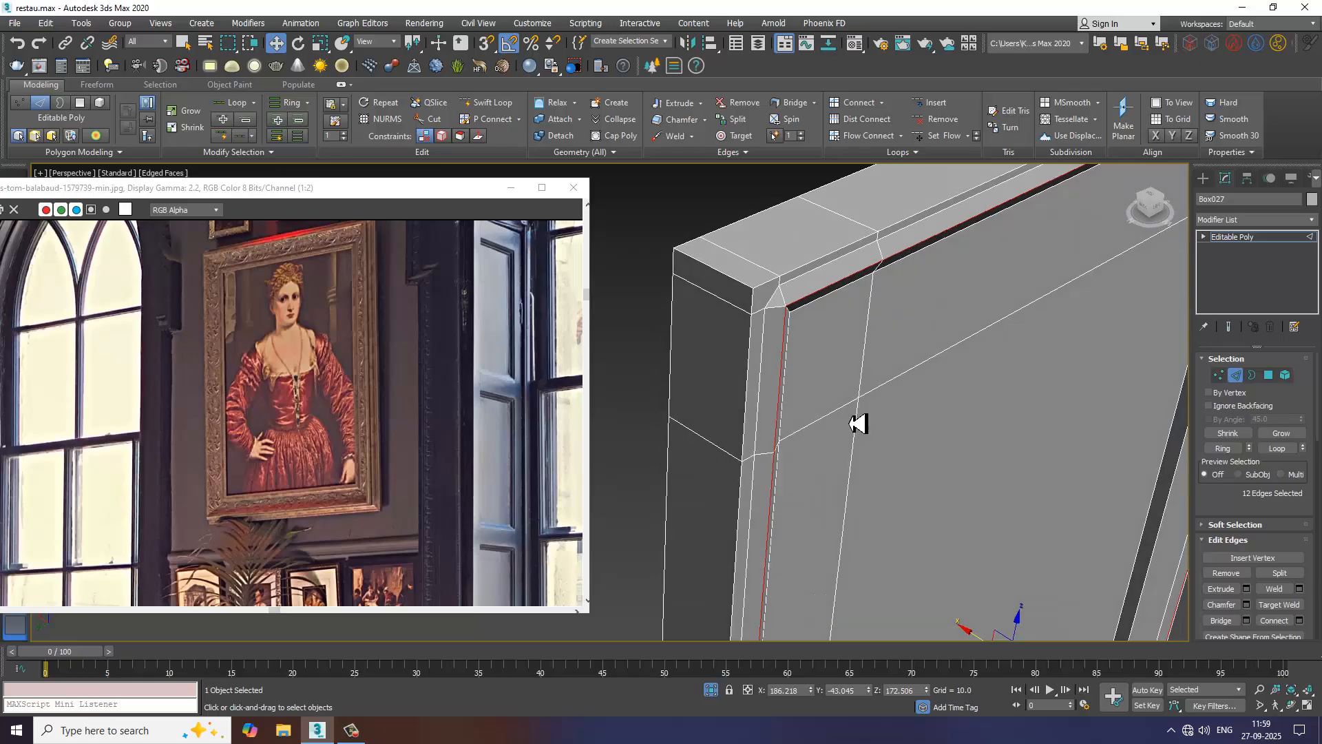
# - Chamfer the extruded edge loop by 1.0 with additional connecting segments, and clear the edge selection
pyautogui.click(1247, 604)
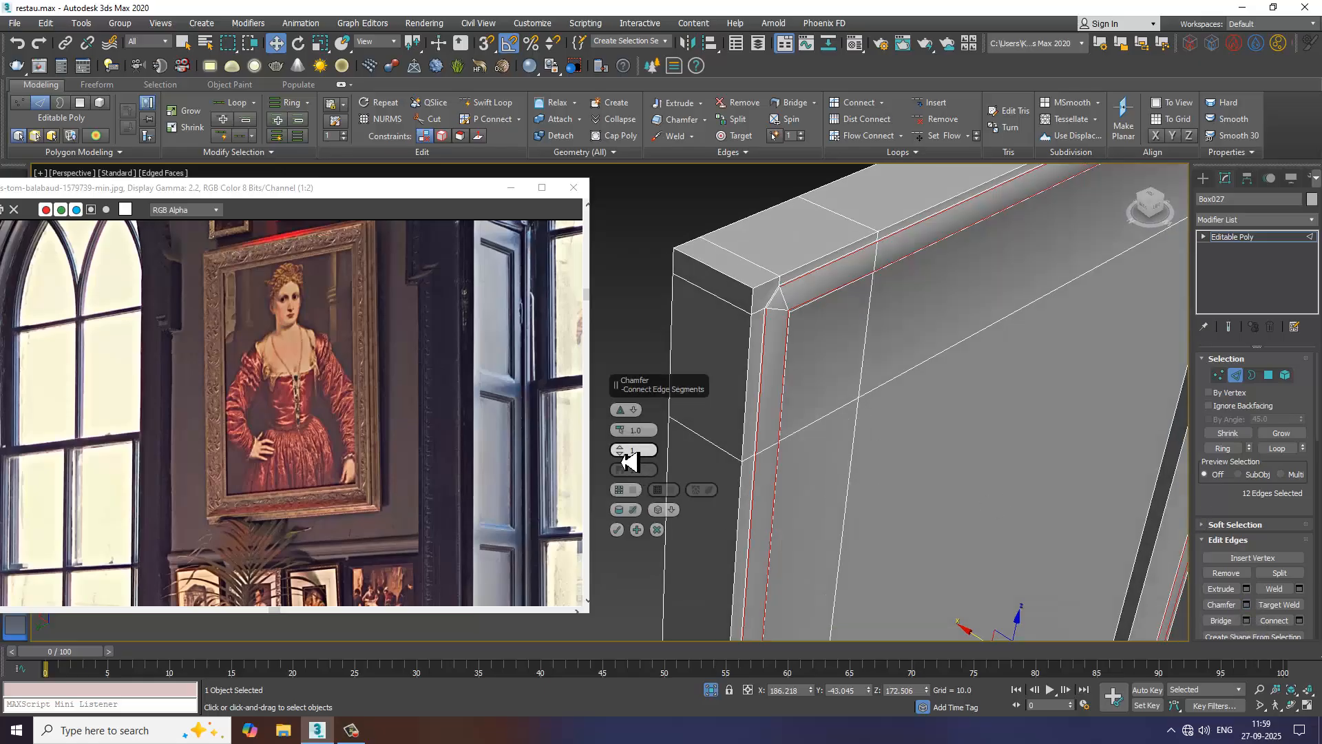
pyautogui.moveTo(628, 460); pyautogui.dragTo(634, 452)
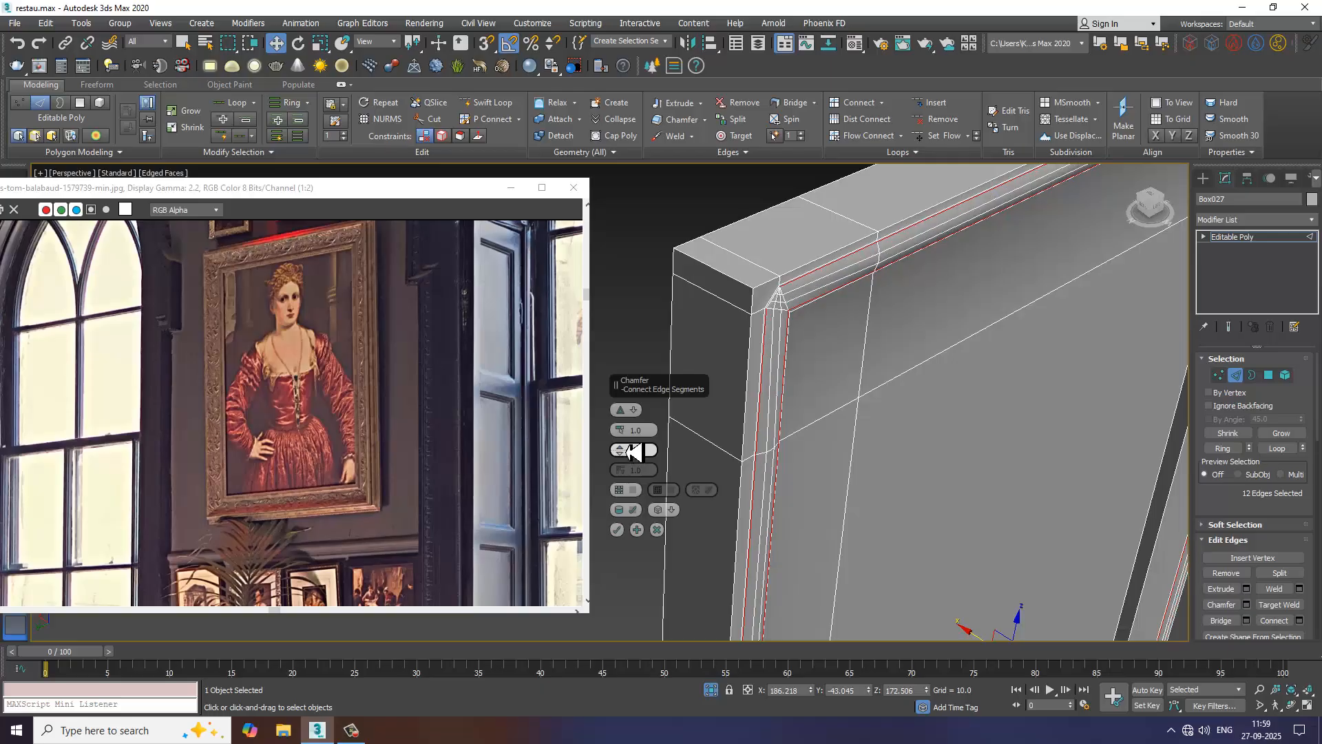
pyautogui.click(617, 529)
pyautogui.click(709, 543)
pyautogui.scroll(-5, 762, 520)
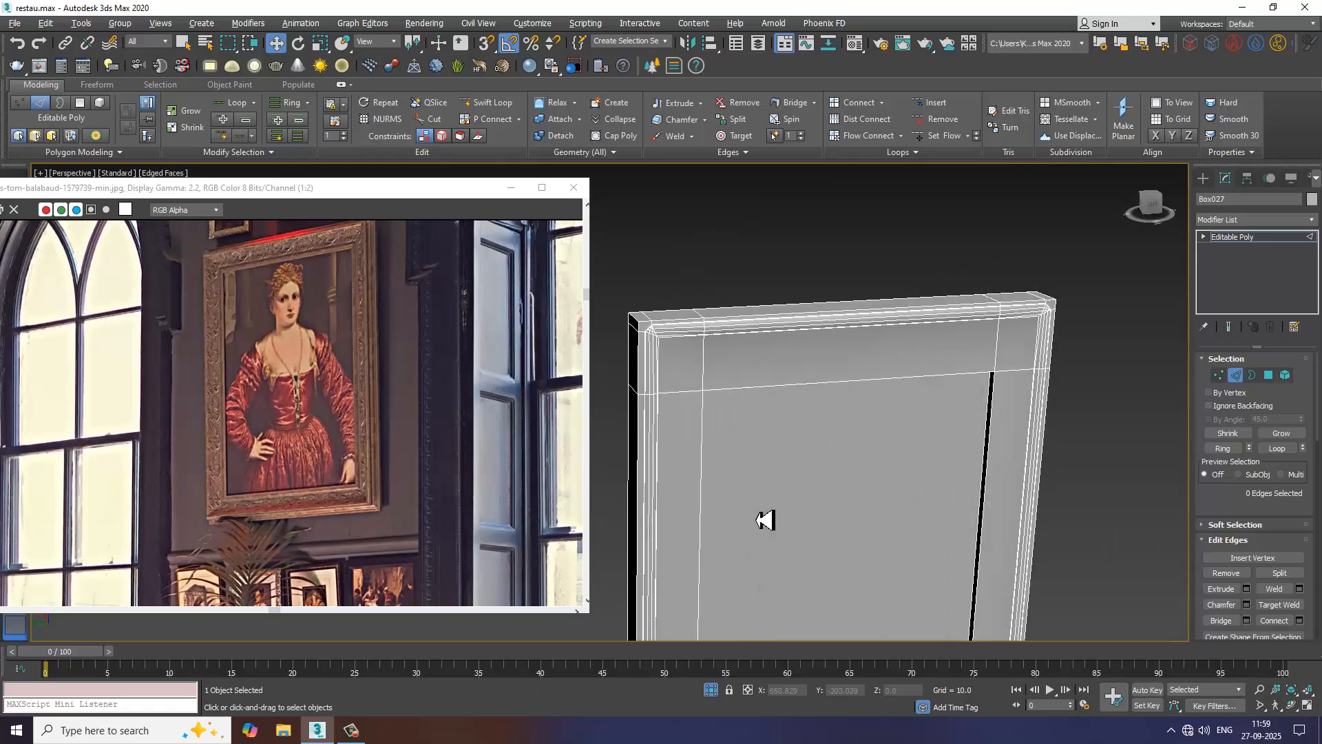
pyautogui.keyDown('alt'); pyautogui.moveTo(798, 438); pyautogui.dragTo(835, 412, button='middle'); pyautogui.keyUp('alt')
# - Undo the chamfer and edge extrusion, and try pulling the front edge loop outward from the frame
pyautogui.hotkey('ctrl', 'z')
pyautogui.hotkey('ctrl', 'z')
pyautogui.hotkey('ctrl', 'z')
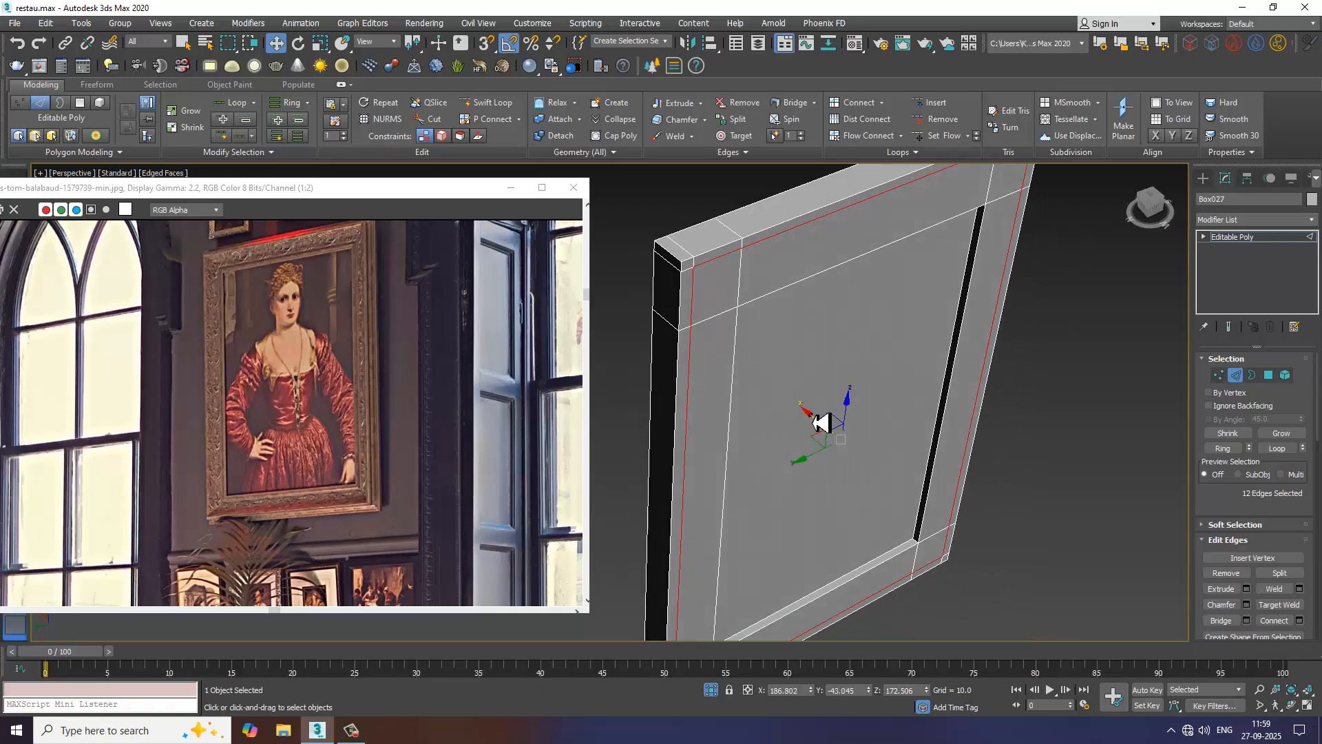
pyautogui.hotkey('ctrl', 'z')
pyautogui.moveTo(816, 422); pyautogui.dragTo(821, 426)
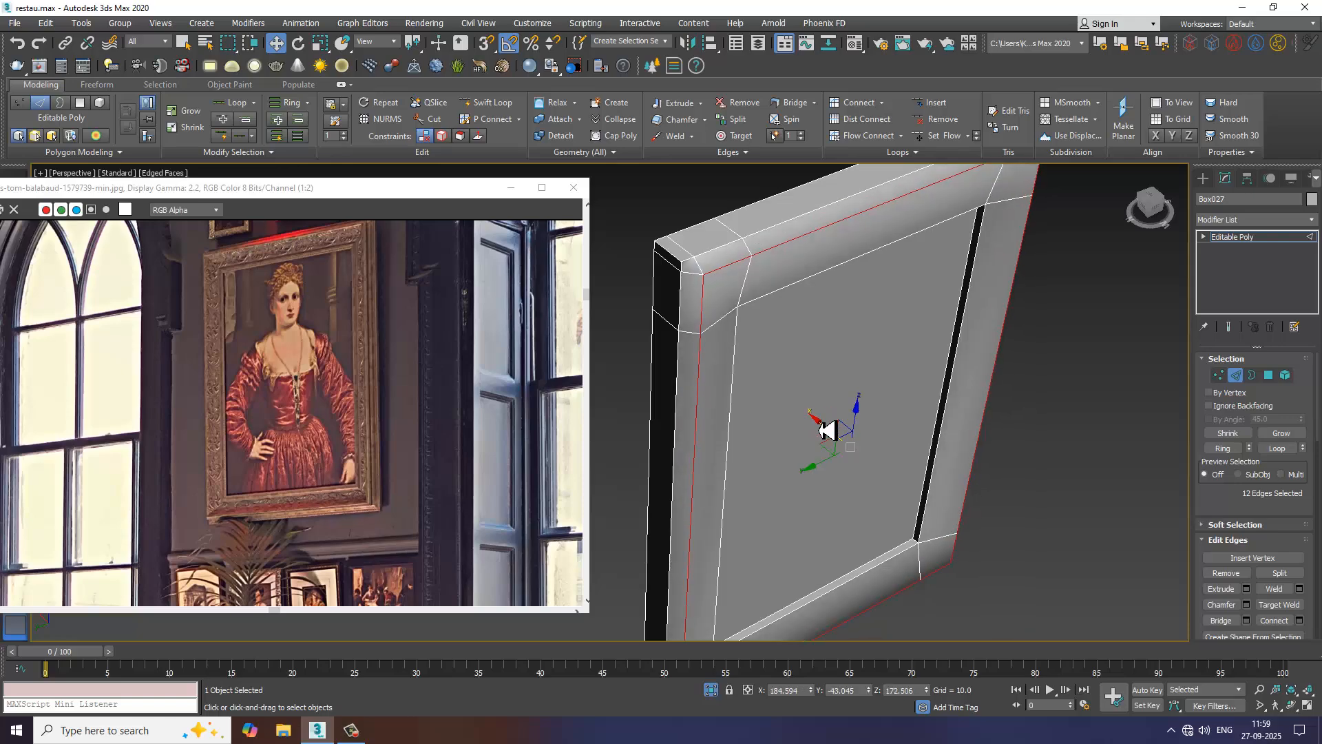
pyautogui.keyDown('alt'); pyautogui.moveTo(824, 431); pyautogui.dragTo(913, 412, button='middle'); pyautogui.keyUp('alt')
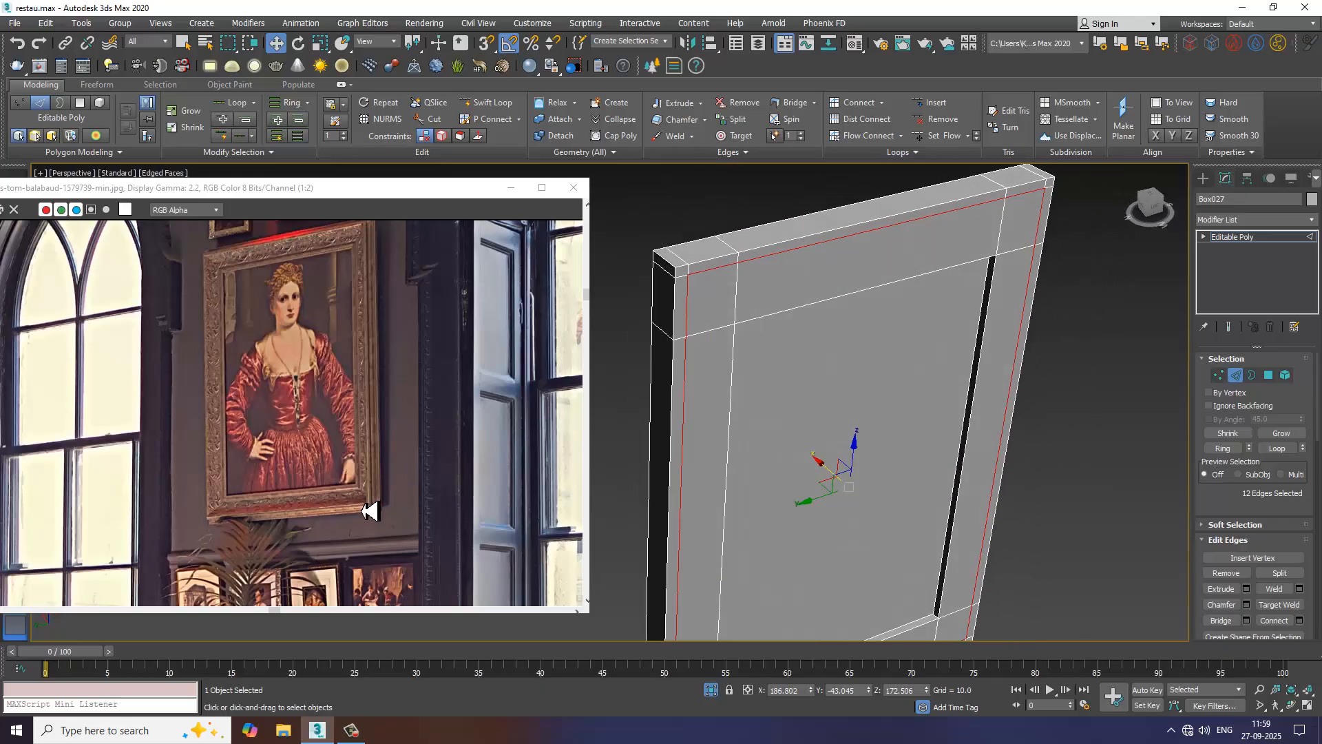
# - Compare with the reference frame and extrude the front edge loop at height 0.329 with a wider base than 1.027
pyautogui.scroll(1, 370, 511)
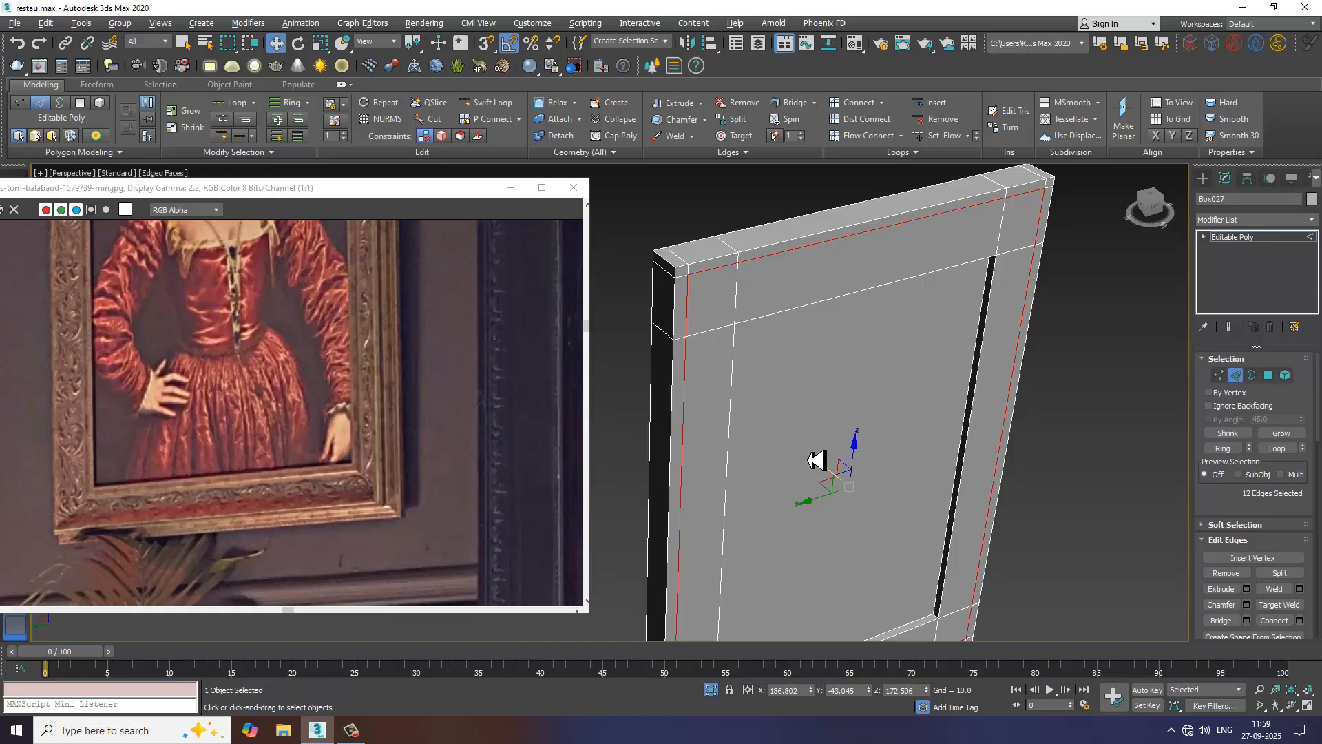
pyautogui.scroll(3, 816, 461)
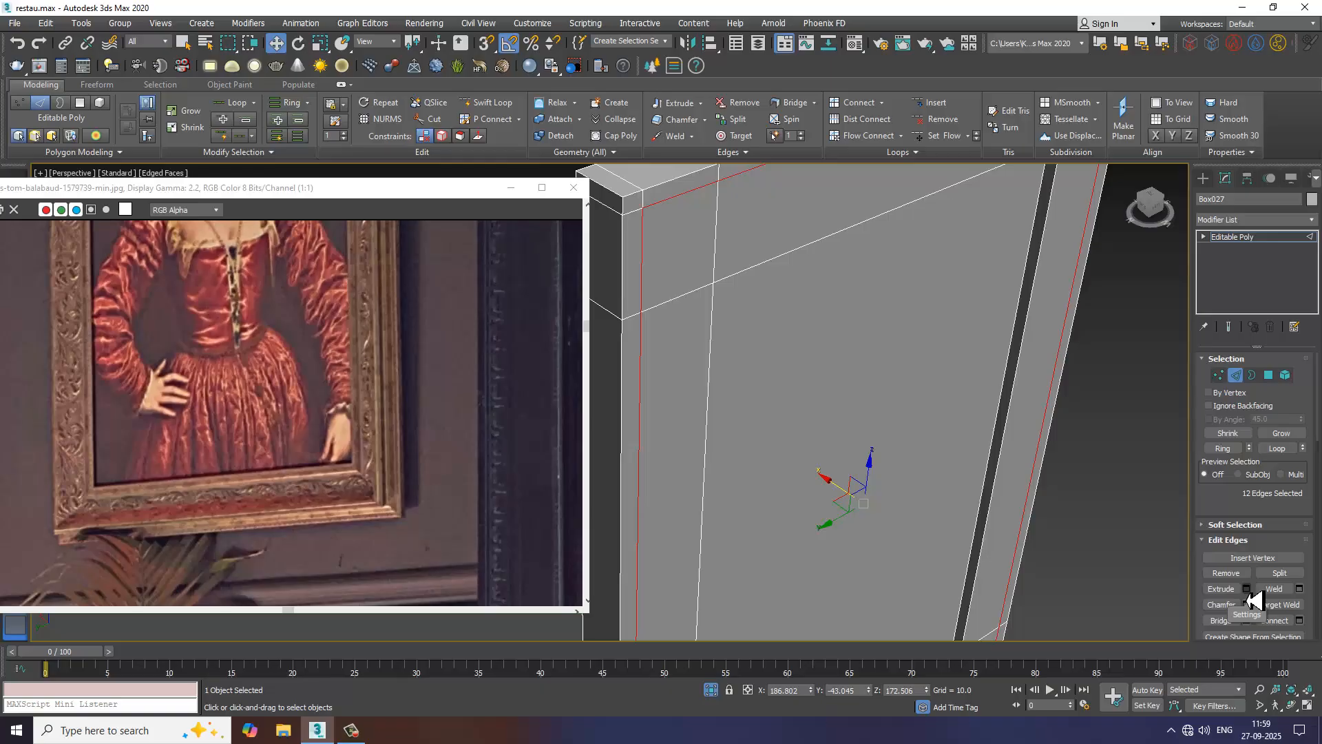
pyautogui.click(1246, 589)
pyautogui.scroll(1, 784, 399)
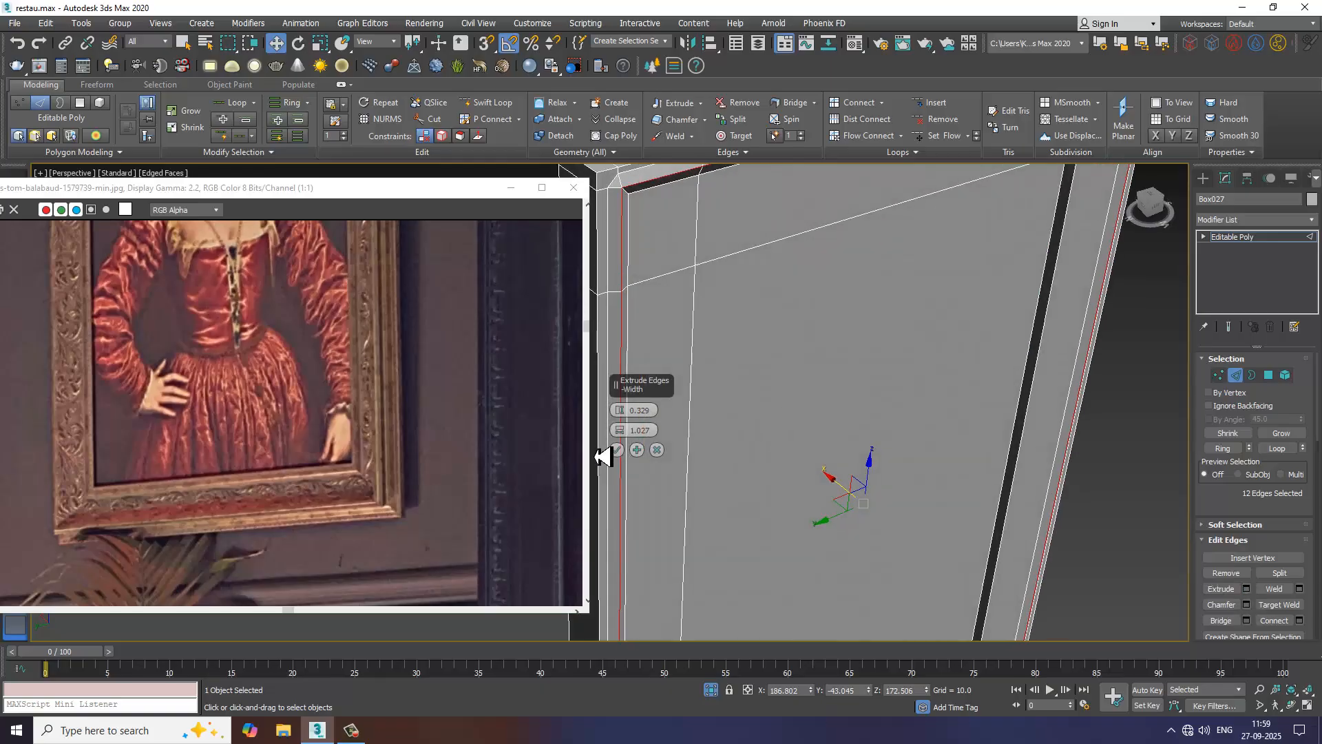
pyautogui.scroll(3, 604, 455)
pyautogui.keyDown('alt'); pyautogui.moveTo(915, 422); pyautogui.dragTo(885, 489, button='middle'); pyautogui.keyUp('alt')
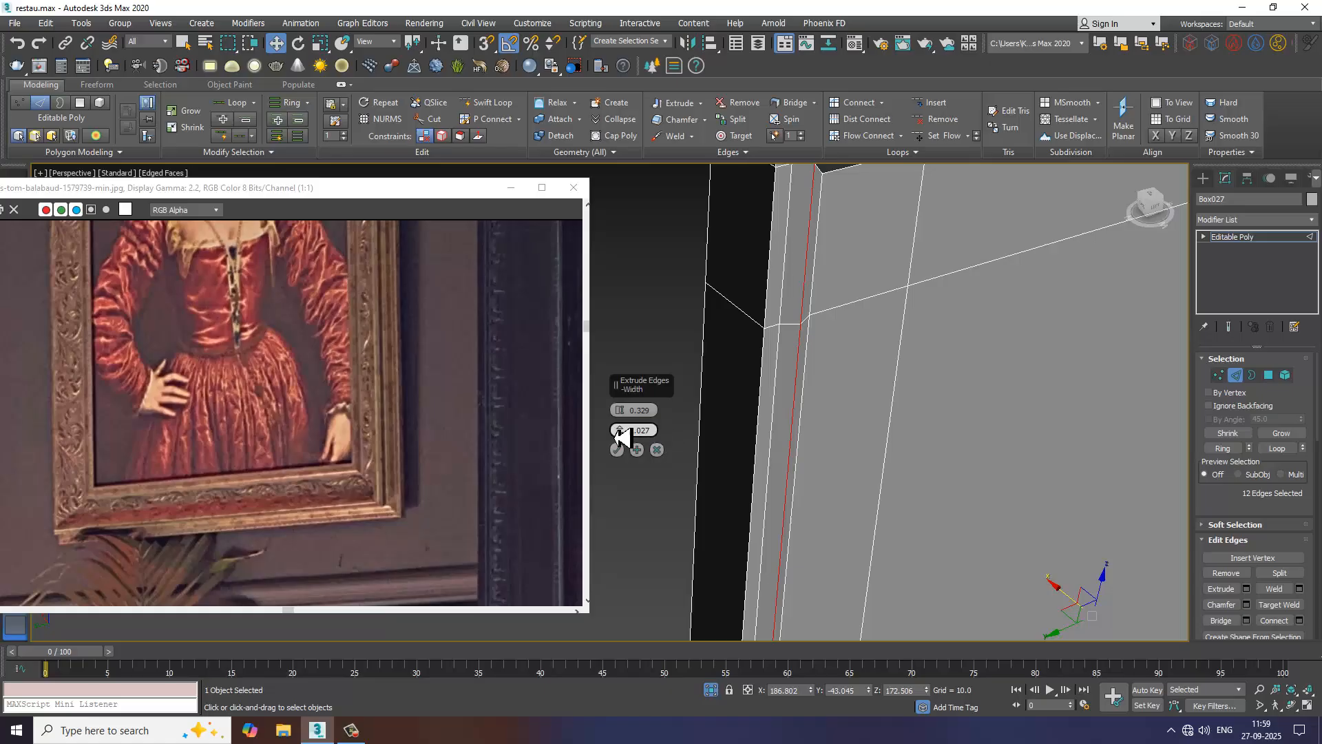
pyautogui.keyDown('alt'); pyautogui.moveTo(772, 399); pyautogui.dragTo(797, 486, button='middle'); pyautogui.keyUp('alt')
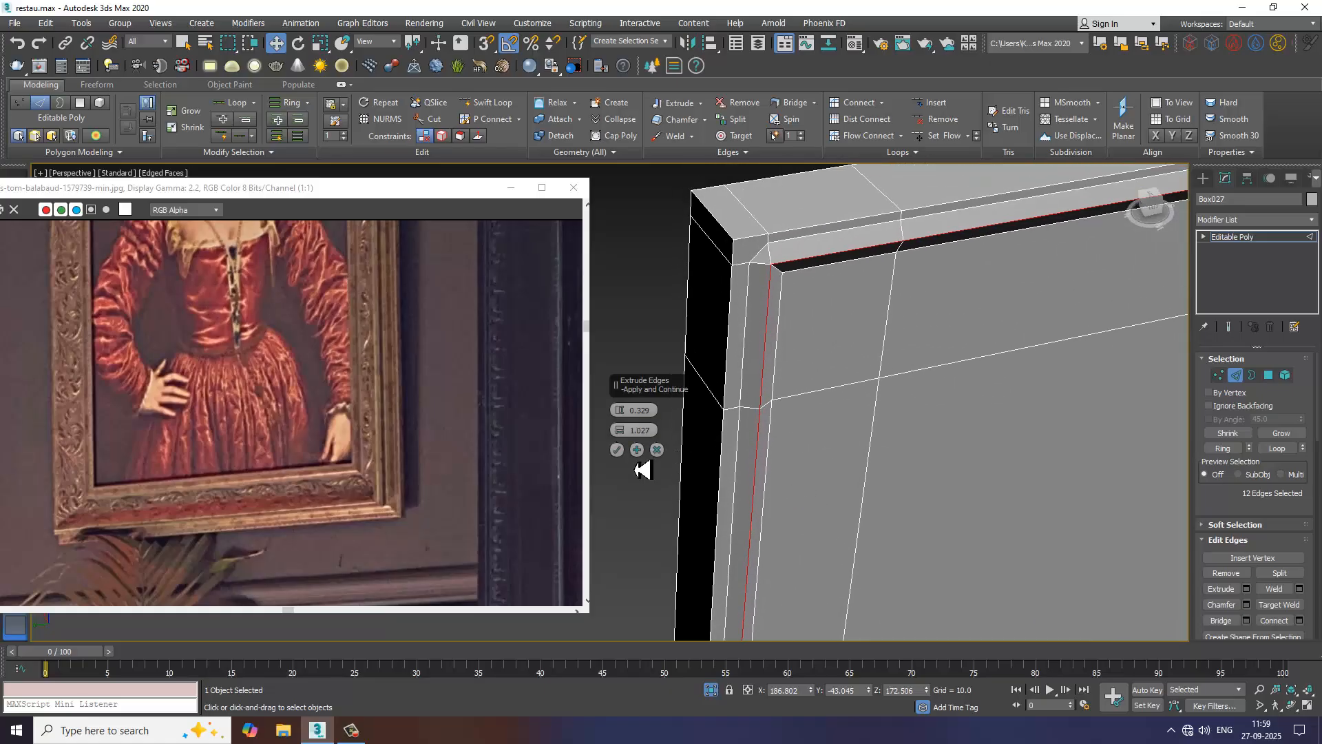
pyautogui.moveTo(629, 432); pyautogui.dragTo(630, 418)
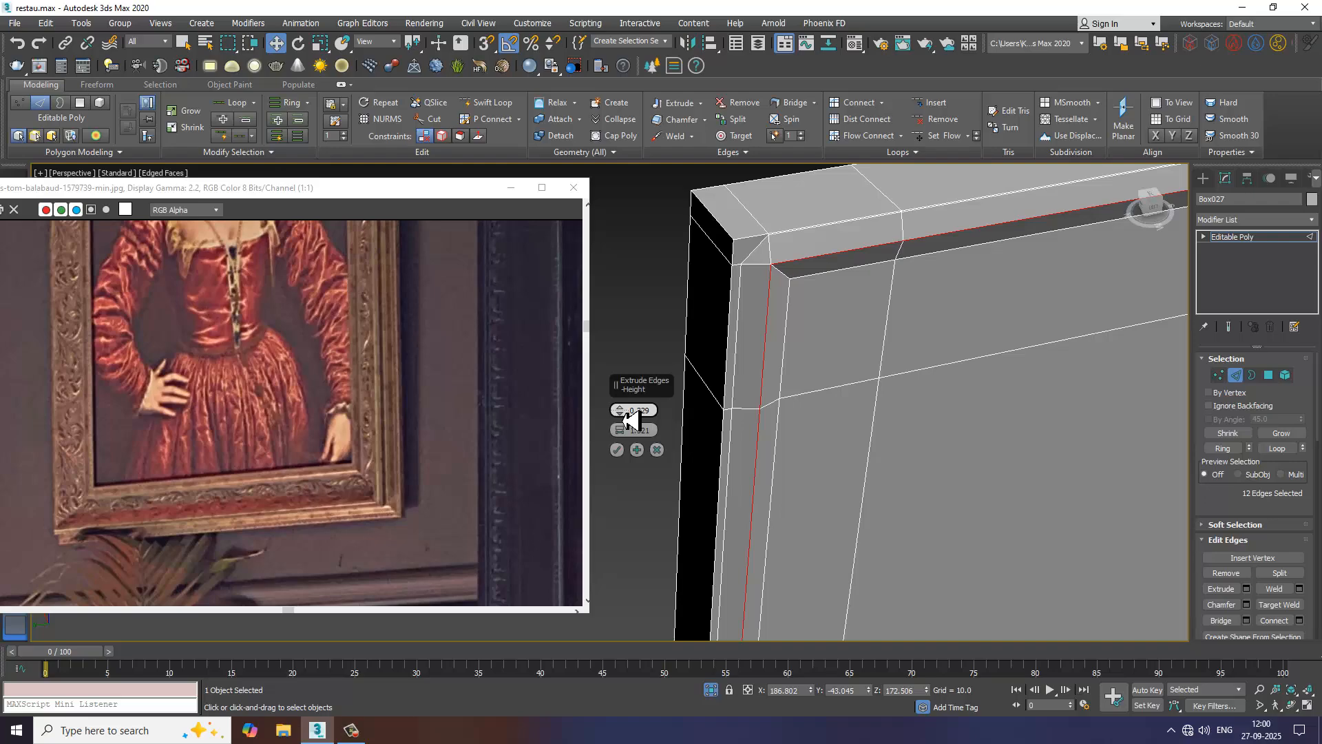
pyautogui.click(619, 452)
# - Bevel the central panel polygon of the frame with a height of 0.132 and an outline of -1.789
pyautogui.scroll(-5, 751, 452)
pyautogui.keyDown('alt'); pyautogui.moveTo(753, 452); pyautogui.dragTo(808, 490, button='middle'); pyautogui.keyUp('alt')
pyautogui.scroll(3, 814, 429)
pyautogui.scroll(-3, 782, 444)
pyautogui.press('4')
pyautogui.click(848, 468)
pyautogui.scroll(3, 808, 490)
pyautogui.press('r')
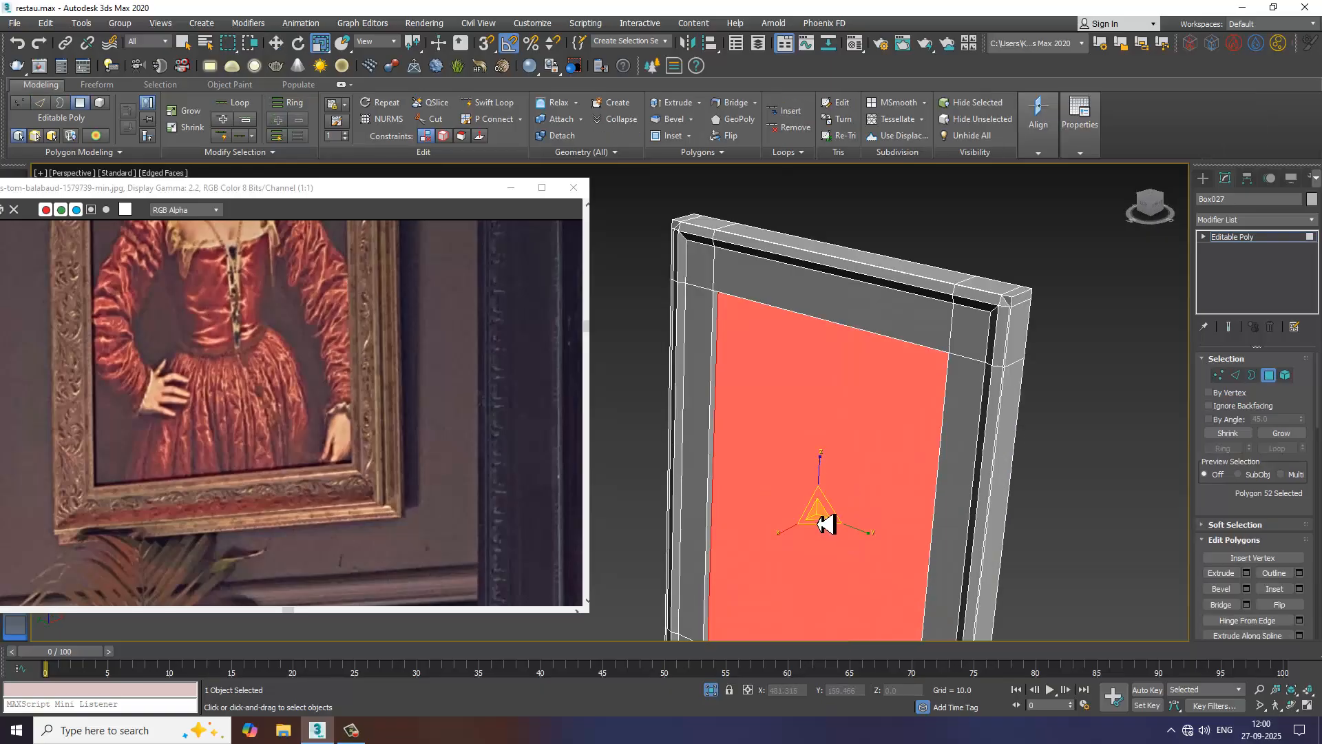
pyautogui.click(1246, 589)
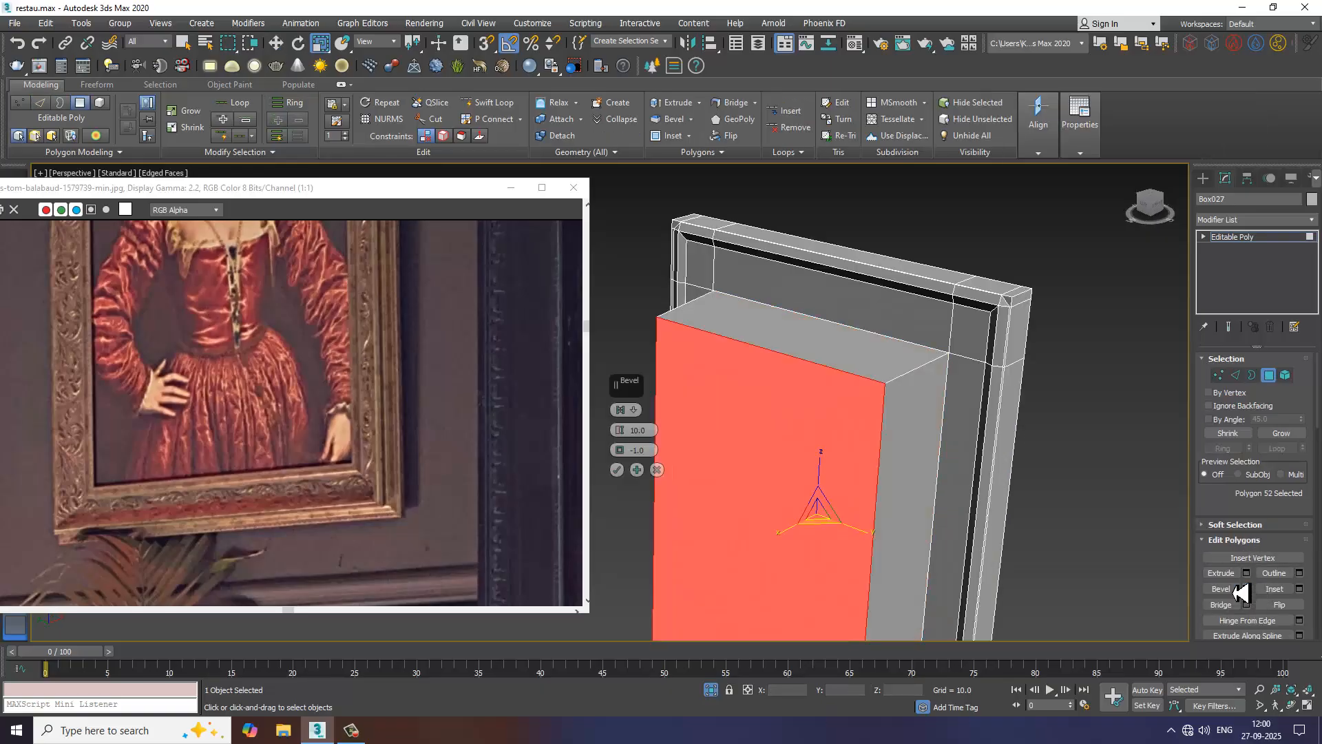
pyautogui.moveTo(618, 435); pyautogui.dragTo(643, 500)
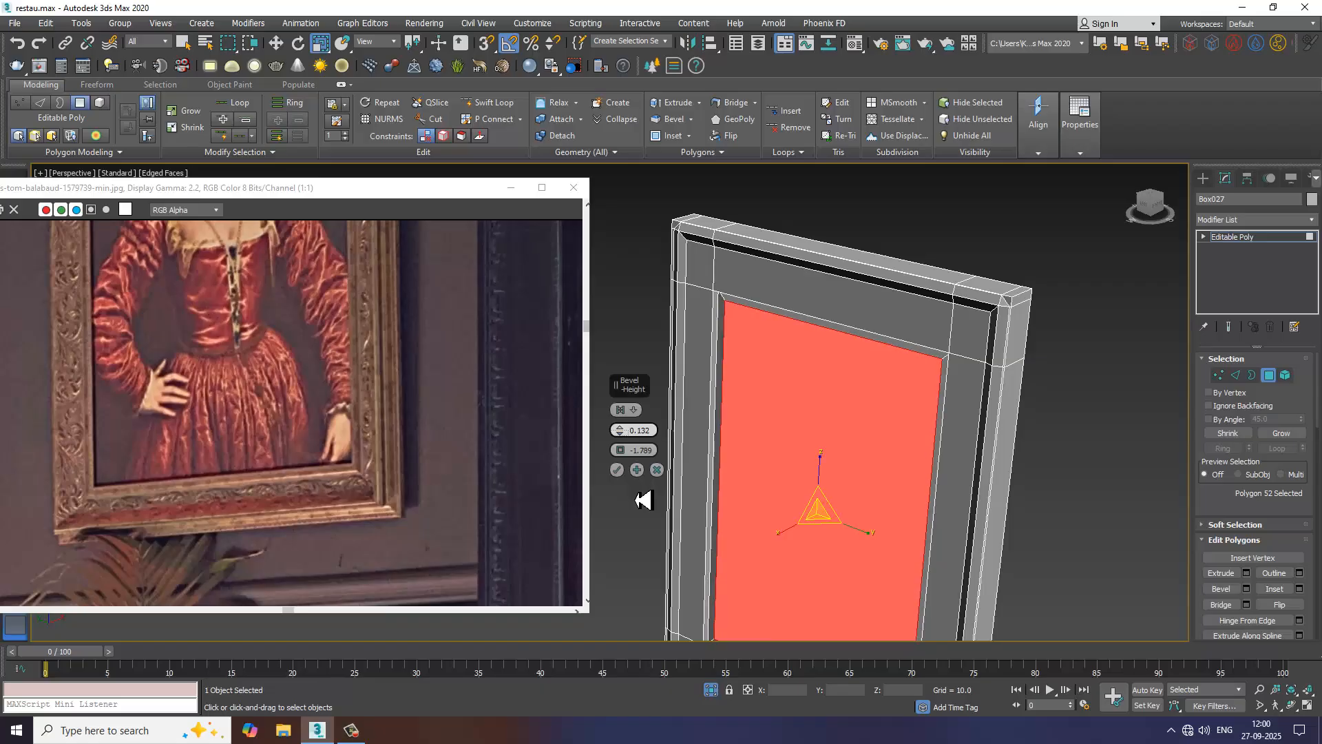
pyautogui.click(617, 471)
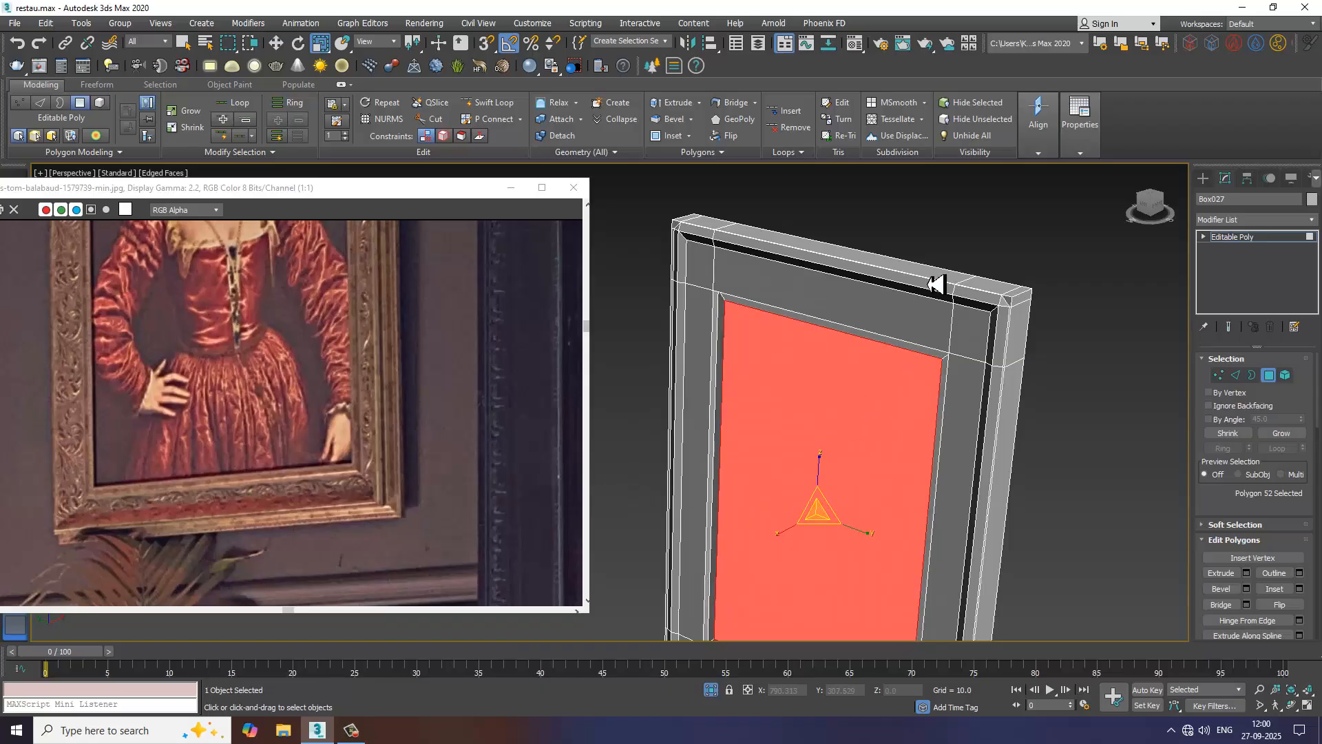
# - Clear the polygon selection and end isolation so the frame is shown with the wall again
pyautogui.click(954, 264)
pyautogui.keyDown('alt'); pyautogui.moveTo(985, 493); pyautogui.dragTo(915, 505, button='middle'); pyautogui.keyUp('alt')
pyautogui.scroll(-3, 848, 481)
pyautogui.scroll(2, 918, 481)
pyautogui.rightClick(974, 277)
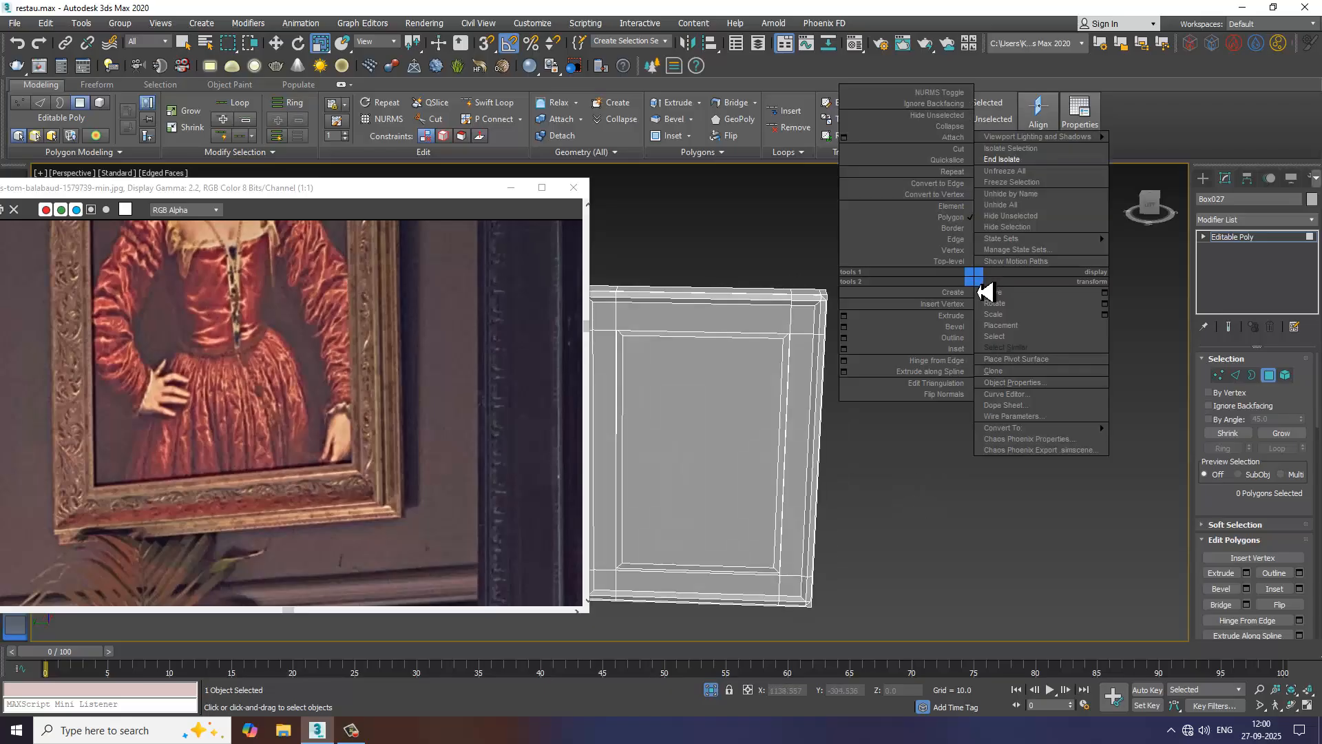
pyautogui.click(1004, 160)
# - Widen the picture frame by selecting all vertices along its left side and moving them outward along the wall
pyautogui.keyDown('alt'); pyautogui.moveTo(838, 382); pyautogui.dragTo(759, 412, button='middle'); pyautogui.keyUp('alt')
pyautogui.scroll(3, 926, 416)
pyautogui.press('1')
pyautogui.keyDown('alt'); pyautogui.moveTo(856, 343); pyautogui.dragTo(838, 343, button='middle'); pyautogui.keyUp('alt')
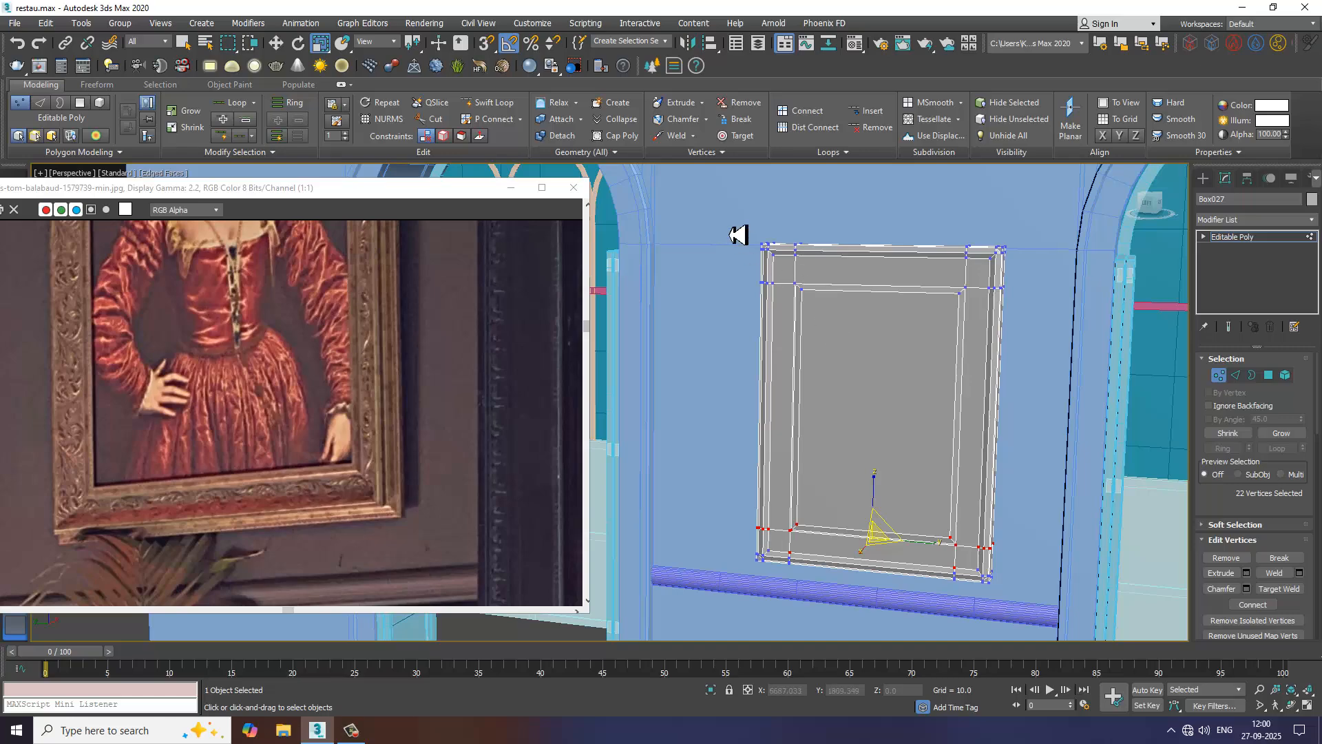
pyautogui.keyDown('ctrl'); pyautogui.moveTo(844, 630); pyautogui.dragTo(835, 613); pyautogui.keyUp('ctrl')
pyautogui.press('w')
pyautogui.moveTo(779, 436)
pyautogui.keyDown('alt'); pyautogui.mouseDown(button='middle')
pyautogui.moveTo(764, 419)
pyautogui.moveTo(712, 407)
pyautogui.moveTo(781, 414)
pyautogui.mouseUp(button='middle'); pyautogui.keyUp('alt')
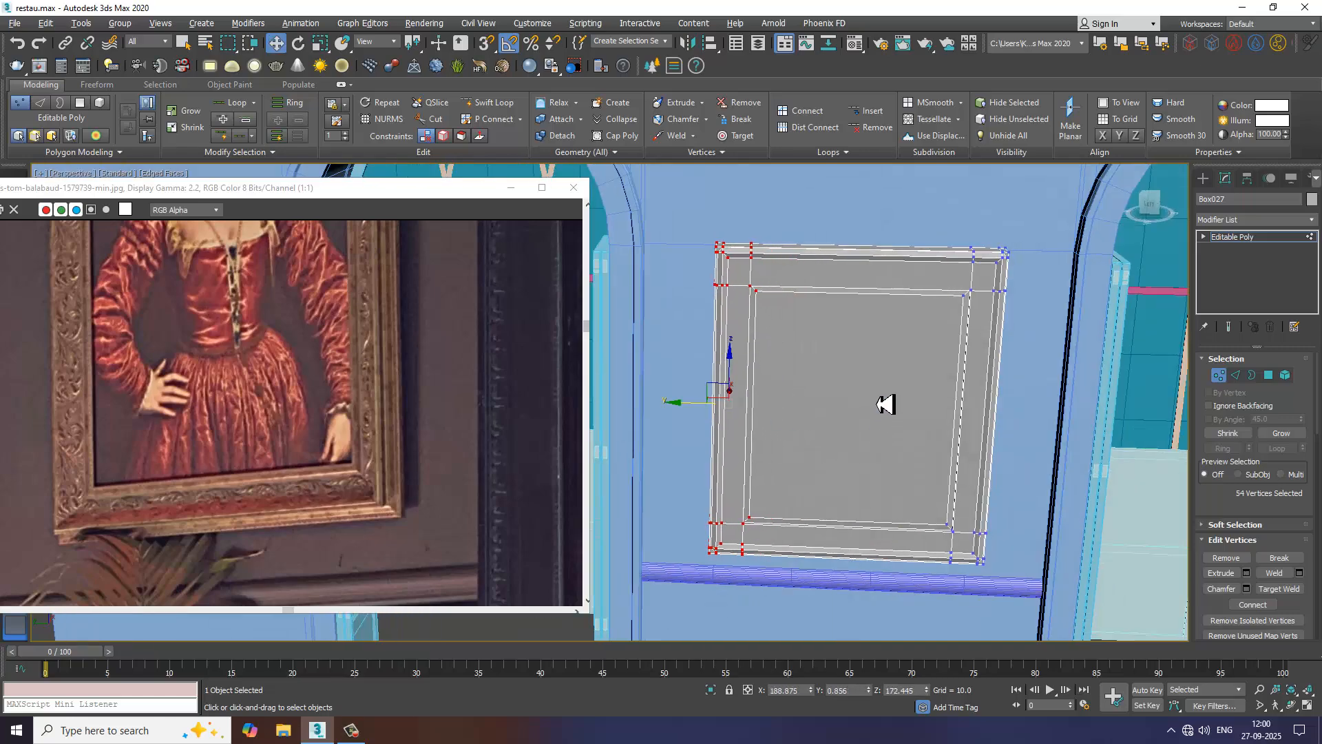
# - Make the frame taller by raising its top rows of vertices to about Z 239.6, following the reference proportions
pyautogui.scroll(-3, 884, 419)
pyautogui.scroll(-1, 883, 418)
pyautogui.scroll(-1, 360, 434)
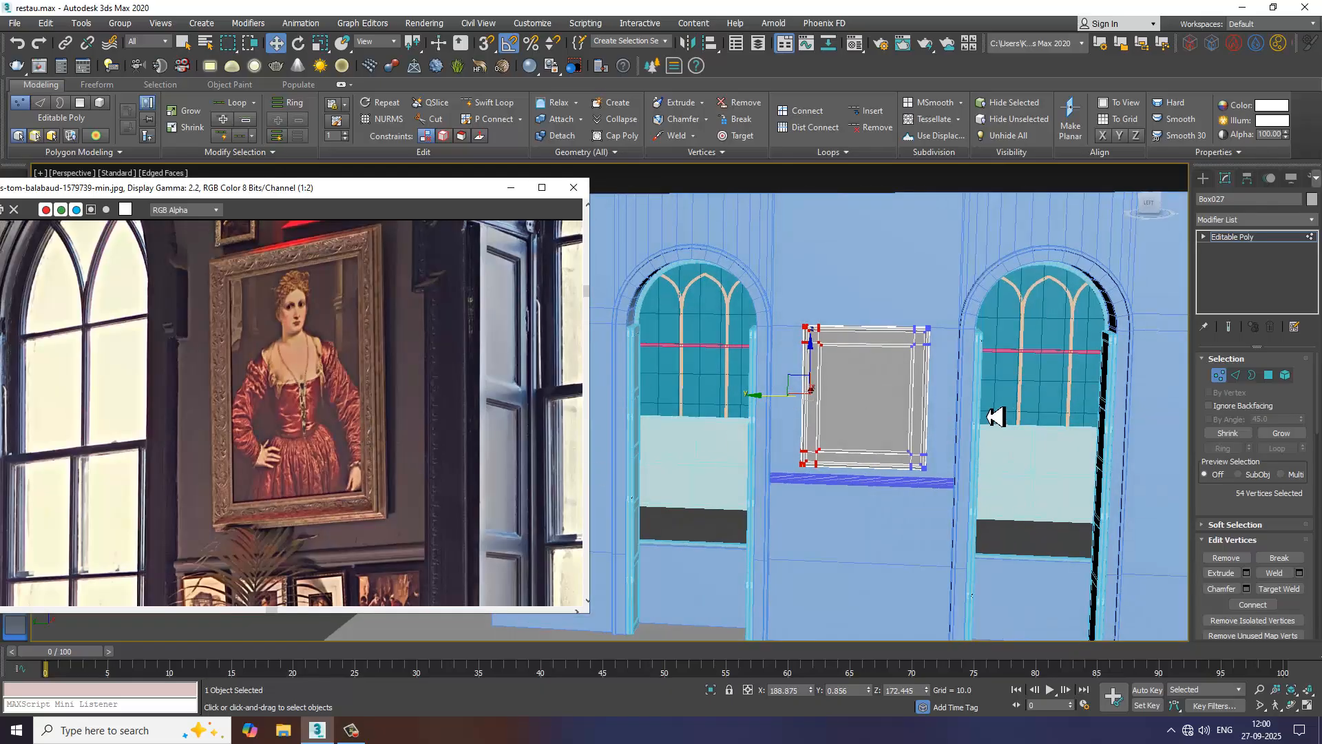
pyautogui.moveTo(758, 302); pyautogui.dragTo(1007, 380)
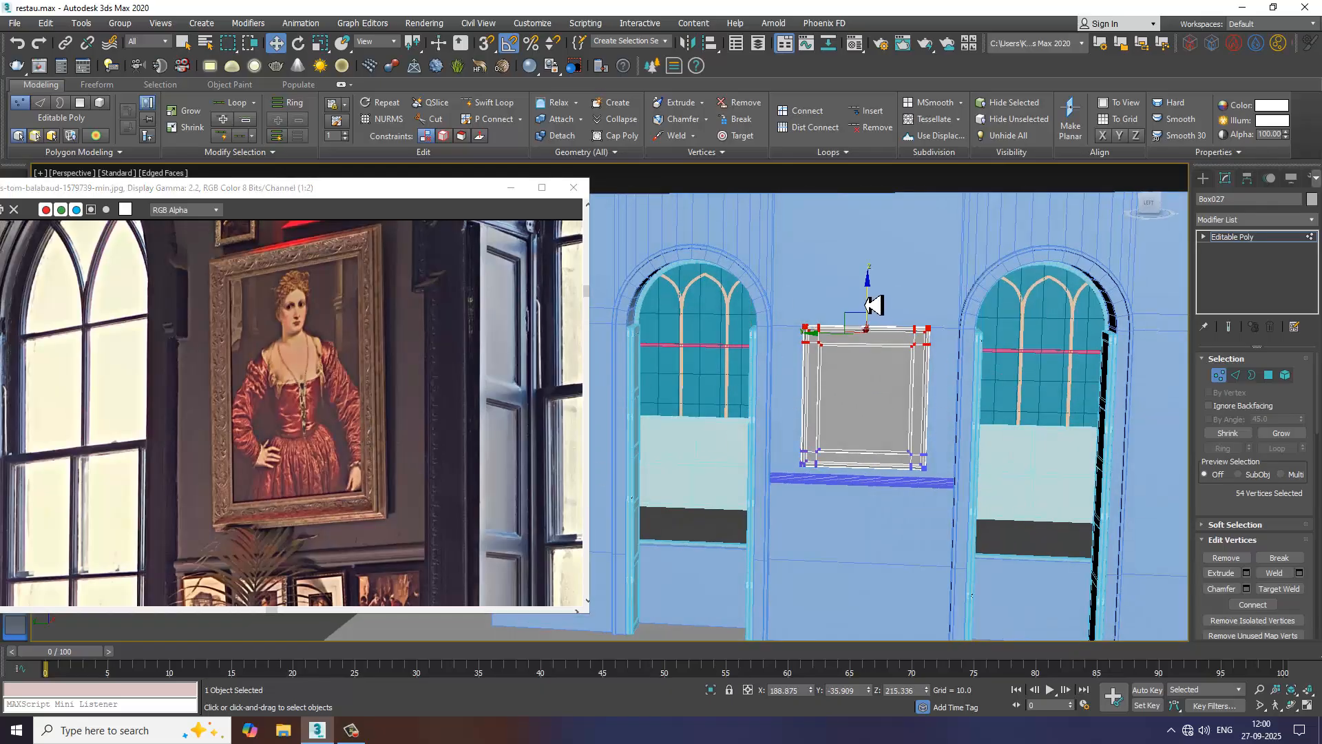
pyautogui.moveTo(875, 305); pyautogui.dragTo(873, 270)
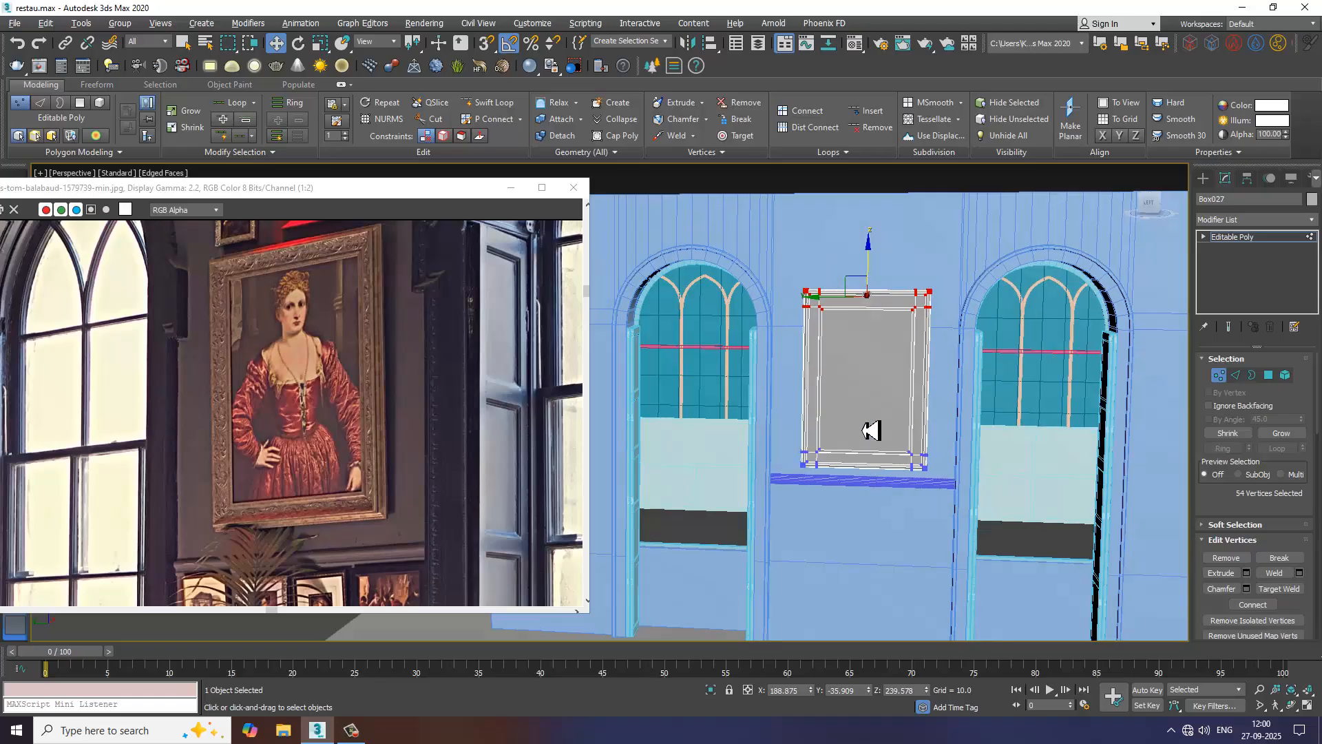
pyautogui.scroll(-4, 872, 430)
pyautogui.scroll(2, 381, 462)
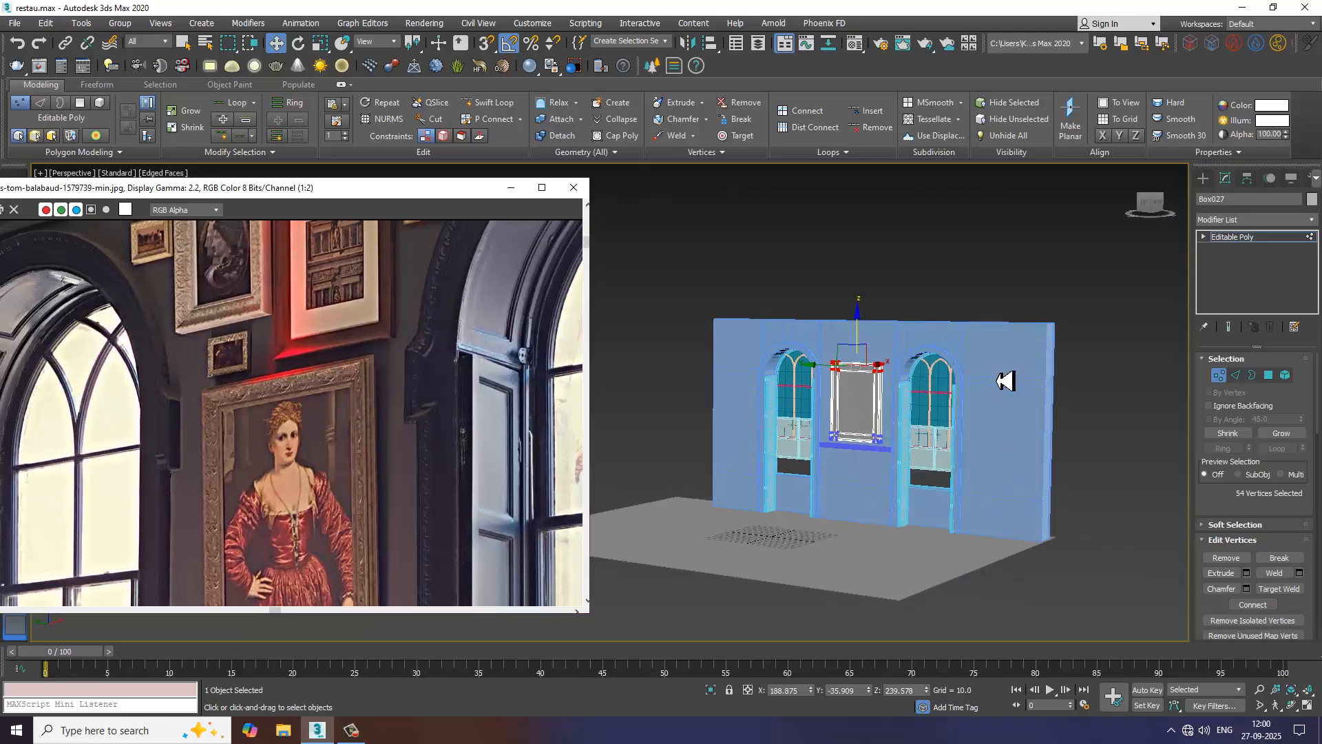
pyautogui.scroll(3, 899, 391)
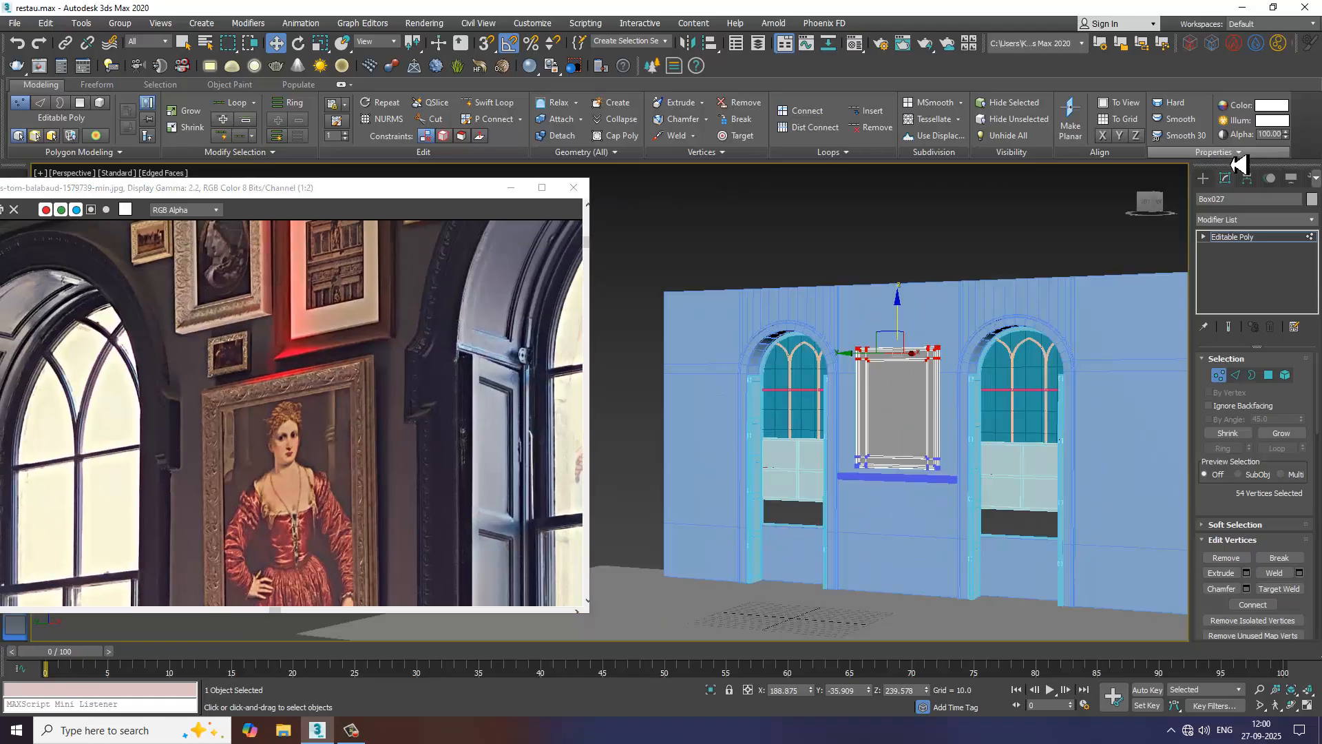
# - Scale the whole frame down uniformly and lower it to about Z 159.3, just above the half-round moulding
pyautogui.click(1261, 236)
pyautogui.scroll(3, 885, 474)
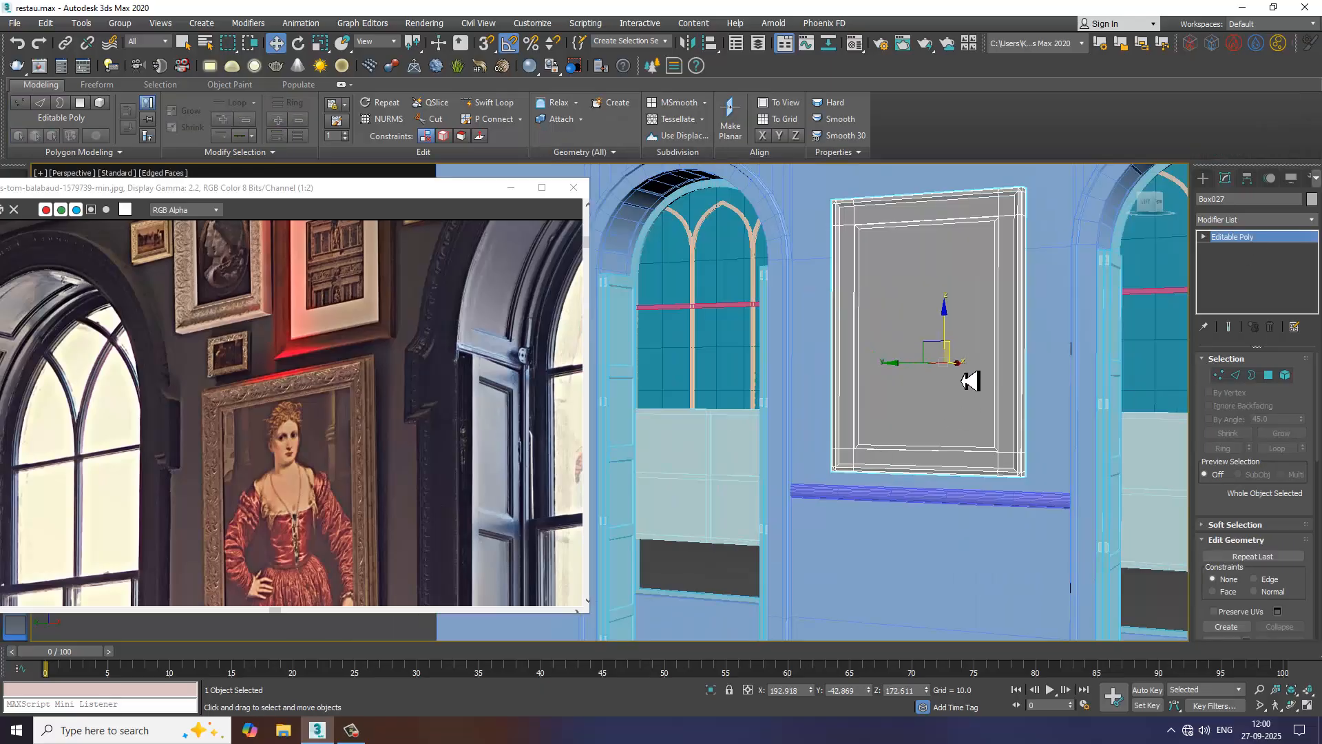
pyautogui.press('r')
pyautogui.moveTo(959, 376); pyautogui.dragTo(953, 372)
pyautogui.press('w')
pyautogui.moveTo(315, 326); pyautogui.dragTo(333, 197, button='middle')
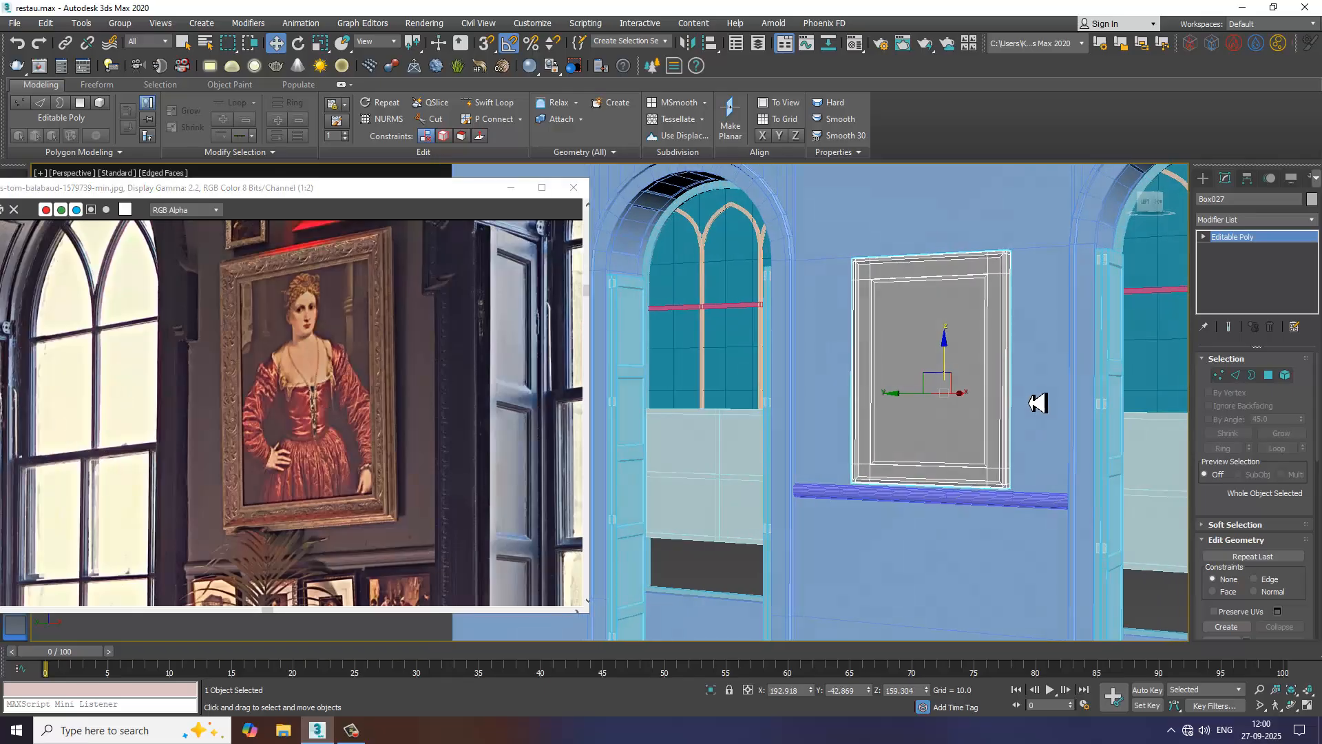
pyautogui.scroll(-3, 1026, 404)
pyautogui.moveTo(1005, 396); pyautogui.dragTo(927, 348, button='middle')
pyautogui.scroll(-2, 947, 365)
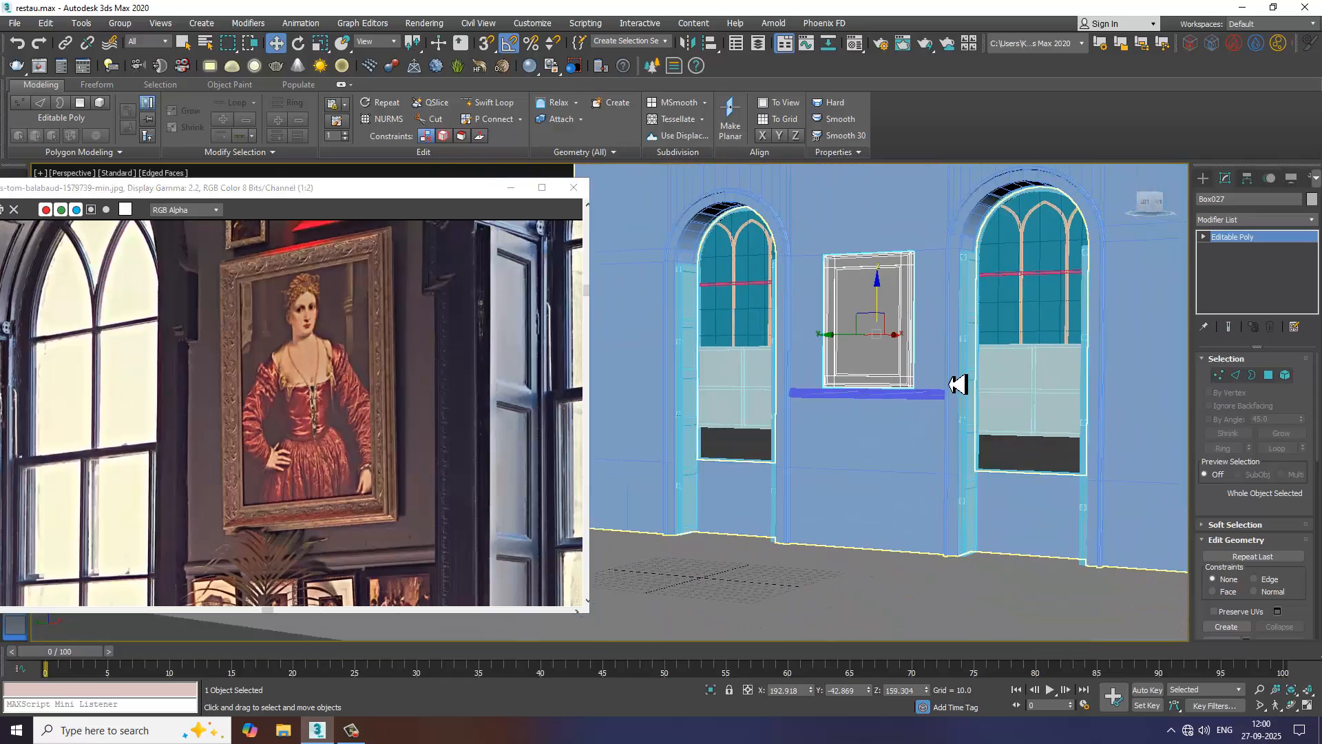
pyautogui.scroll(-1, 963, 385)
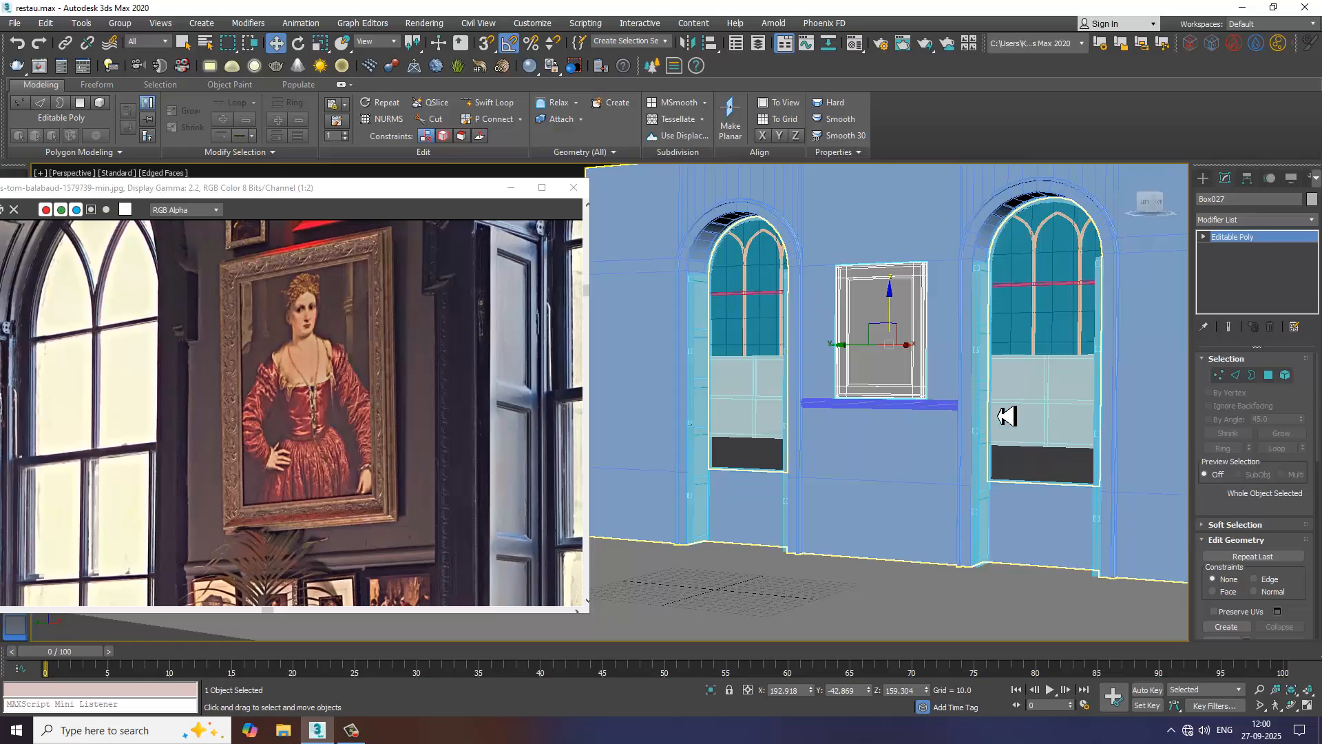
pyautogui.moveTo(1024, 407); pyautogui.dragTo(1023, 477, button='middle')
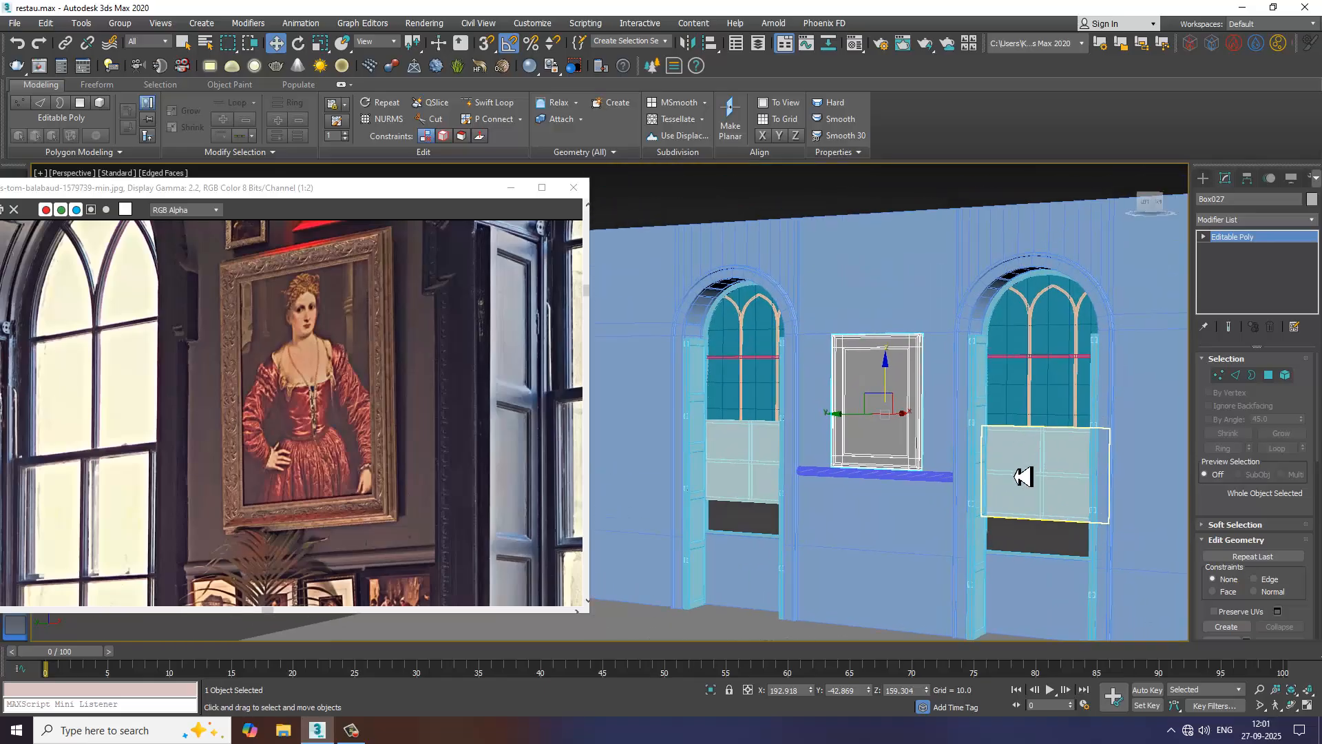